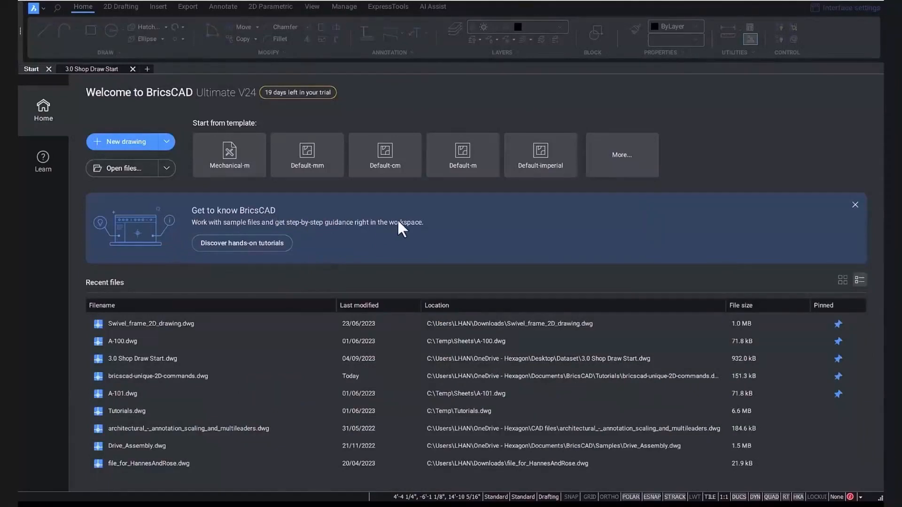
Step: Start the hands-on tutorials for a new CAD user interested in 2D drafting and 3D modeling, restarting the Explore the user interface lesson
click(283, 242)
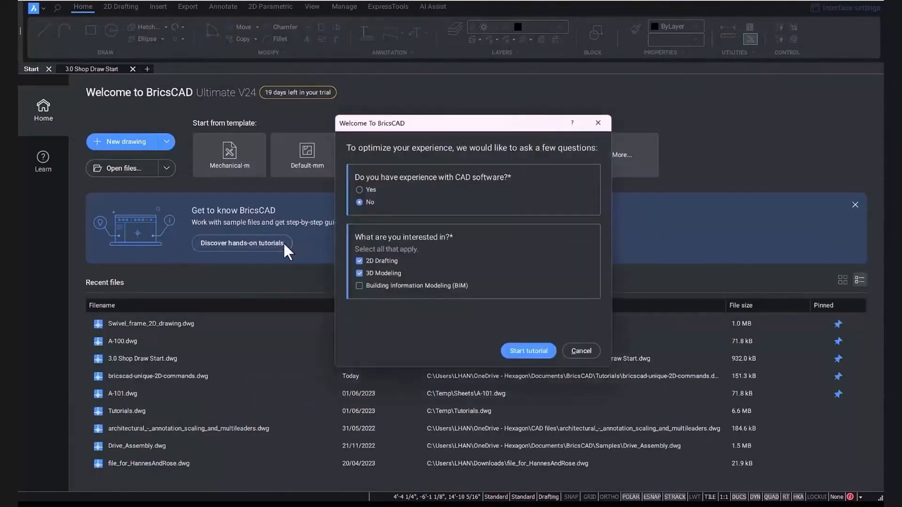
click(522, 351)
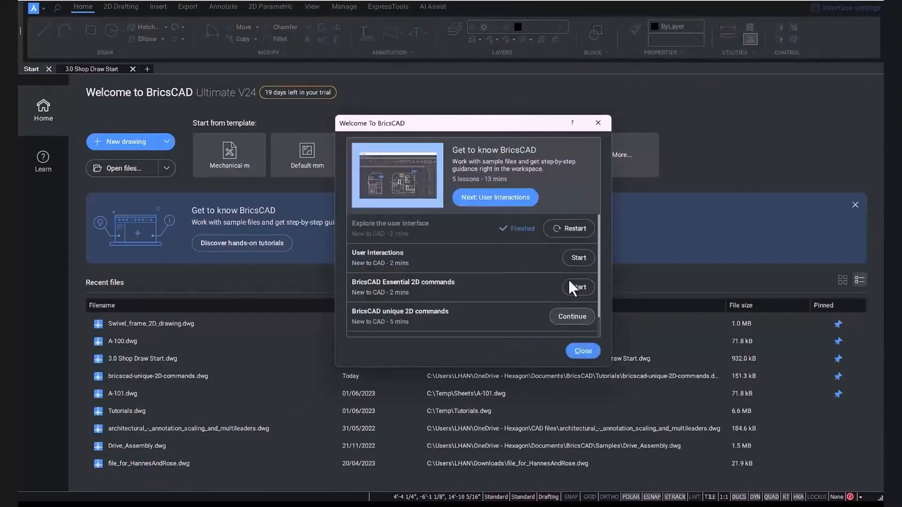
click(571, 231)
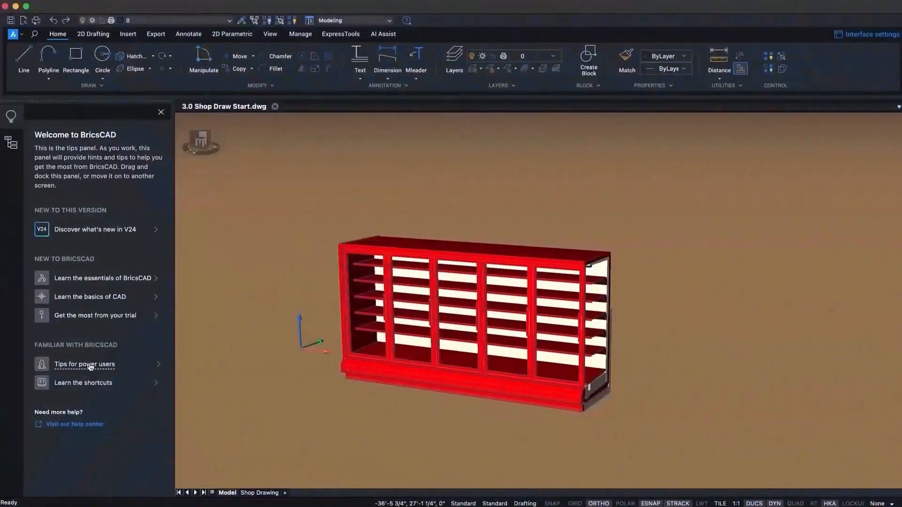
Step: Look through the new V24 features in the tips and read how Quick Dimensioning works
click(100, 238)
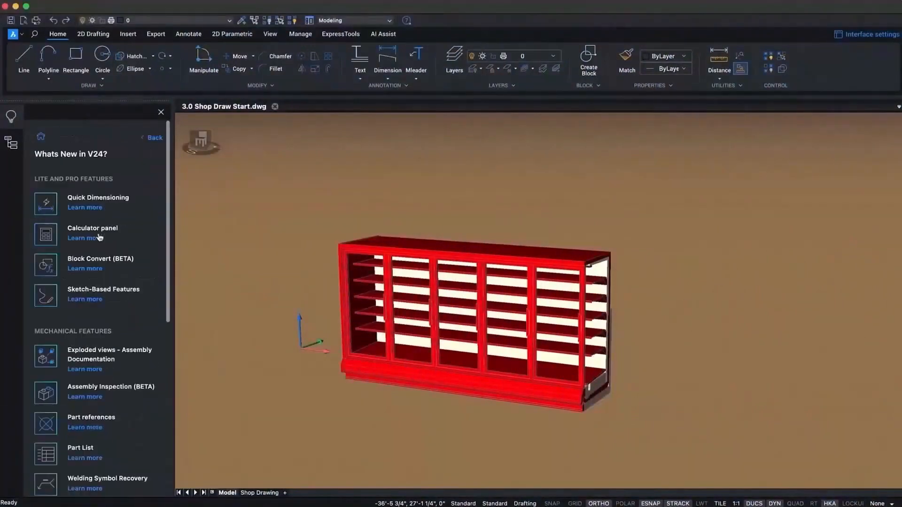
scroll(105, 258, down, 5)
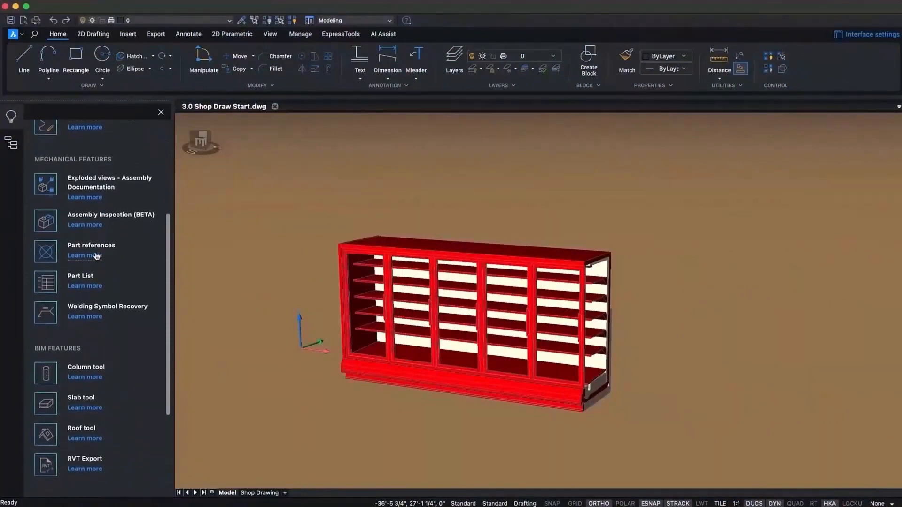
scroll(97, 256, up, 3)
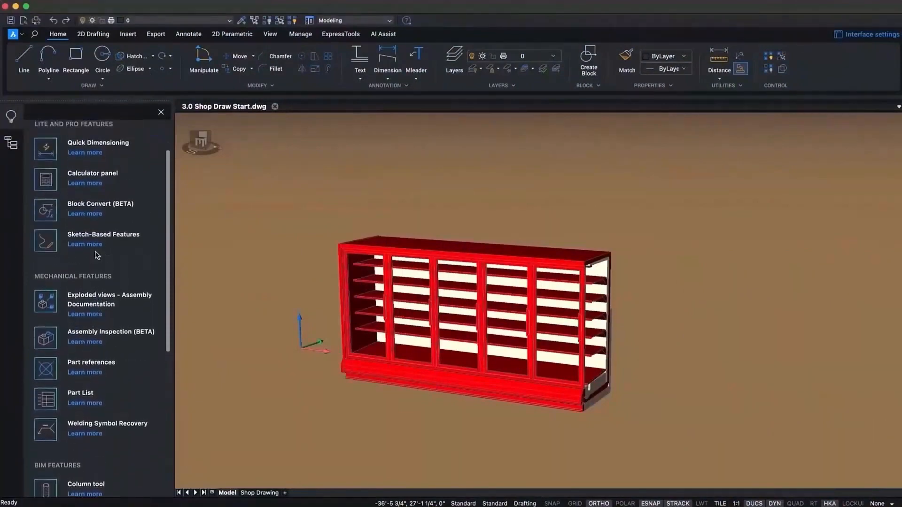
scroll(98, 255, up, 1)
click(96, 173)
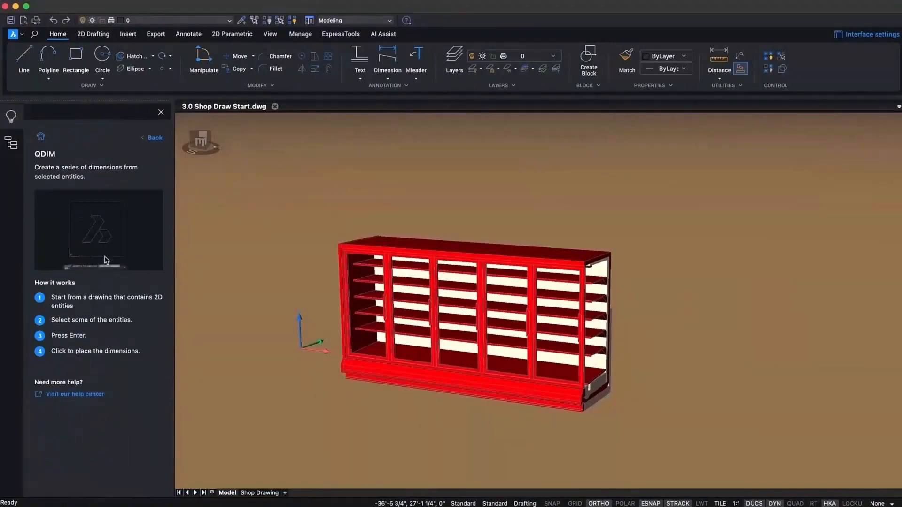
click(152, 139)
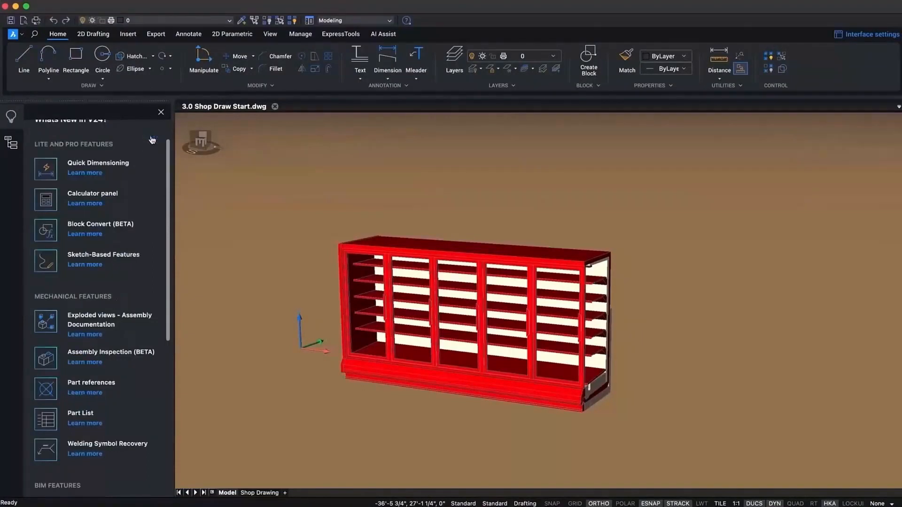
scroll(149, 140, up, 1)
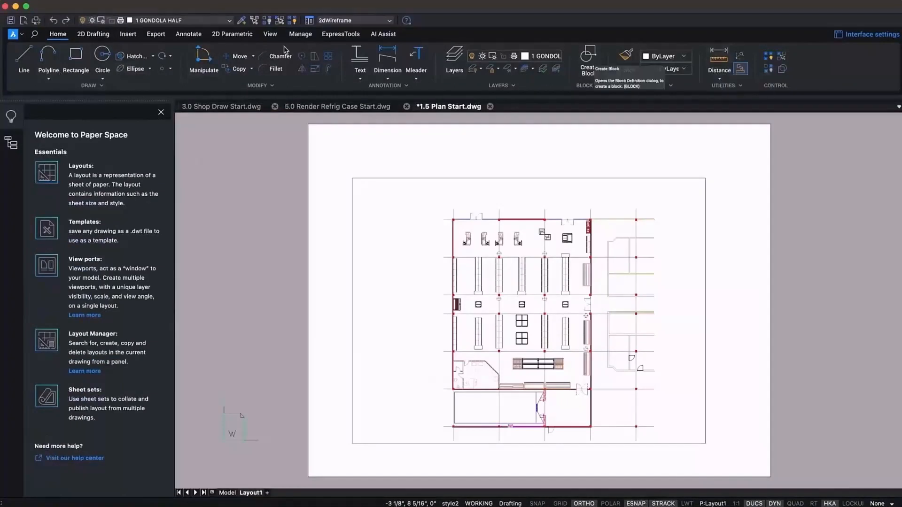
click(92, 35)
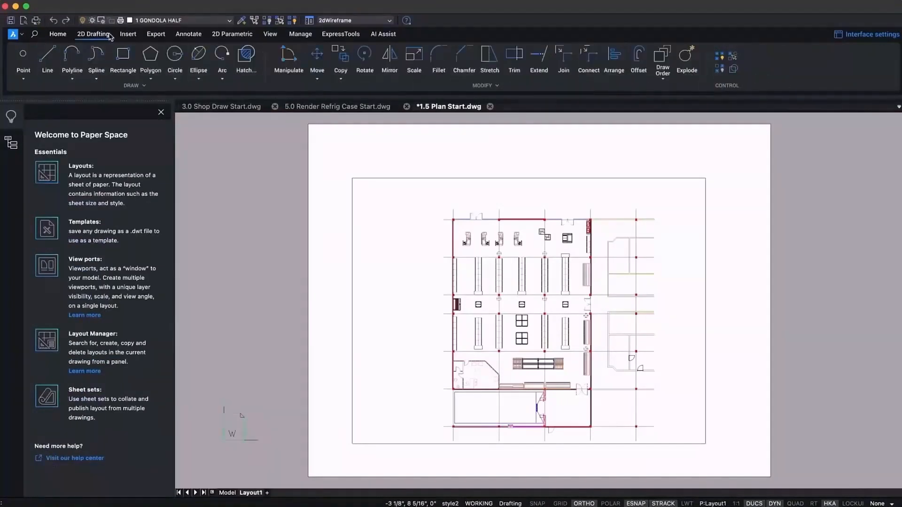
click(125, 36)
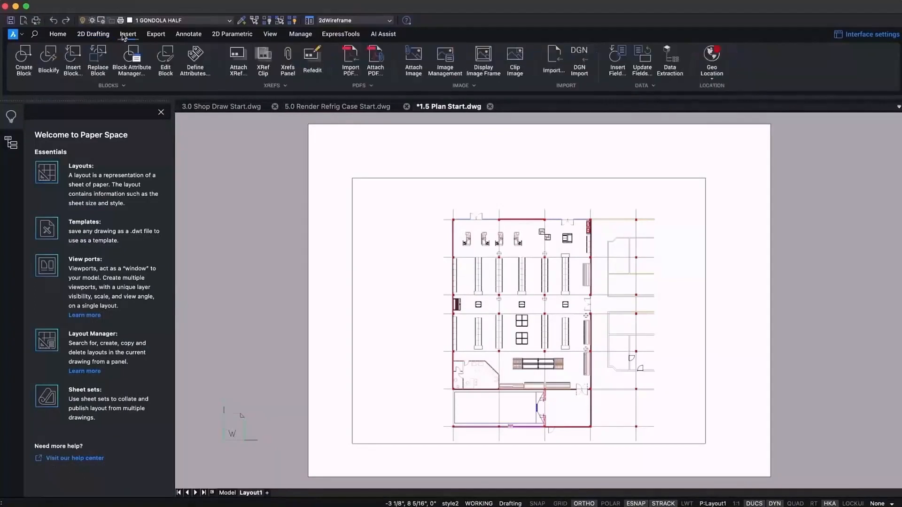
click(151, 35)
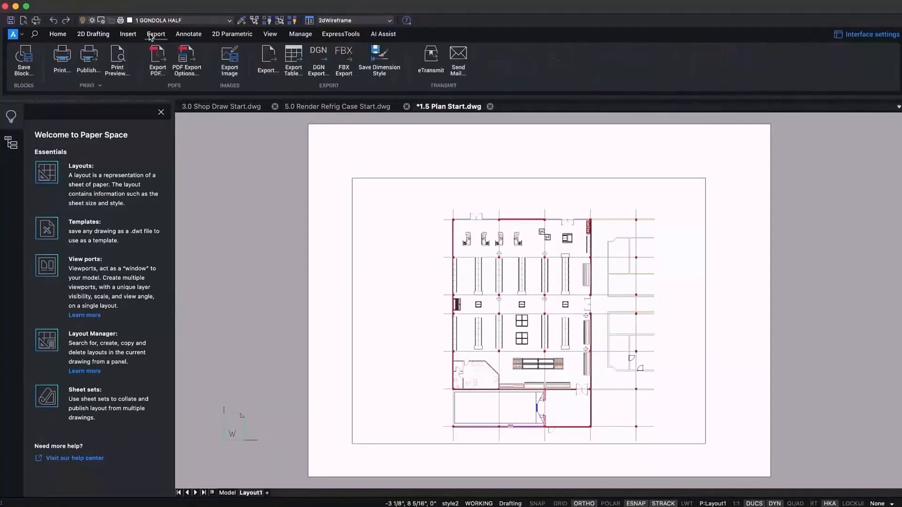
click(184, 36)
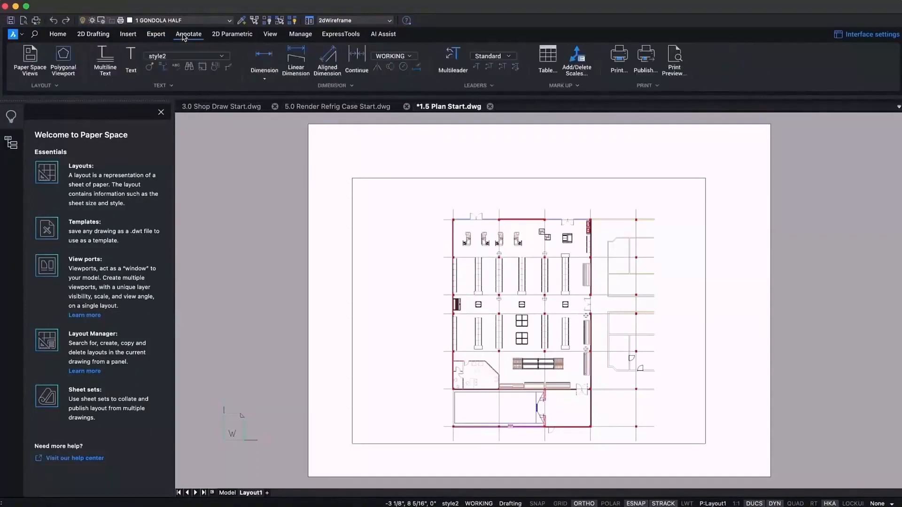
Step: Search the ribbon commands for "dim" and look at the matching 2D Parametric and Annotate tools
click(35, 34)
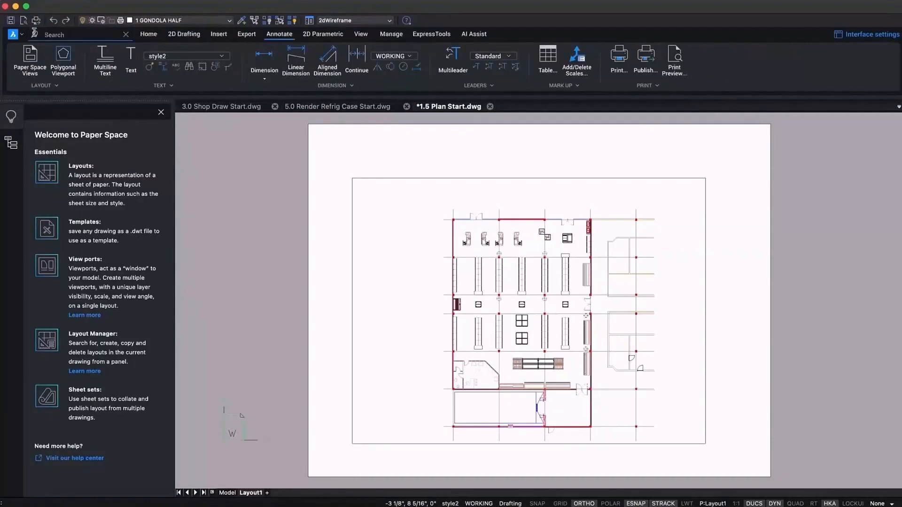
text(dim)
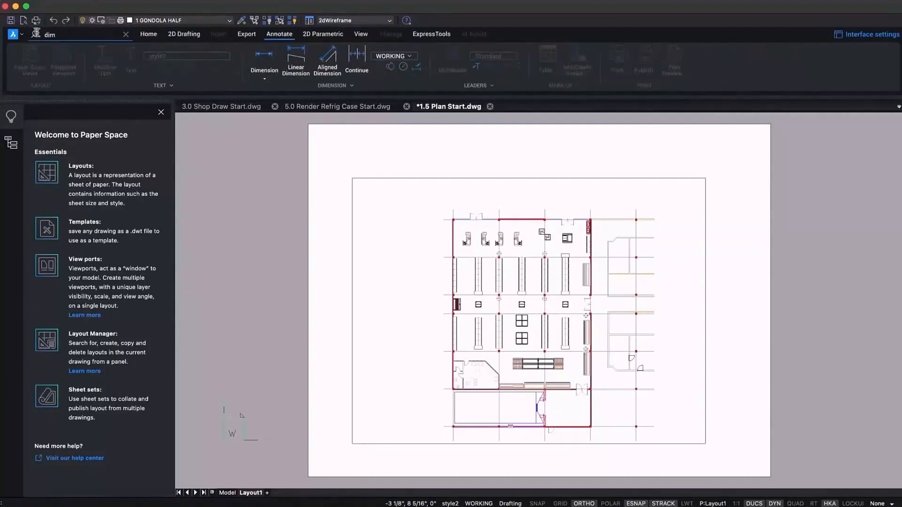
click(320, 35)
click(279, 34)
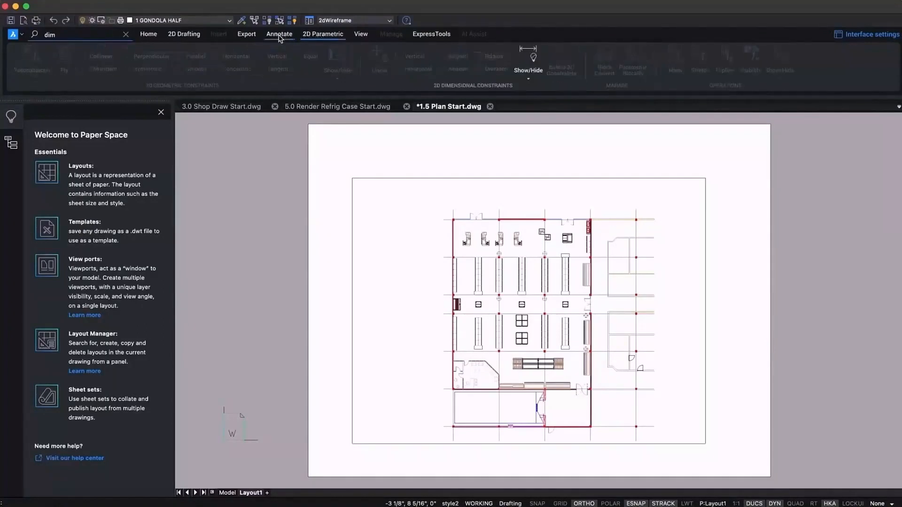
click(266, 60)
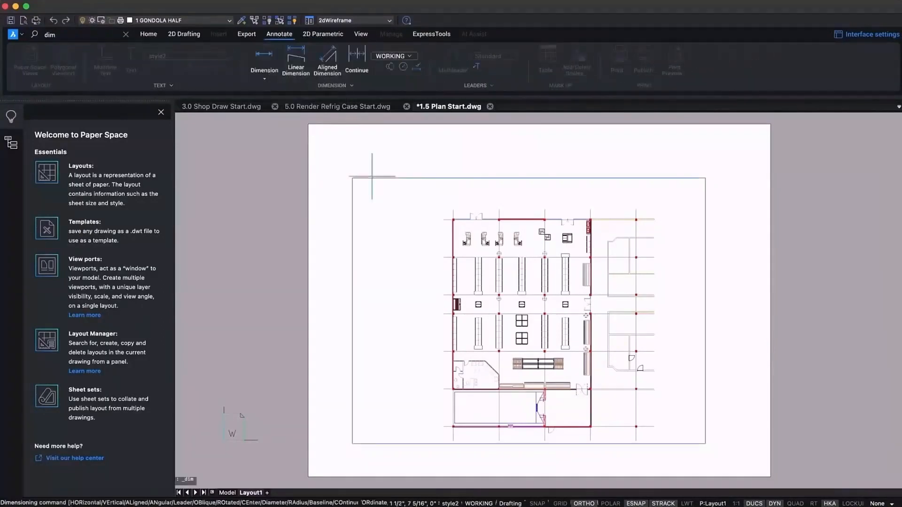
click(352, 178)
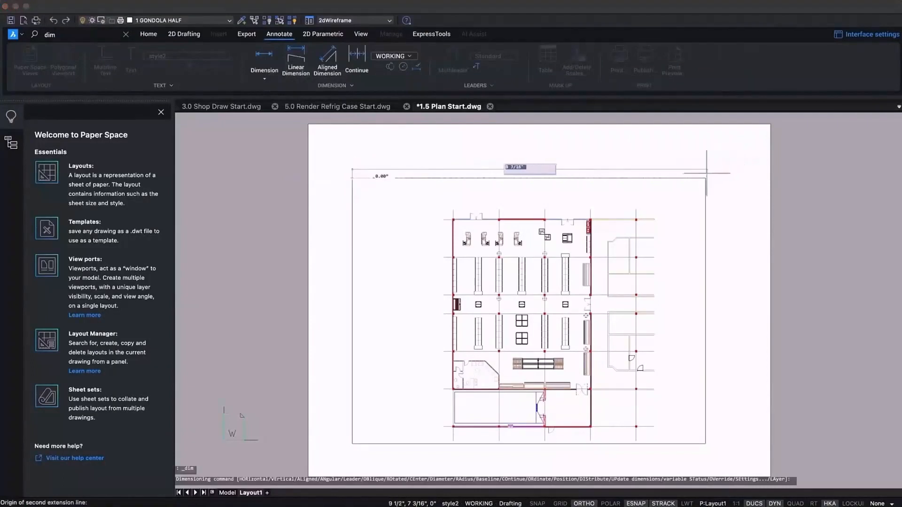
key(Escape)
Step: Change the interface layout to Classic in the interface settings
click(857, 37)
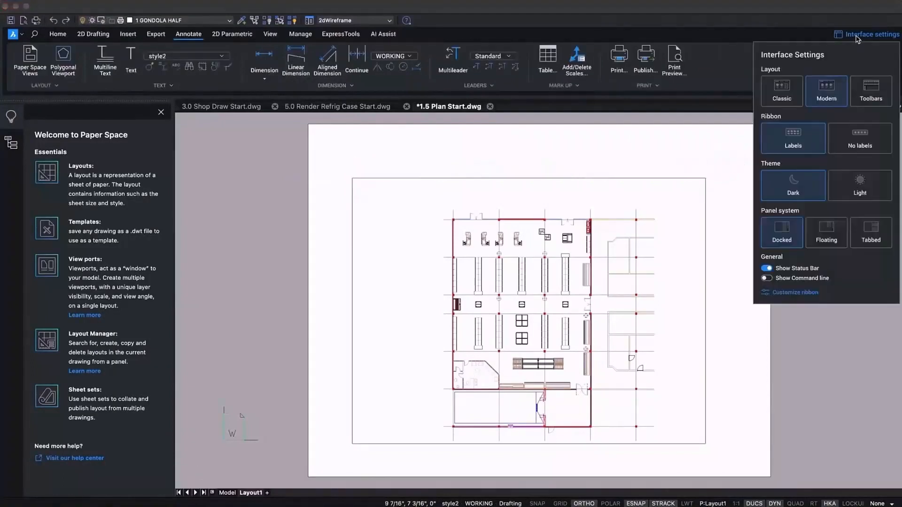
click(782, 92)
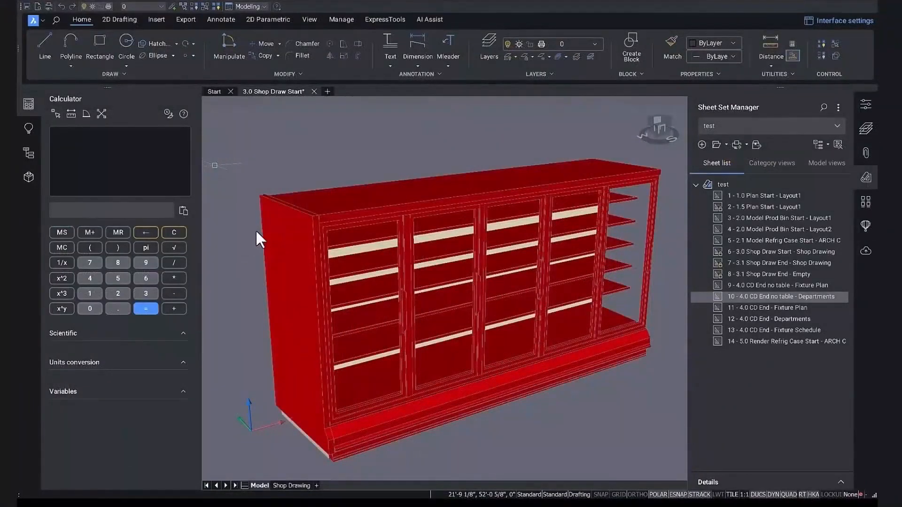
Step: Calculate 8*2 with the built-in calculator
click(120, 258)
click(172, 278)
click(121, 290)
click(140, 308)
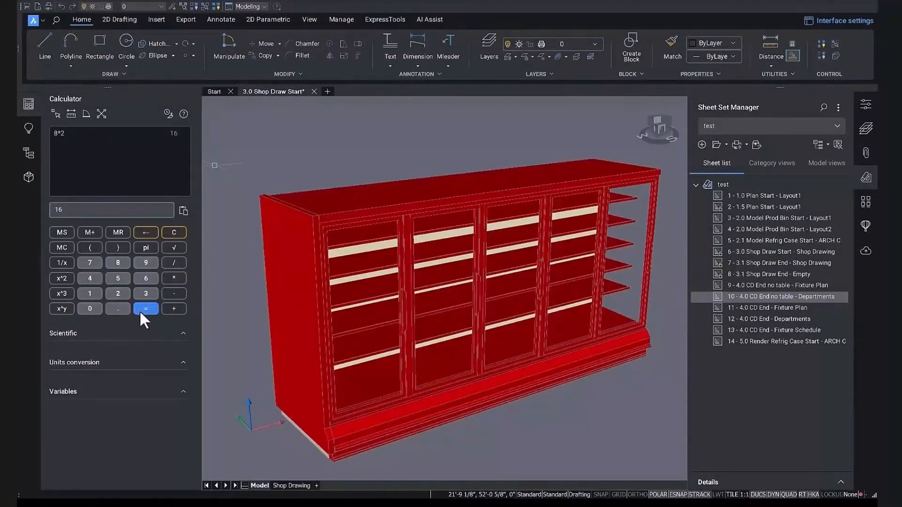
Step: Expand the calculator's scientific functions and units conversion sections and look through their options
click(134, 334)
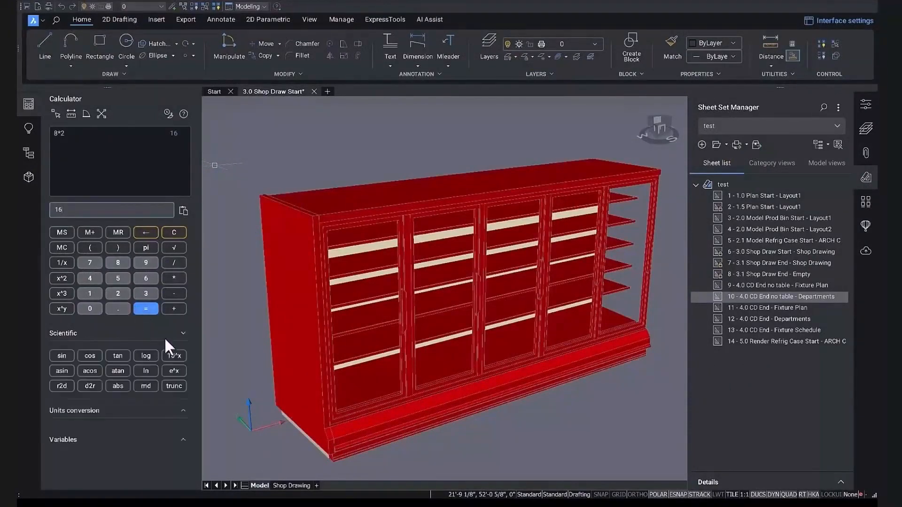
click(173, 419)
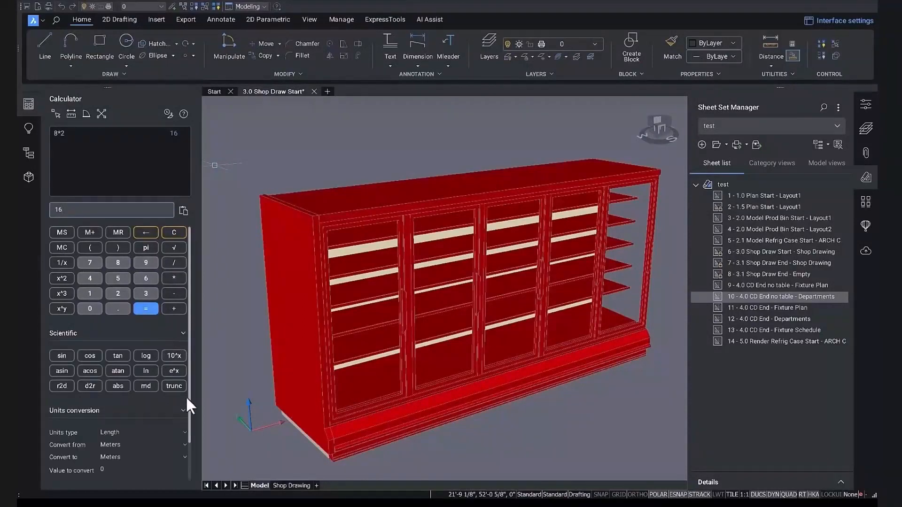
drag(190, 395, 184, 426)
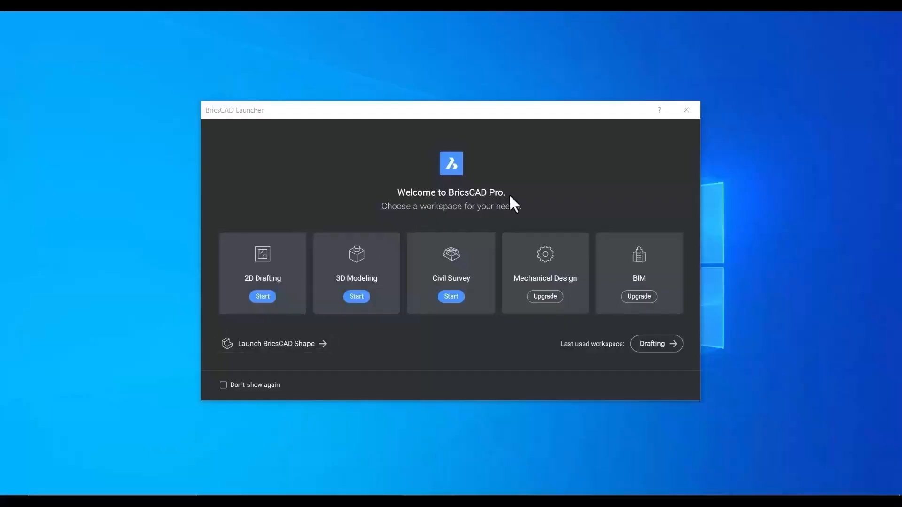
Step: Start the 2D Drafting workspace and open the recent drawing 01-Fixture_Layout 2.dwg
click(271, 277)
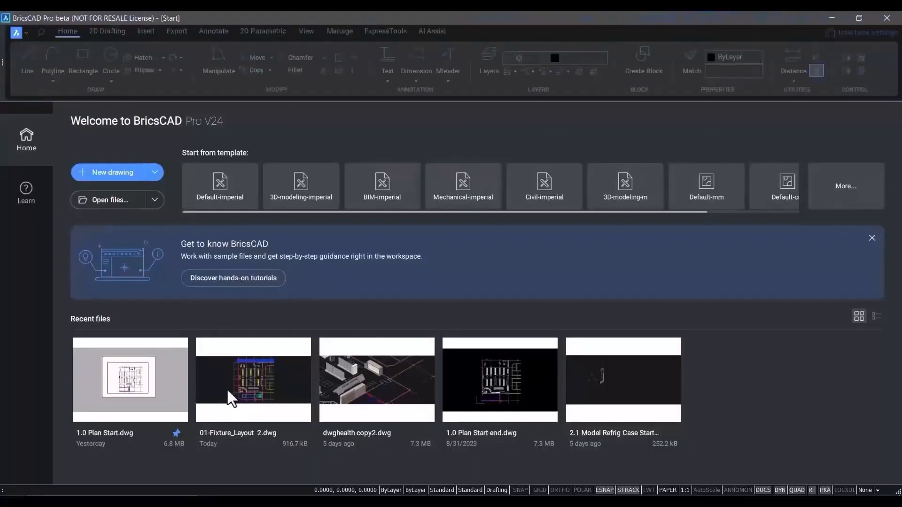
click(238, 390)
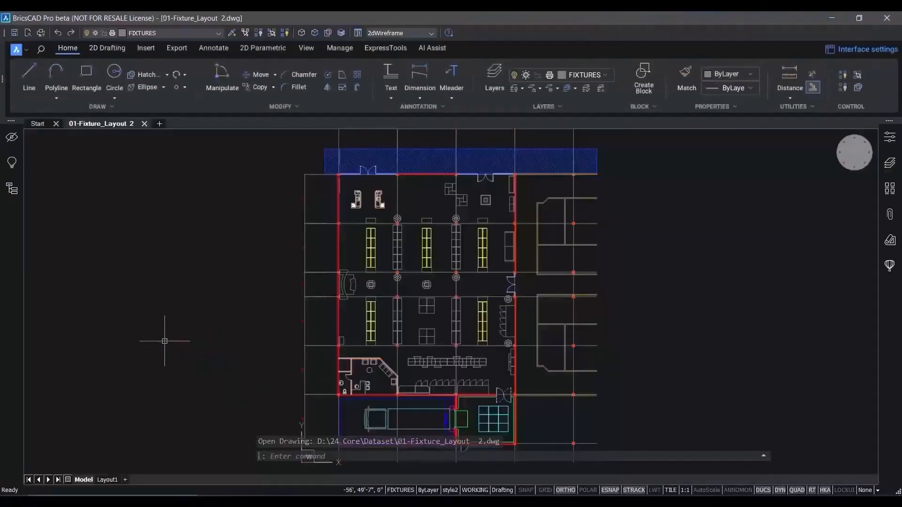
Step: Add the ARCH C layout from the template 1 BricsCAD_Title_Block.dwt, check it, and return to model space
right_click(83, 480)
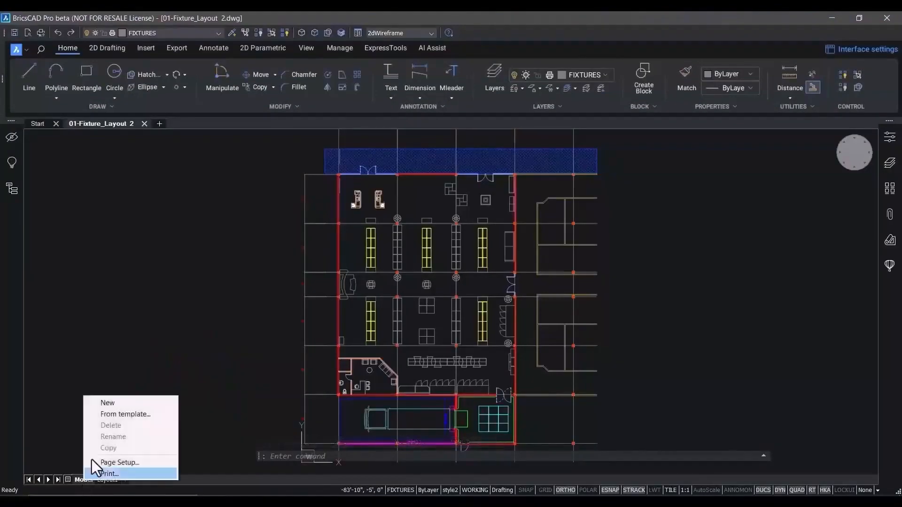
click(118, 414)
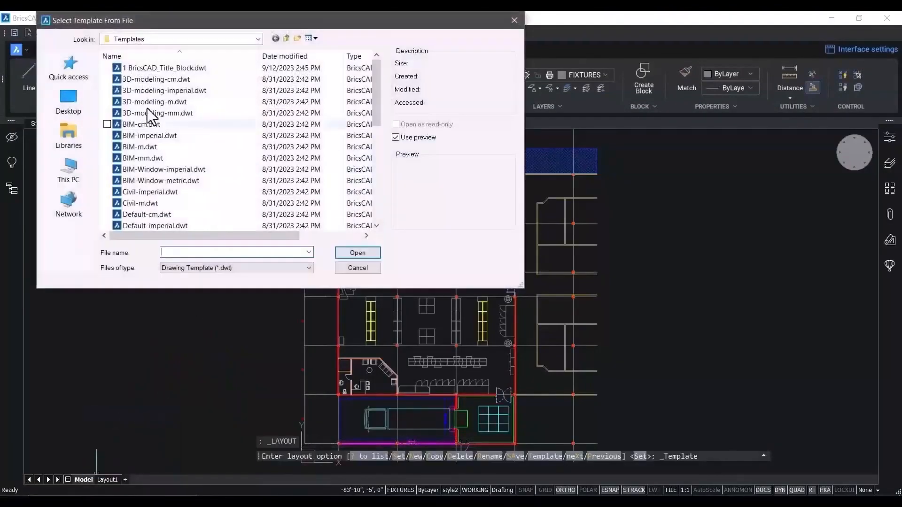
double_click(149, 69)
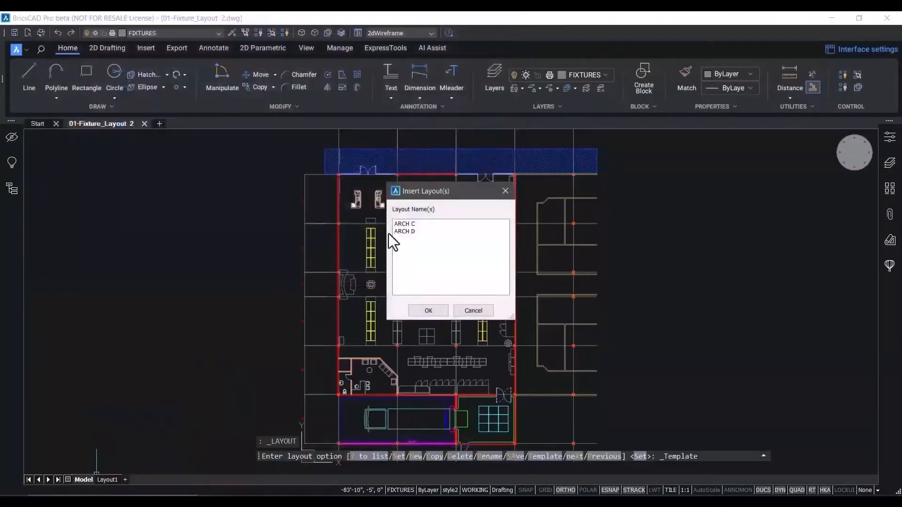
click(402, 225)
click(424, 310)
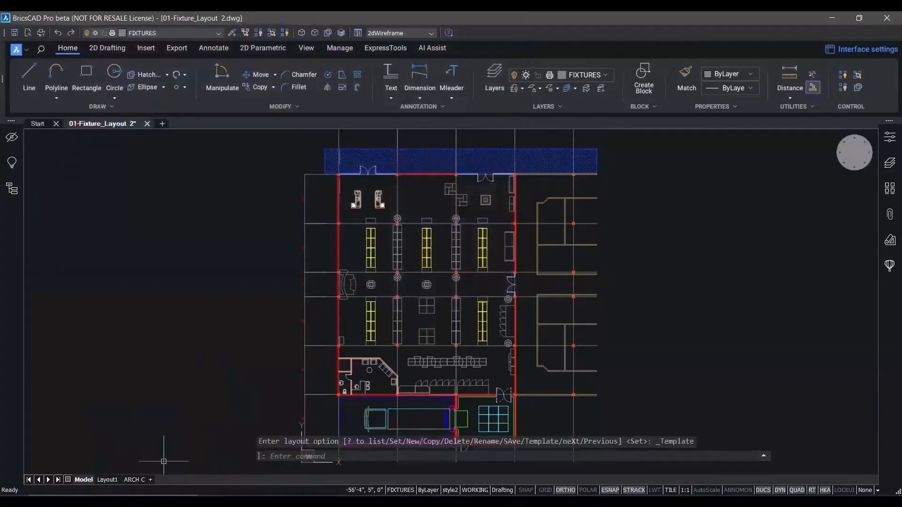
click(136, 479)
click(83, 480)
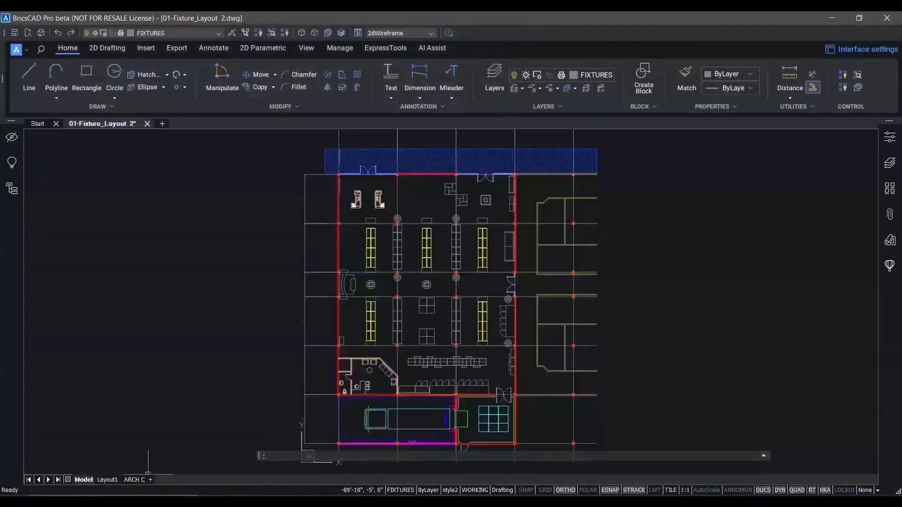
Step: Look through the full list of templates for new drawings, then return to the 01-Fixture_Layout 2 drawing
click(38, 124)
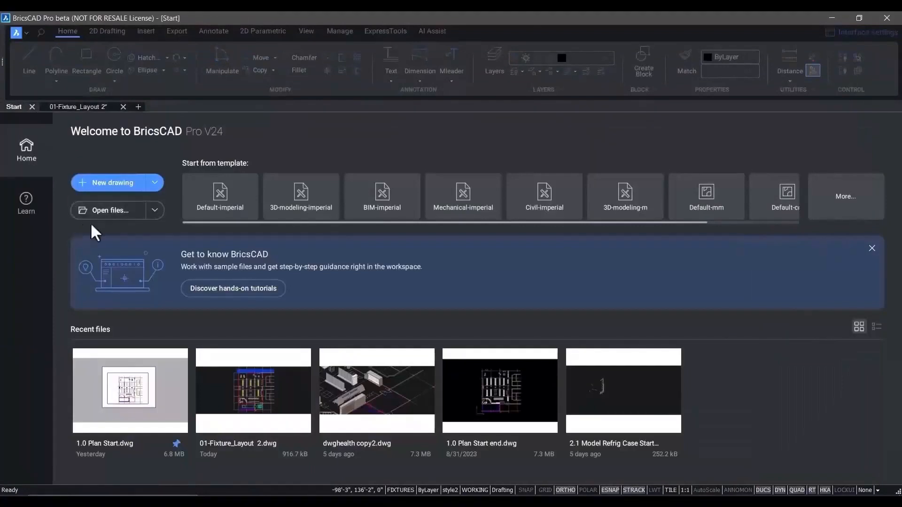
click(836, 204)
drag(609, 171, 605, 283)
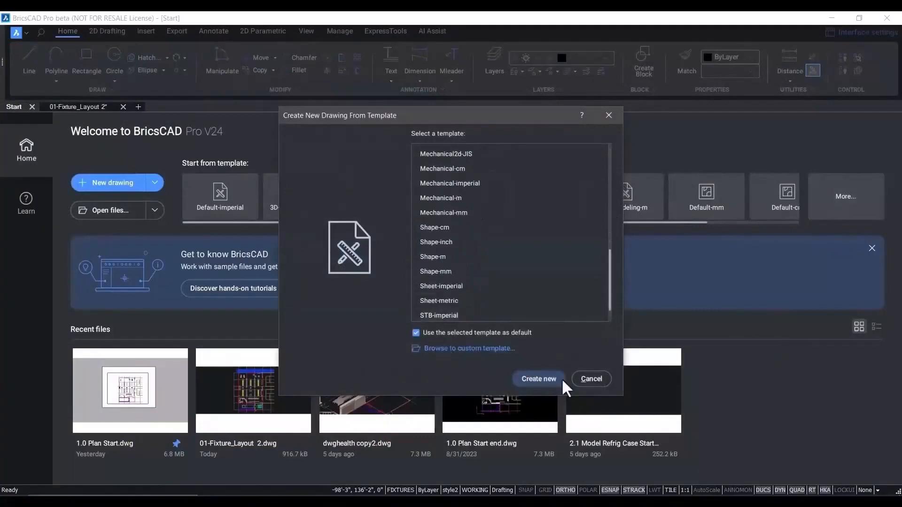
click(593, 379)
click(80, 108)
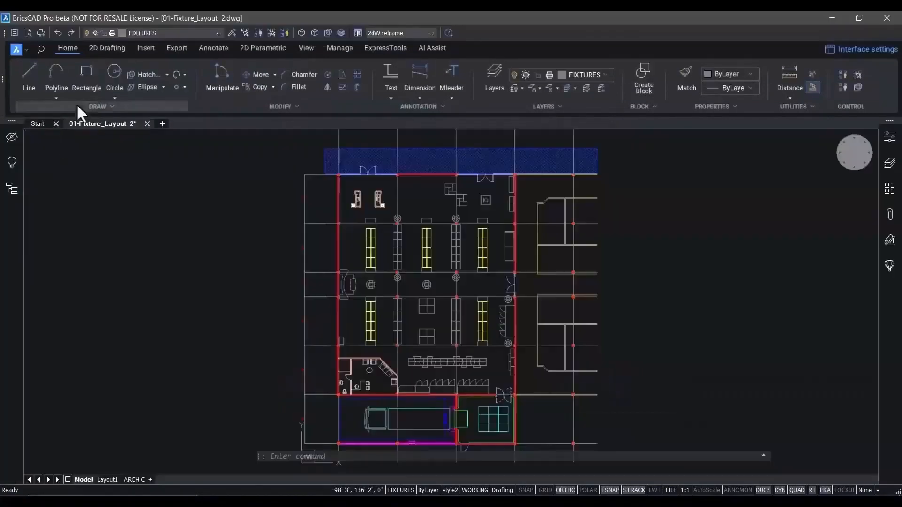
Step: Add three new layouts to the drawing in the Layout Manager
click(68, 480)
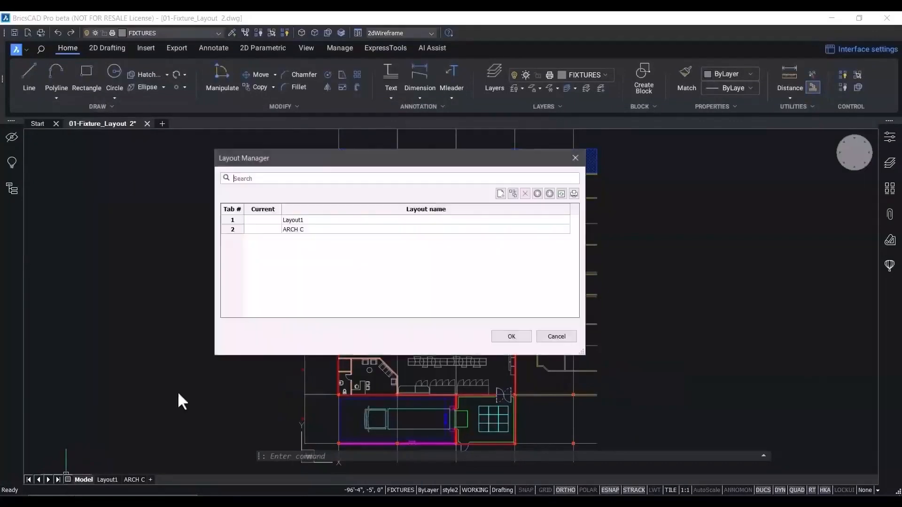
click(500, 193)
click(500, 193)
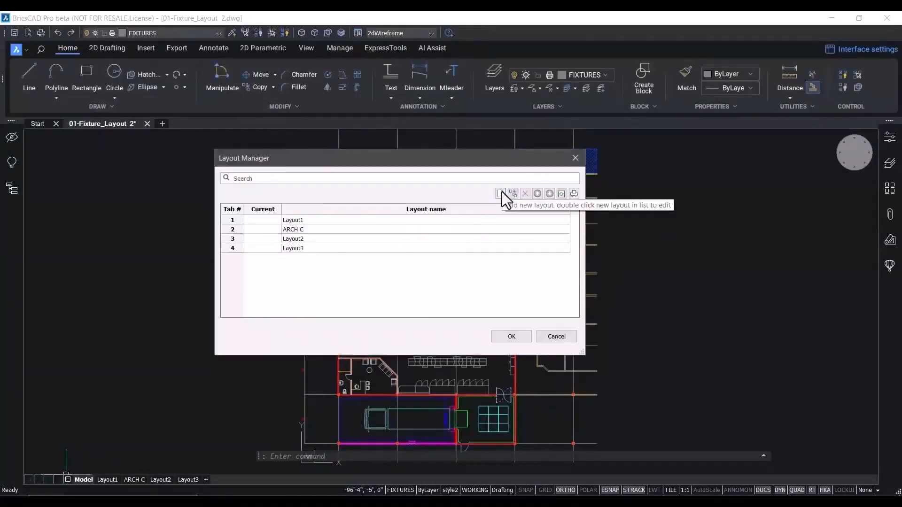
click(500, 194)
Step: Delete Layout2, Layout3 and Layout4 together in the Layout Manager
click(313, 238)
shift+click(307, 259)
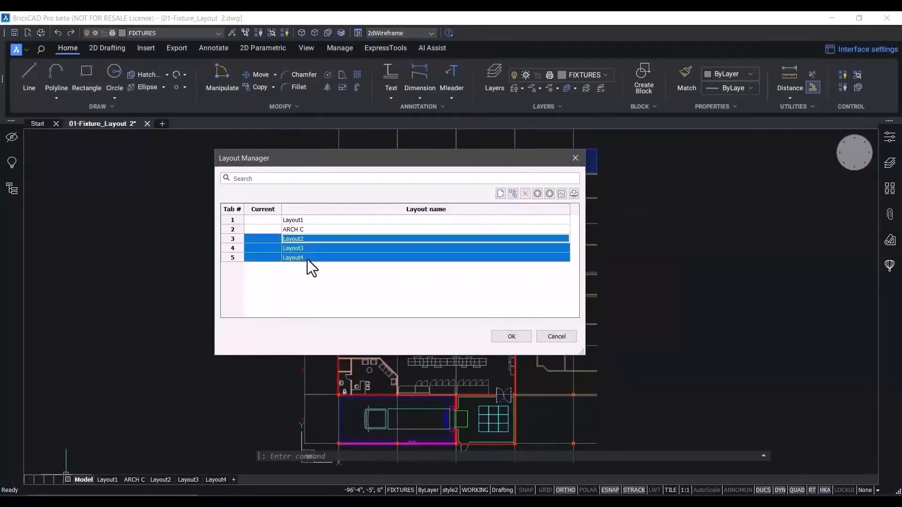
click(526, 194)
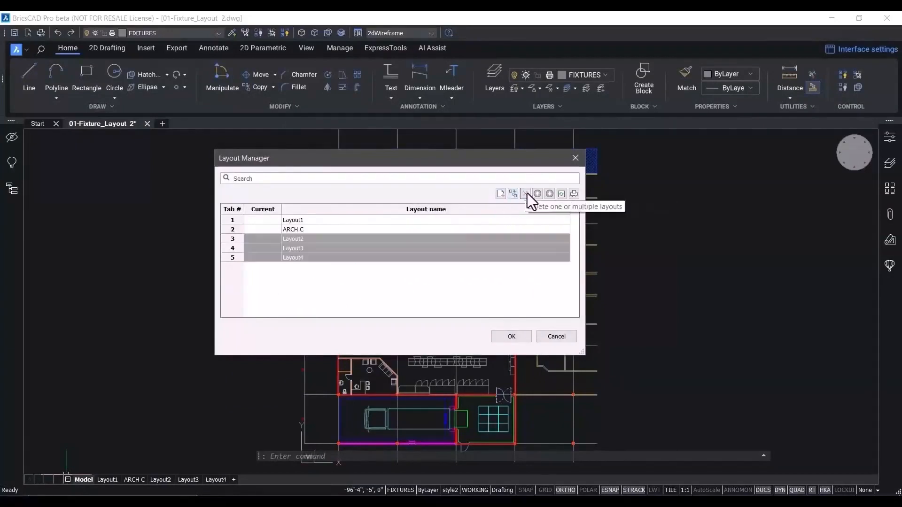
Step: Check the Publish settings for Layout1 and ARCH C, and leave without publishing or saving the sheet list
click(574, 193)
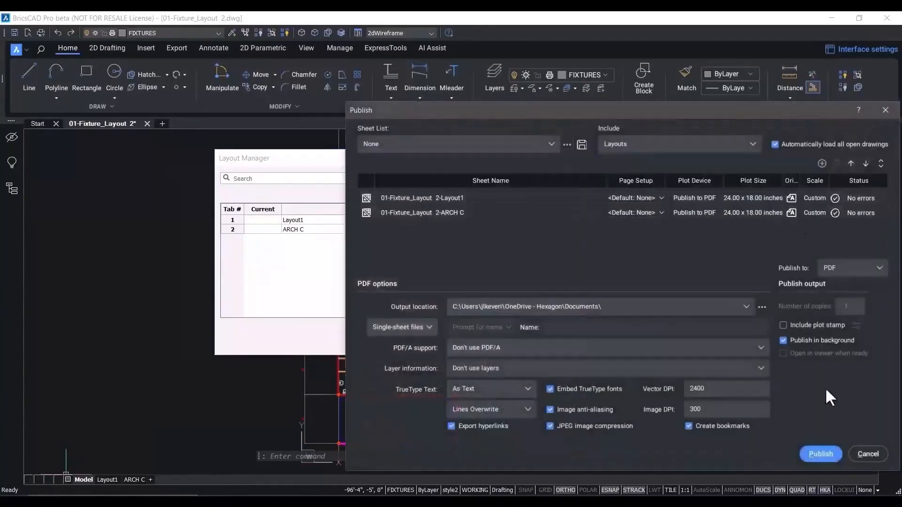
click(873, 453)
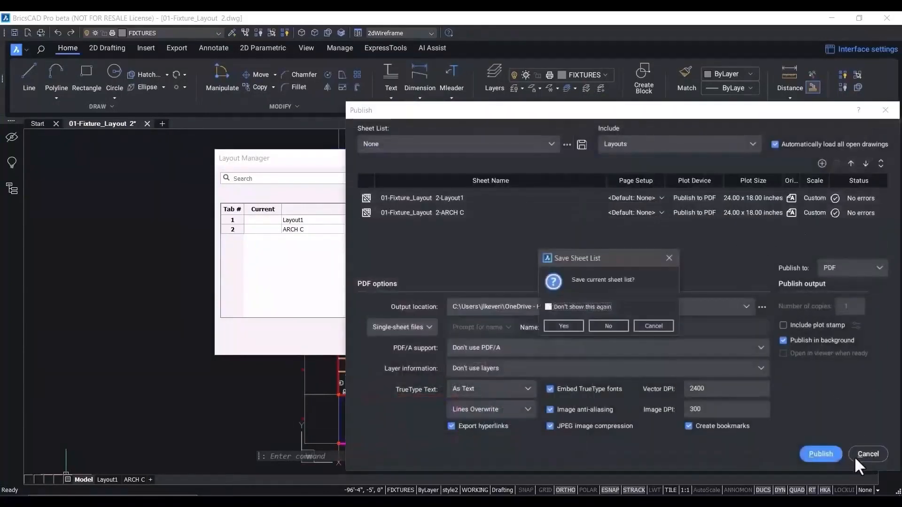
click(604, 329)
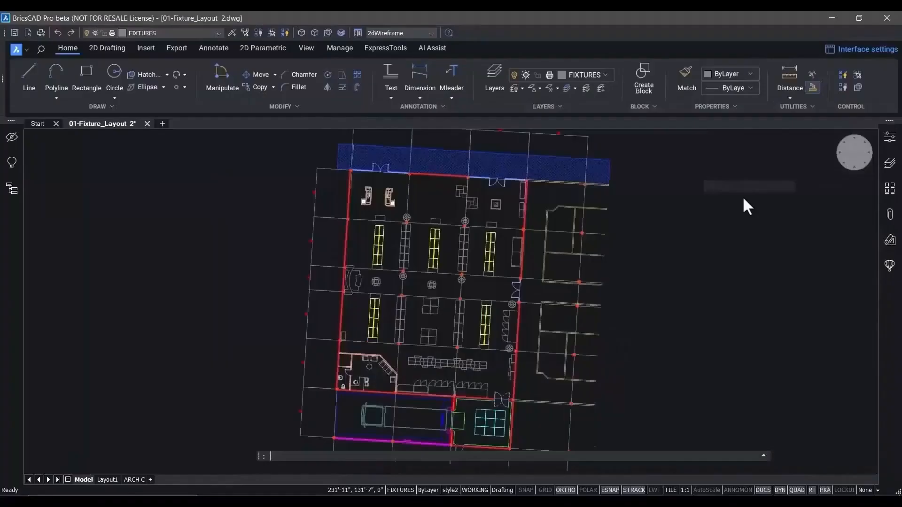
Step: Look through the Quad cursor menu's command groups with nothing selected and for the round block near the curved desk
right_click(802, 491)
click(786, 400)
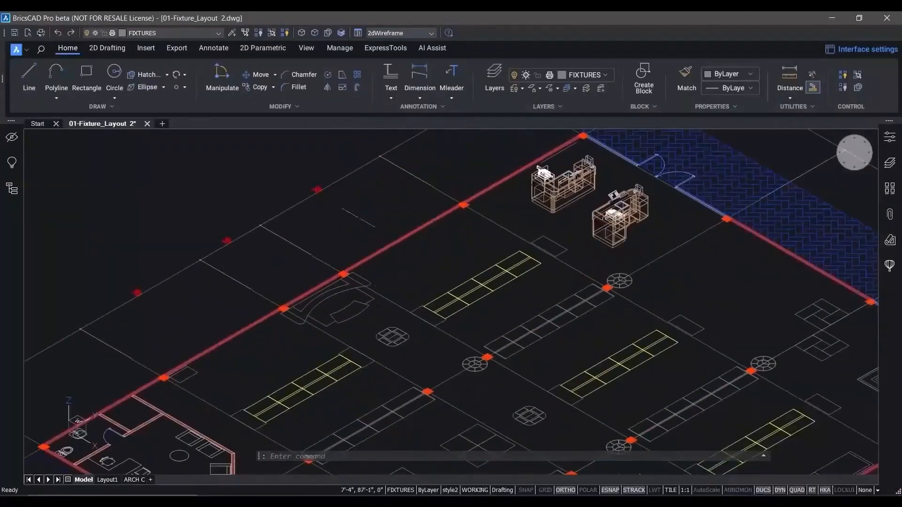
right_click(353, 205)
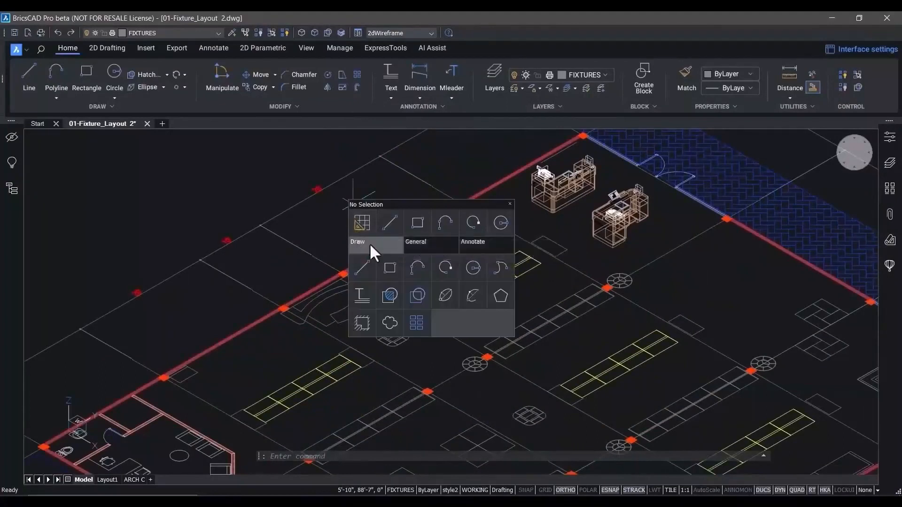
key(Escape)
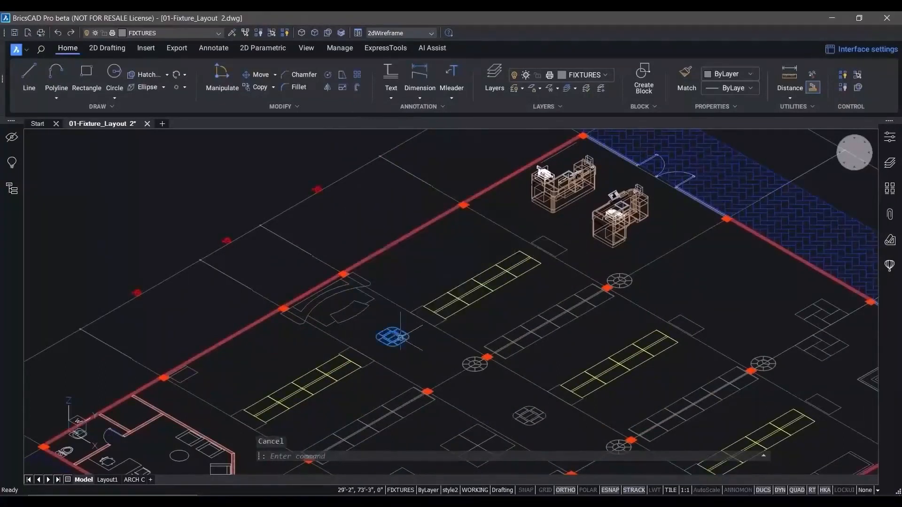
mouse_move(400, 338)
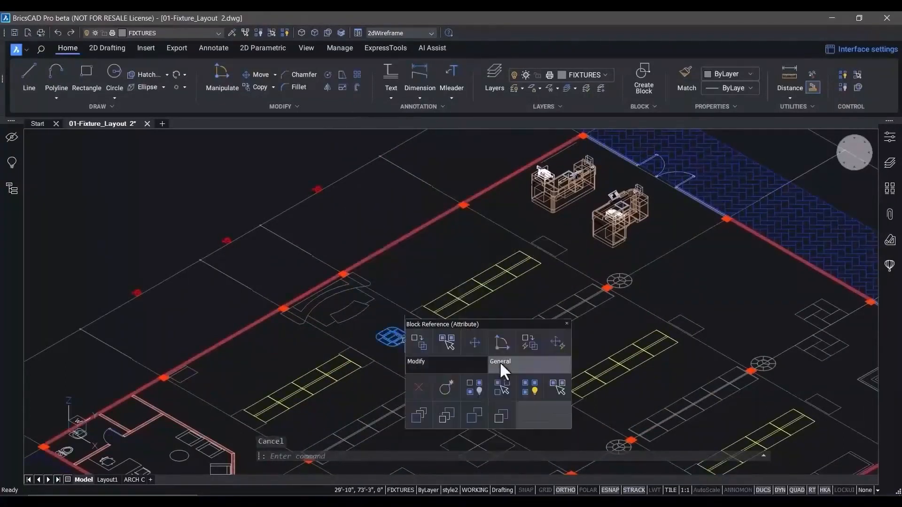
Step: Copy the rectangular fixture beside the column with the Array option, filling the red wall up to the next column
scroll(222, 389, up, 3)
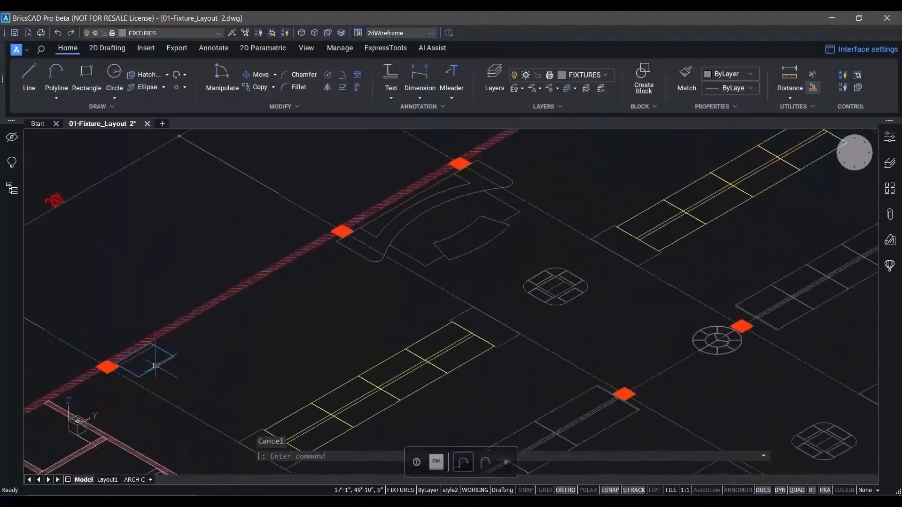
click(145, 350)
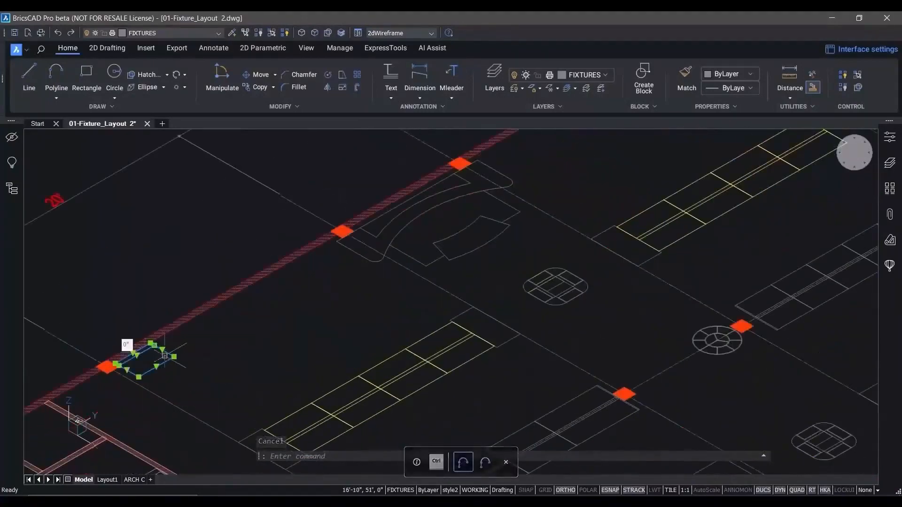
click(193, 365)
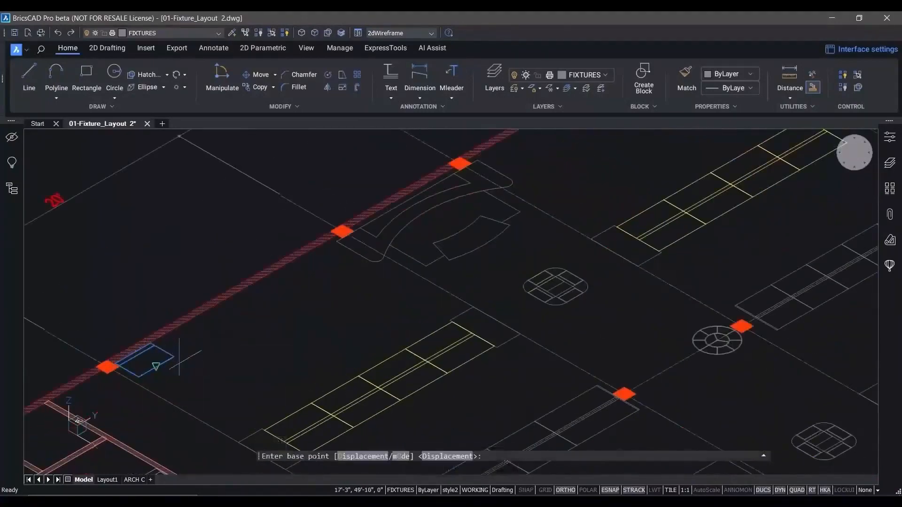
click(139, 376)
text(a)
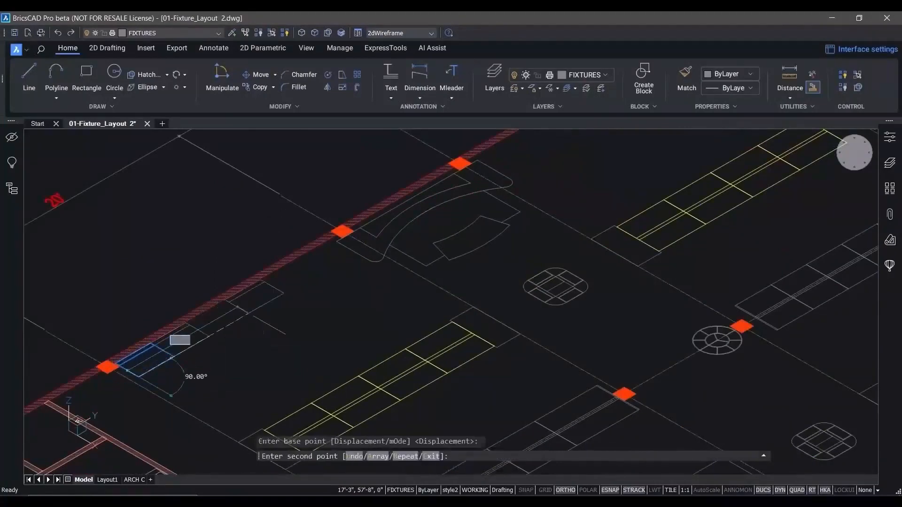
key(Return)
click(331, 275)
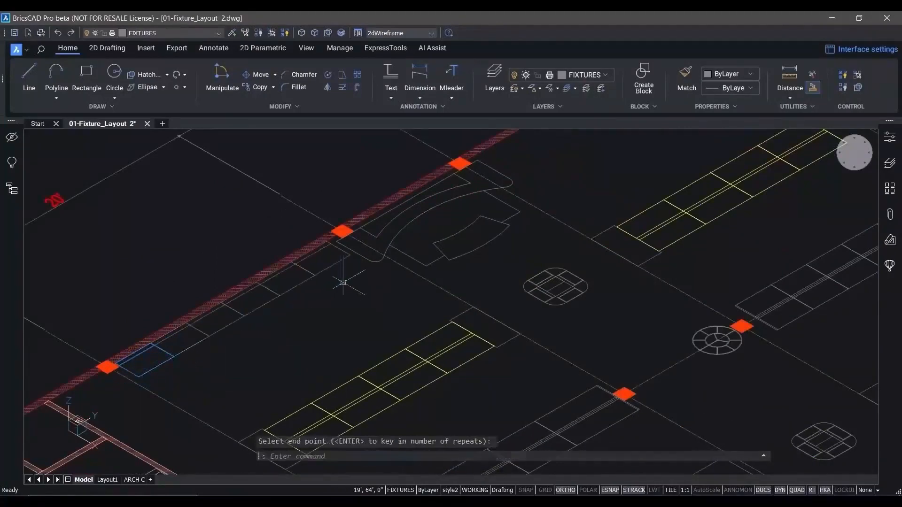
Step: Select the whole row of rectangular fixtures and copy it along the red wall to the bay beyond the curved desk
click(338, 263)
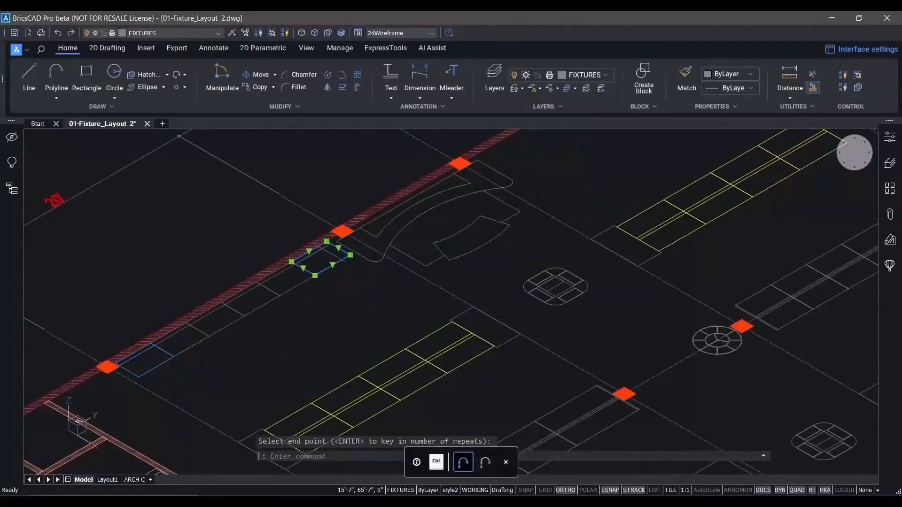
mouse_move(368, 258)
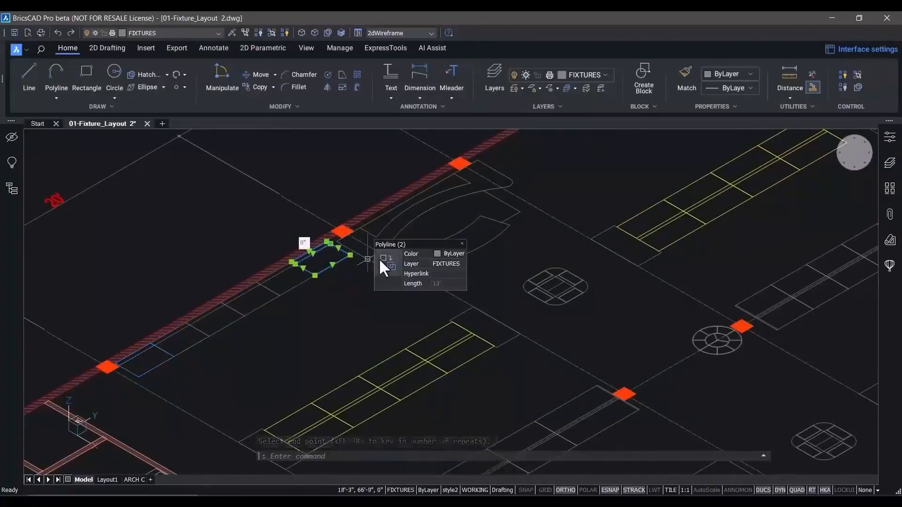
click(405, 266)
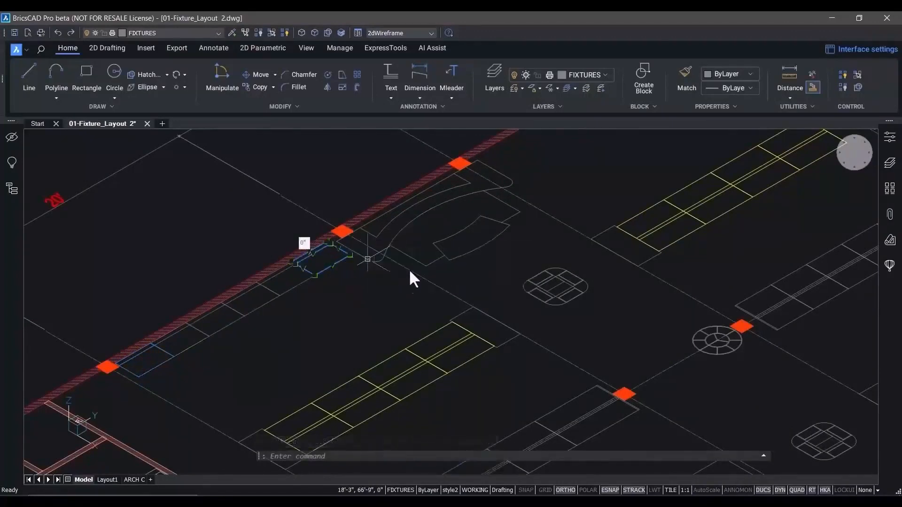
scroll(352, 315, down, 2)
text(co)
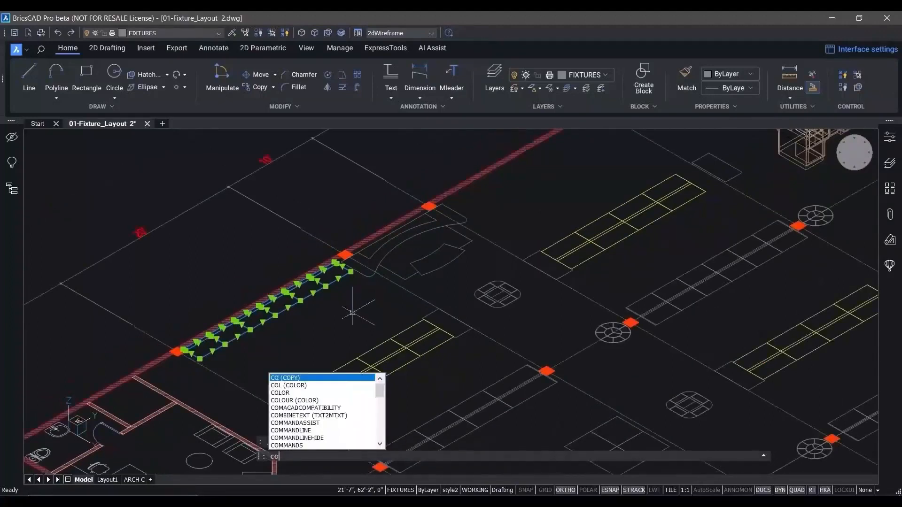
click(297, 379)
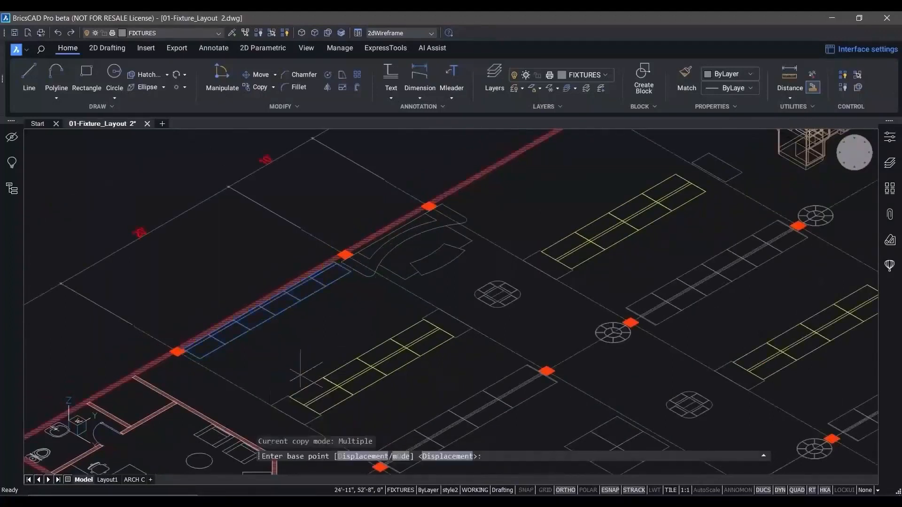
click(291, 336)
text(3')
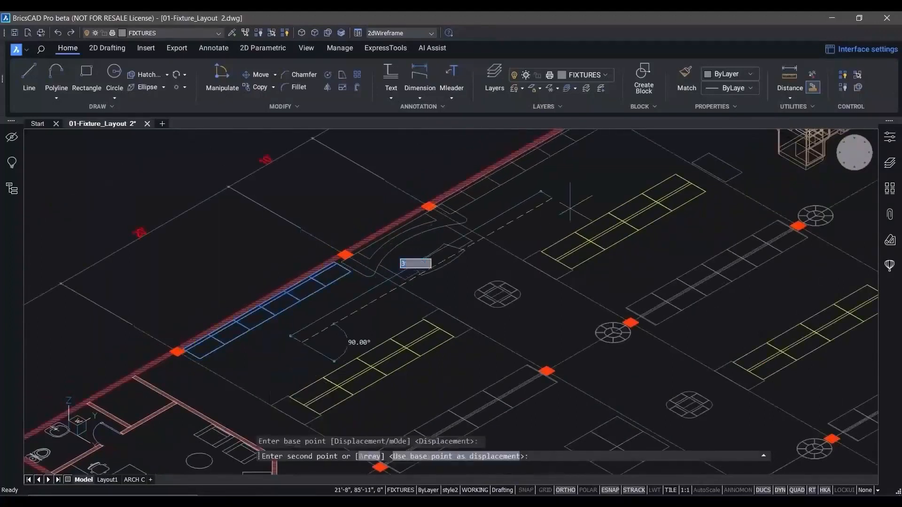
key(Return)
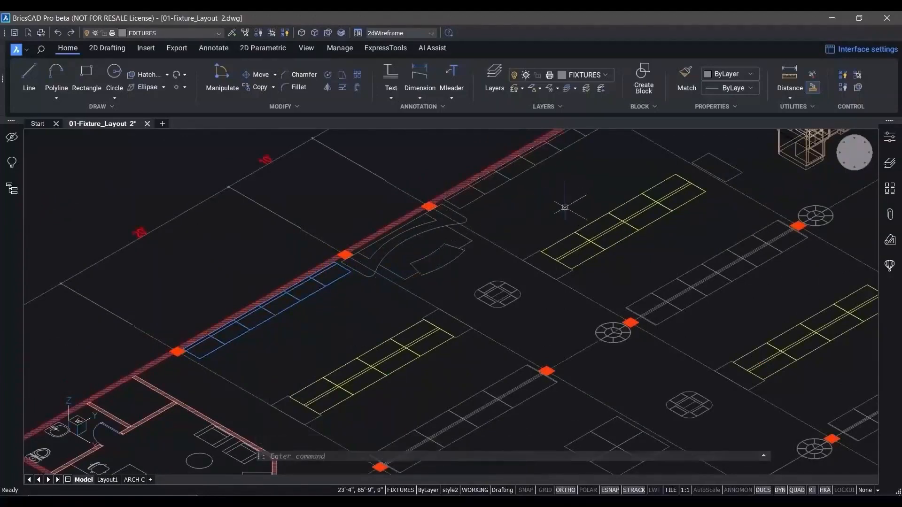
key(Return)
Step: In top view, mirror-copy the second checkout counter with the Manipulator, and mirror that copy again to form a row of four counters
middle_drag(547, 238, 458, 329)
click(854, 151)
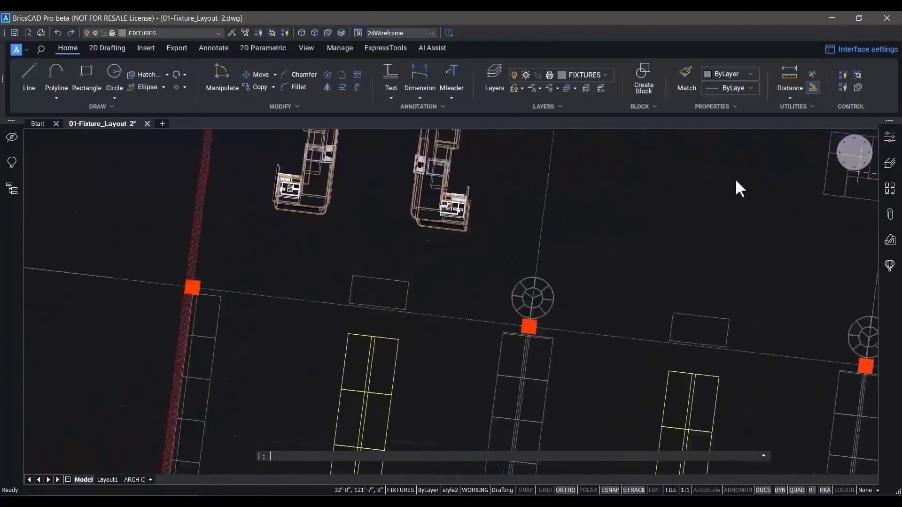
click(408, 288)
click(427, 296)
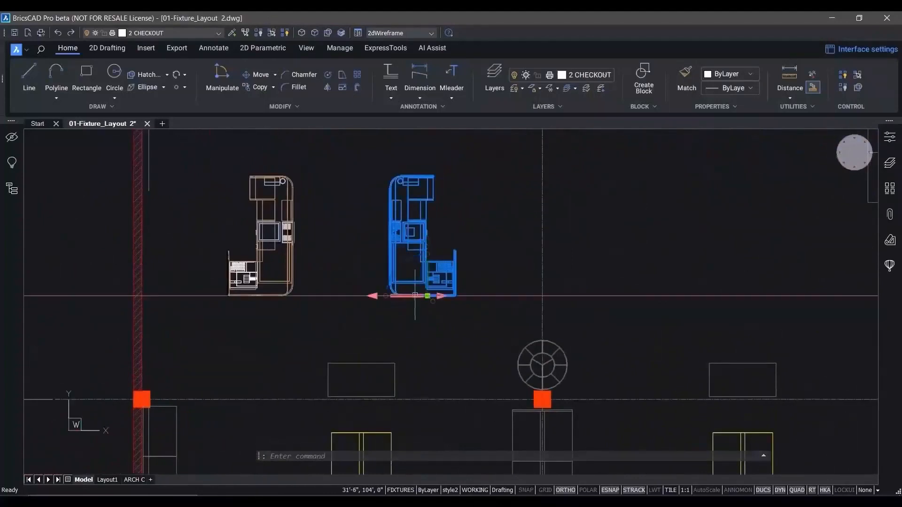
click(440, 296)
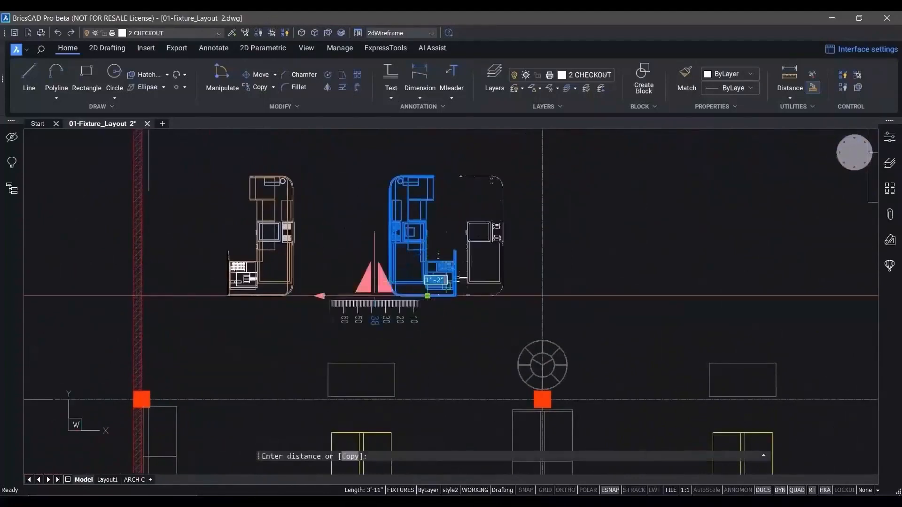
key(ctrl)
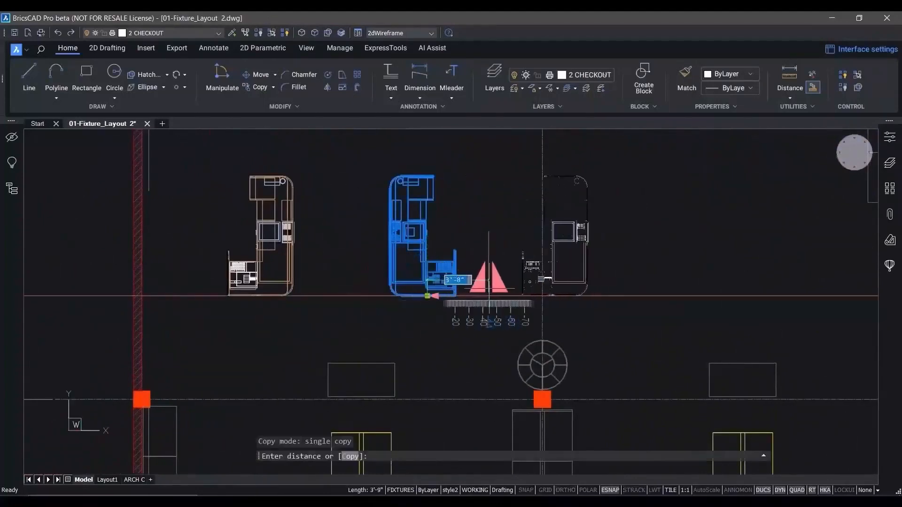
click(487, 280)
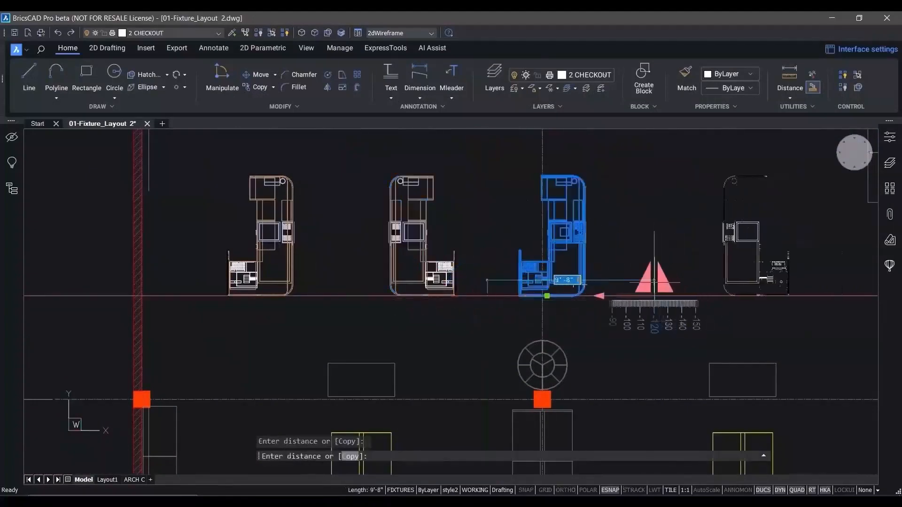
click(646, 281)
key(Escape)
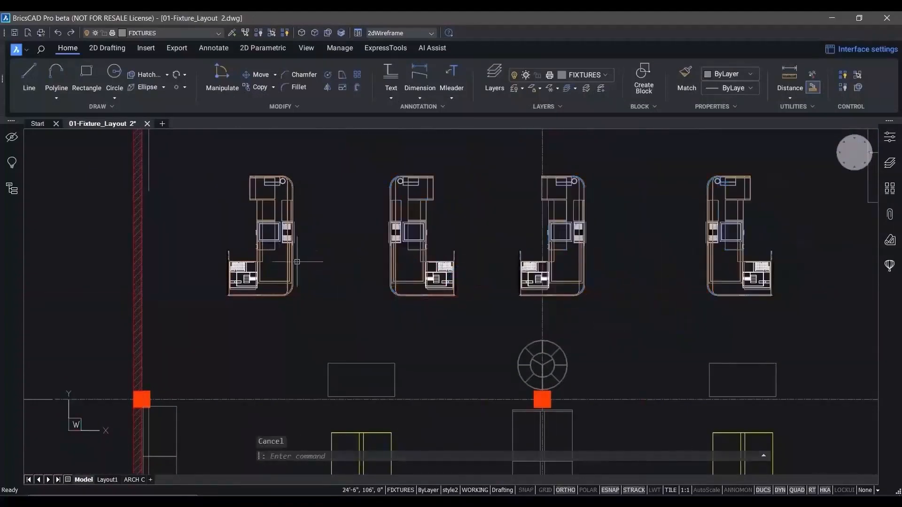
Step: Measure the nearest distance between the first and second checkout counters
click(291, 232)
click(409, 233)
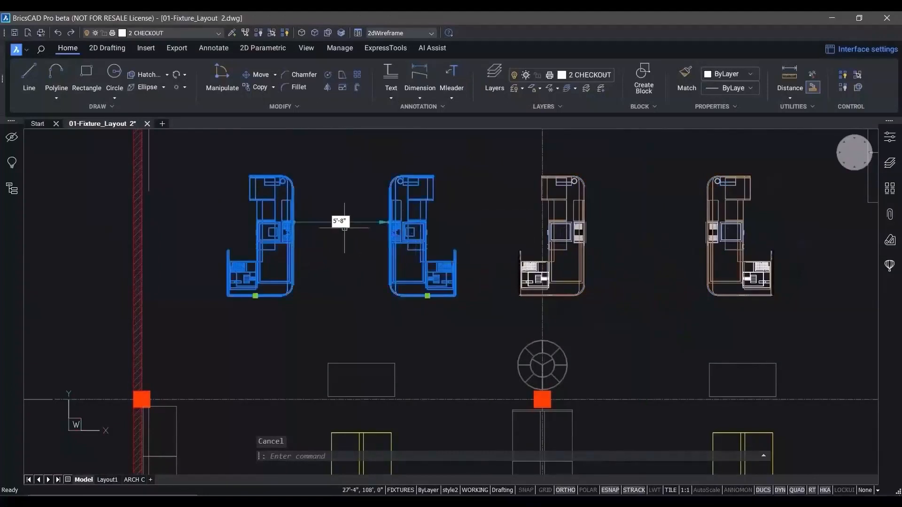
key(Escape)
Step: Set the nearest distance between the third and fourth checkout counters to 5'8
click(582, 232)
click(709, 233)
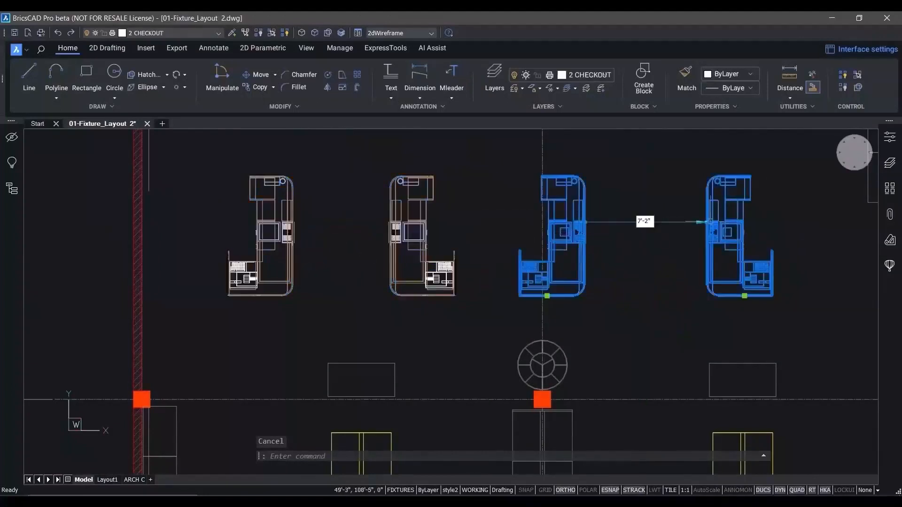
text(5)
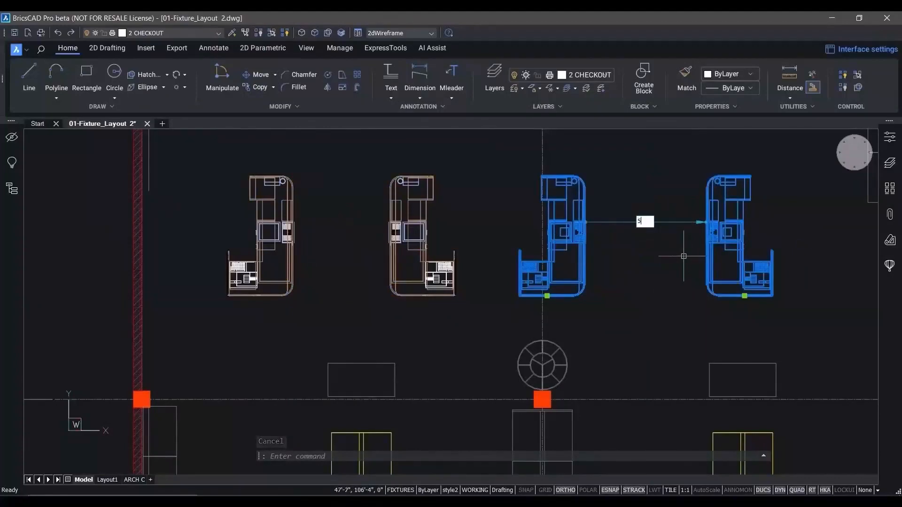
text('8)
key(Return)
key(Escape)
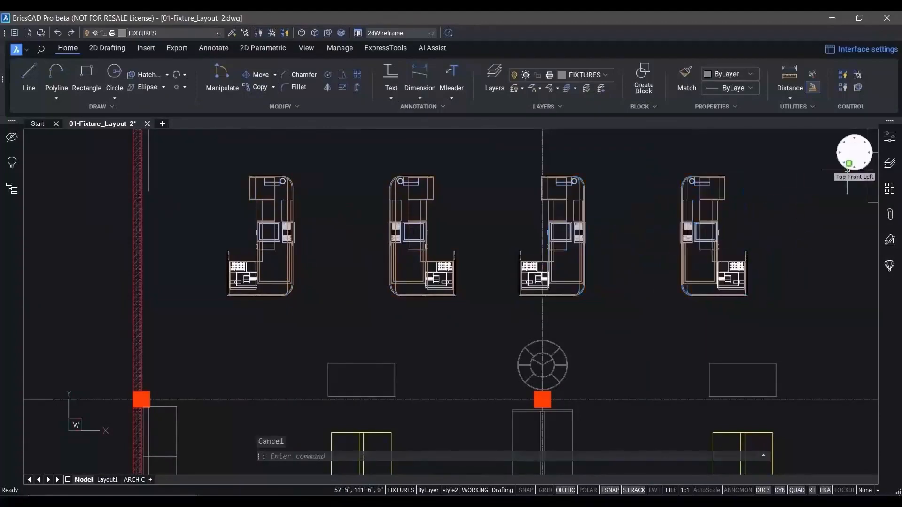
Step: In an isometric view, run Blockify on one rectangular shelf along the red wall, using the default insertion point and block name shelf1
right_click(850, 150)
mouse_move(850, 170)
click(791, 182)
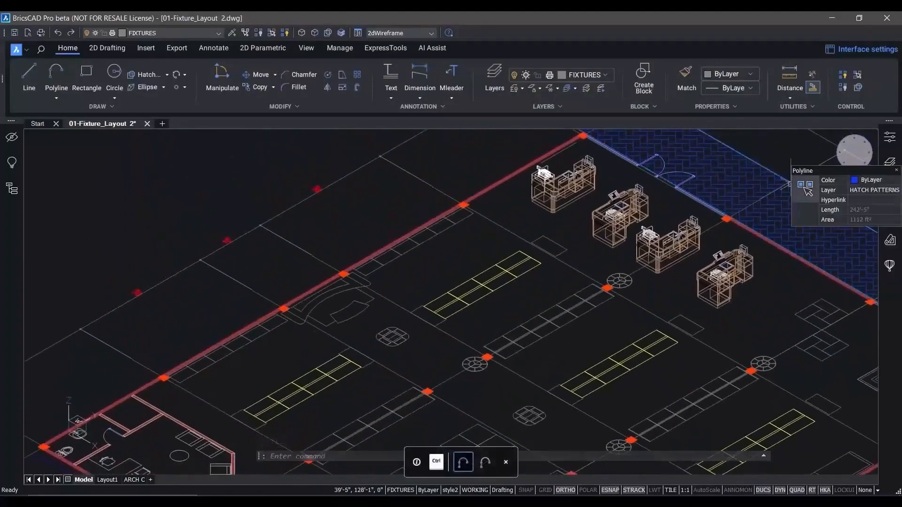
click(340, 47)
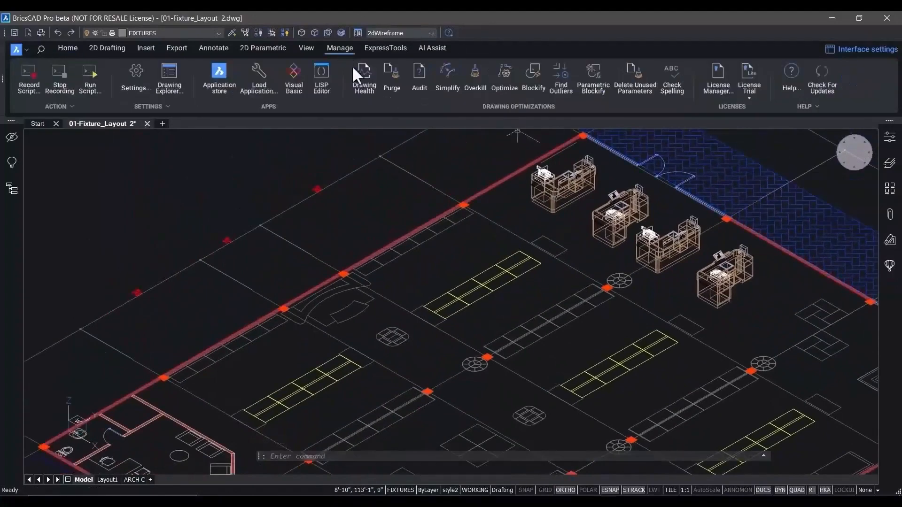
click(531, 84)
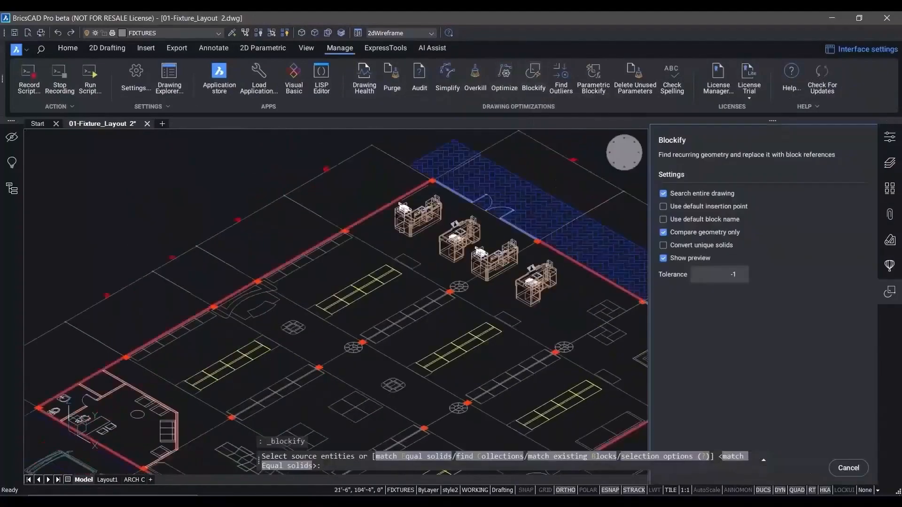
scroll(165, 355, up, 4)
click(250, 298)
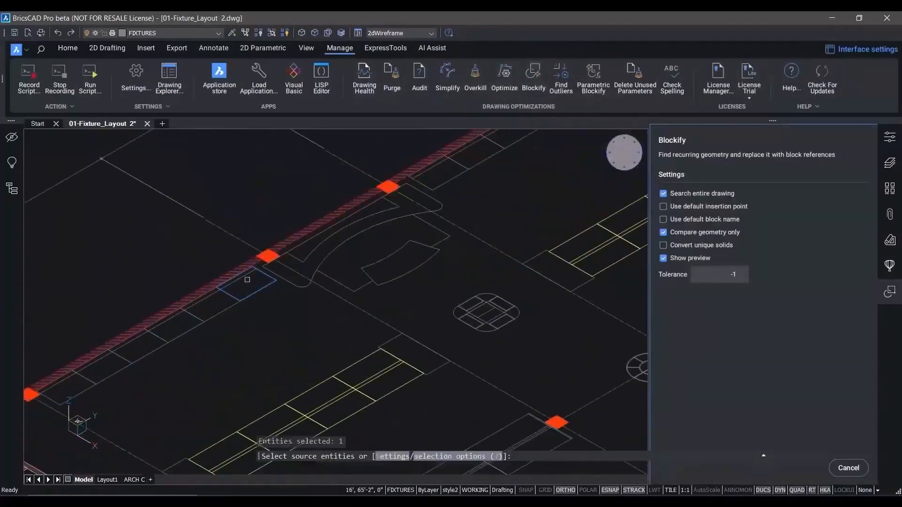
key(Return)
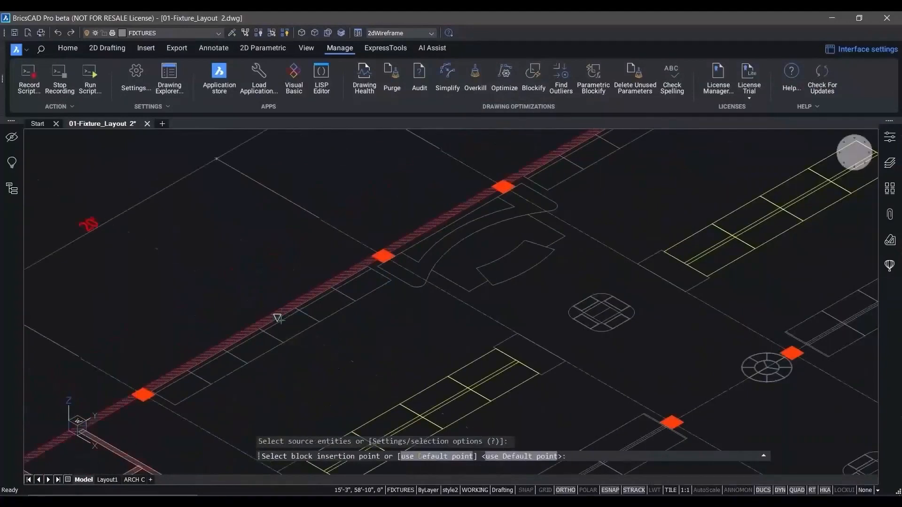
key(Return)
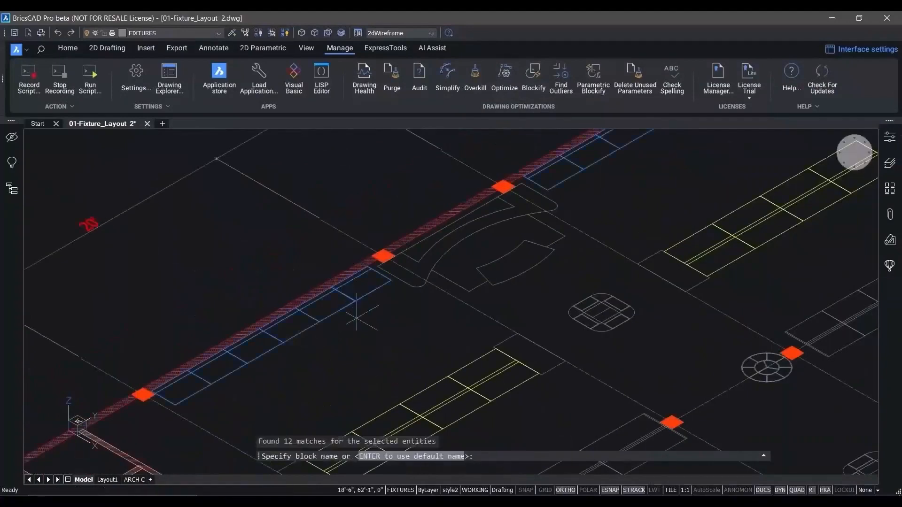
text(shelf1)
key(Return)
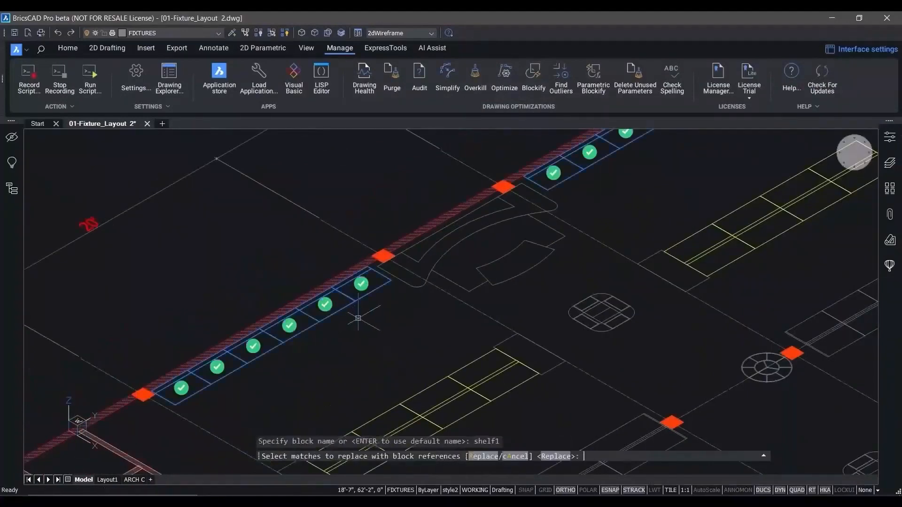
Step: Exclude the second and third shelves from the curved desk in its adjoining row, and replace the remaining matches with shelf1 block references
click(361, 282)
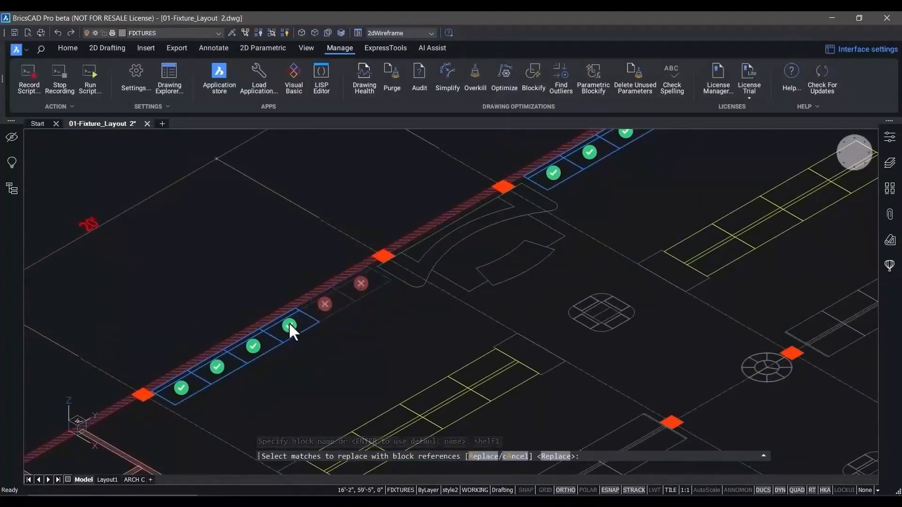
click(289, 323)
click(362, 284)
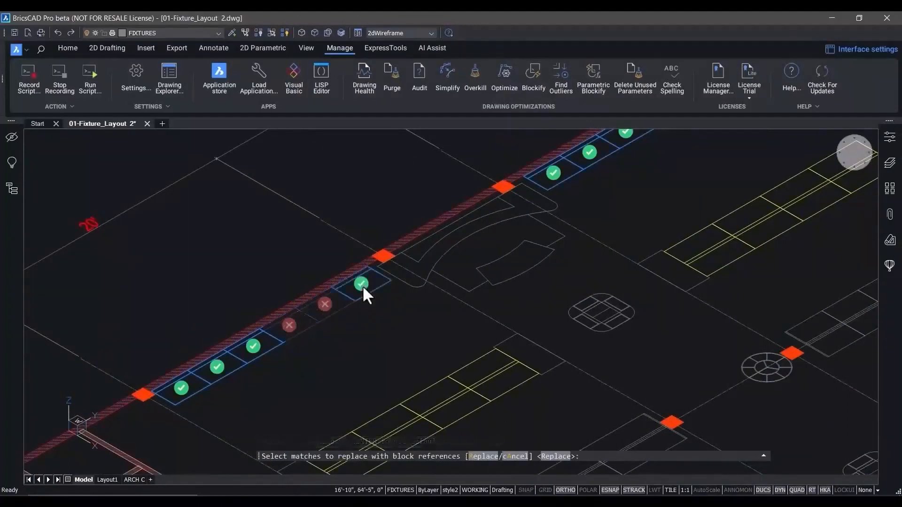
click(482, 456)
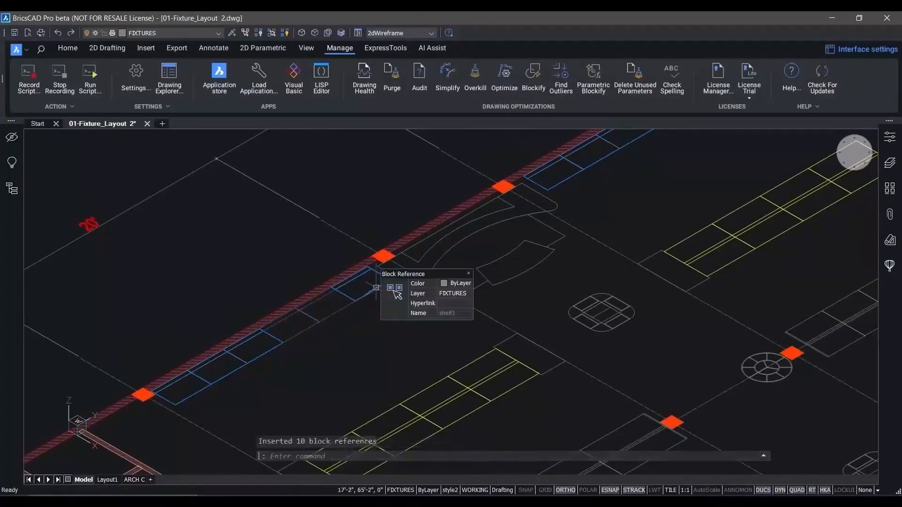
Step: Select all similar shelf1 block references to check which shelves along the red wall were replaced
click(388, 286)
scroll(446, 297, down, 3)
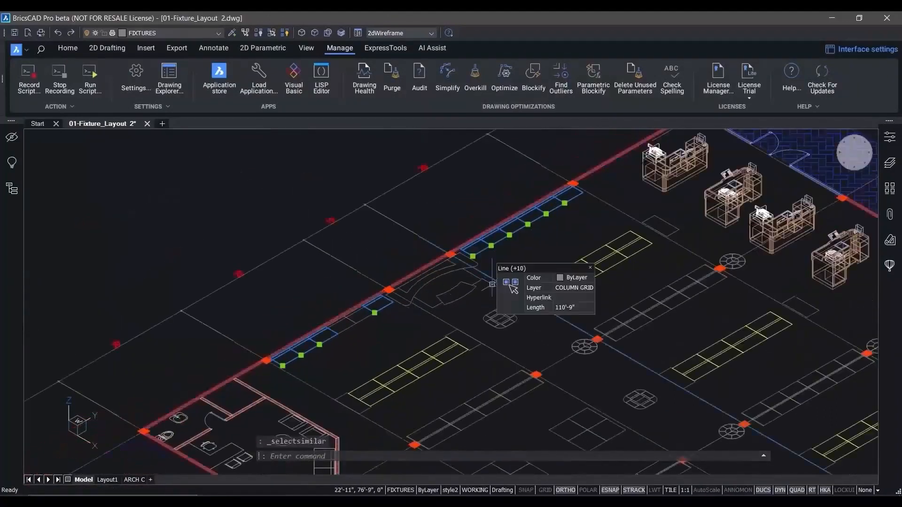
key(Escape)
Step: Run Blockify to match existing blocks across the drawing, and replace the matches with references to their block definitions
click(532, 83)
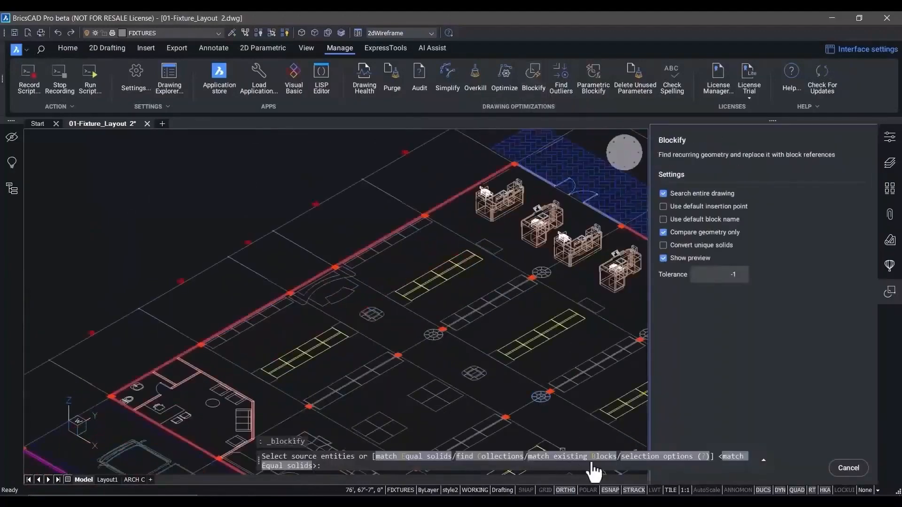
click(593, 460)
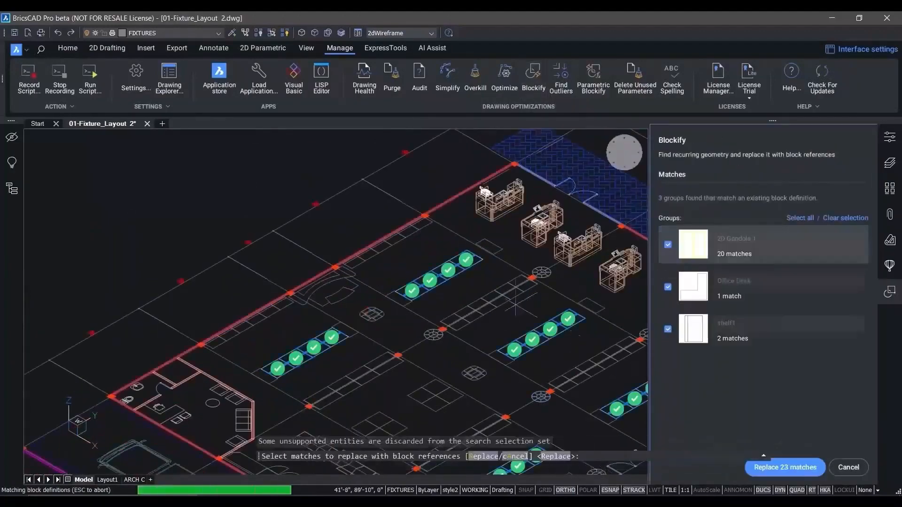
click(323, 342)
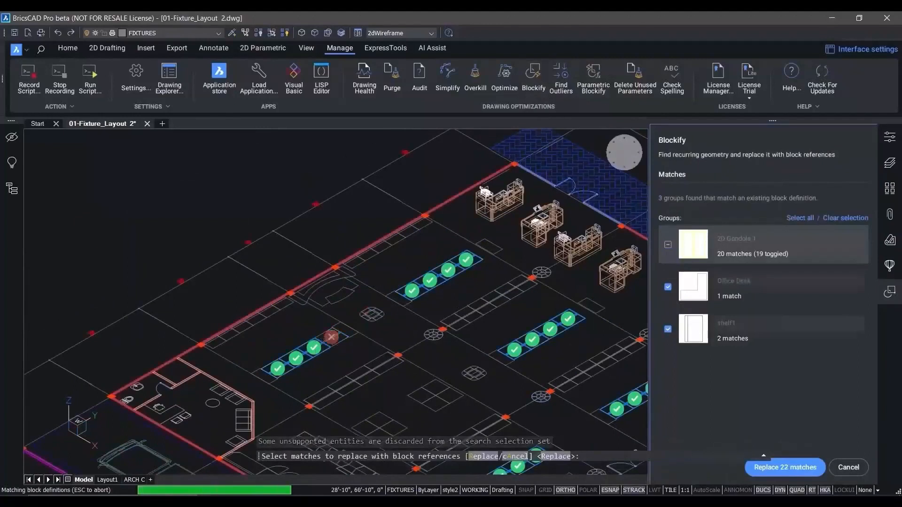
click(318, 346)
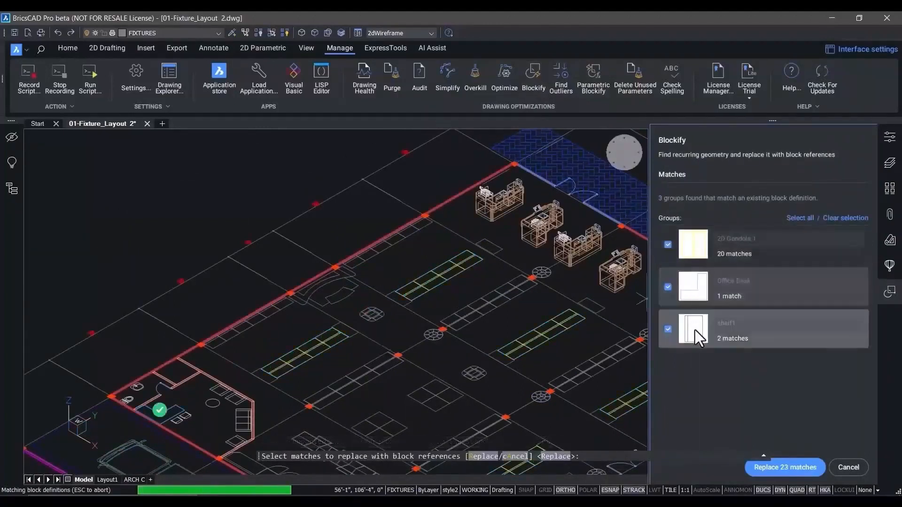
click(774, 469)
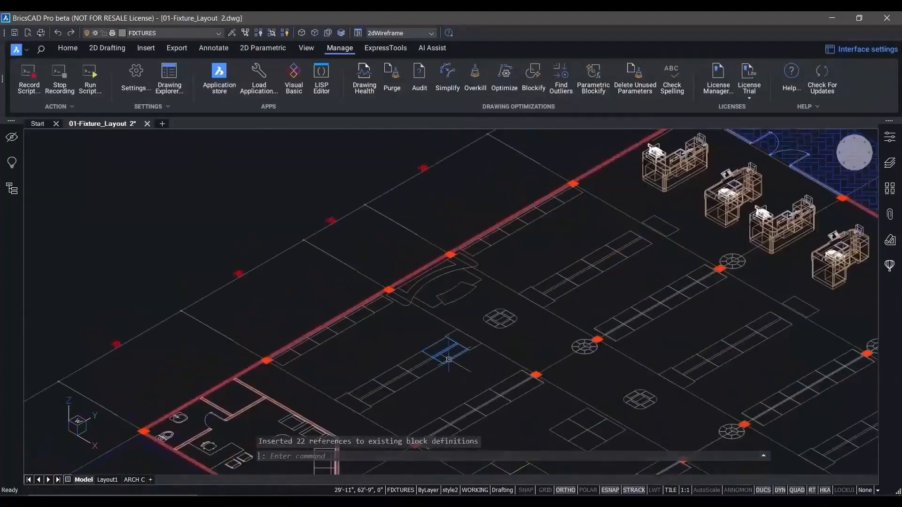
Step: Inspect the replaced gondola units and wall shelves by selecting similar block references
click(471, 362)
key(Escape)
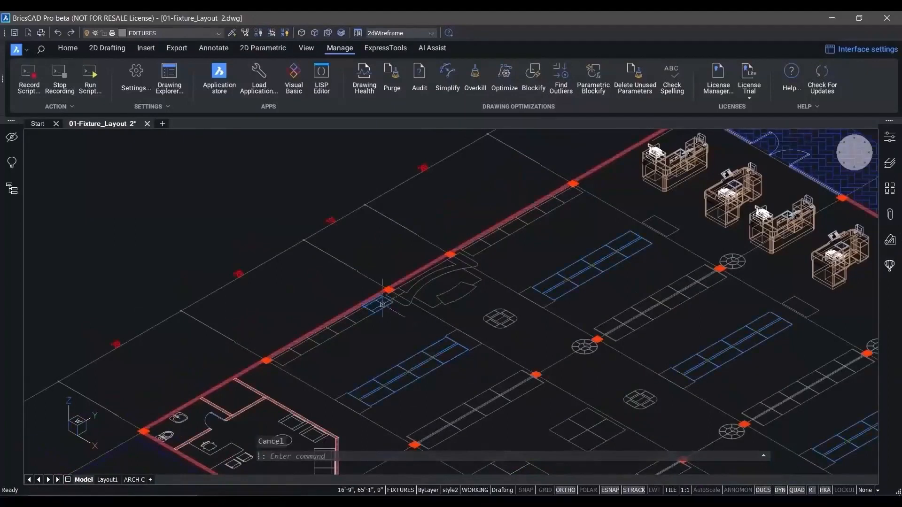
click(397, 308)
key(Escape)
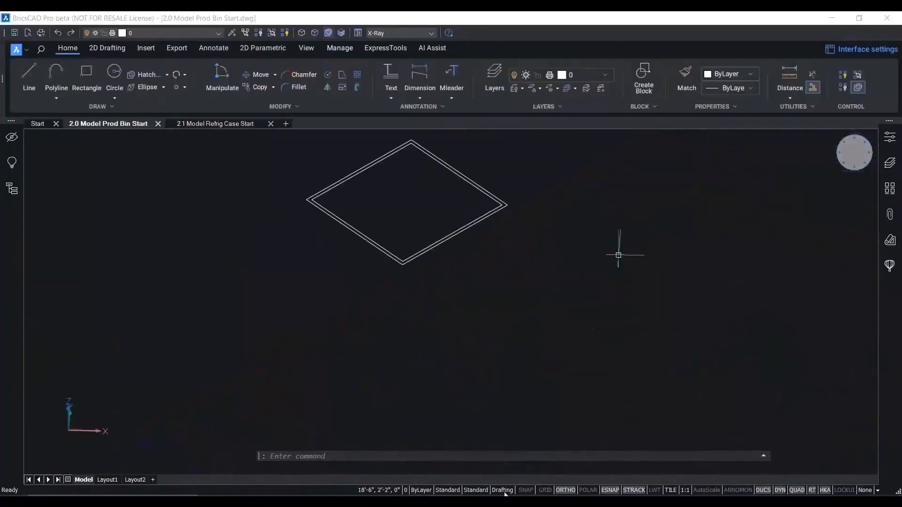
Step: Switch the produce bin drawing to the Modeling workspace
click(501, 490)
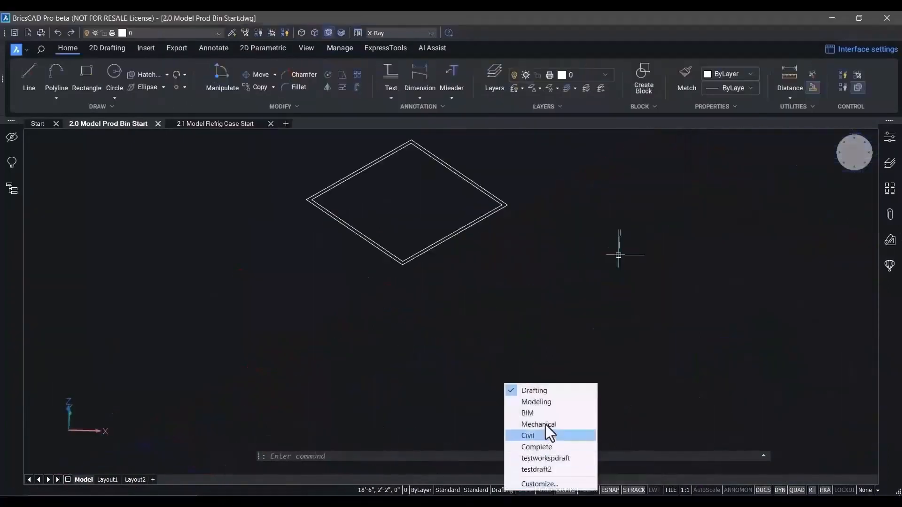
click(547, 405)
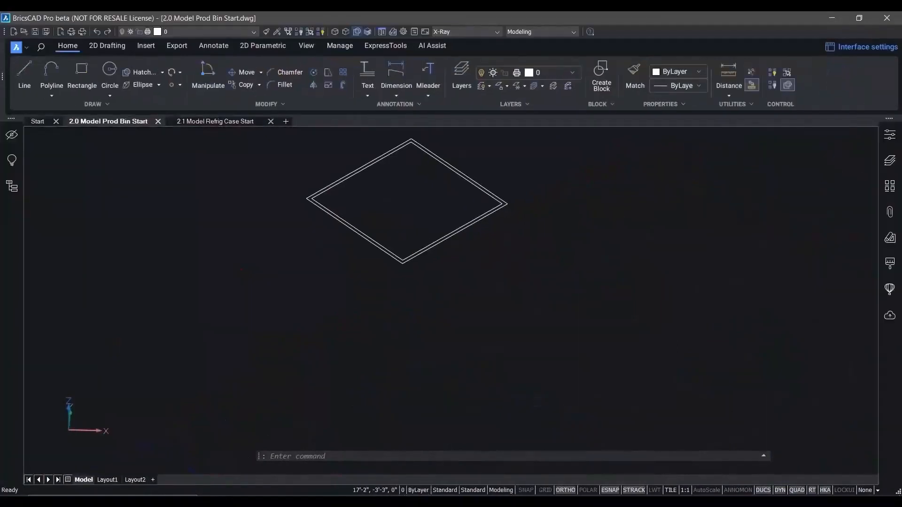
Step: Extrude the narrow boundary between the two nested outlines downward 3' as a solid to form the bin walls
scroll(477, 241, up, 4)
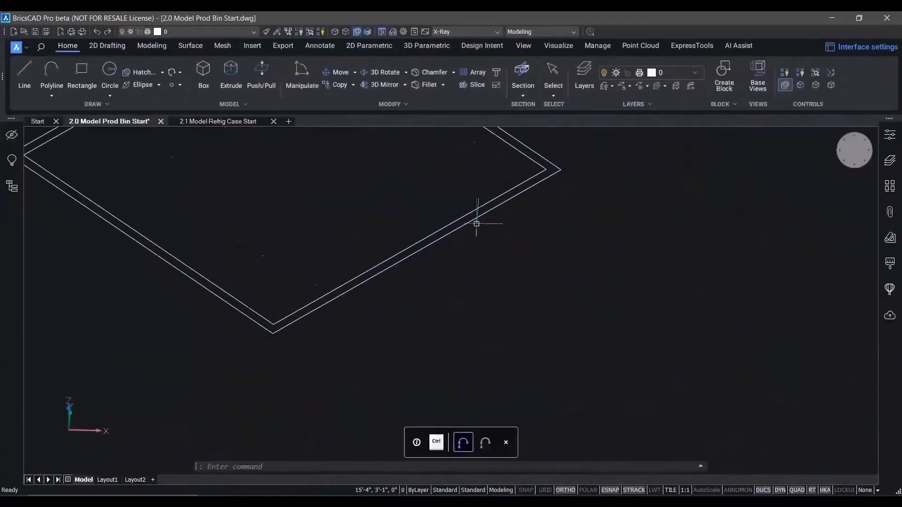
click(490, 204)
key(Escape)
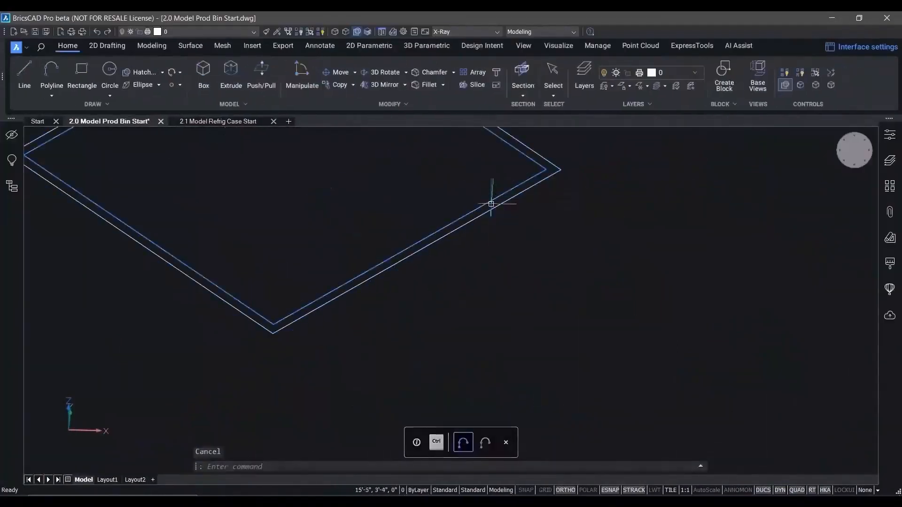
scroll(491, 205, up, 3)
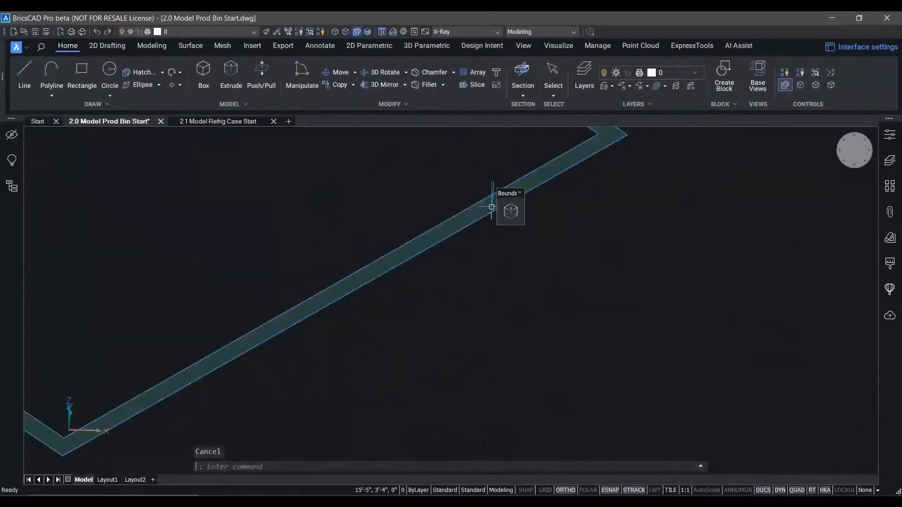
click(508, 213)
scroll(540, 264, down, 5)
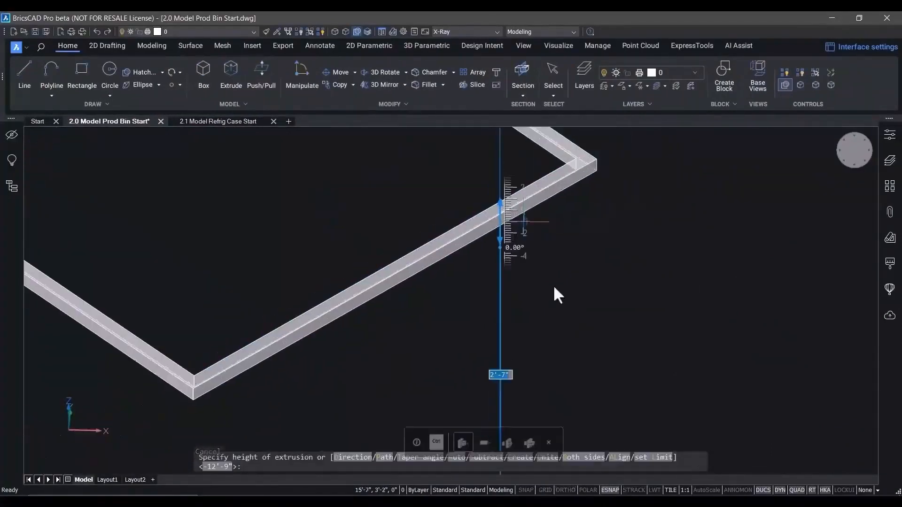
click(573, 300)
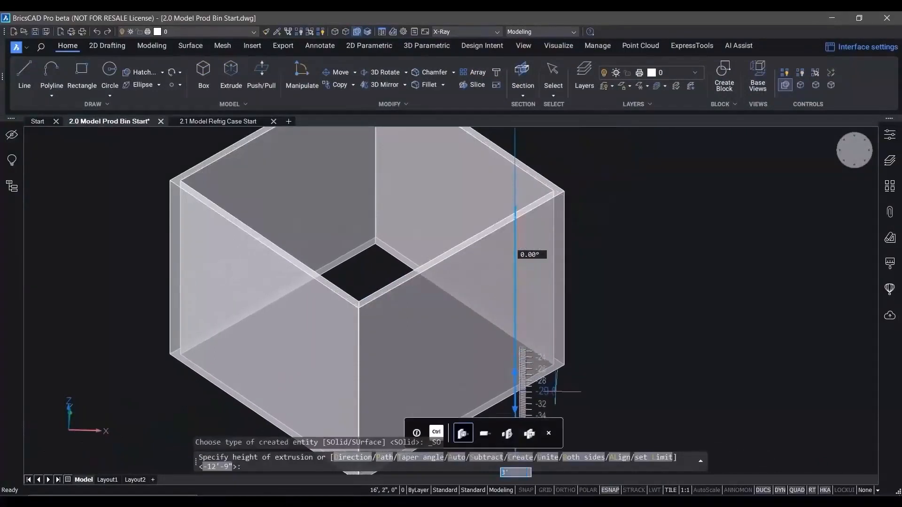
Step: Extrude the area enclosed by the bin walls downward 1' from the top opening
scroll(576, 299, down, 3)
shift+middle_drag(595, 293, 597, 326)
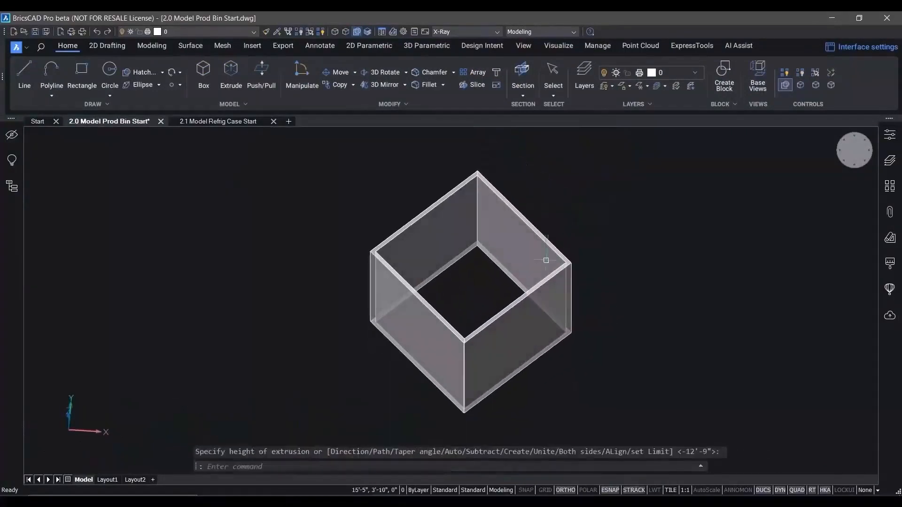
click(496, 272)
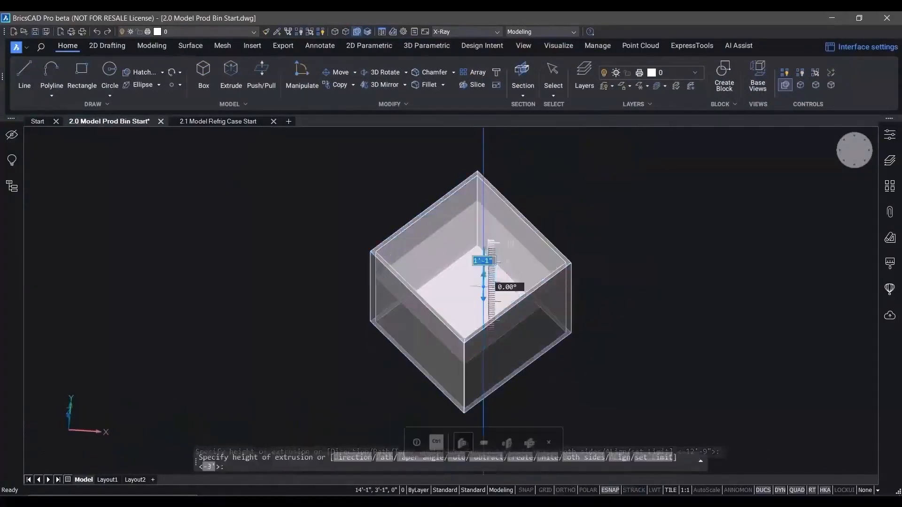
text(1')
key(Return)
scroll(486, 272, up, 3)
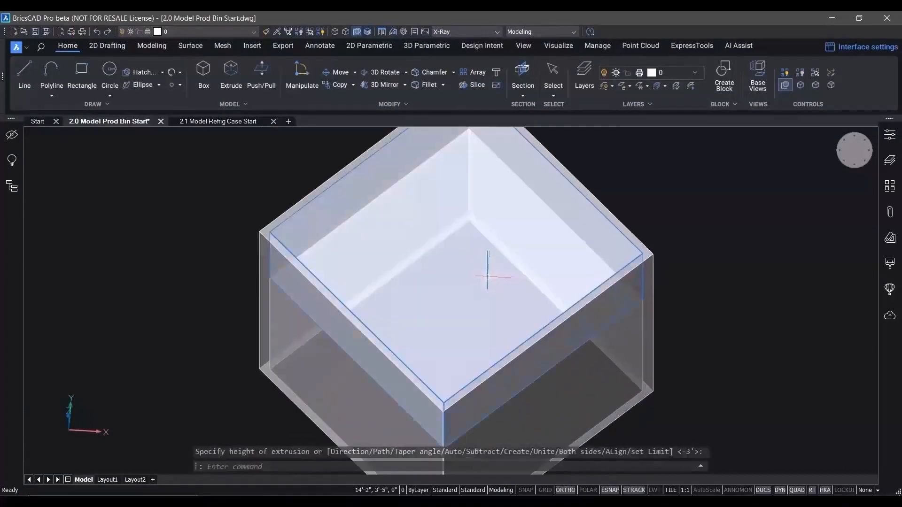
Step: Turn on face selection and push the top face of the inner block down 3" inside the bin
shift+middle_drag(502, 277, 500, 254)
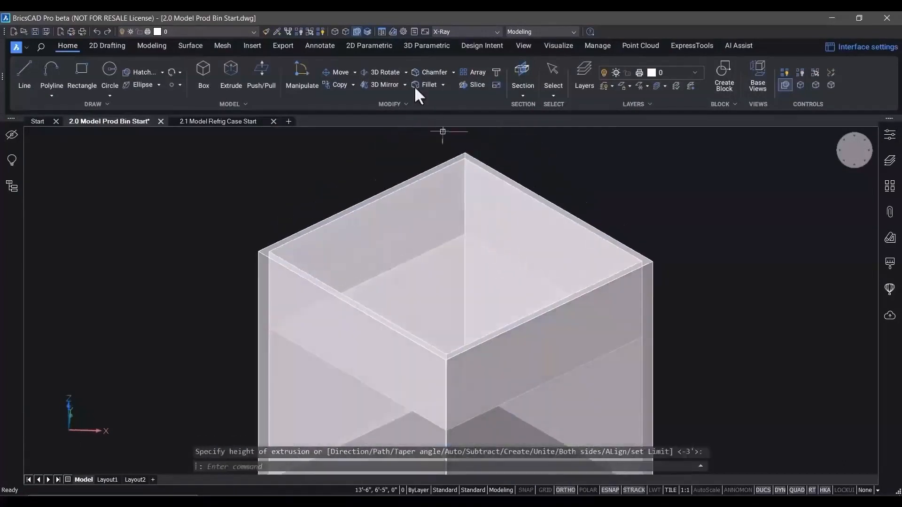
click(346, 32)
mouse_move(487, 209)
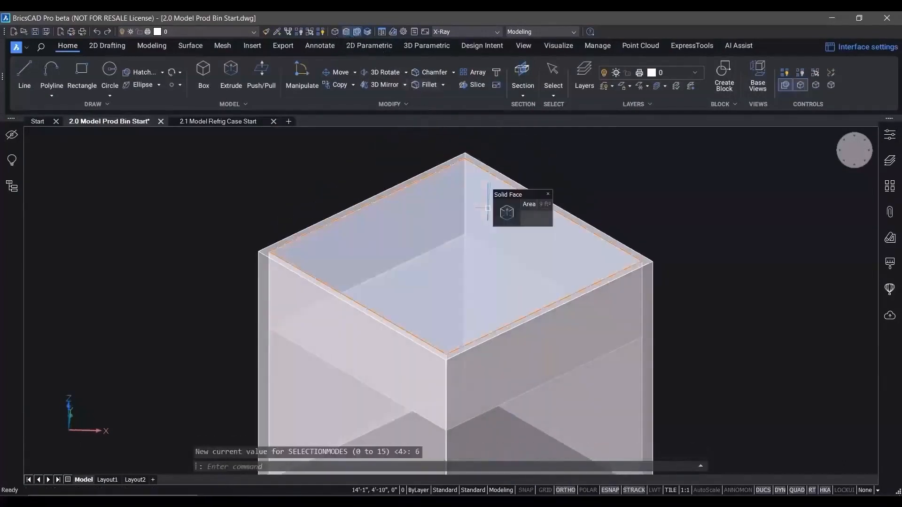
click(528, 213)
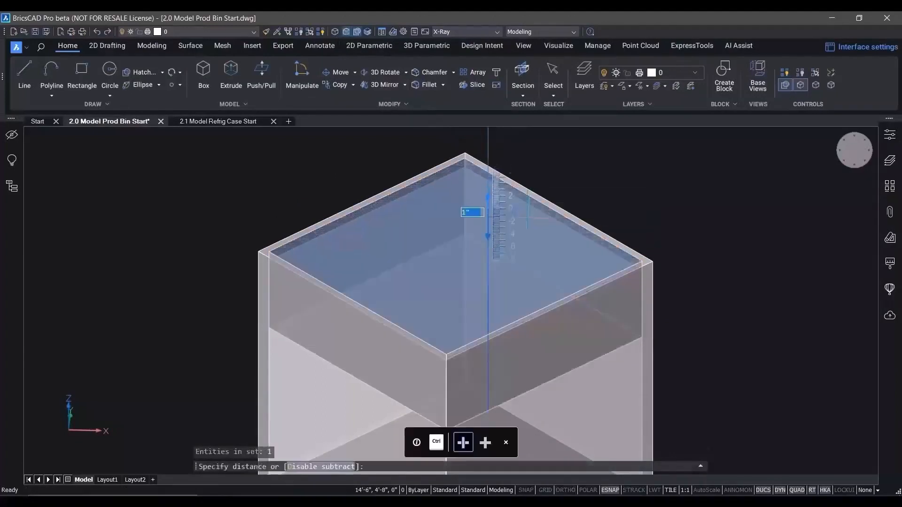
text(3)
key(Return)
scroll(528, 223, down, 3)
Step: Copy the whole produce bin from its bottom left corner to its bottom front corner to form a row of two bins
click(638, 178)
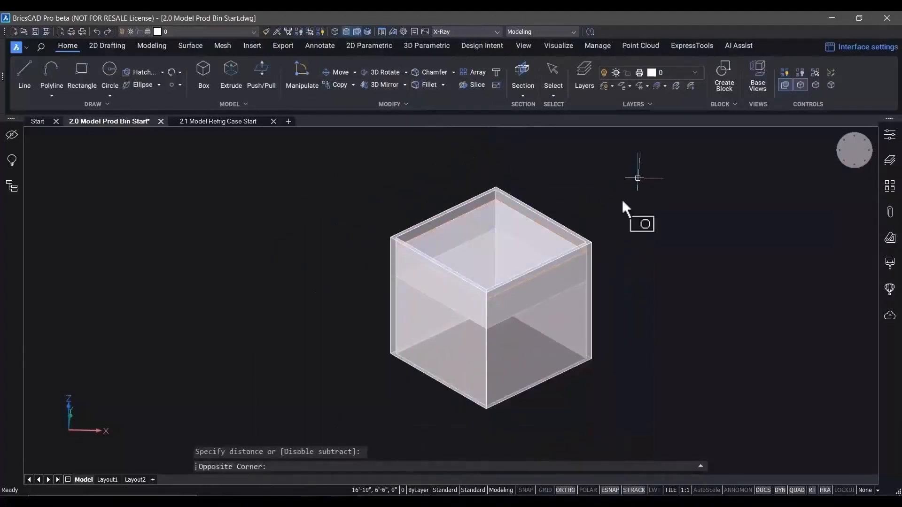
click(358, 414)
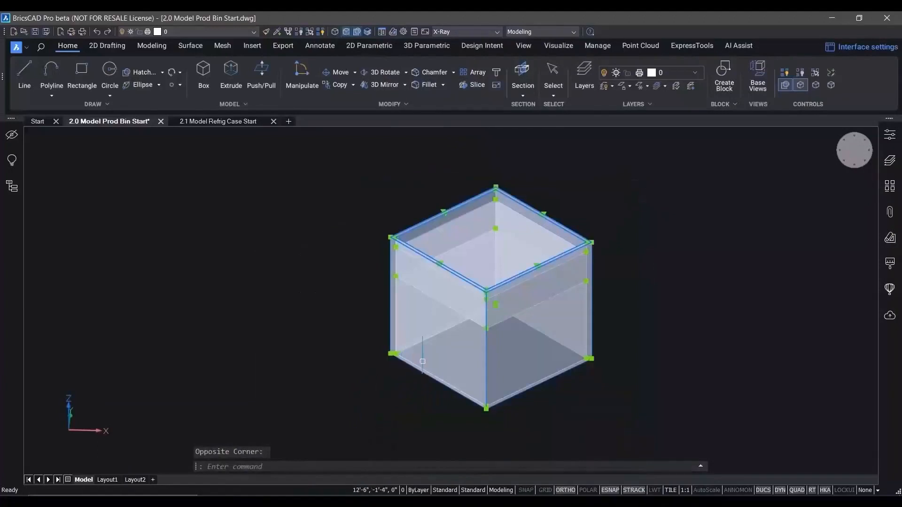
click(438, 361)
scroll(394, 356, up, 3)
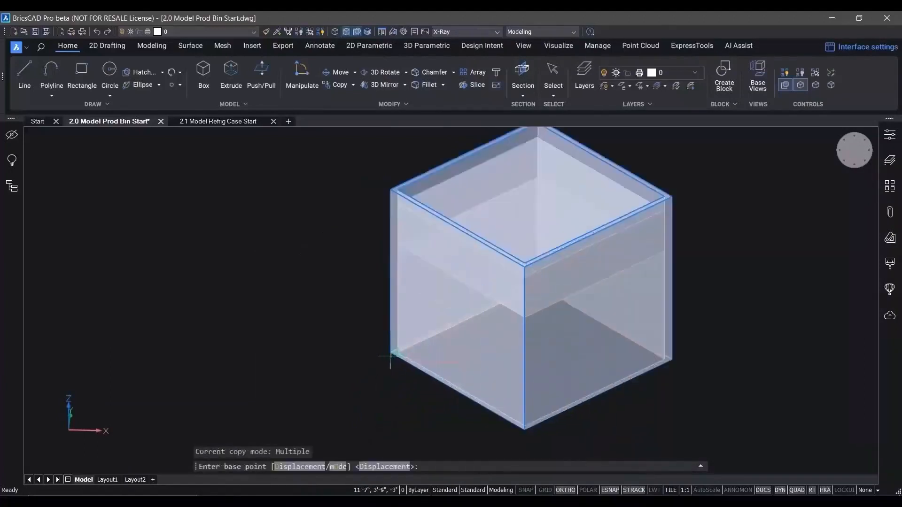
click(390, 351)
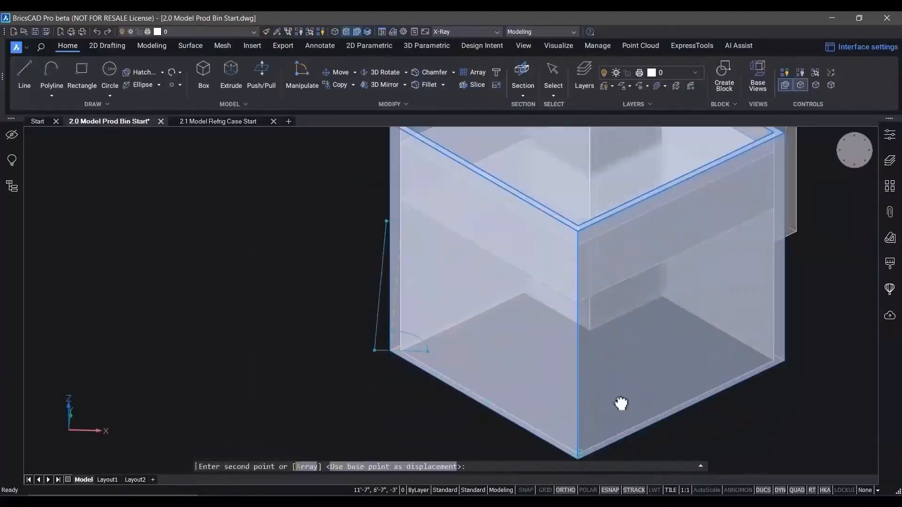
click(578, 422)
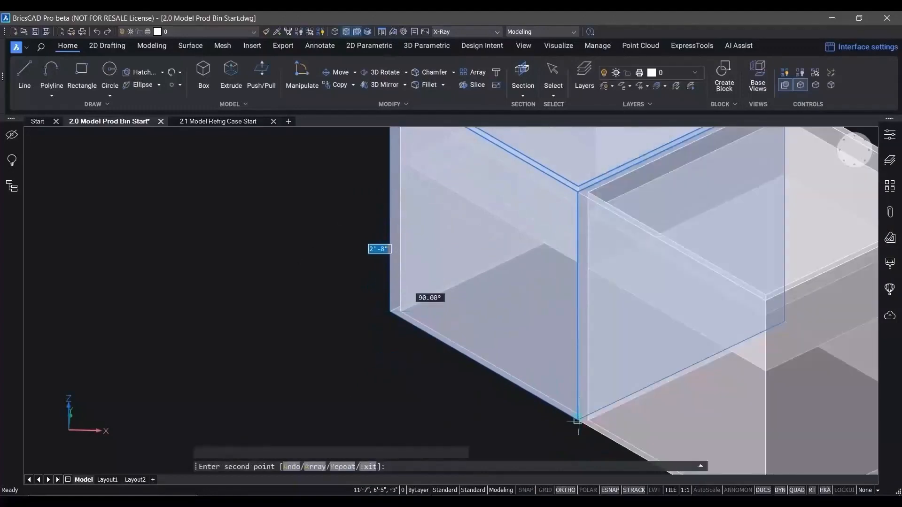
key(Return)
scroll(578, 422, down, 3)
middle_drag(863, 330, 800, 323)
key(ctrl+z)
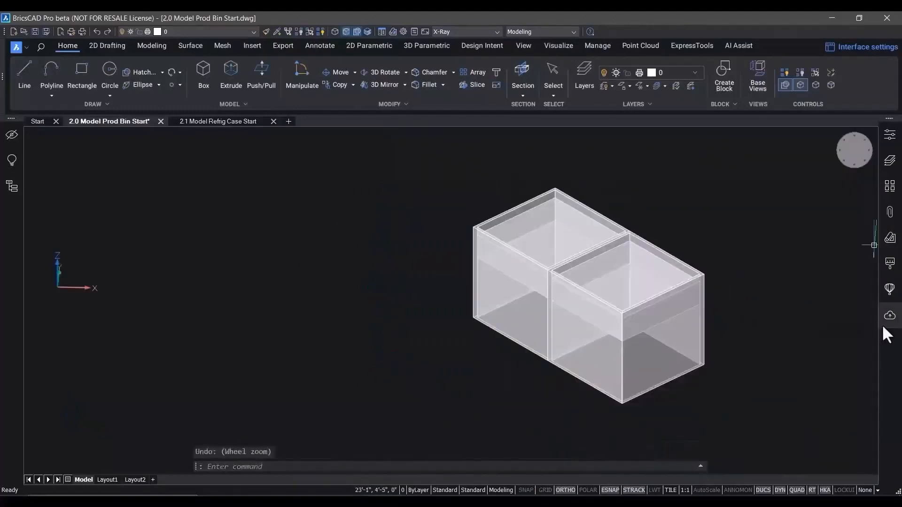
Step: Copy both bins from the front bottom corner to the adjacent right bottom corner to form a two-by-two block of bins
click(748, 170)
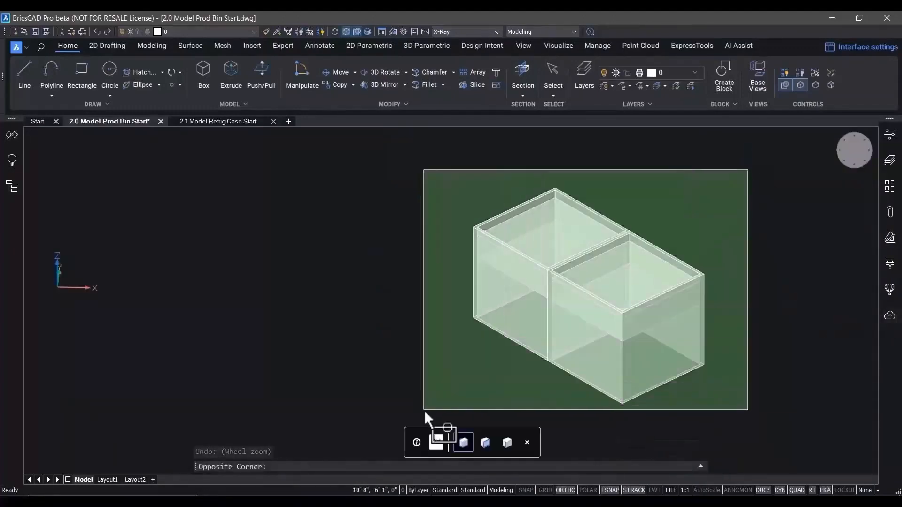
click(423, 410)
click(603, 372)
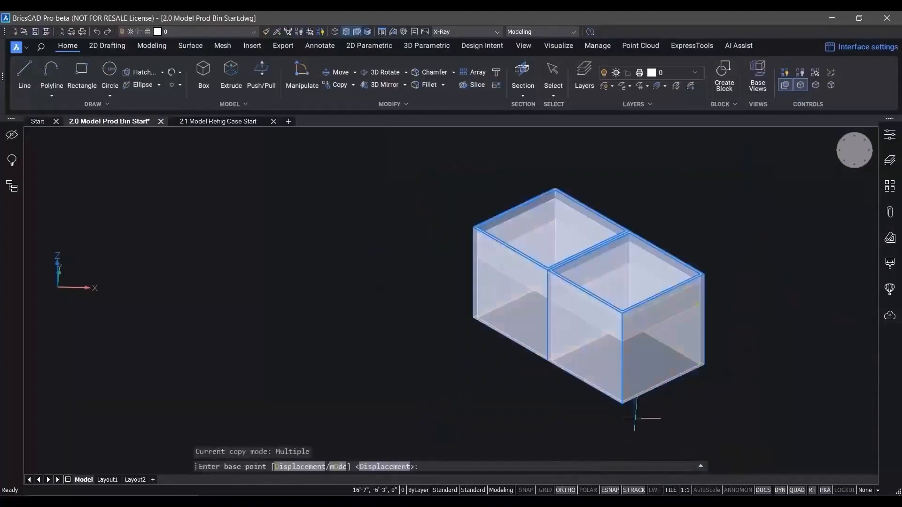
scroll(634, 419, up, 5)
click(586, 361)
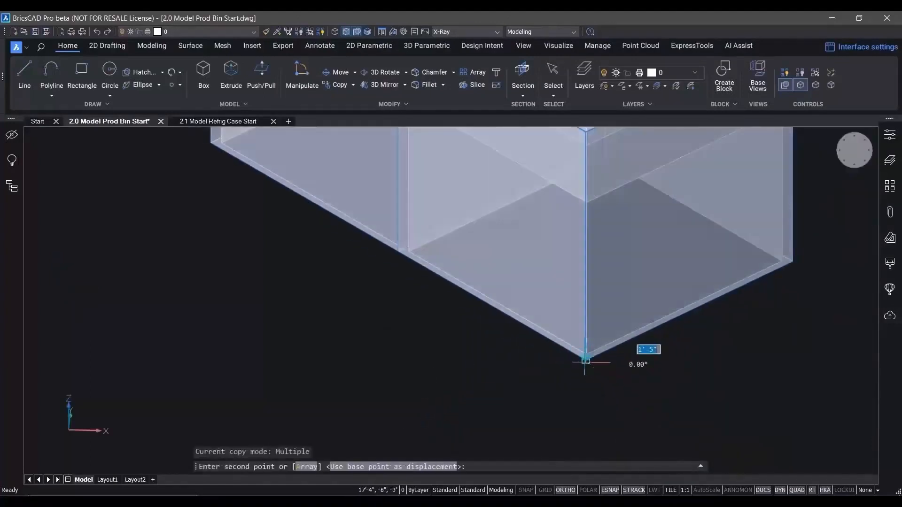
click(793, 261)
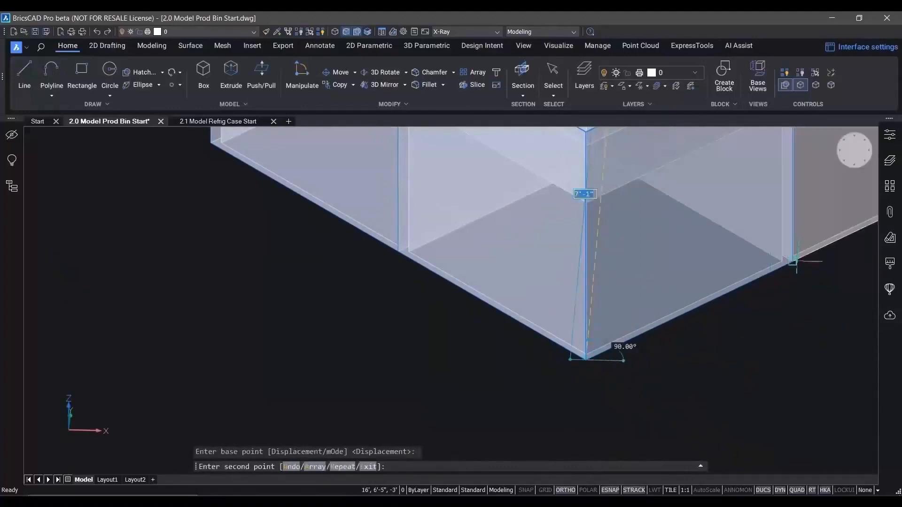
key(Return)
scroll(793, 303, down, 5)
middle_drag(772, 327, 632, 391)
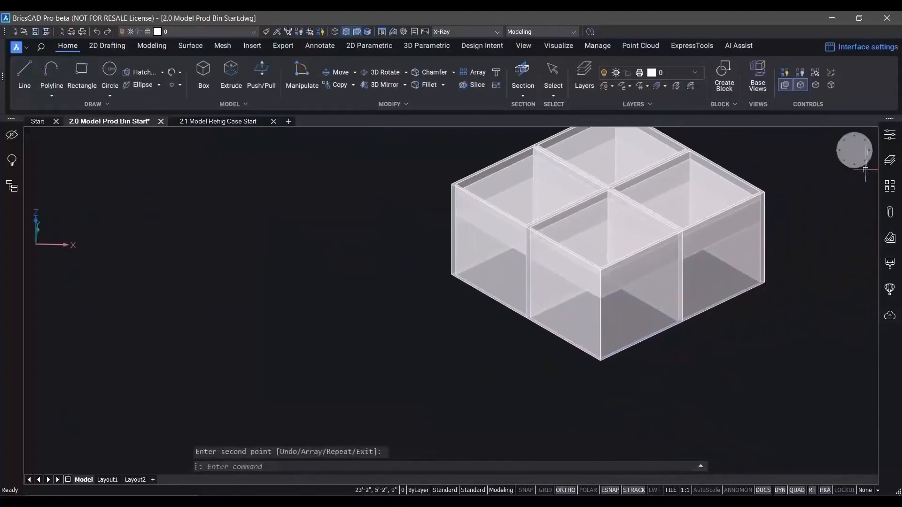
Step: Show the layer list and inspect the four-bin model alongside the detailed bin in the drawing
click(889, 160)
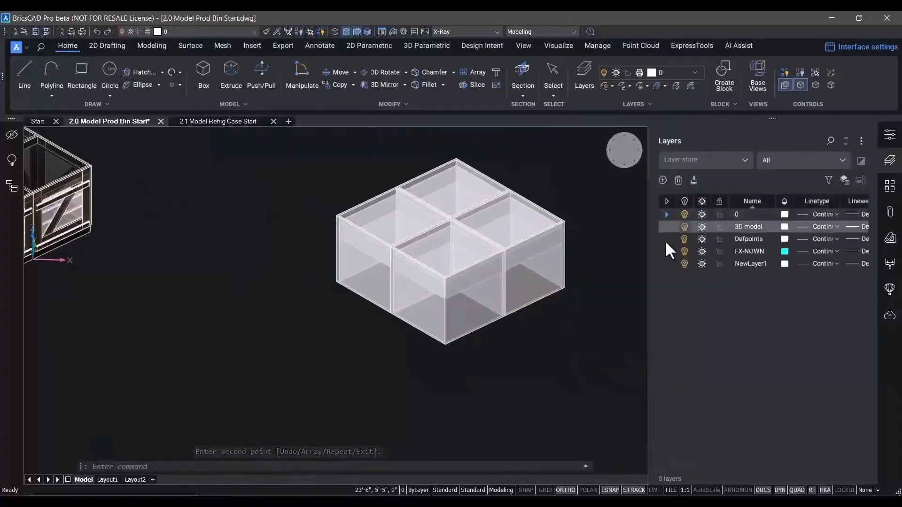
scroll(449, 352, down, 3)
shift+middle_drag(451, 362, 437, 378)
Step: Switch to the 2.1 Model Refrig Case Start drawing and extrude all the case profile and shelf regions 12'-9" as solids
click(191, 123)
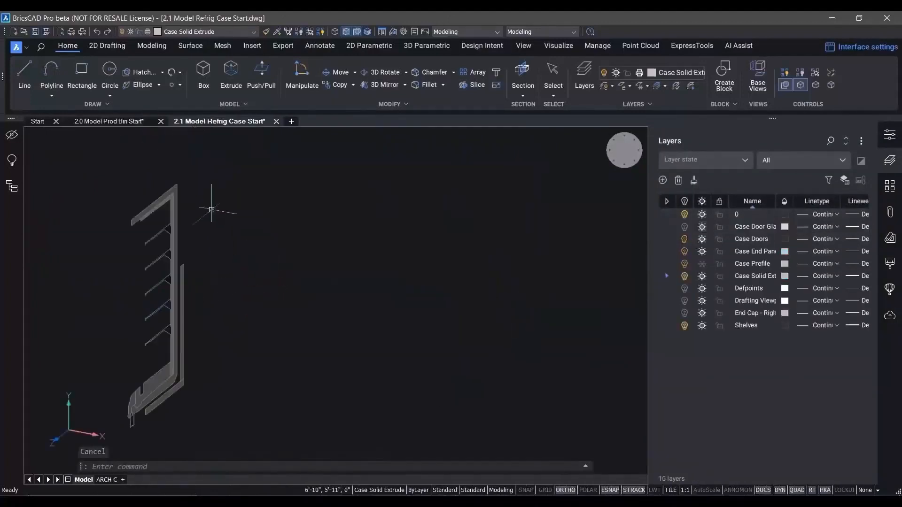
click(202, 156)
click(81, 438)
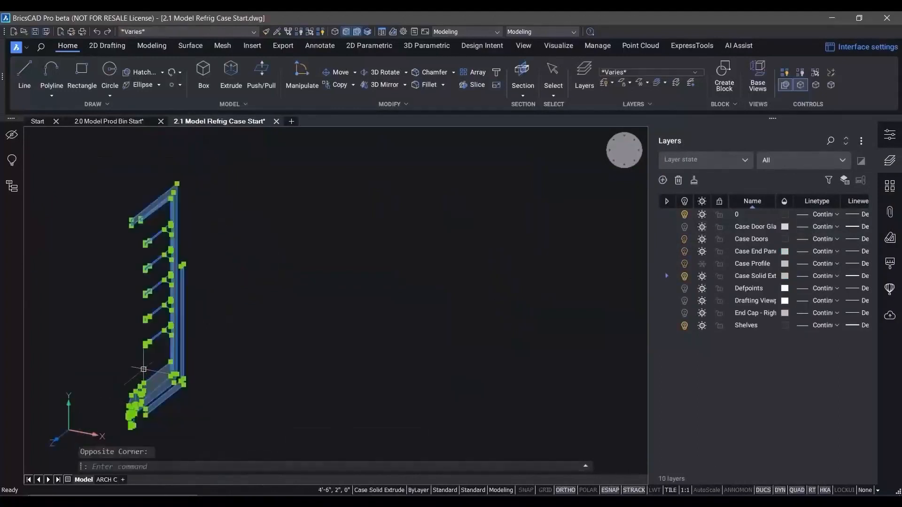
mouse_move(201, 343)
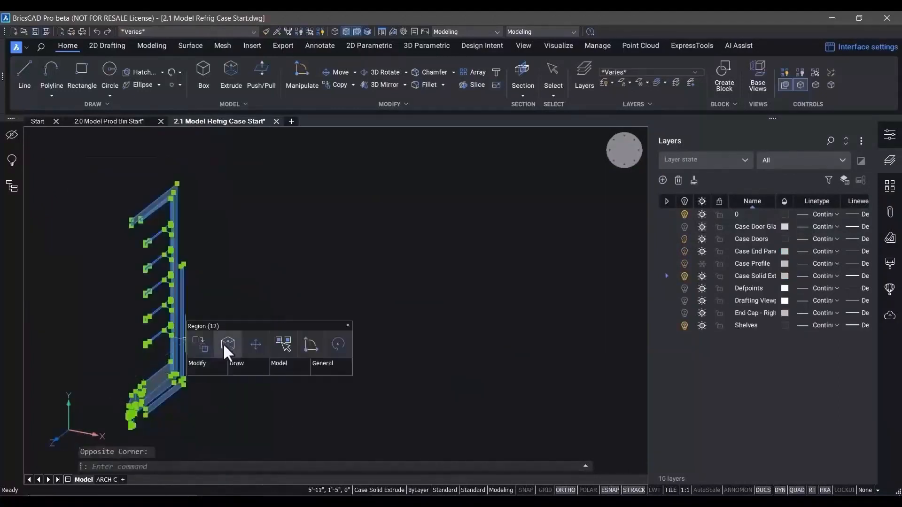
click(230, 344)
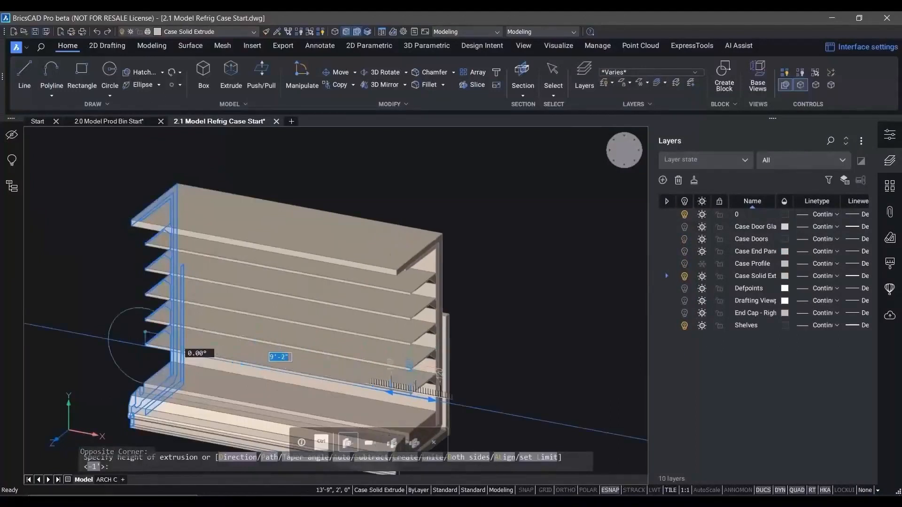
text(12'9)
key(Return)
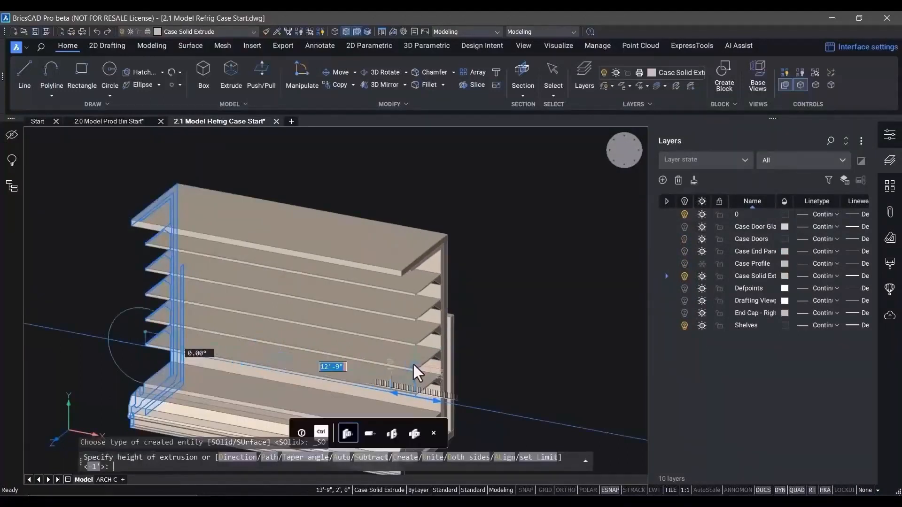
Step: Turn on the layers for the case door glass, case doors, case end panels and case profile
scroll(406, 351, down, 3)
click(684, 226)
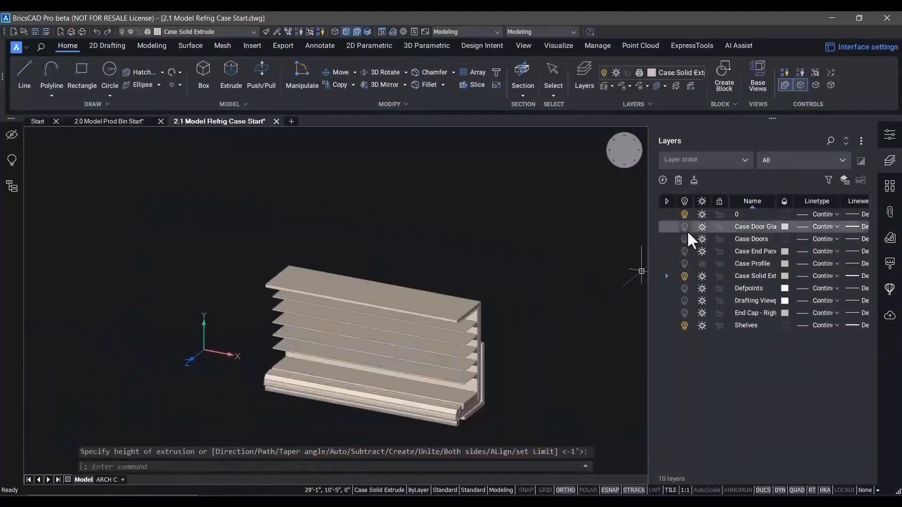
click(685, 238)
click(684, 251)
click(684, 262)
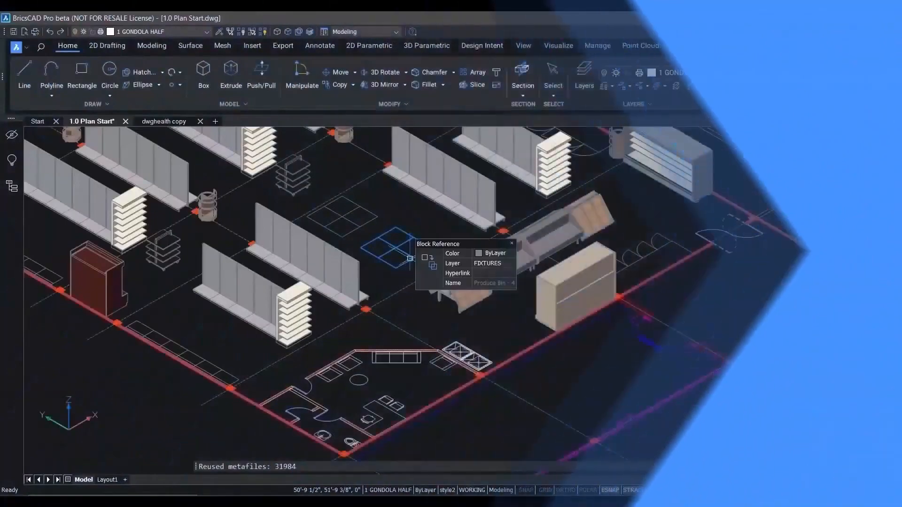
Step: Start a block replacement in the 1.0 Plan Start drawing and pick the 2D Produce Bin - 4 block as the one to replace
key(Escape)
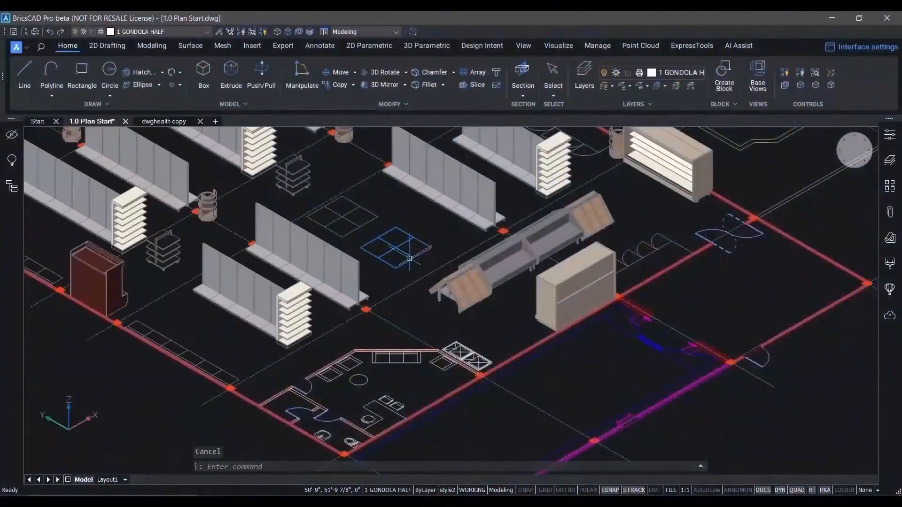
click(249, 46)
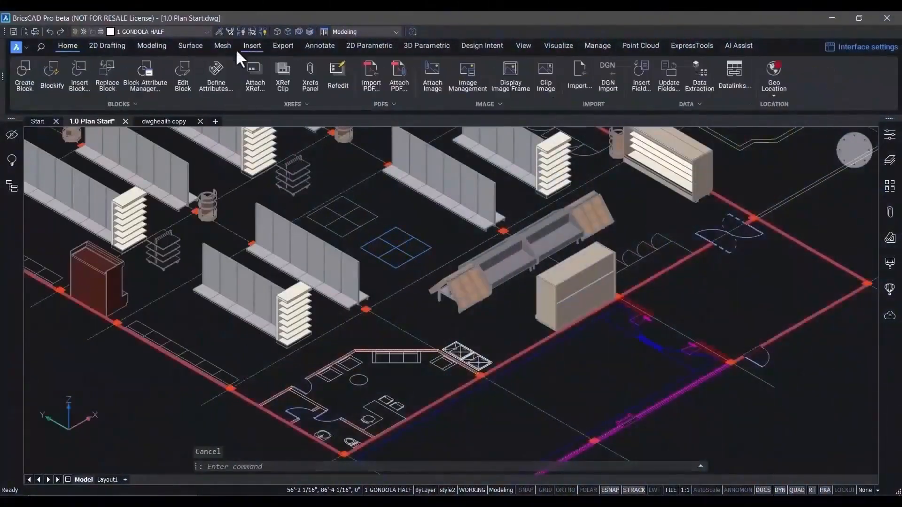
click(110, 78)
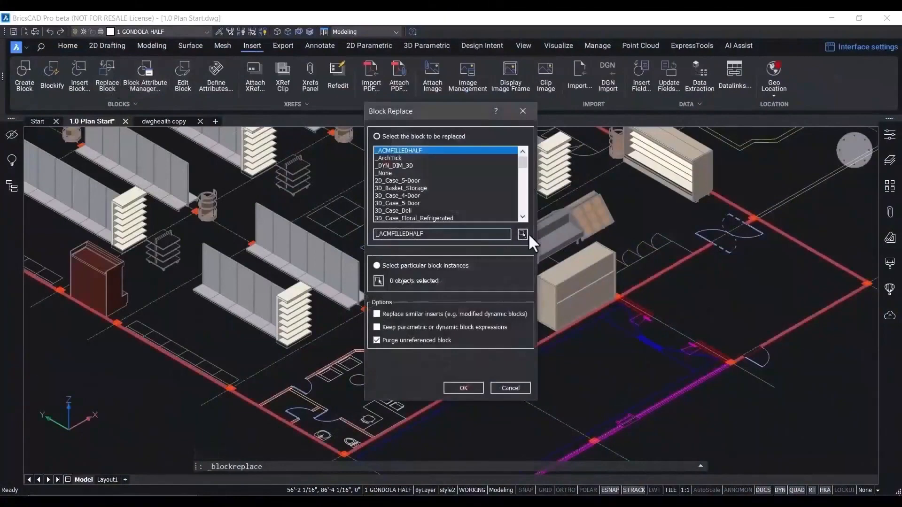
click(521, 233)
click(393, 256)
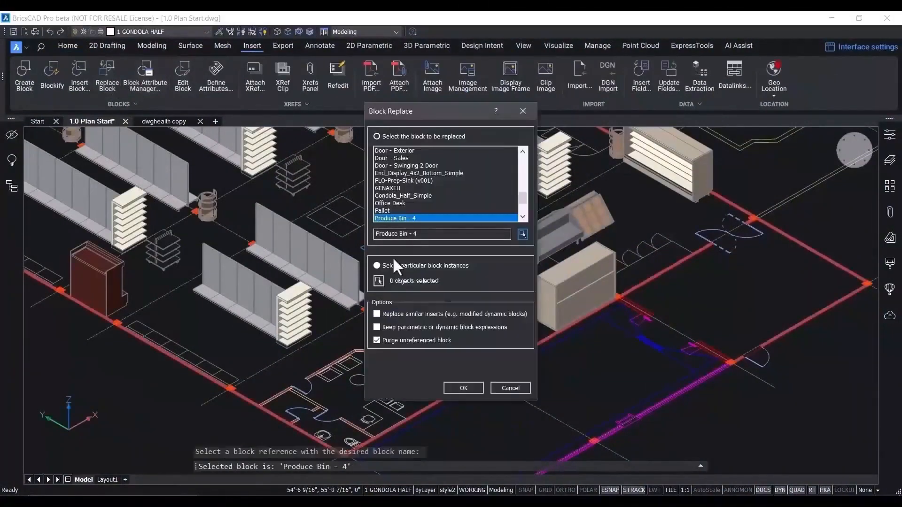
click(462, 389)
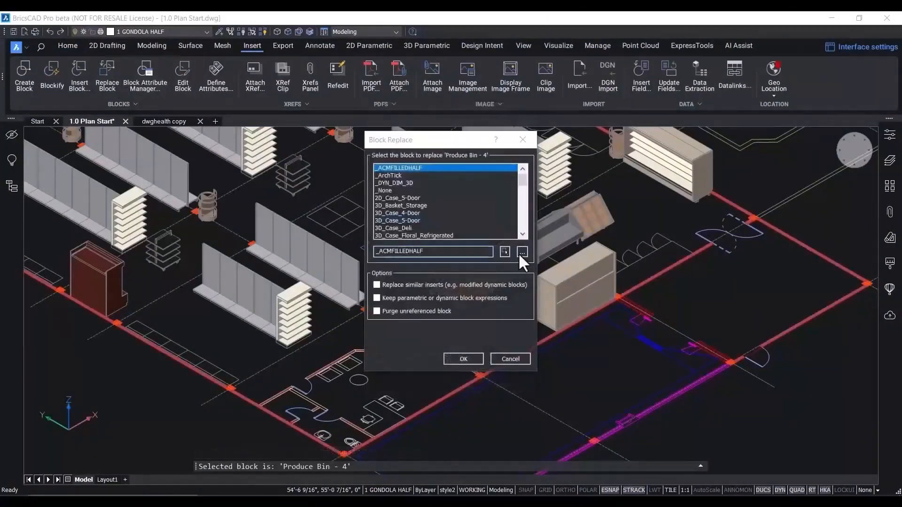
Step: Replace the 2D produce bins with Produce_Bin_4-Plex.dwg from the V24 blocks folder
click(521, 252)
scroll(171, 141, down, 3)
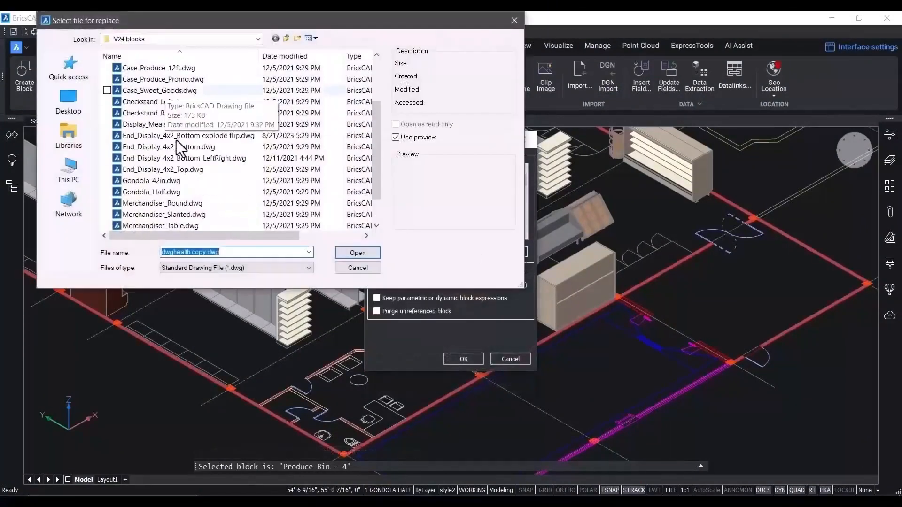
click(156, 204)
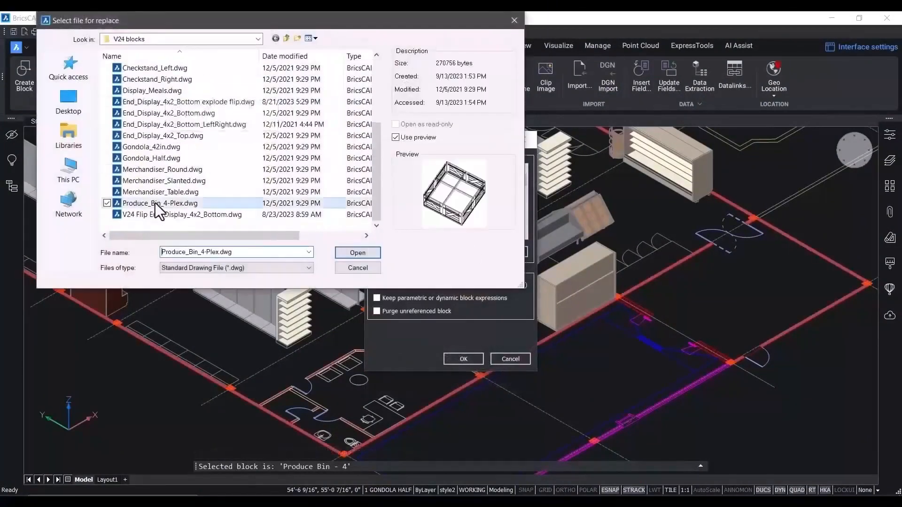
click(358, 253)
click(464, 359)
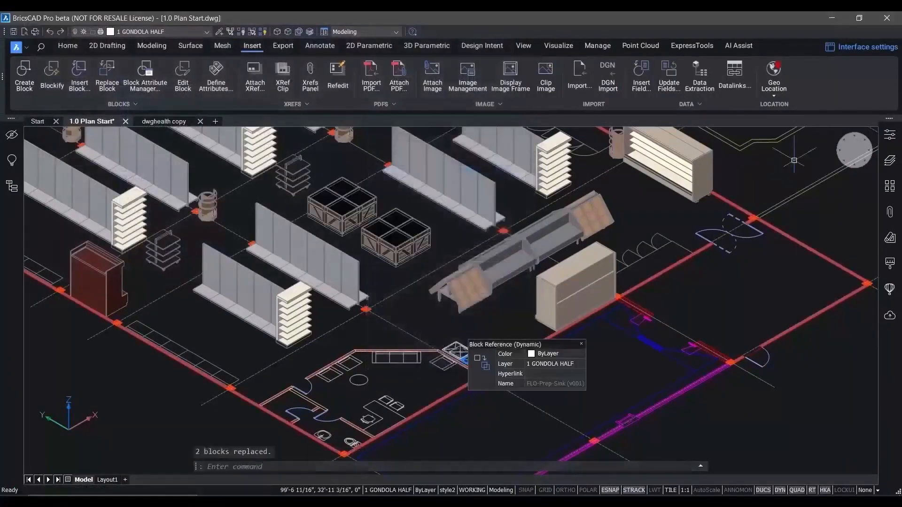
Step: Restore the 3DRefrig view and choose the 2D_Case_5-Door block for replacement, with purging of the unreferenced block turned off
right_click(866, 138)
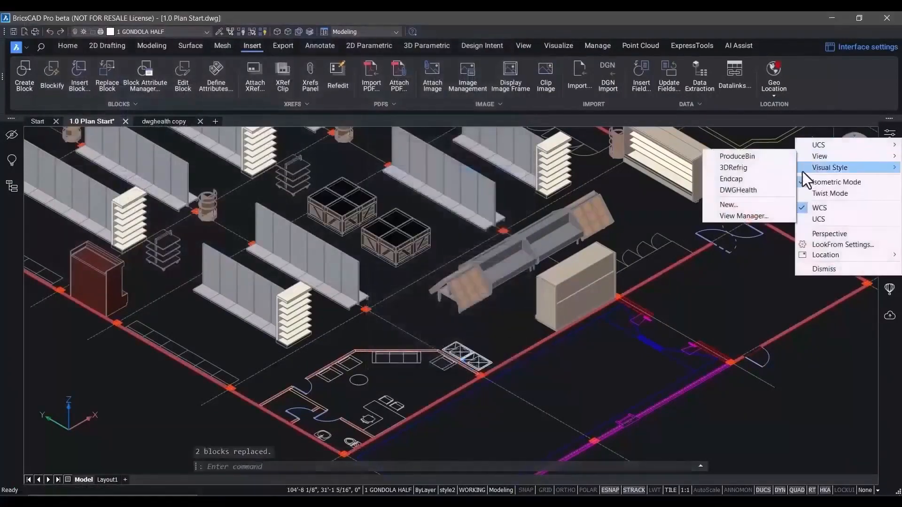
click(761, 168)
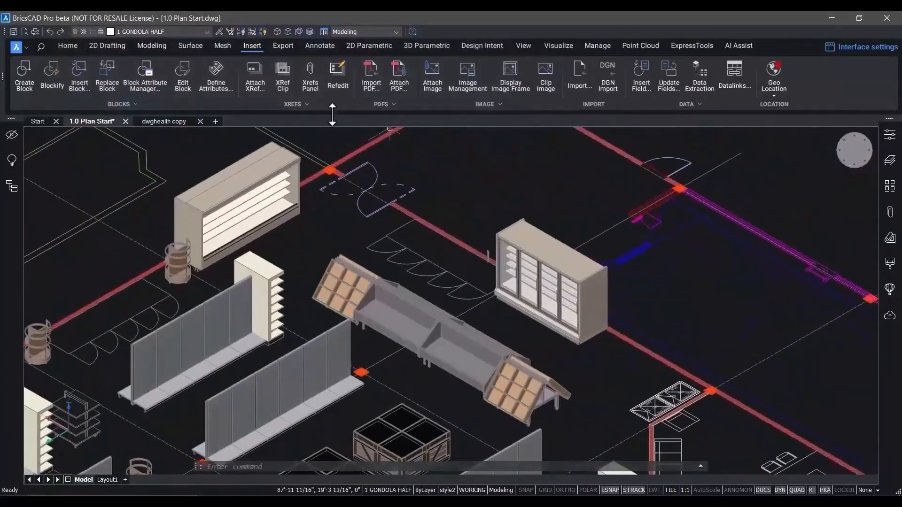
click(106, 78)
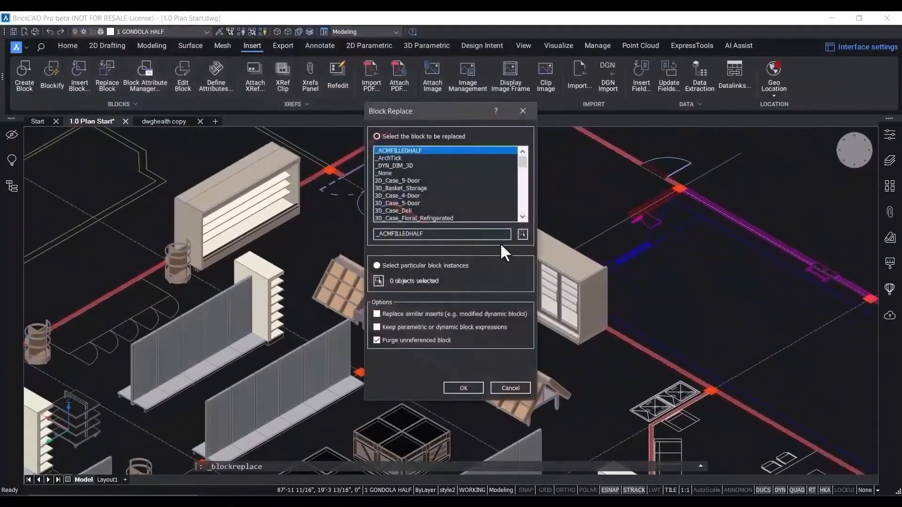
click(523, 234)
click(443, 268)
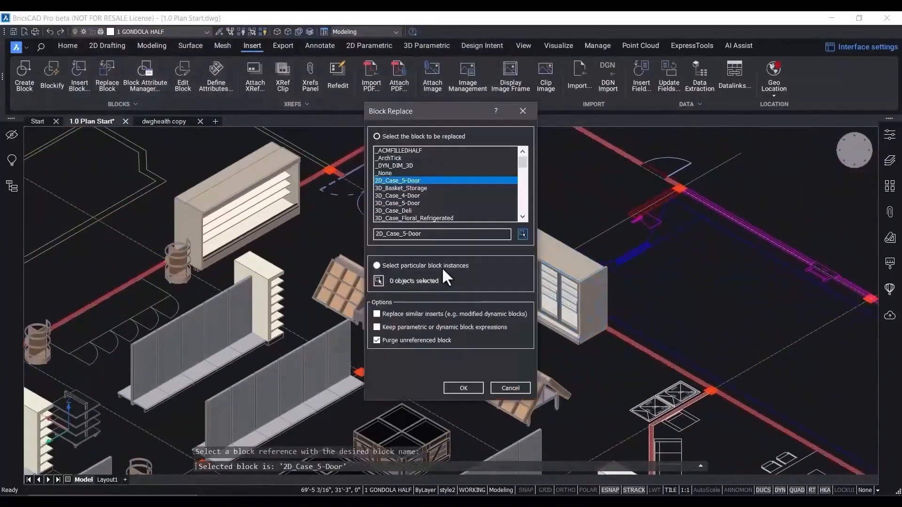
click(377, 340)
click(463, 388)
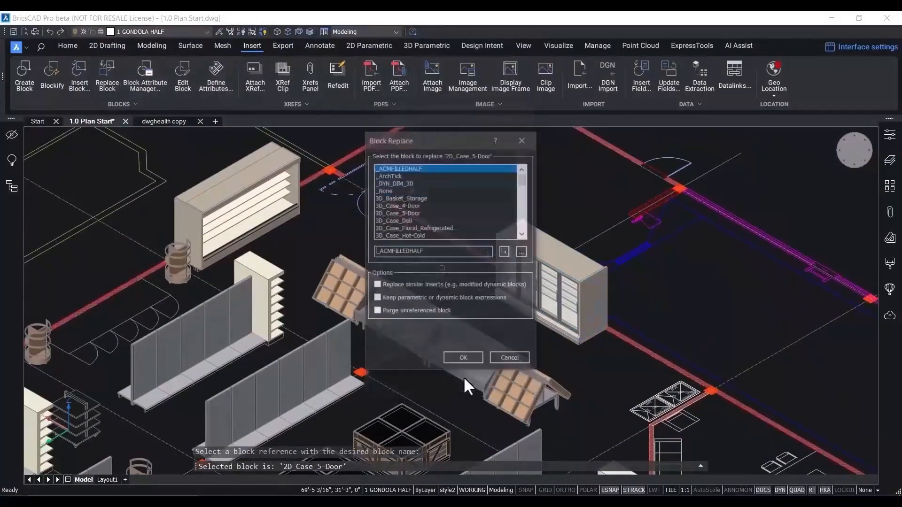
Step: Replace the 2D five-door cases with Case_5-Door.dwg from the V24 blocks folder
click(522, 252)
click(149, 90)
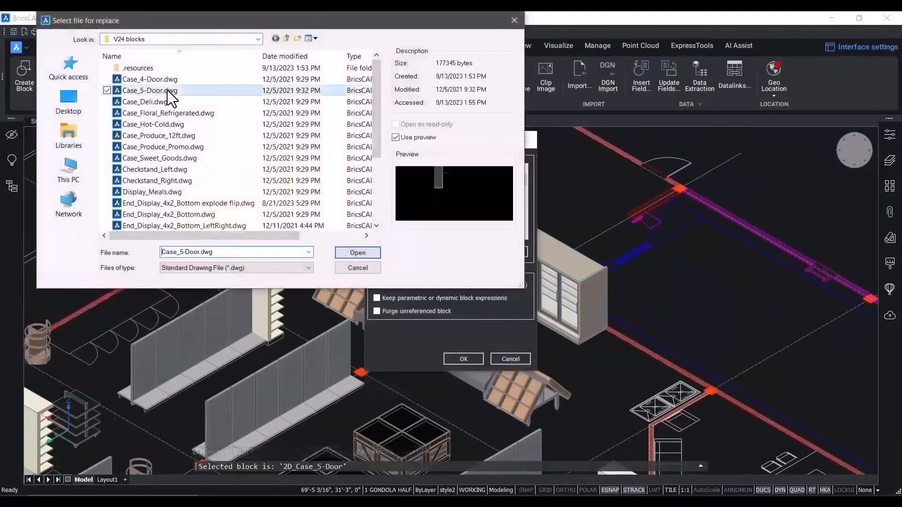
click(348, 253)
click(463, 358)
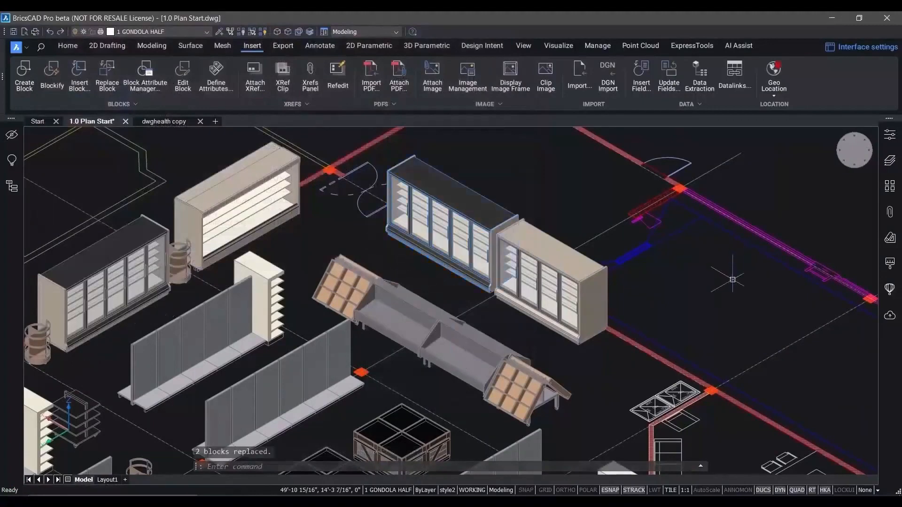
Step: Restore the saved 3D view of the gondola aisles, display the block library as a list and search it for "v24"
click(870, 136)
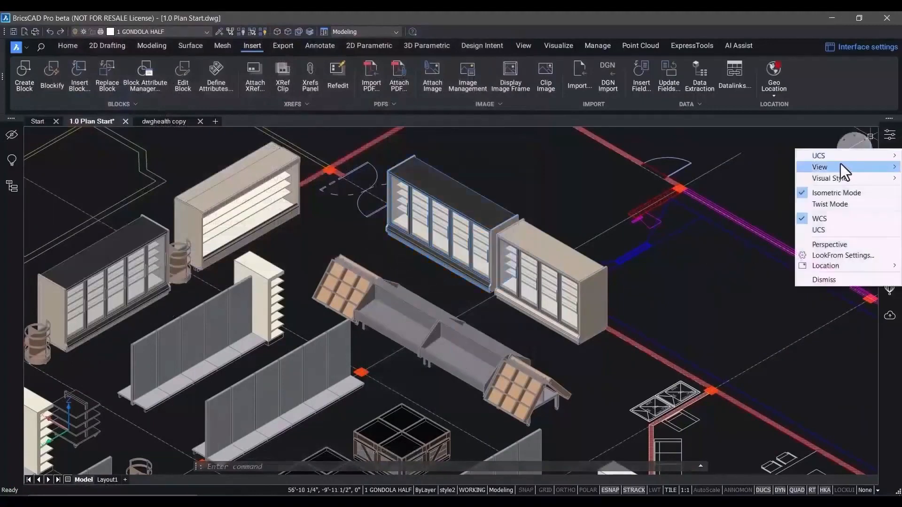
mouse_move(839, 167)
click(749, 189)
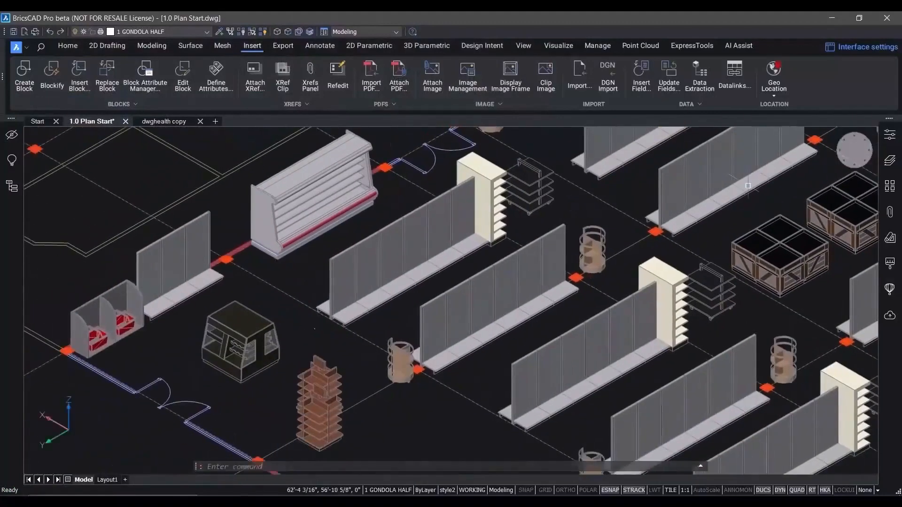
click(890, 290)
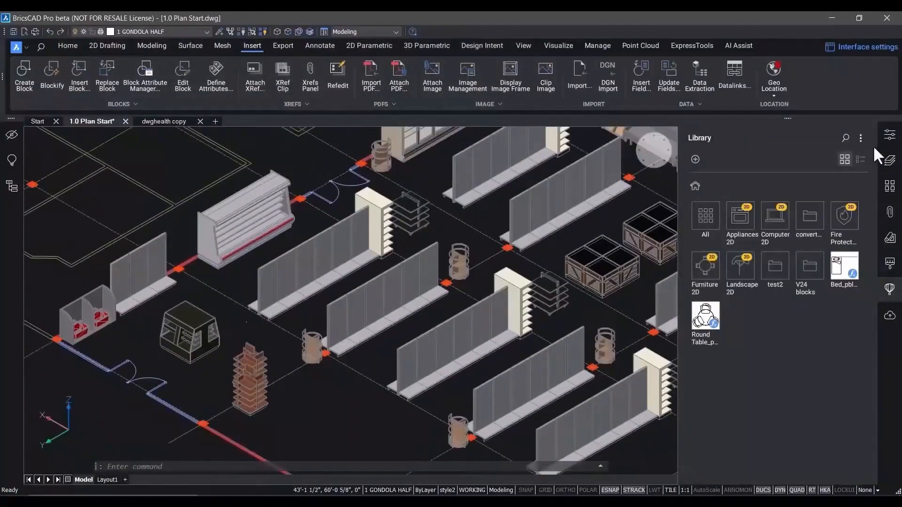
click(863, 159)
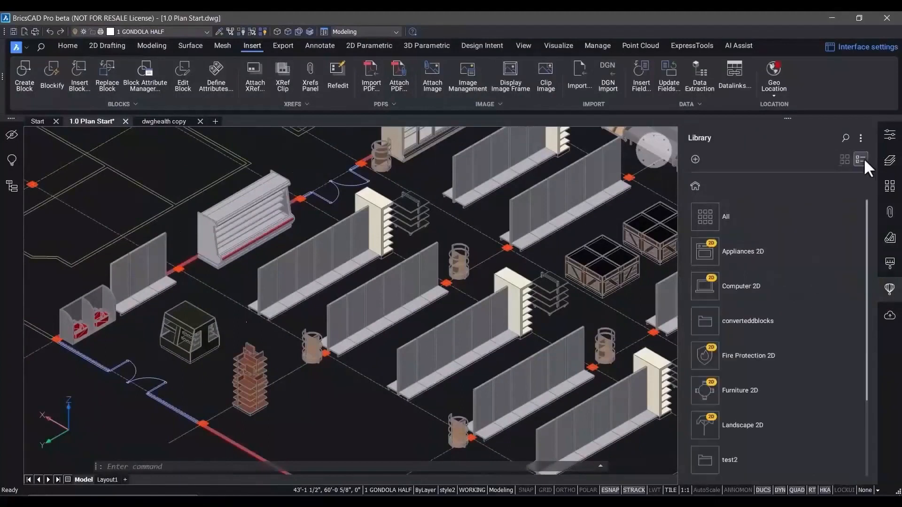
click(845, 137)
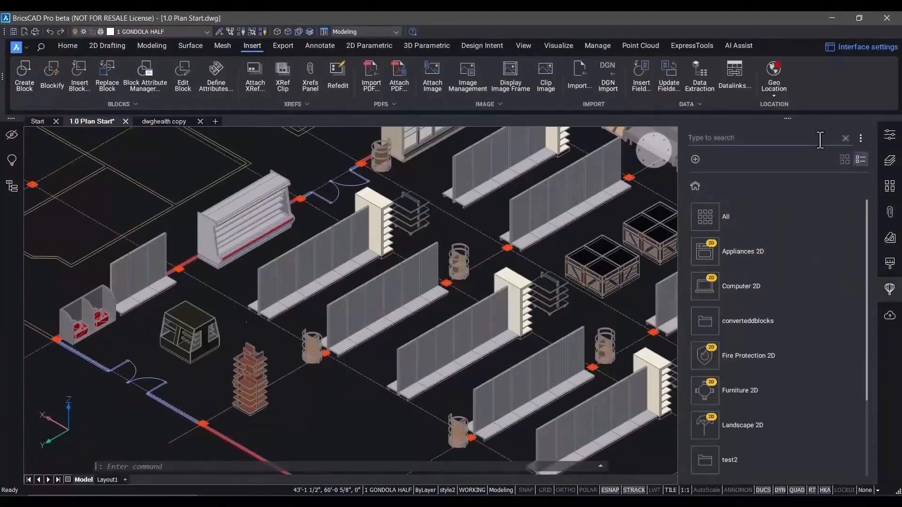
text(v24)
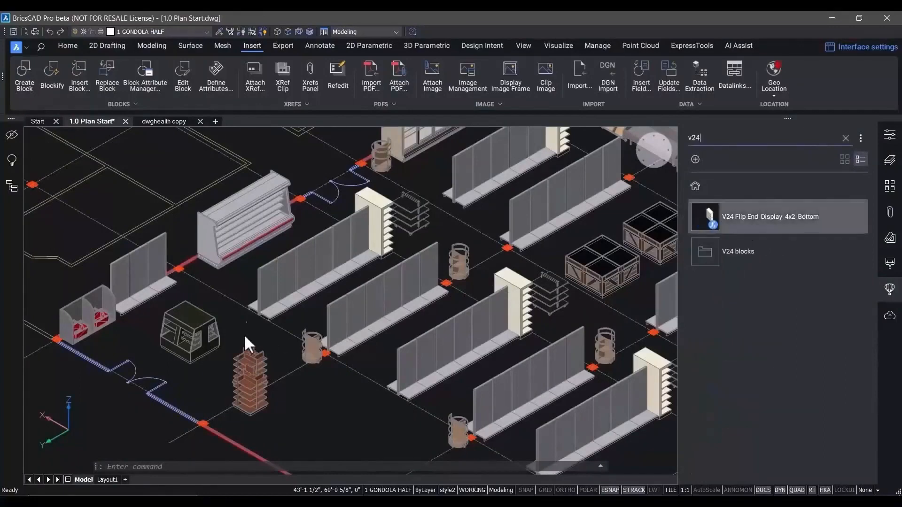
Step: Insert the V24 Flip End_Display_4x2_Bottom block at the open end of the gondola run near the dark island case
drag(245, 337, 251, 330)
scroll(249, 329, up, 3)
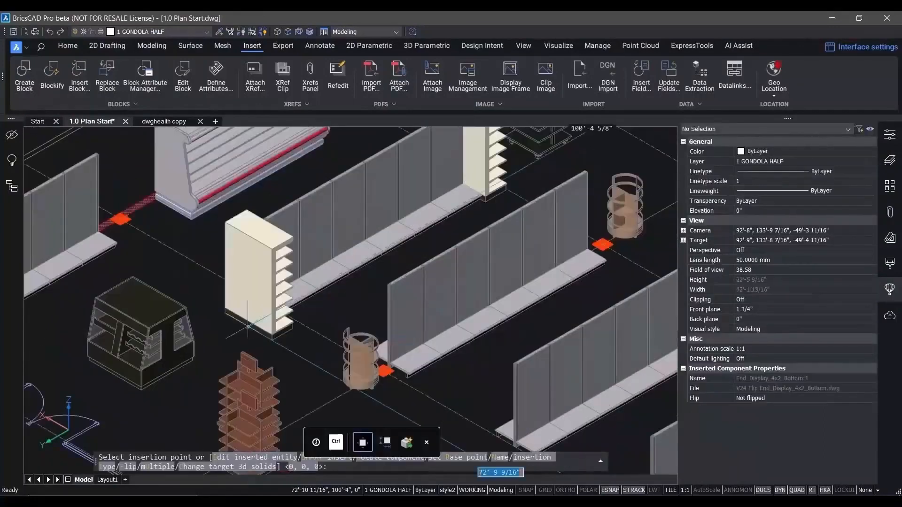
click(243, 315)
key(Return)
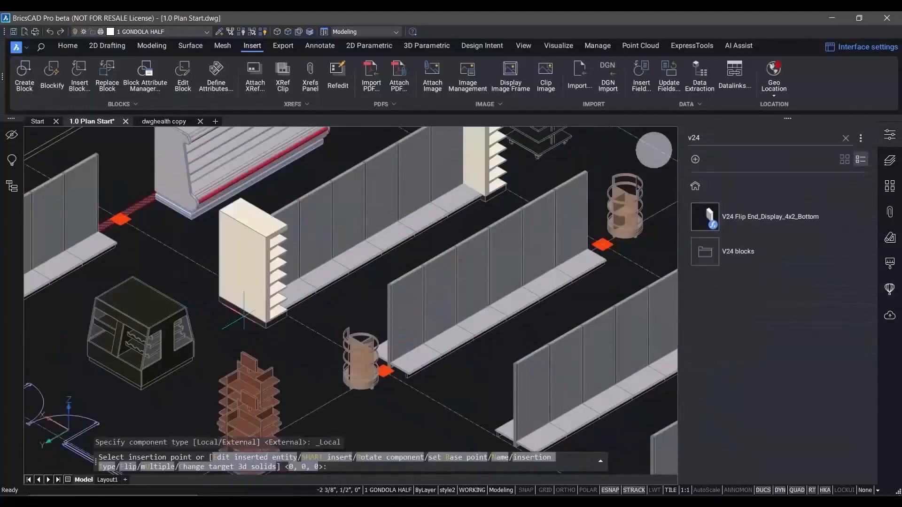
key(Escape)
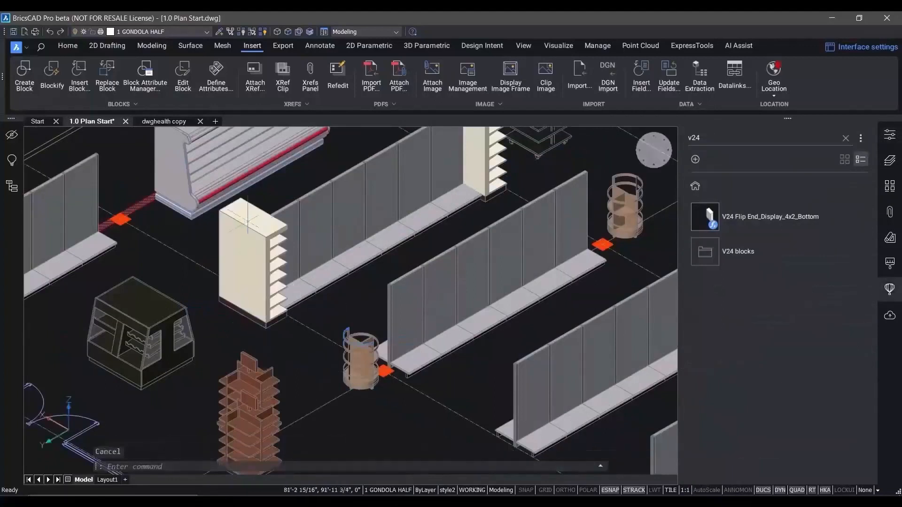
Step: Set the Flip parameter of the inserted end display to Flipped and clear the selection
click(247, 218)
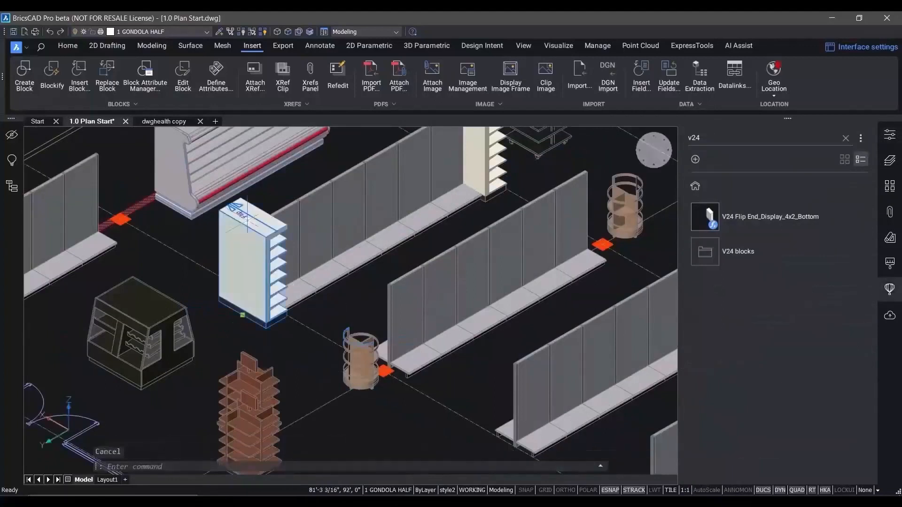
click(891, 136)
scroll(829, 355, down, 3)
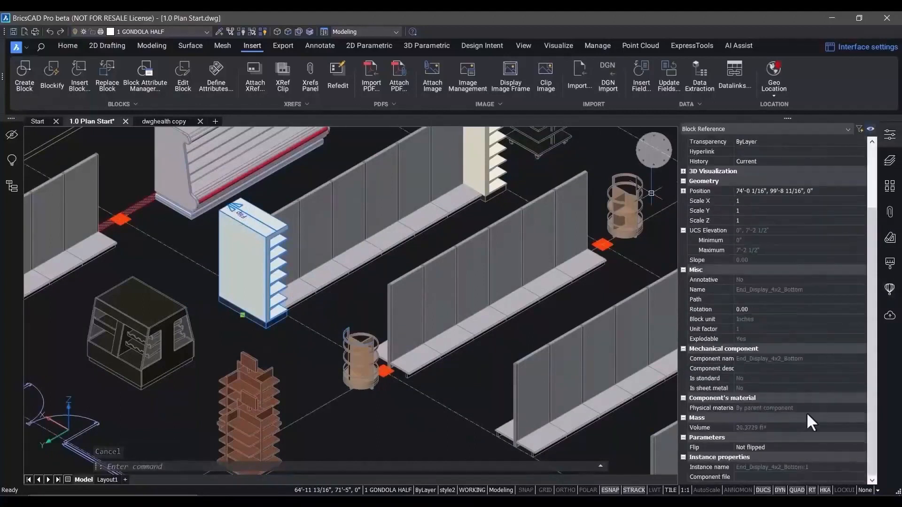
click(800, 446)
click(800, 447)
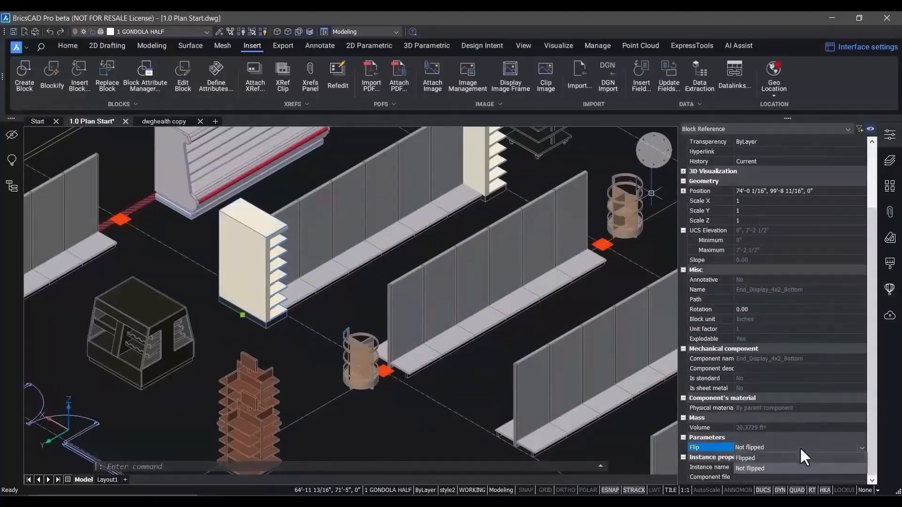
click(797, 458)
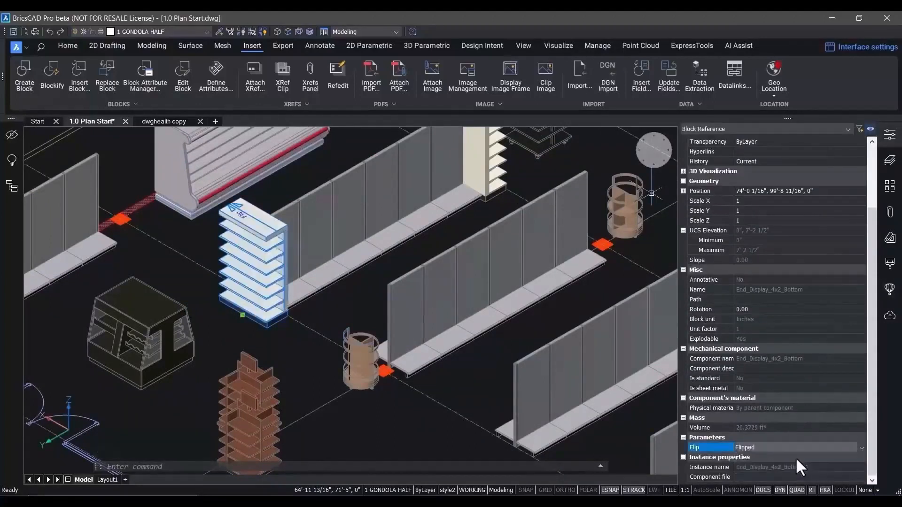
key(Escape)
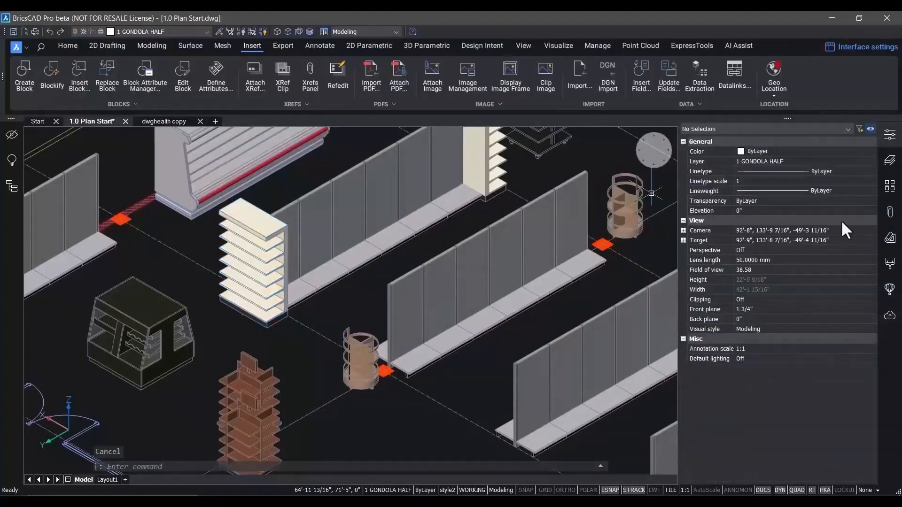
Step: Switch to the Top view and inspect the block properties of the two floral prep sinks beside the diagonal wall
click(656, 149)
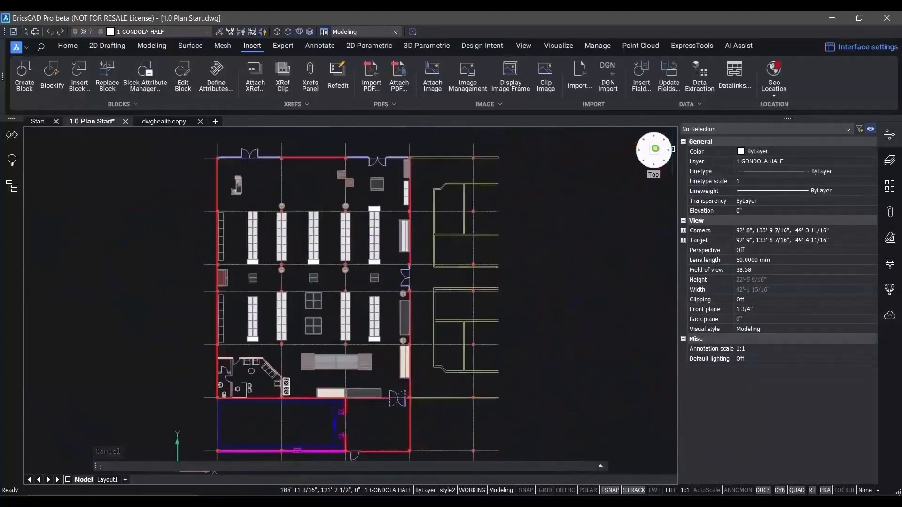
scroll(290, 404, up, 7)
click(275, 283)
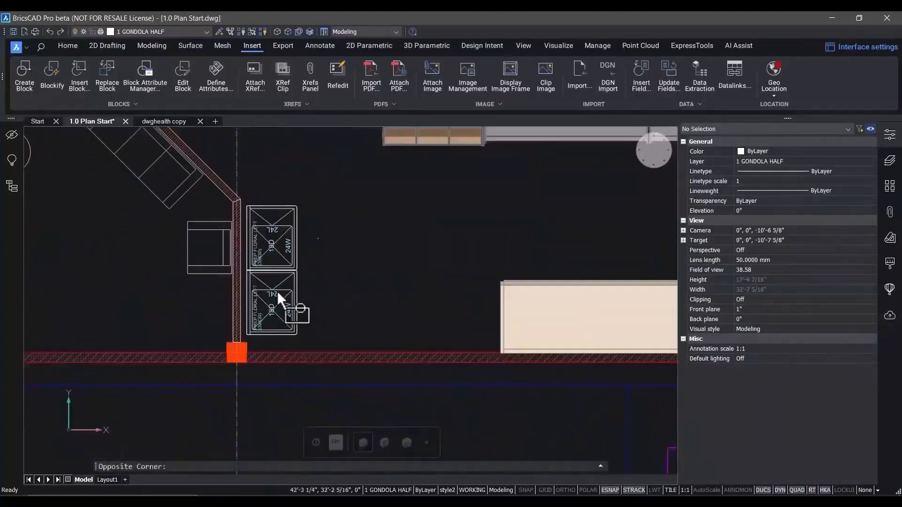
click(286, 263)
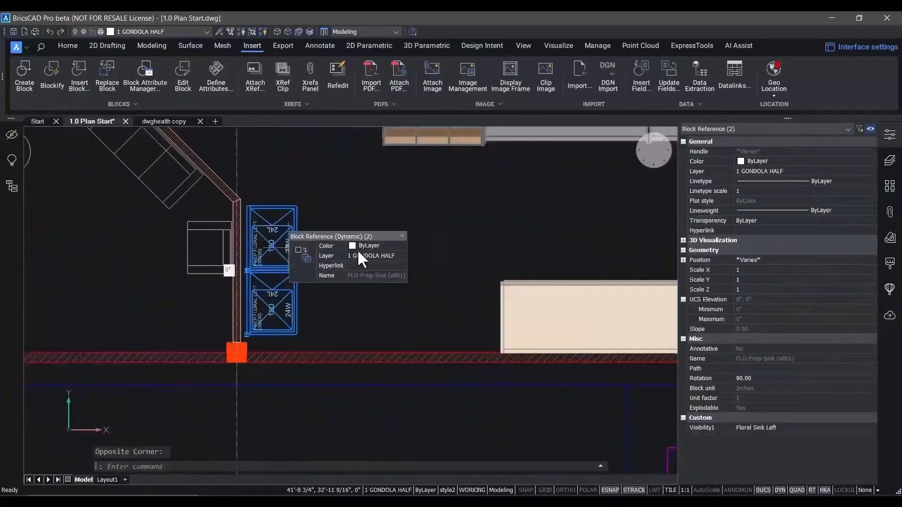
key(Escape)
Step: Change the lower prep sink's visibility state to Floral Sink Right and back to Floral Sink Left
scroll(254, 329, up, 3)
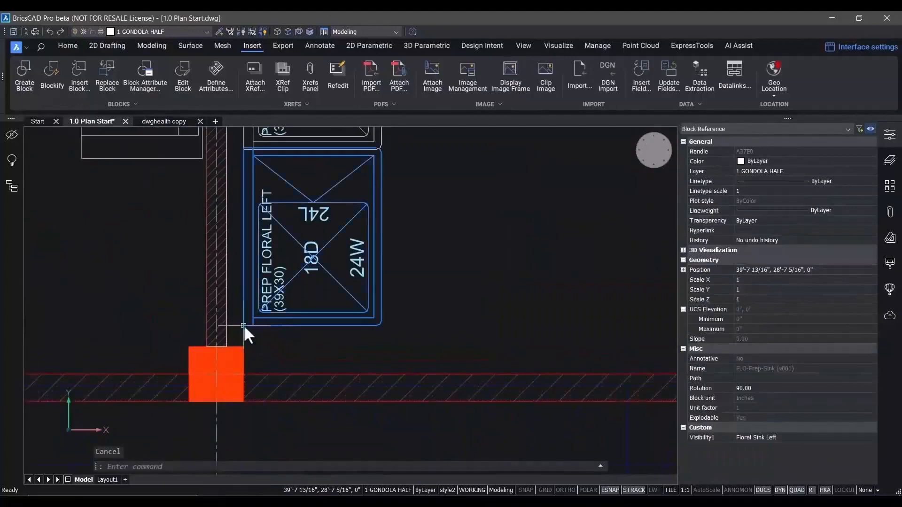
click(243, 325)
click(313, 345)
click(243, 325)
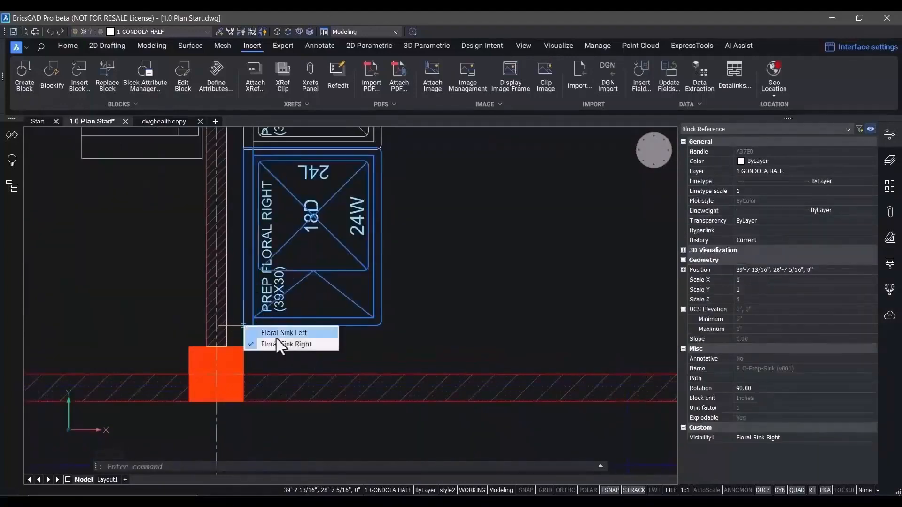
click(306, 332)
key(Escape)
Step: Use Block Convert to turn FLO-Prep-Sink (v001) into a parametric block in this file, replacing its references and using the suffix _pblock
click(889, 135)
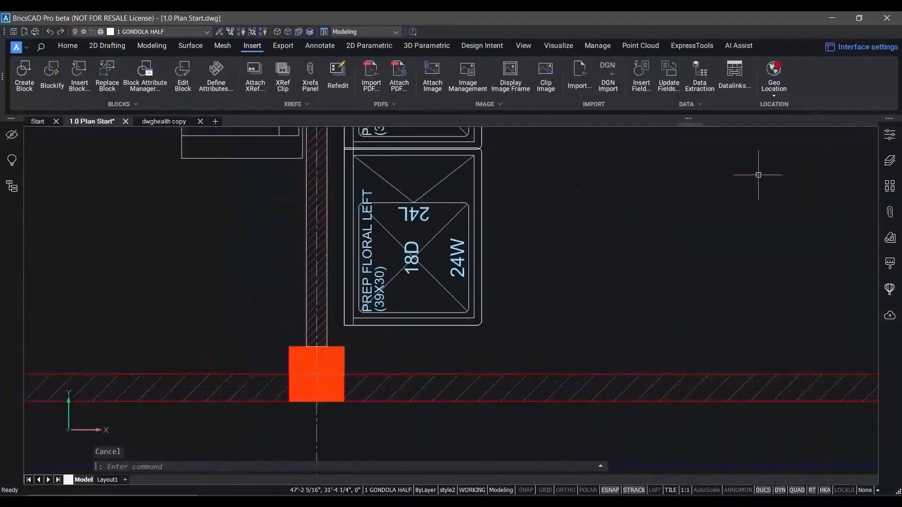
scroll(550, 228, down, 3)
click(42, 47)
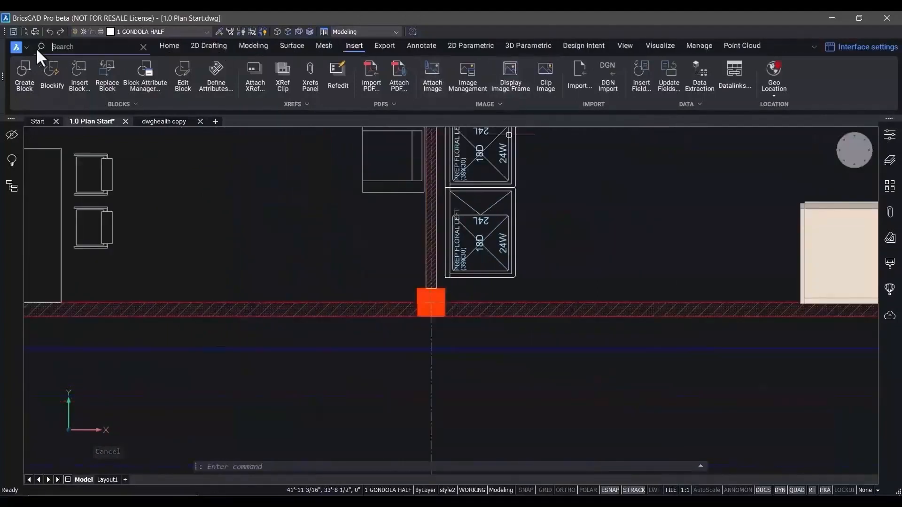
text(blockcon)
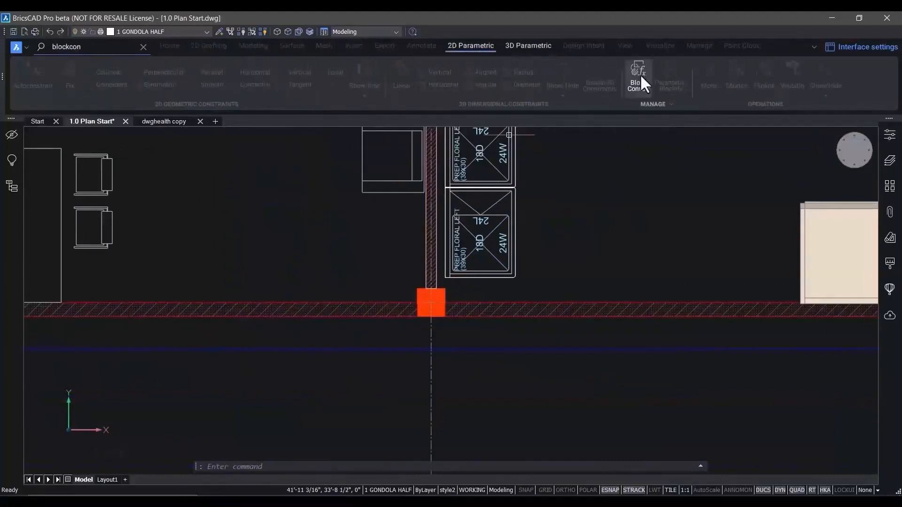
click(640, 75)
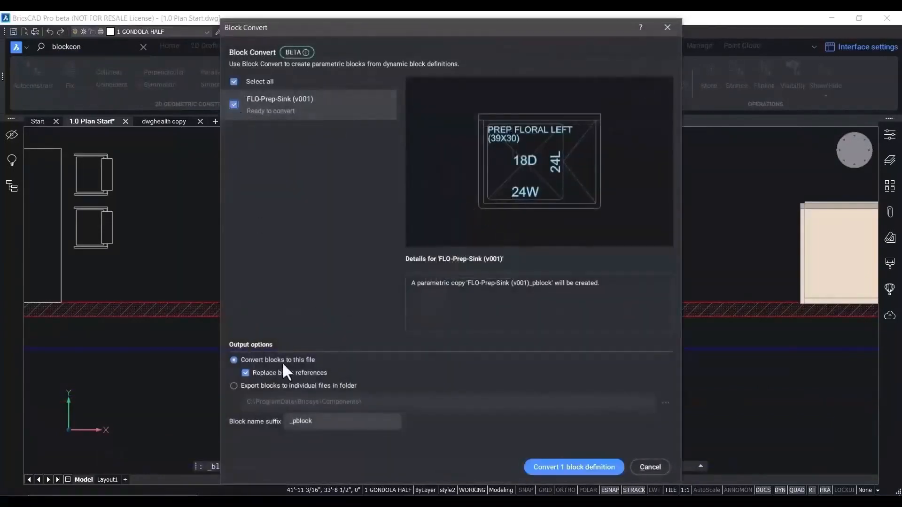
click(233, 386)
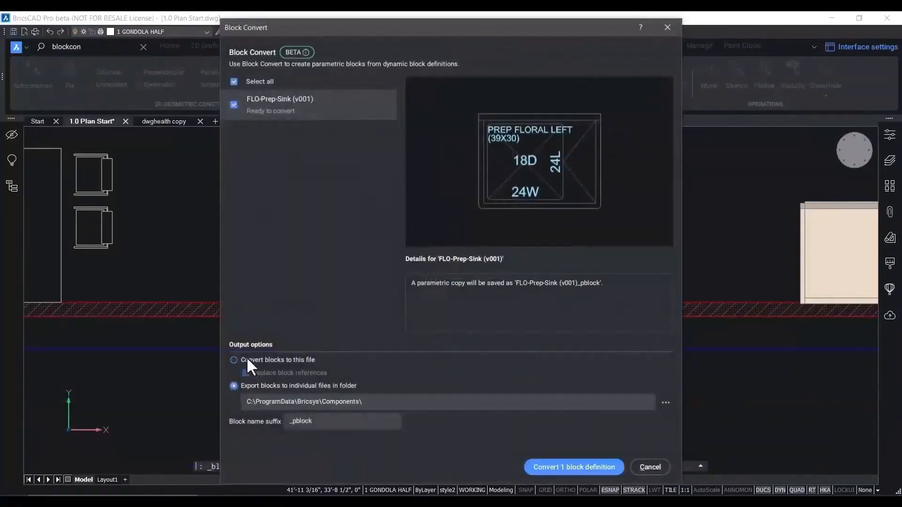
click(233, 360)
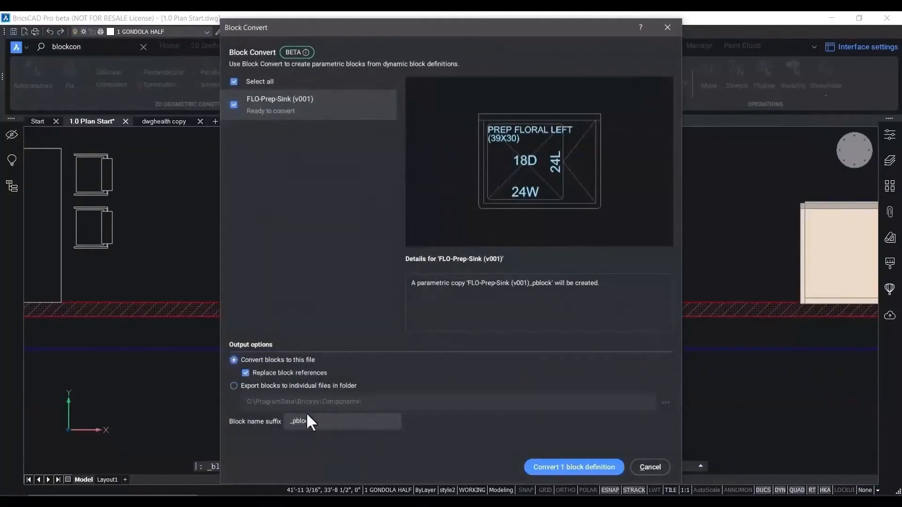
click(581, 466)
Step: Select both converted prep sinks and inspect their block type, name and Visibility1 parameter
scroll(527, 249, down, 2)
click(499, 213)
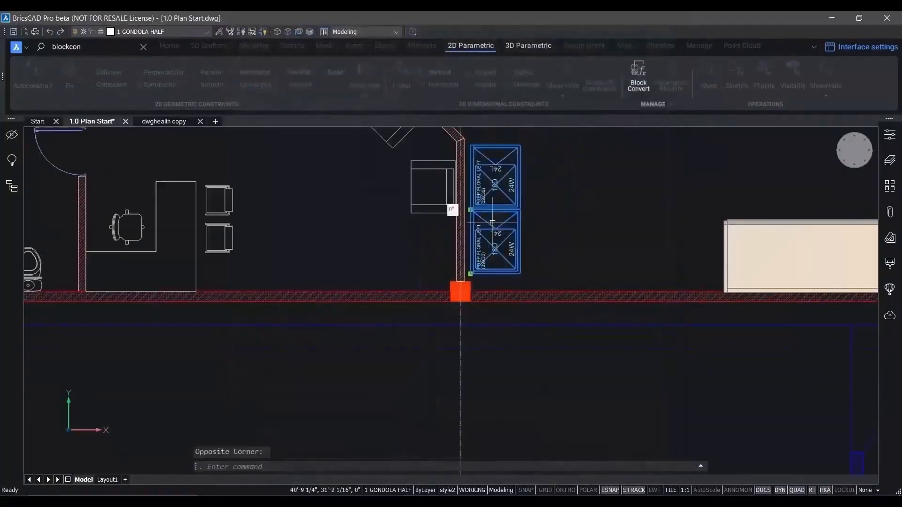
mouse_move(493, 223)
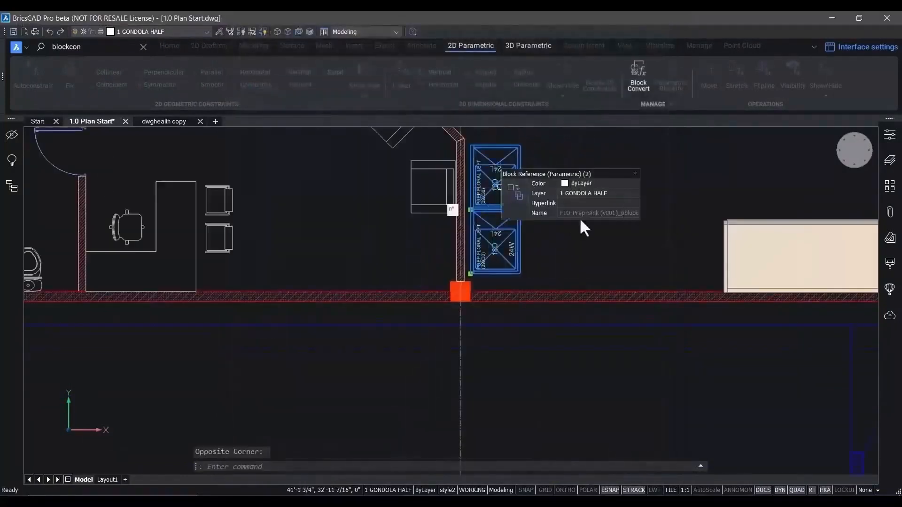
click(889, 135)
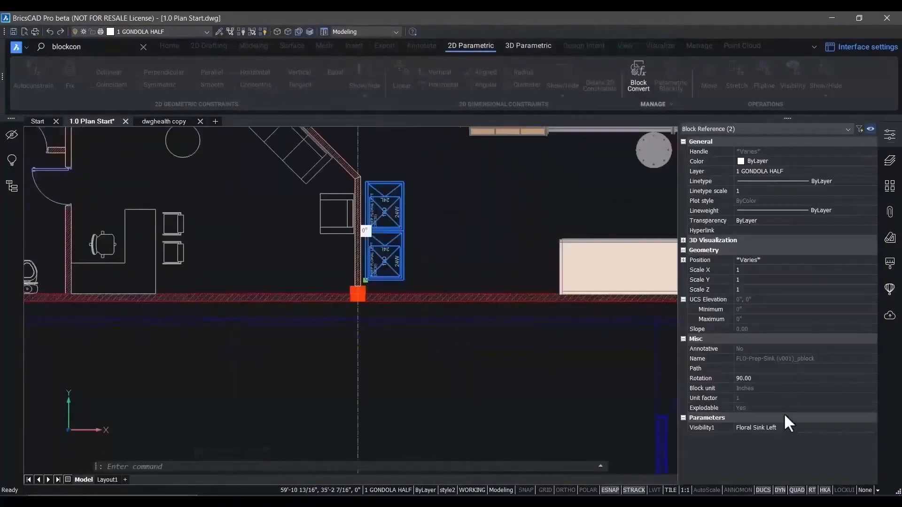
click(784, 426)
key(Escape)
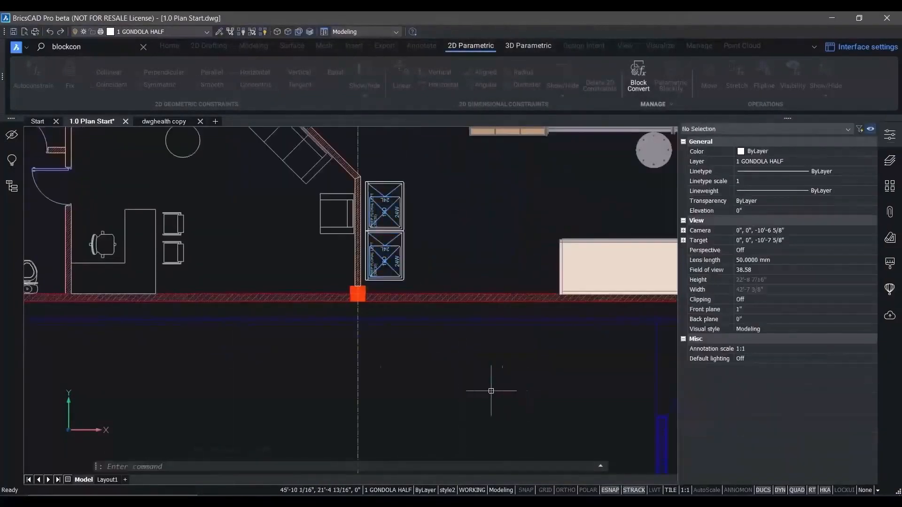
Step: Open the FLO-Prep-Sink (v001)_pblock definition for editing and display its Floral Sink Right visibility state
double_click(390, 197)
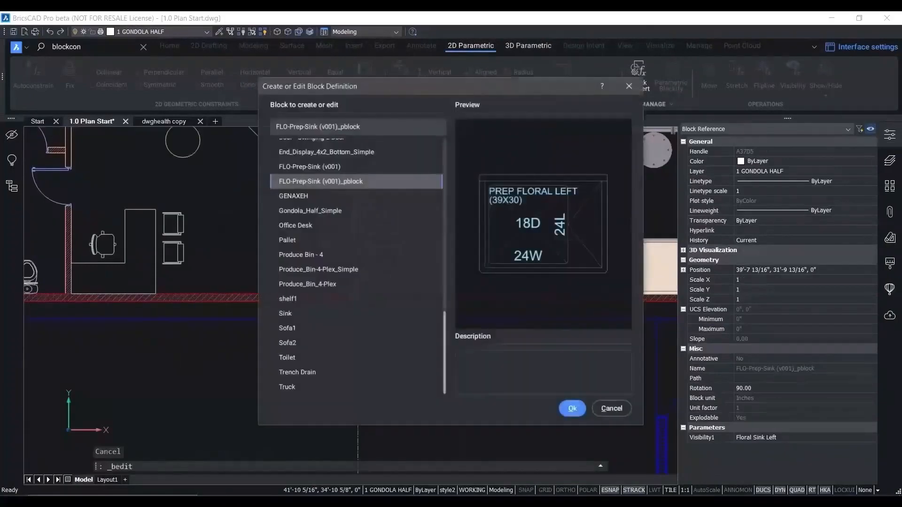
click(573, 409)
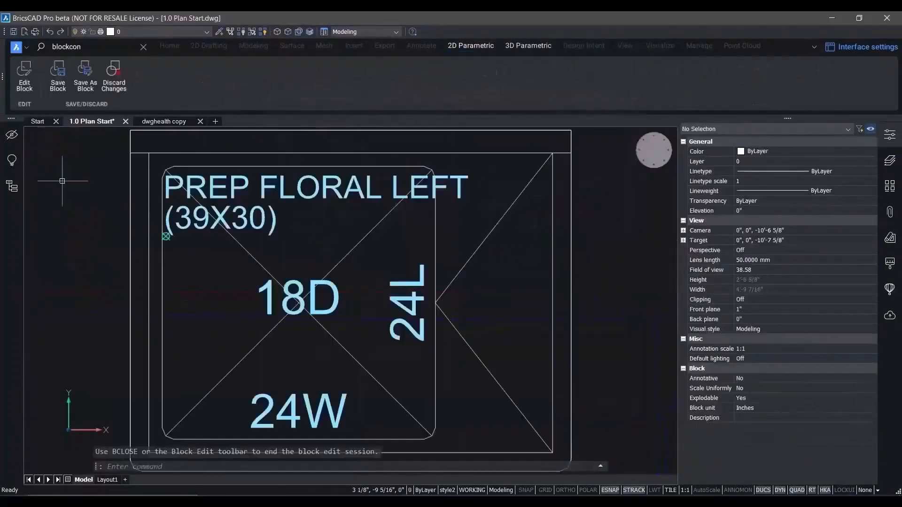
click(11, 136)
click(63, 219)
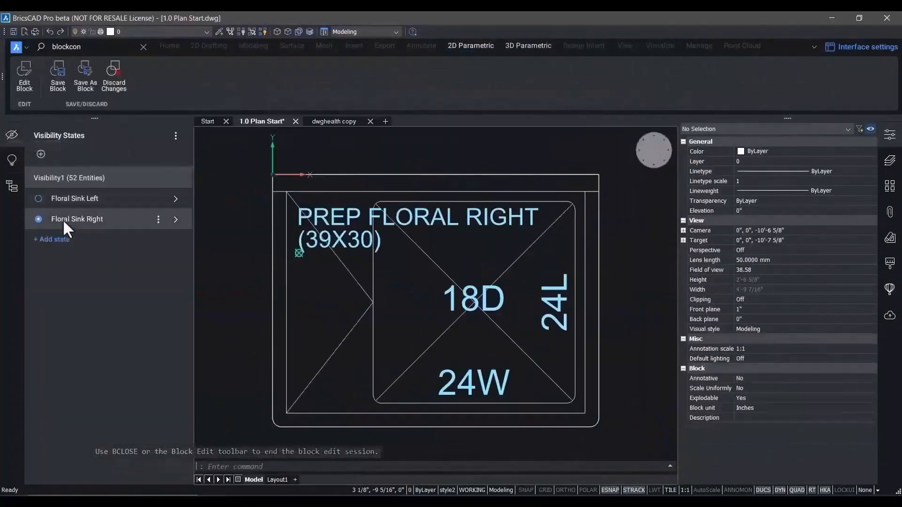
Step: Review the user parameters and expressions of the converted sink block
click(10, 134)
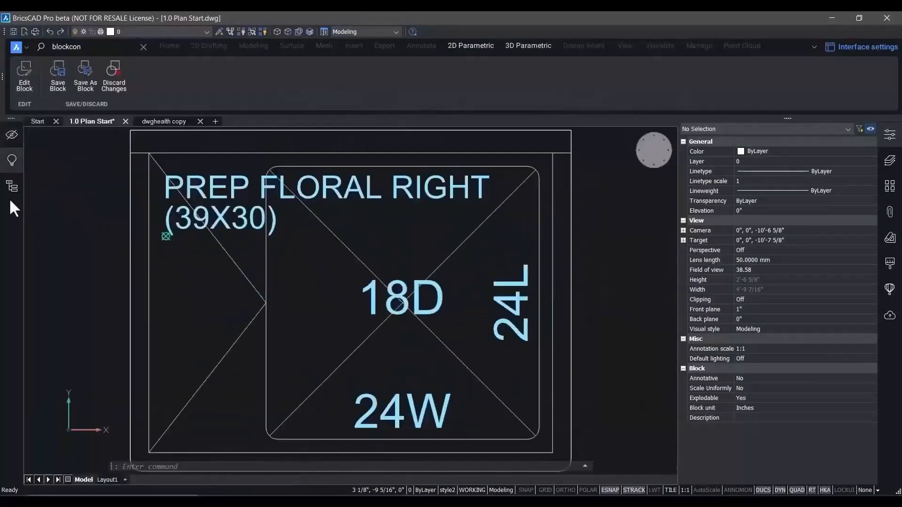
click(10, 211)
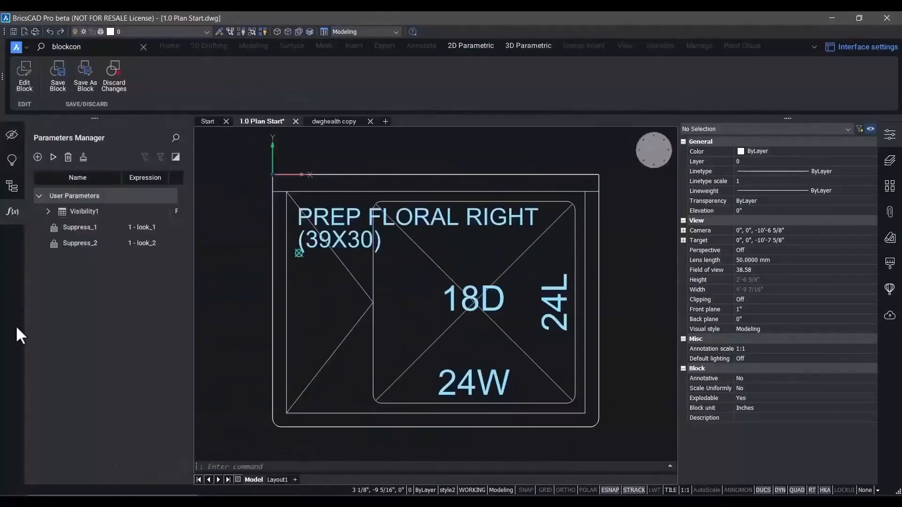
click(10, 218)
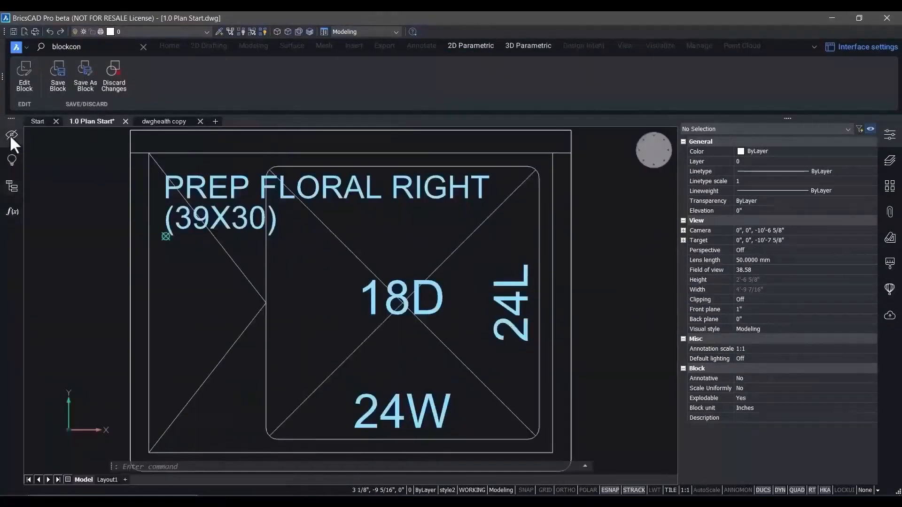
Step: Discard the changes and leave the sink block definition
click(114, 73)
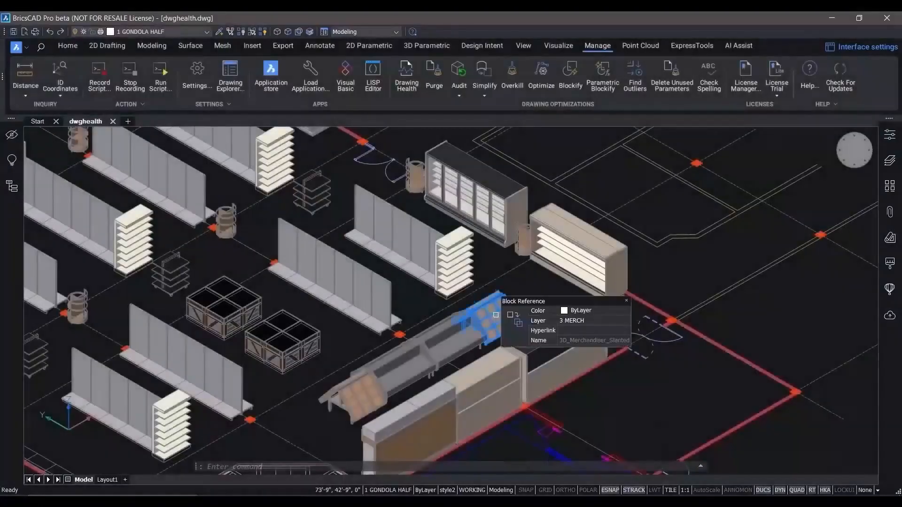
Step: Inspect the block names of the two slanted merchandisers and the round merchandiser beside the refrigerated case
click(592, 339)
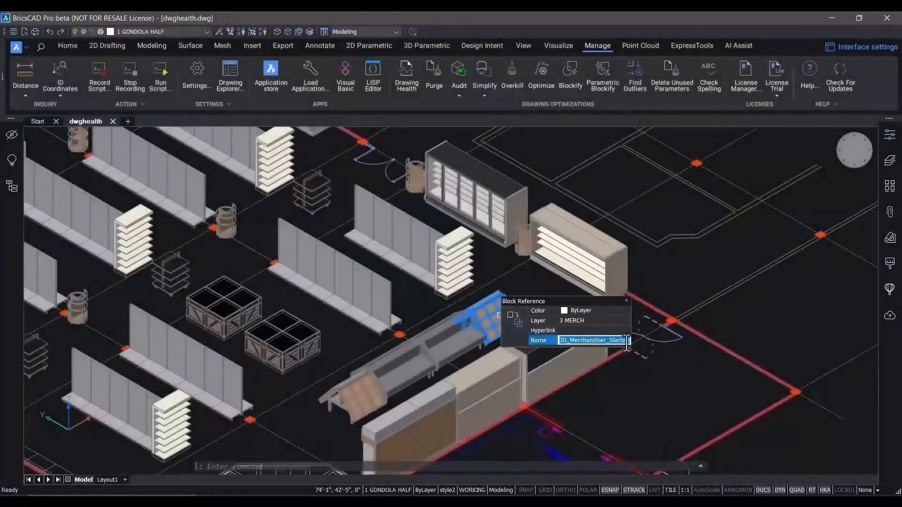
key(Escape)
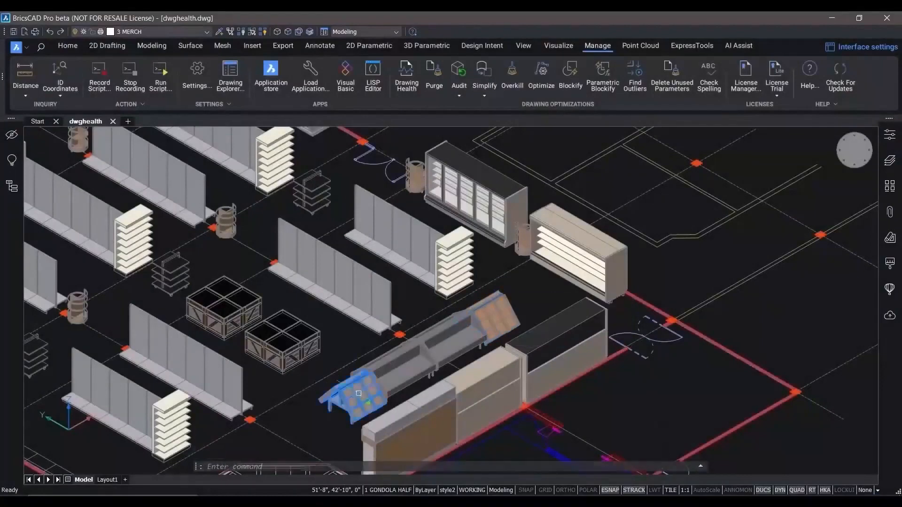
click(358, 394)
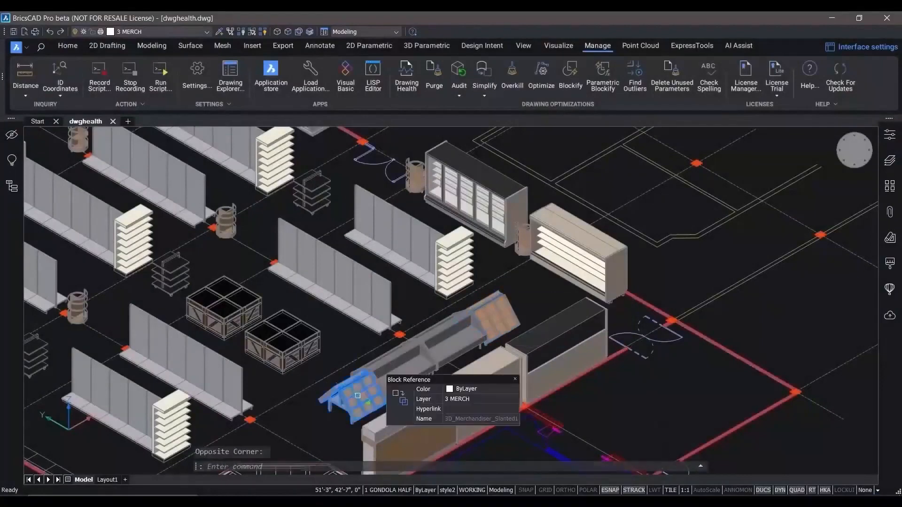
click(499, 421)
mouse_move(475, 158)
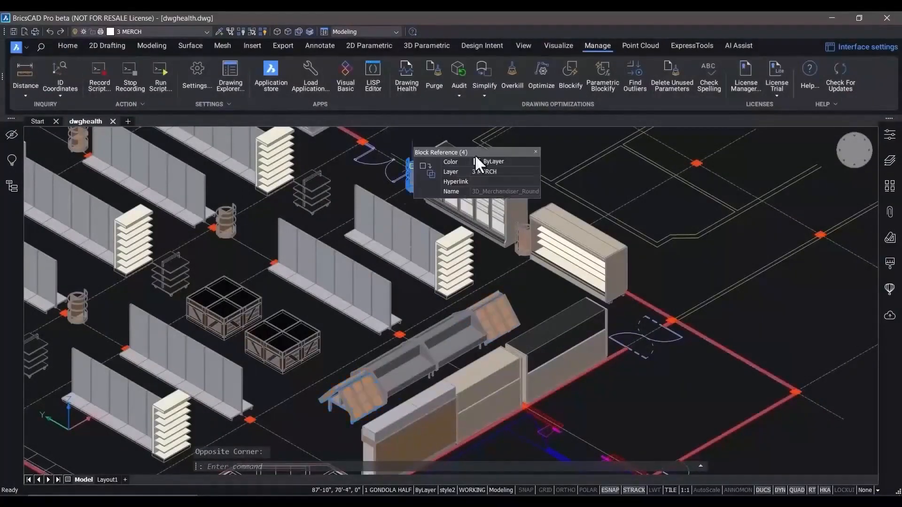
key(Escape)
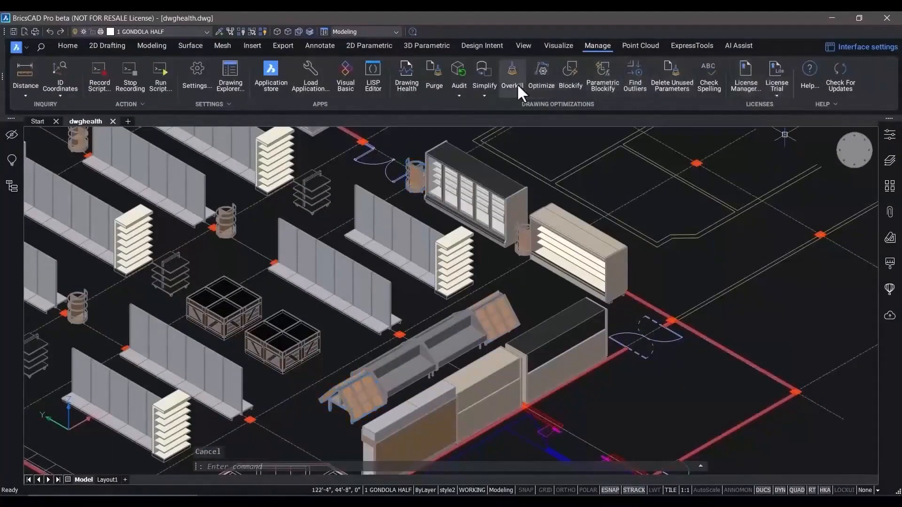
Step: Start Drawing Health with the Overkill routine in interactive mode
click(400, 84)
click(769, 195)
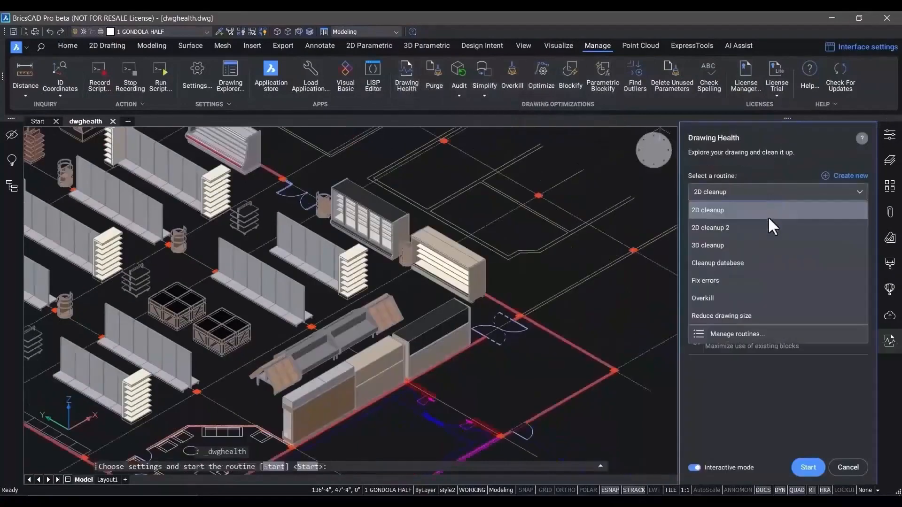
click(736, 298)
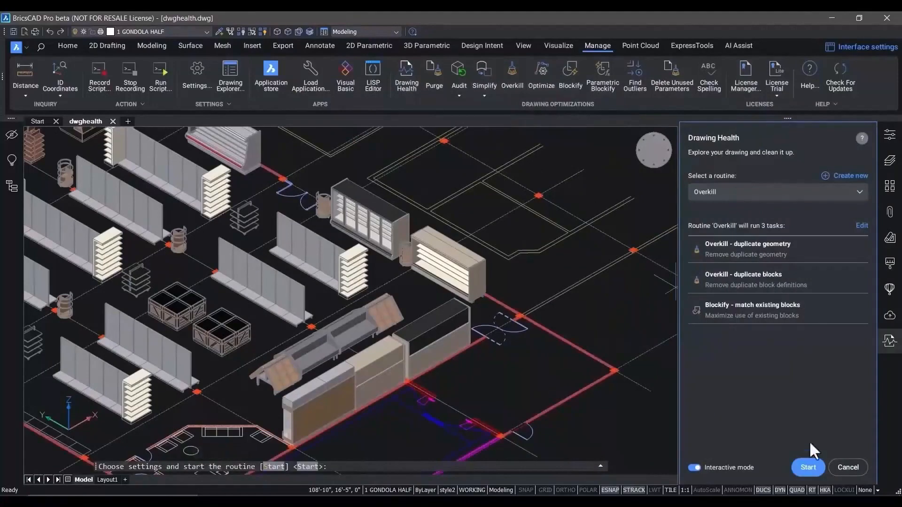
click(808, 467)
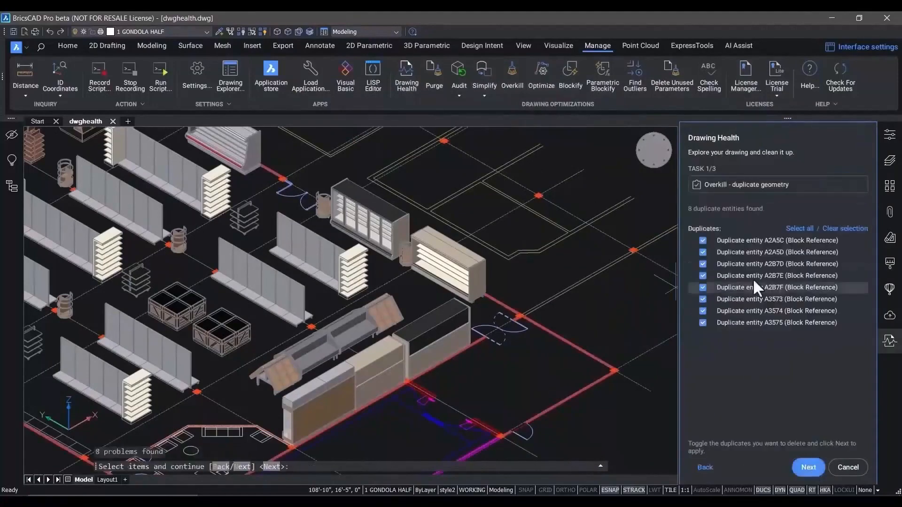
Step: Zoom to some of the listed duplicate entities to review them, and apply the deletion of all selected duplicate geometry
click(784, 255)
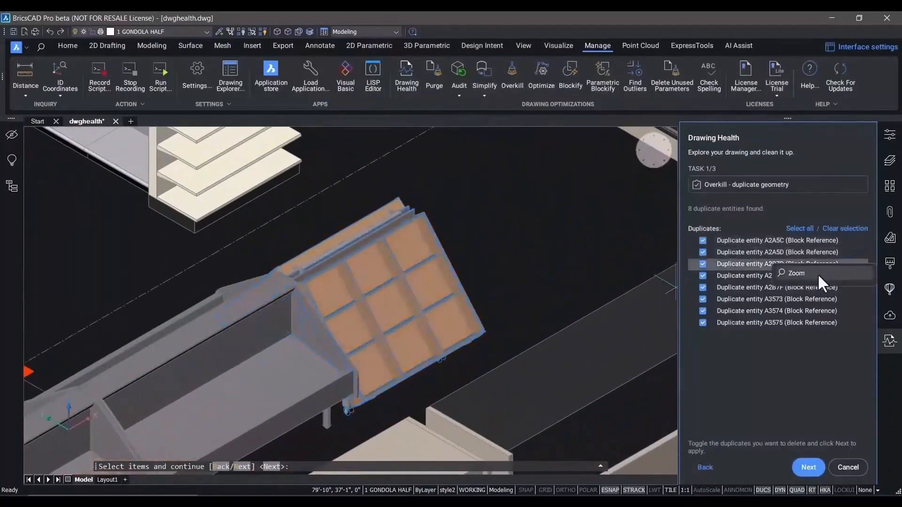
click(818, 275)
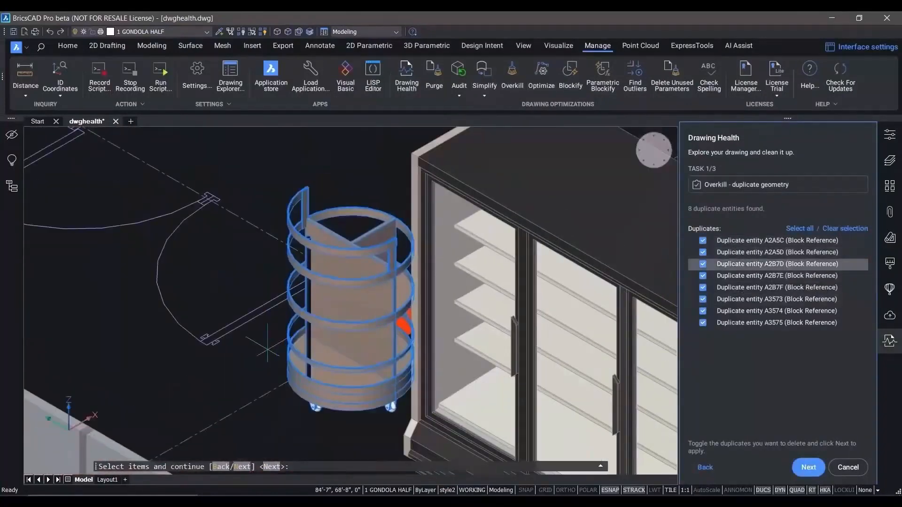
scroll(269, 346, down, 6)
scroll(269, 346, down, 2)
middle_drag(318, 308, 380, 163)
scroll(380, 164, down, 2)
middle_drag(392, 207, 497, 266)
click(809, 470)
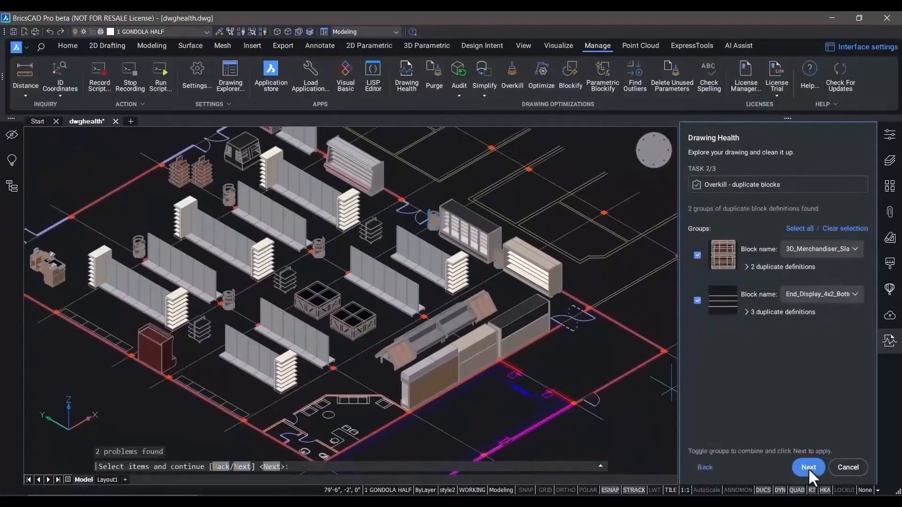
Step: Review the duplicate merchandiser definitions, choose 3D_End_Display_4x2_Top as the end display block name, and combine both groups
click(748, 266)
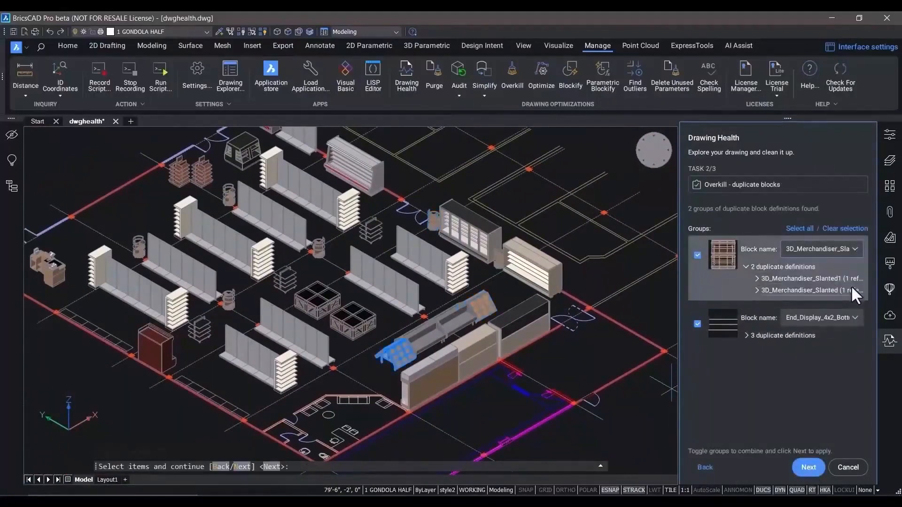
click(855, 318)
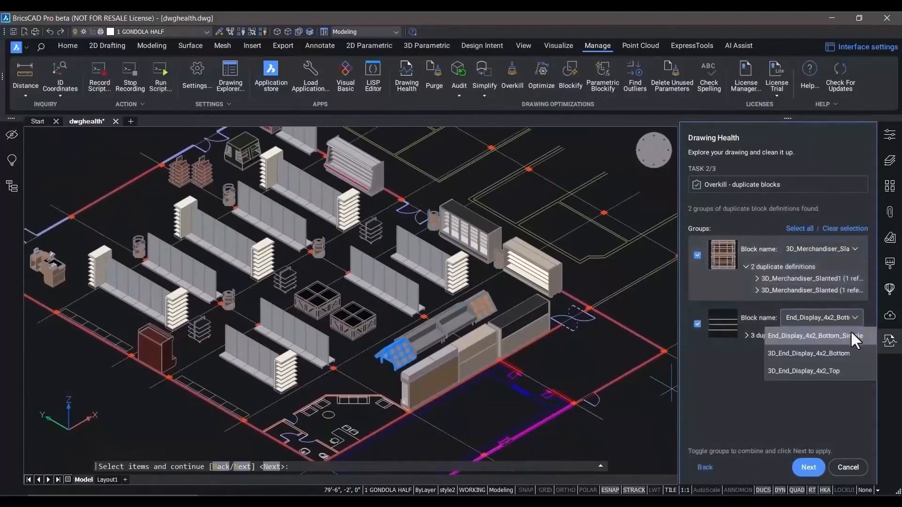
click(839, 371)
click(807, 472)
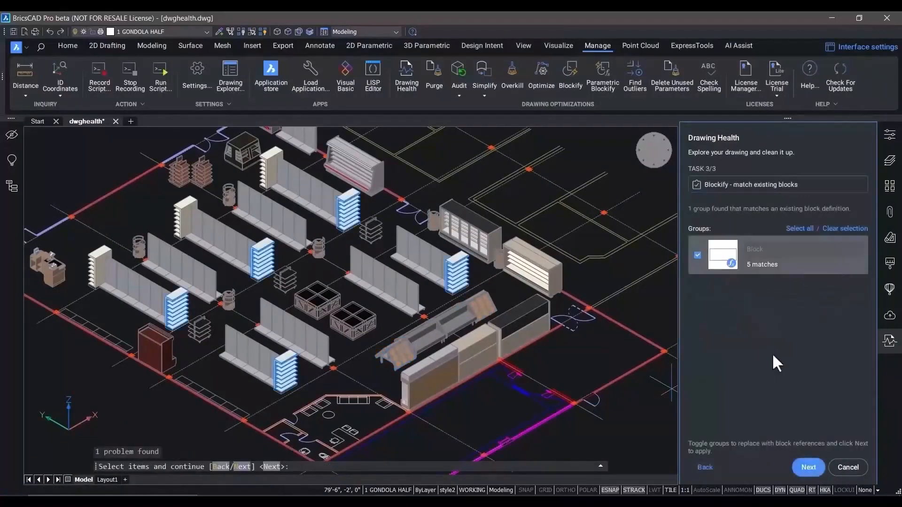
Step: Replace the geometry matching an existing block with references, review the duplicate blocks report, and finish the routine with the report saved
click(809, 467)
click(696, 303)
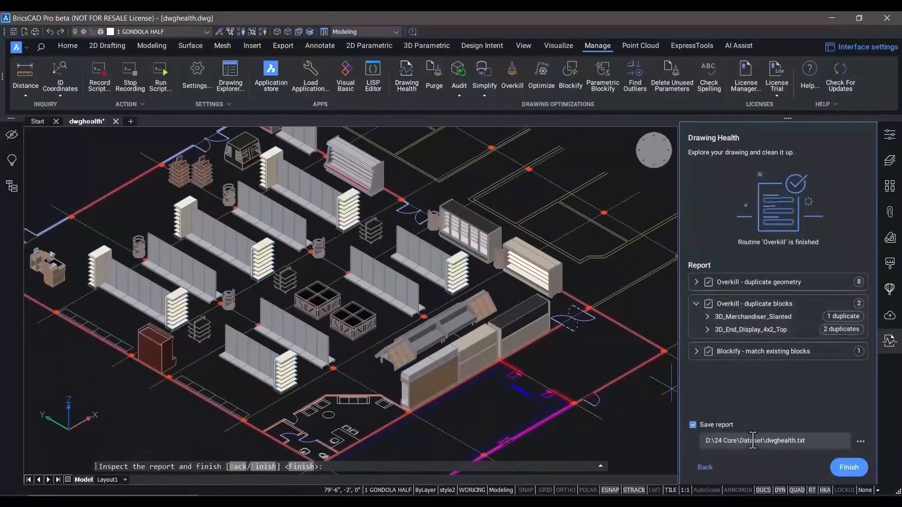
click(846, 468)
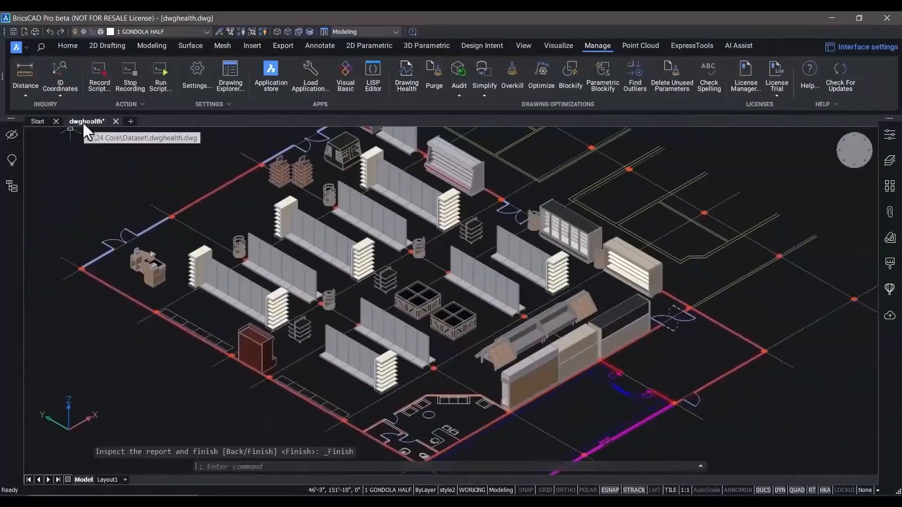
Step: Open the drawing's Dataset folder and open the saved report dwghealth.txt
right_click(82, 121)
click(139, 275)
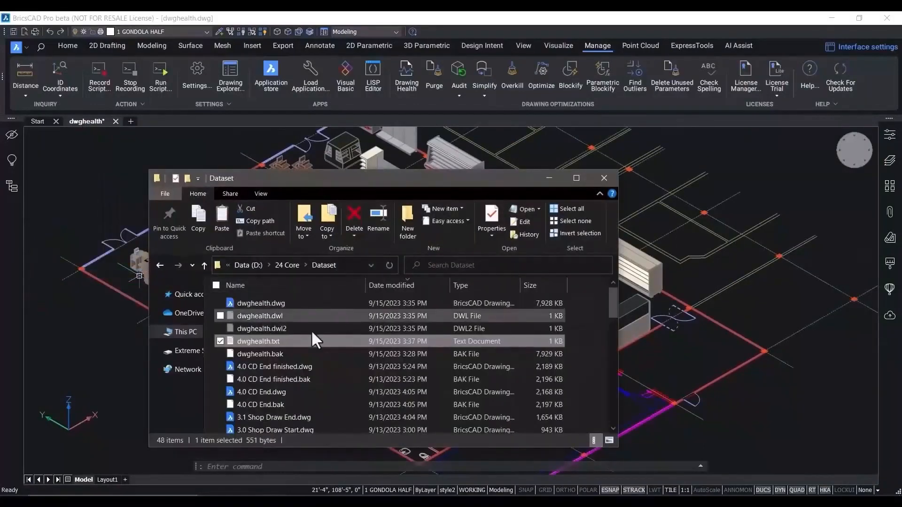
double_click(277, 340)
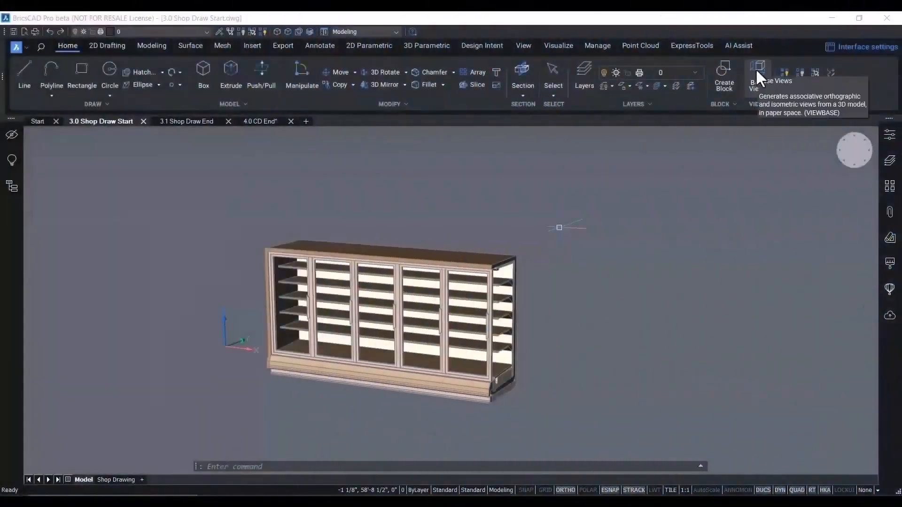
Step: Generate base views of the entire refrigerated case model on the Shop Drawing layout, placing front, top and isometric views
click(757, 71)
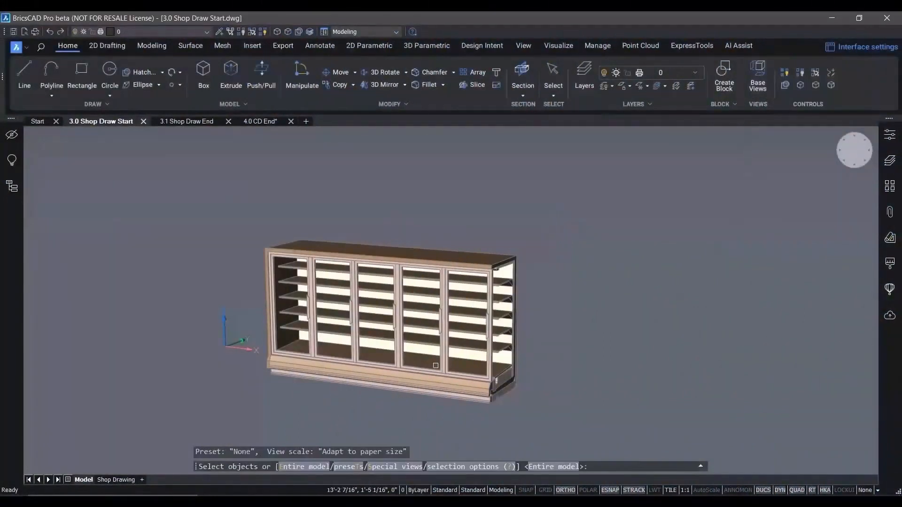
click(287, 468)
click(416, 467)
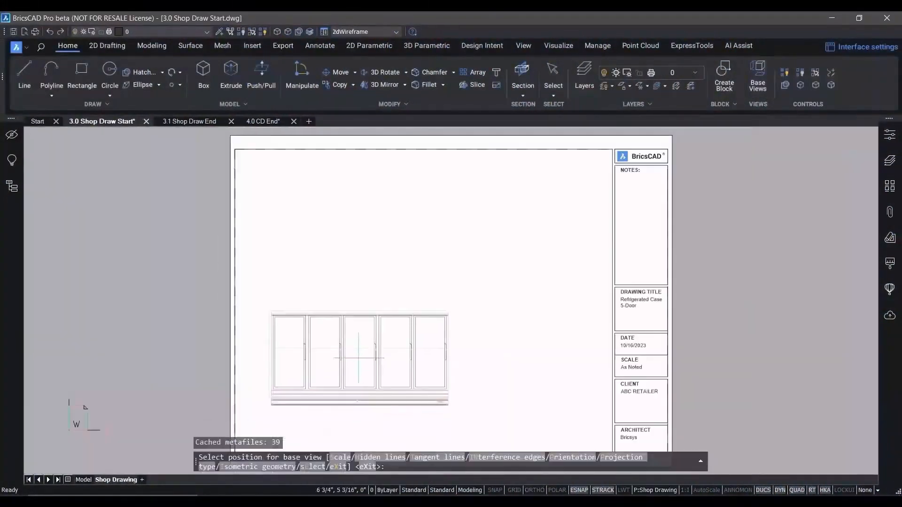
click(359, 346)
click(351, 208)
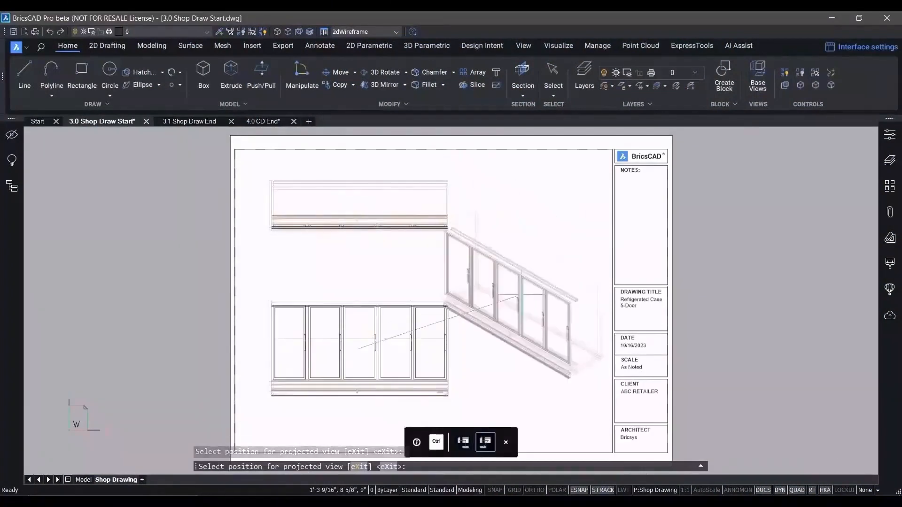
click(516, 302)
key(Return)
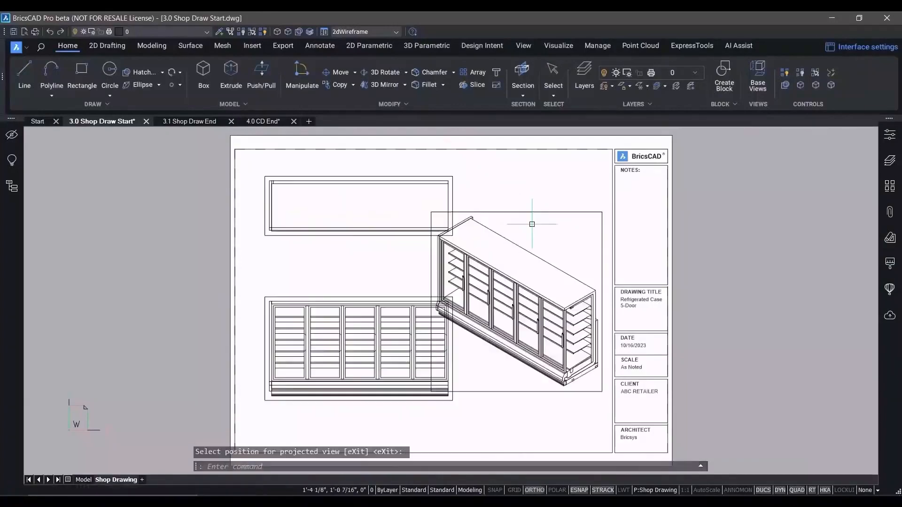
Step: Set the standard scale of all three drawing views to 1/2" = 1'-0"
click(890, 135)
click(771, 475)
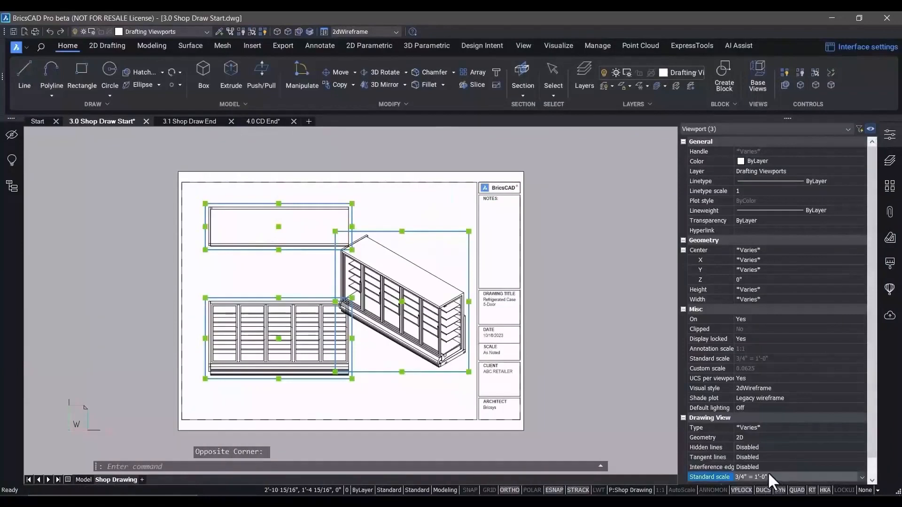
click(767, 473)
click(750, 405)
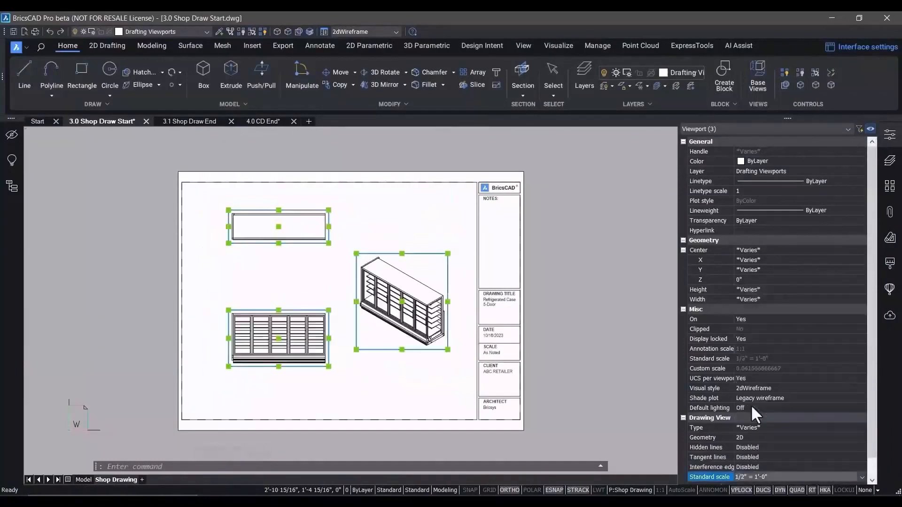
key(Escape)
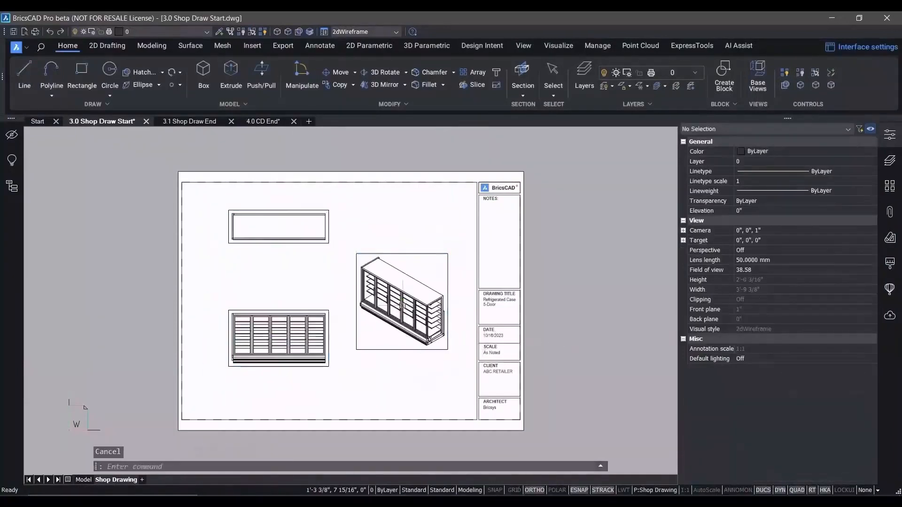
Step: Set the front and isometric views to 3D geometry with the Modeling visual style
mouse_move(402, 303)
mouse_down()
mouse_move(320, 367)
mouse_move(282, 368)
mouse_up()
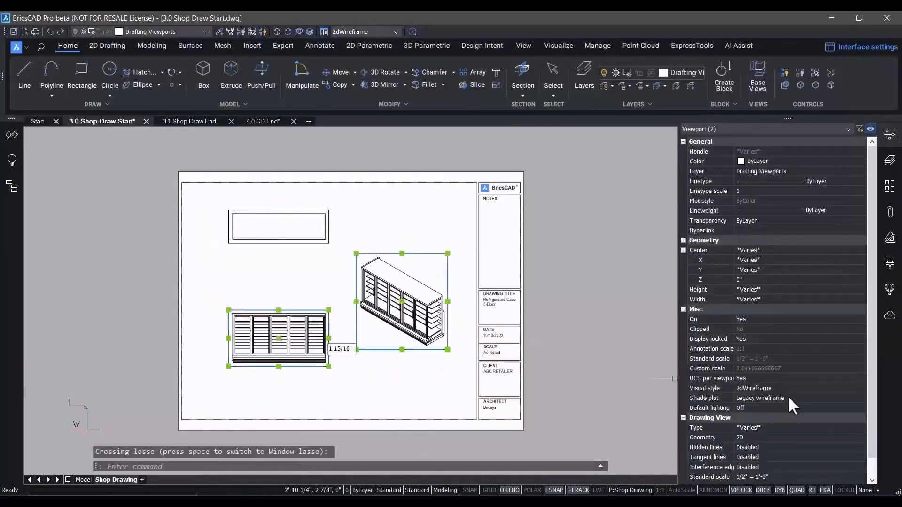
click(786, 438)
click(776, 458)
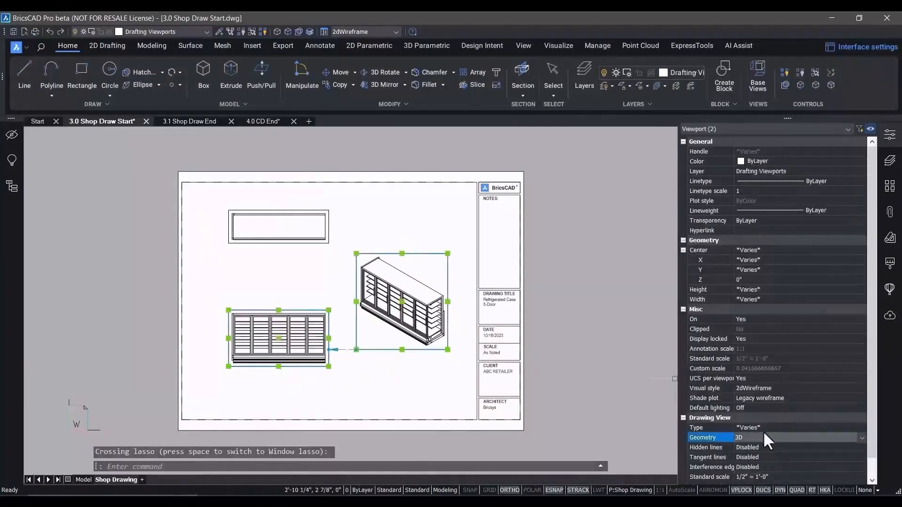
click(762, 426)
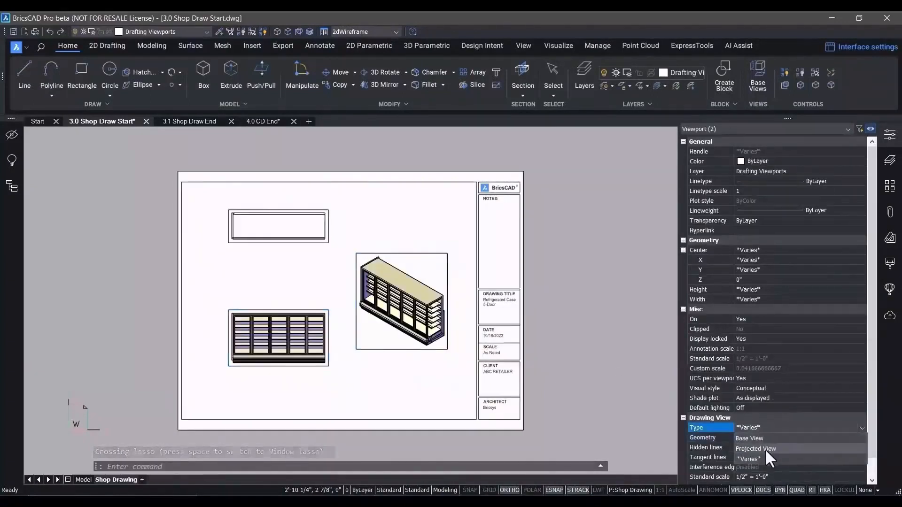
click(765, 448)
click(763, 390)
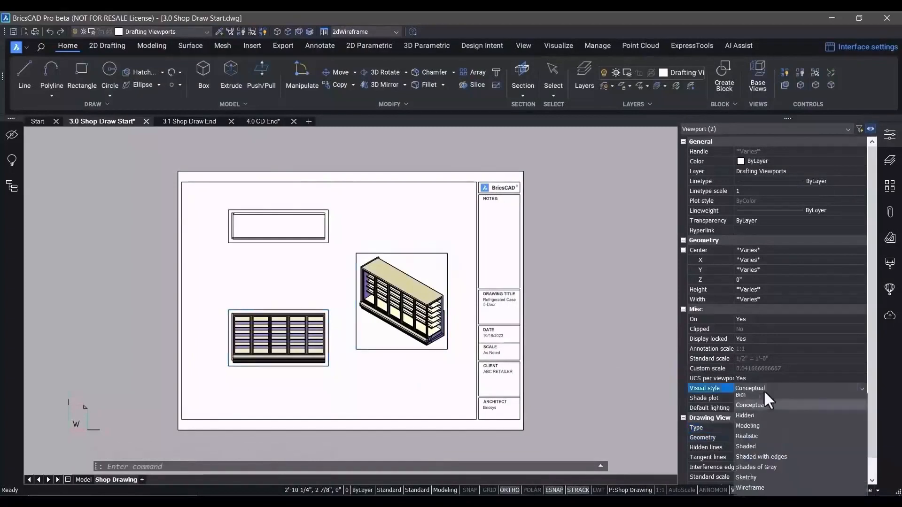
click(759, 440)
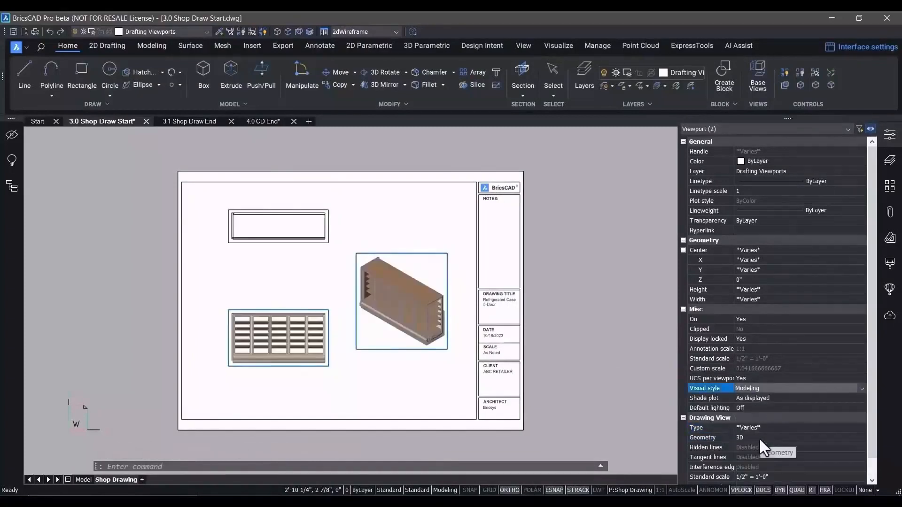
Step: Turn off the Drafting Viewports layer and dismiss the notice about the deselected objects
click(889, 160)
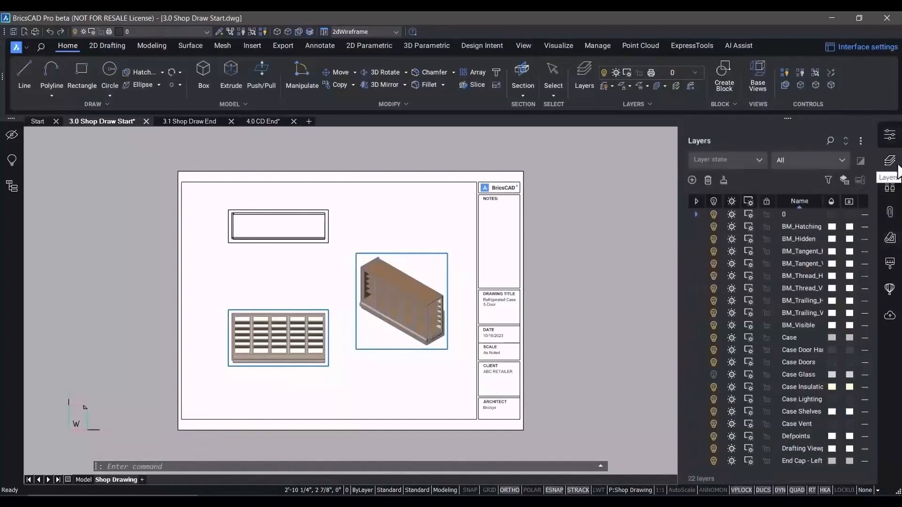
click(713, 449)
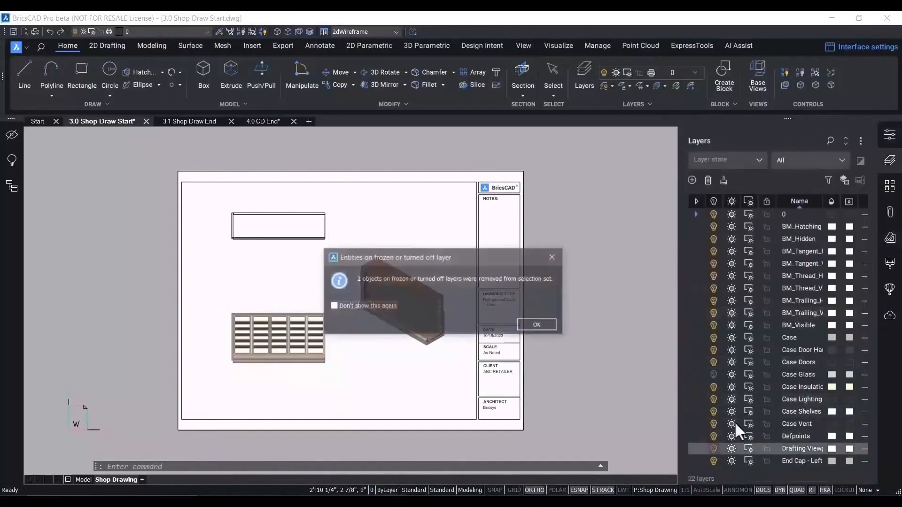
click(539, 327)
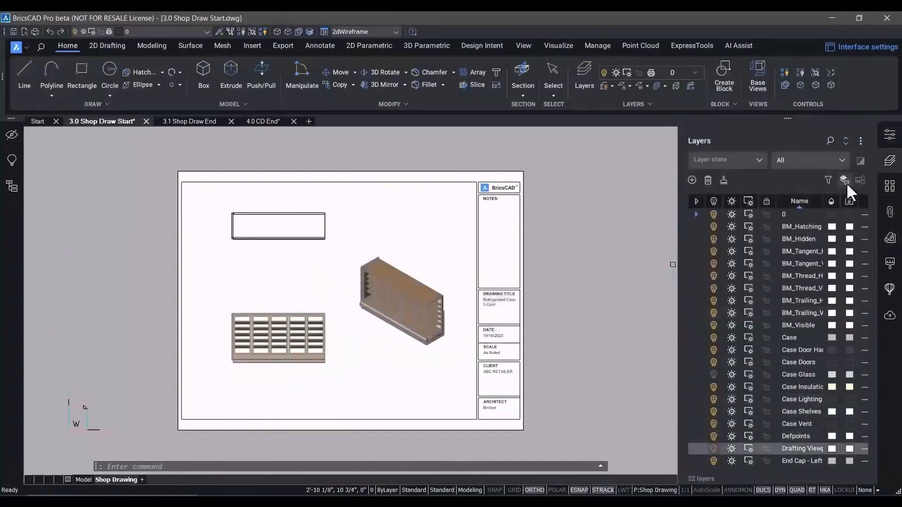
click(895, 166)
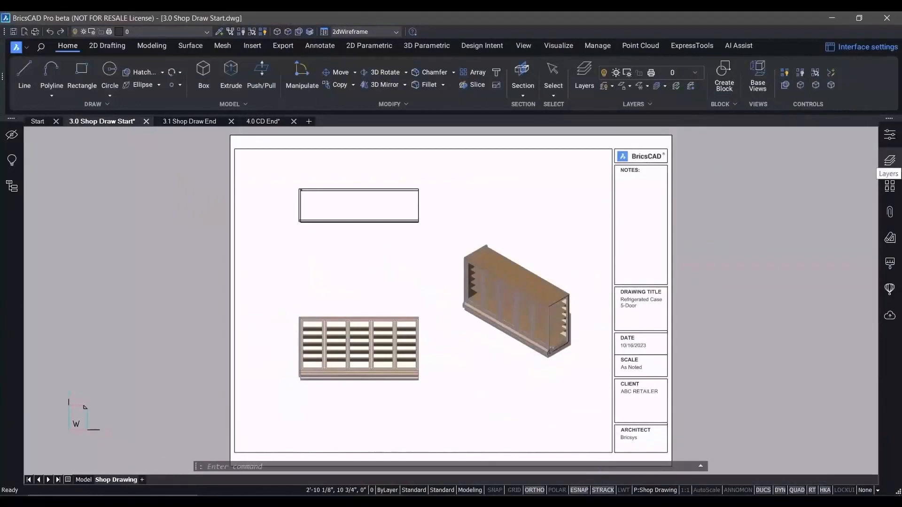
Step: Create a full section view cut vertically through the middle of the front view and place it to the left of that view
click(323, 46)
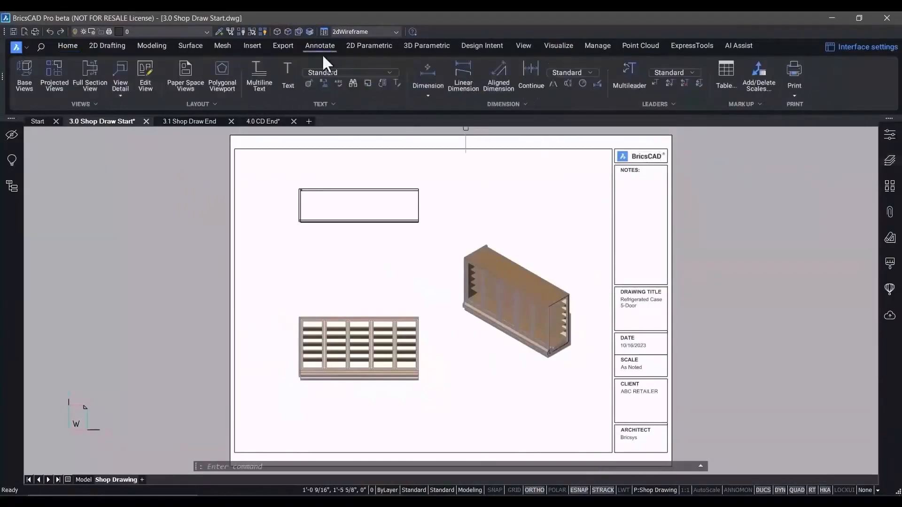
click(93, 81)
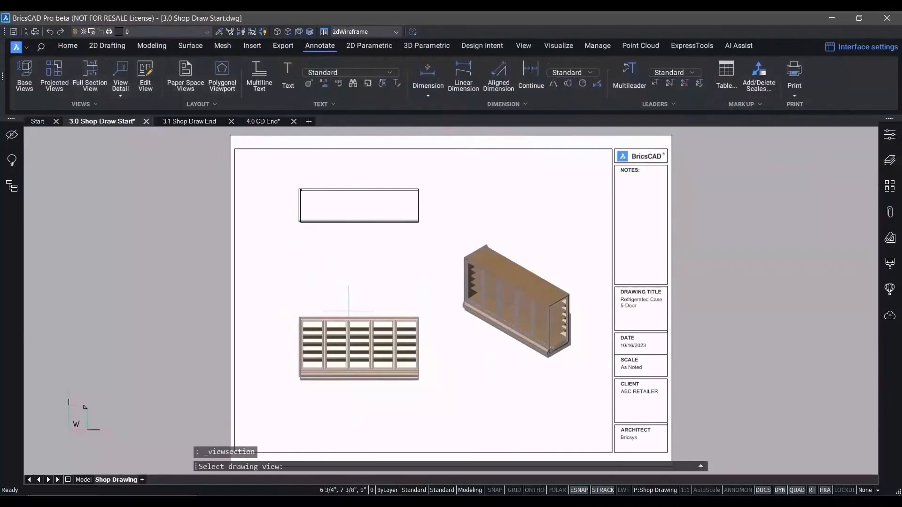
scroll(353, 329, up, 3)
click(363, 305)
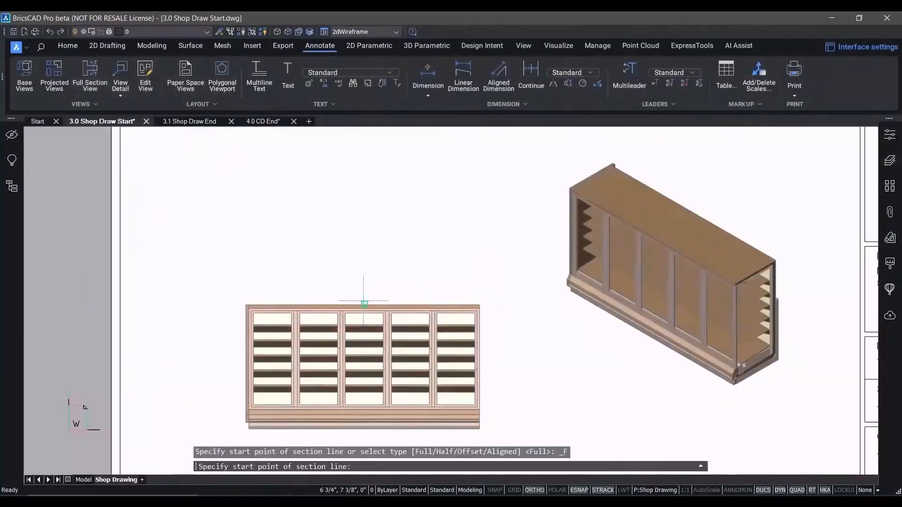
click(364, 303)
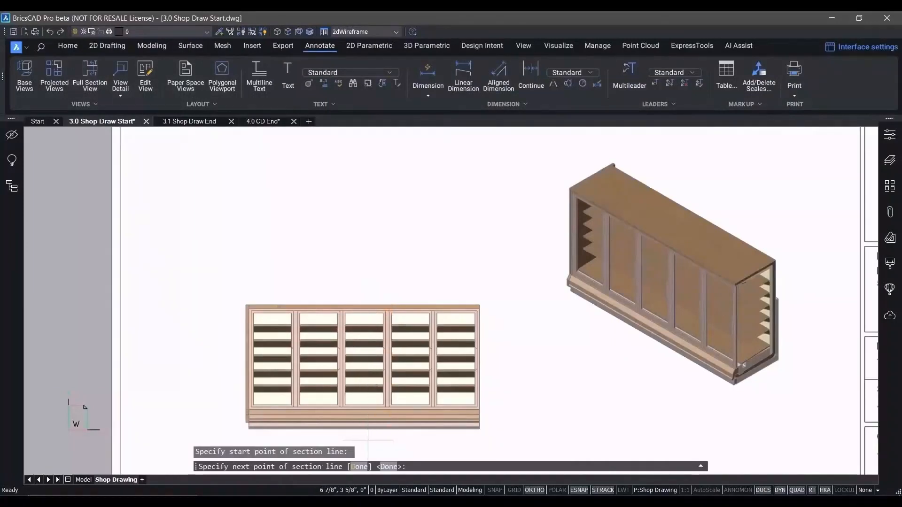
click(368, 441)
key(Return)
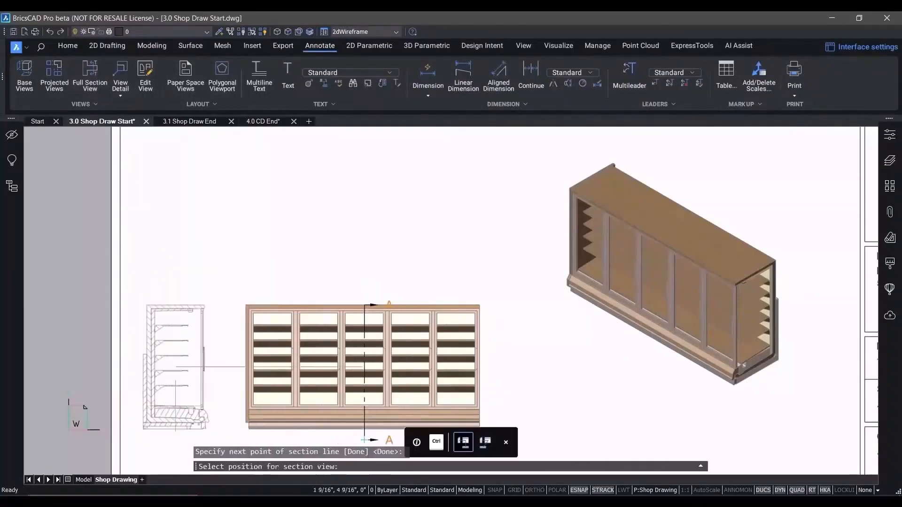
click(176, 397)
middle_drag(201, 359, 215, 242)
key(Return)
key(F8)
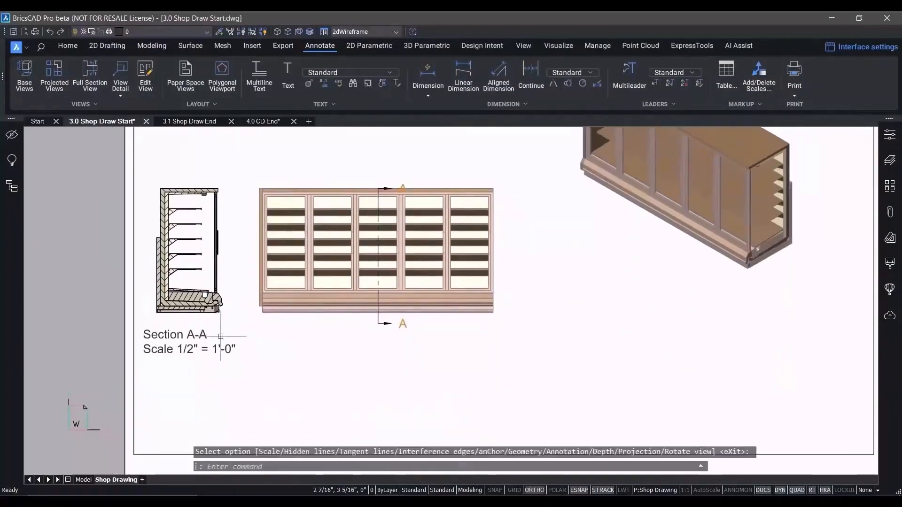
Step: Create a rectangular detail view of the section view's lower-left corner and place it below the front view
click(121, 93)
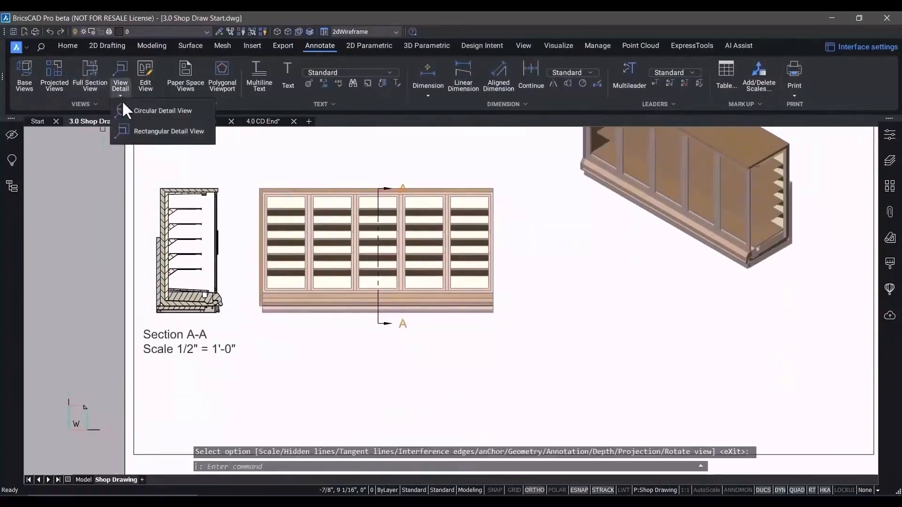
click(128, 131)
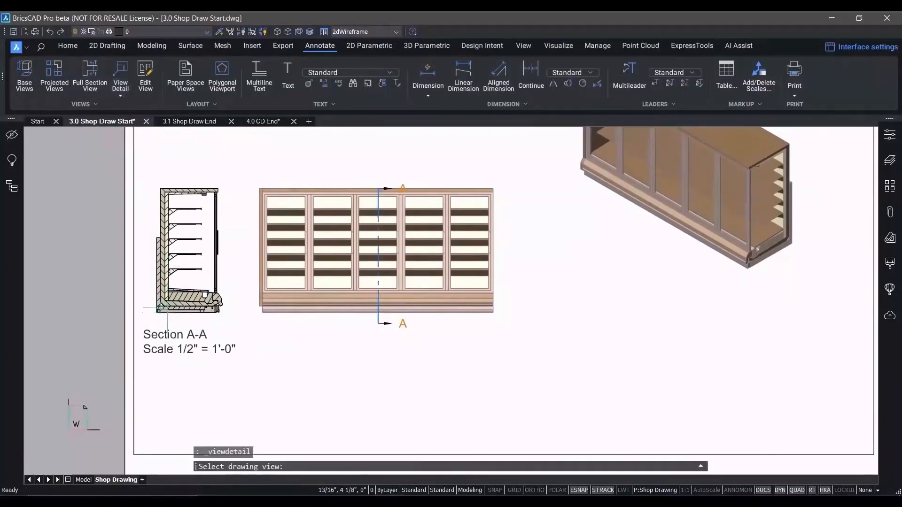
click(167, 308)
click(167, 308)
click(174, 317)
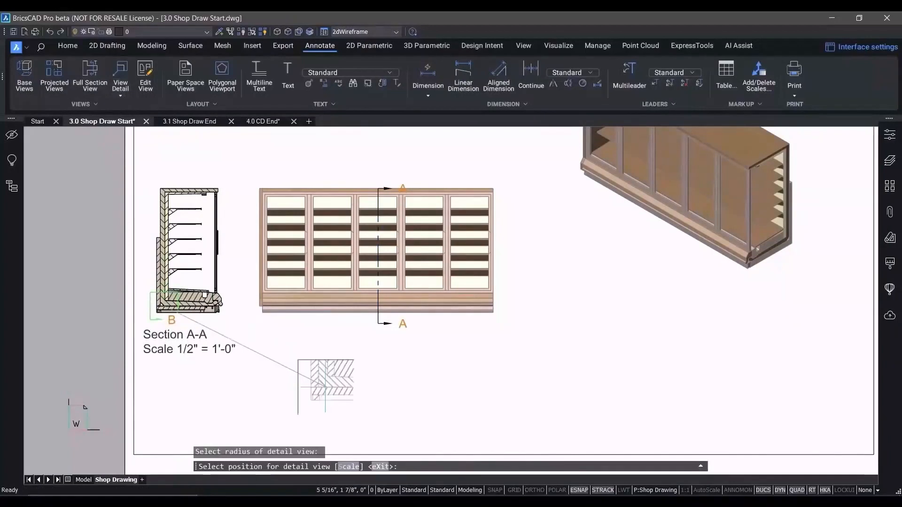
click(322, 374)
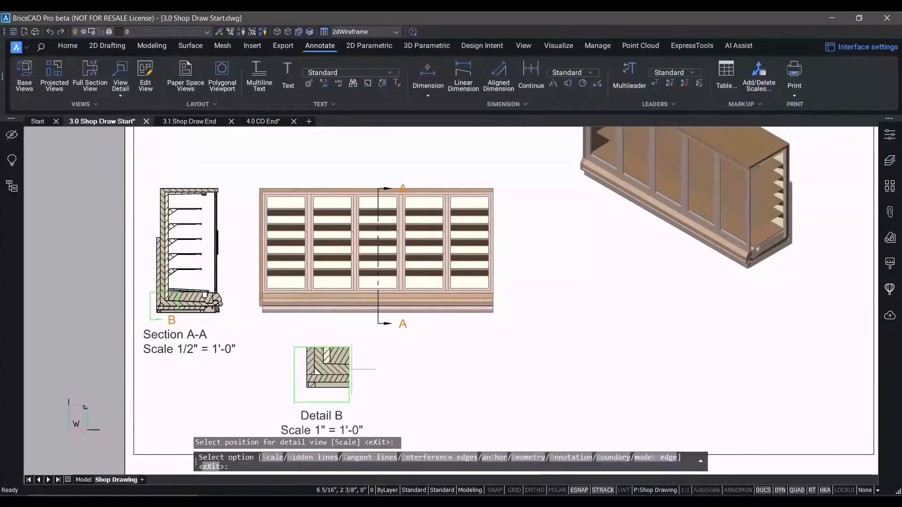
key(Return)
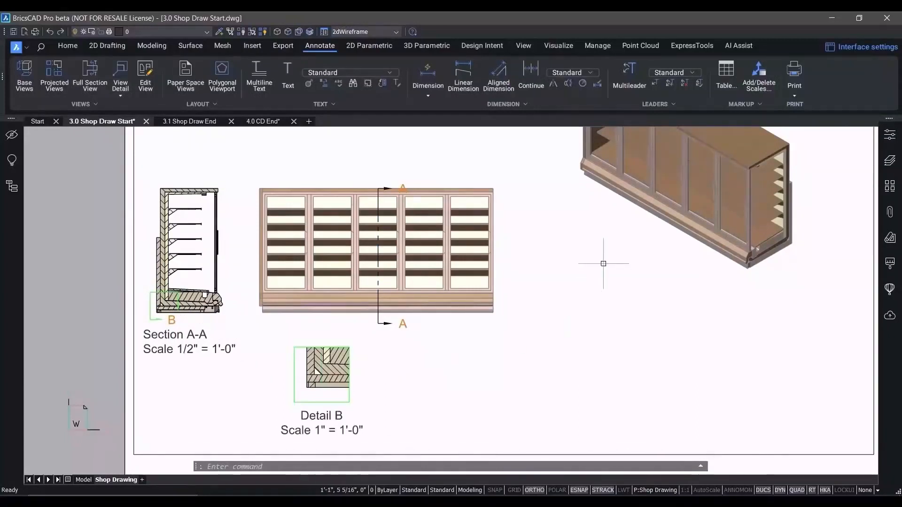
Step: Add a multileader reading 01 that points to the base at the lower rear corner of the isometric case, with an angled leader line
mouse_move(604, 263)
middle_down()
mouse_move(548, 318)
mouse_move(305, 376)
middle_up()
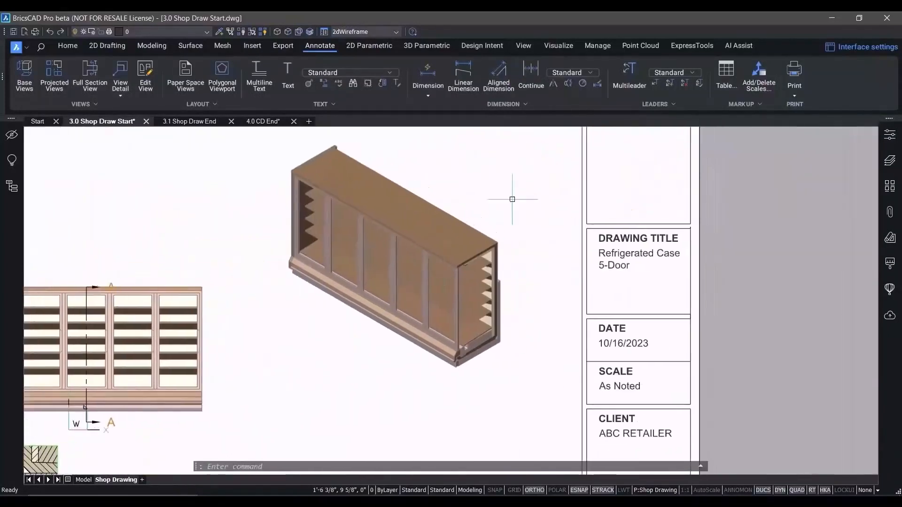
click(633, 86)
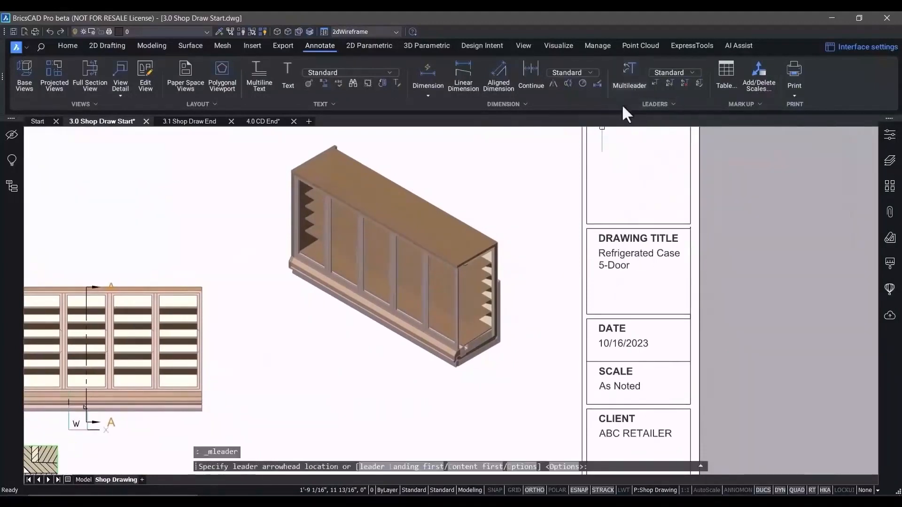
scroll(492, 338, up, 3)
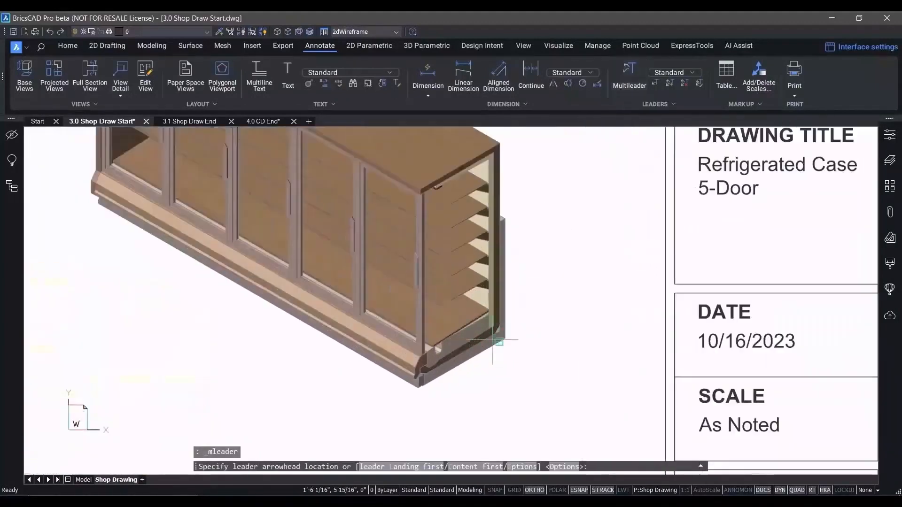
click(499, 342)
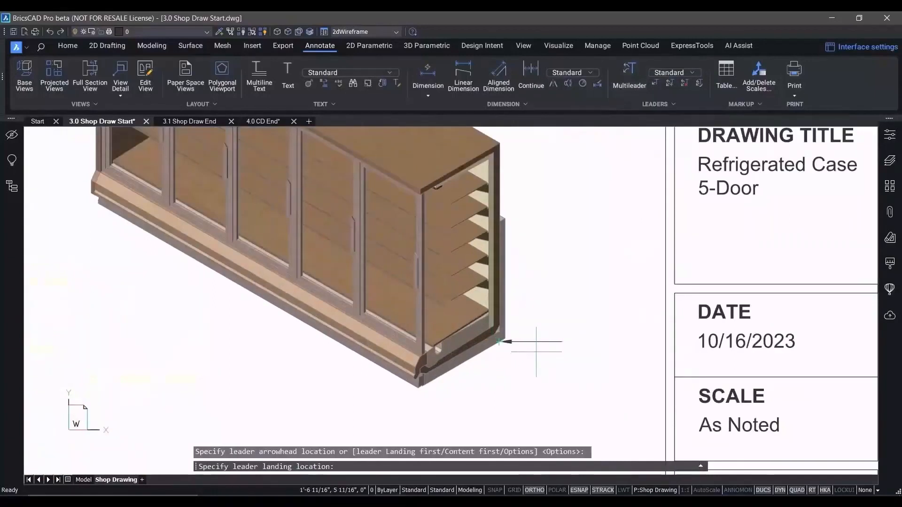
key(F8)
click(536, 370)
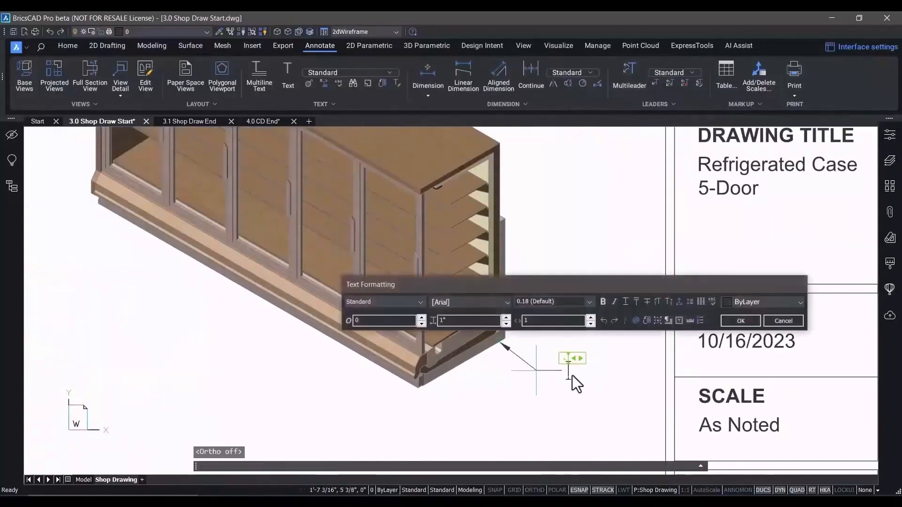
text(01)
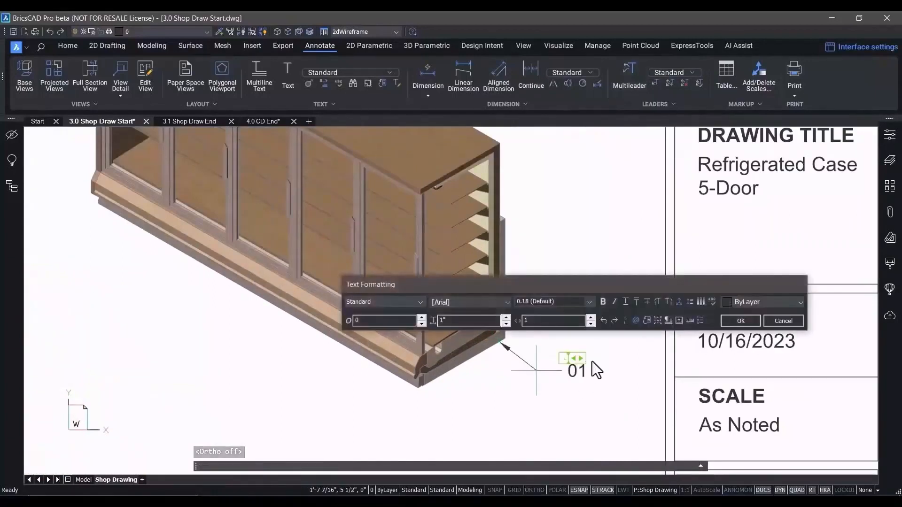
click(723, 320)
Step: Add a multileader reading 02 above the first, pointing to the case shell's lower rear corner in the isometric view
right_click(594, 230)
click(603, 259)
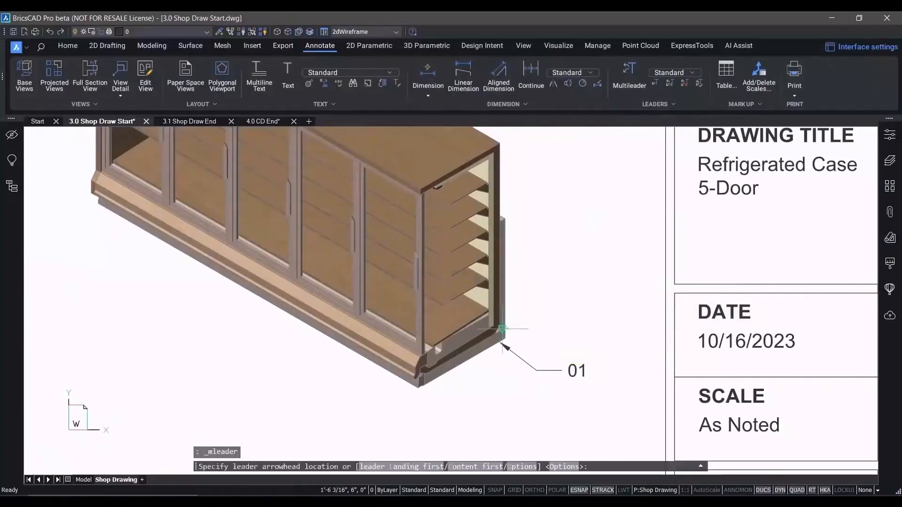
click(497, 330)
click(536, 296)
text(02)
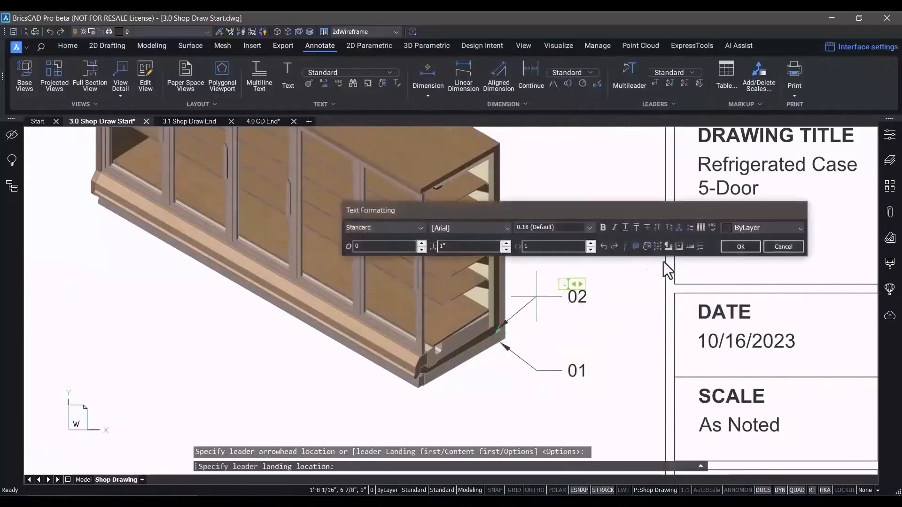
click(740, 247)
Step: Add a multileader reading 03 above the second, pointing to the lower end of the case's inner back panel
key(Return)
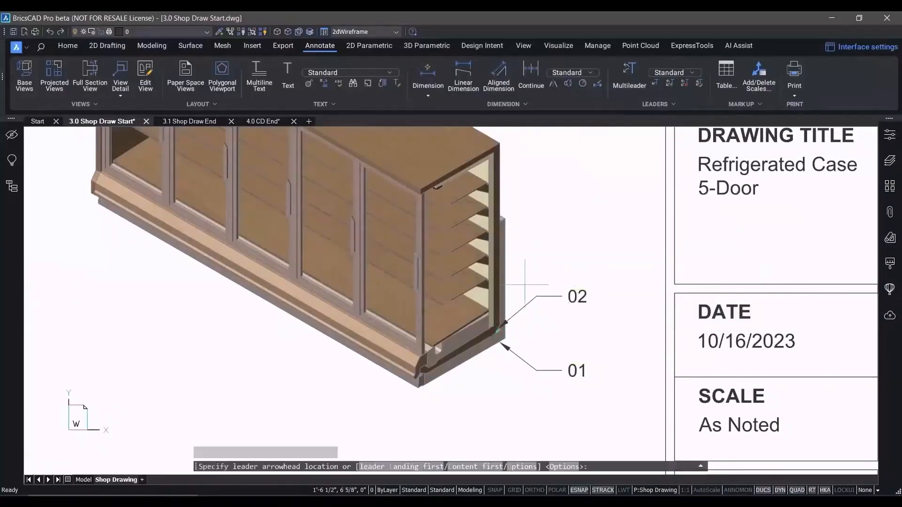
click(497, 324)
click(524, 206)
text(03)
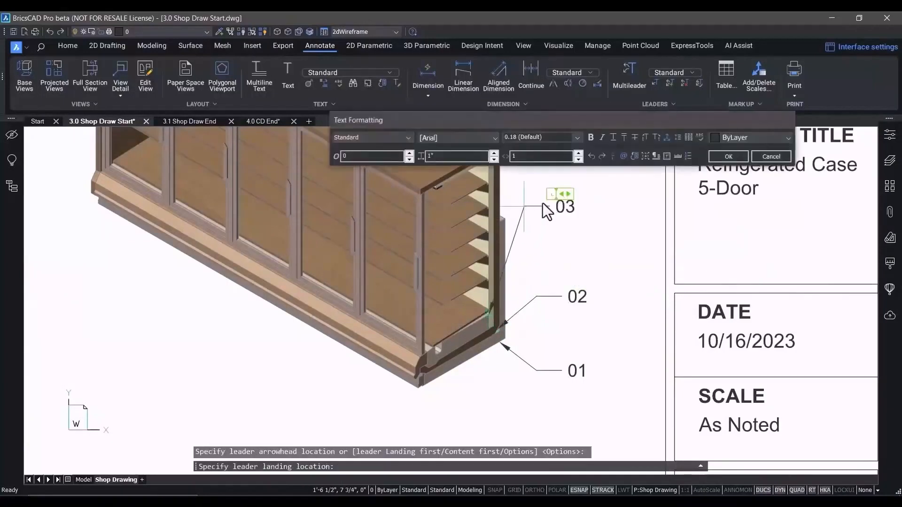
click(726, 156)
Step: Draw frames around the text of all three multileaders, using the Default rectangle frame type
click(630, 184)
click(540, 371)
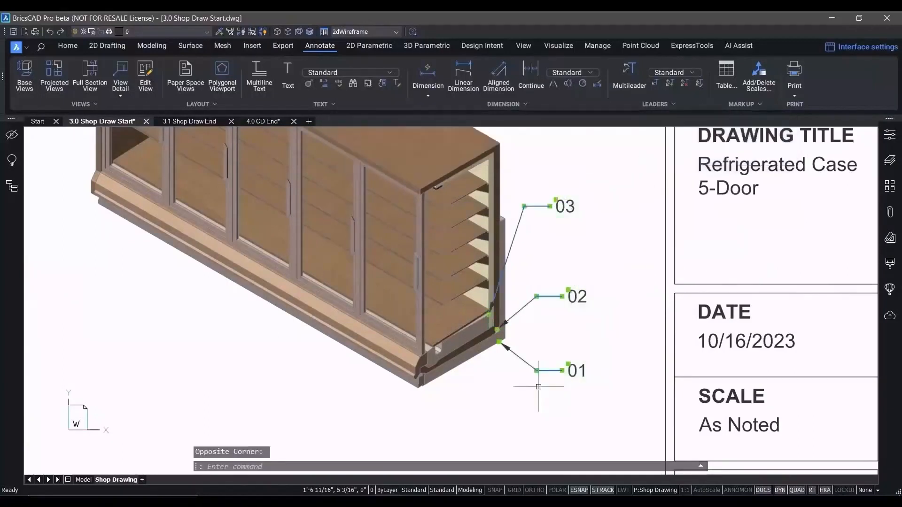
click(890, 135)
scroll(805, 319, down, 3)
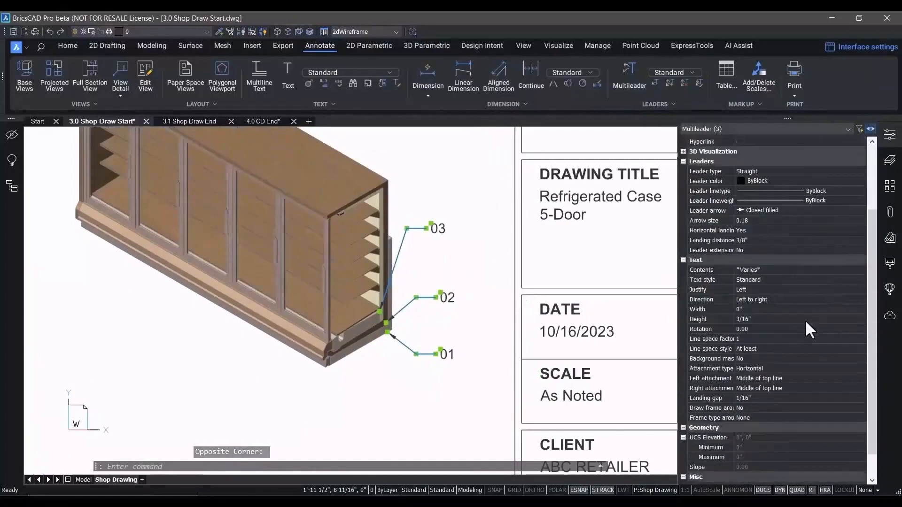
click(776, 410)
click(773, 427)
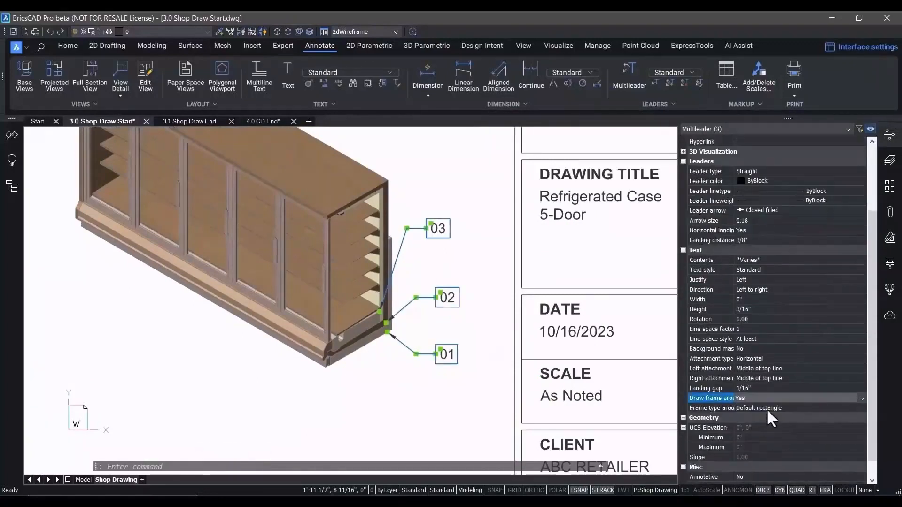
click(768, 407)
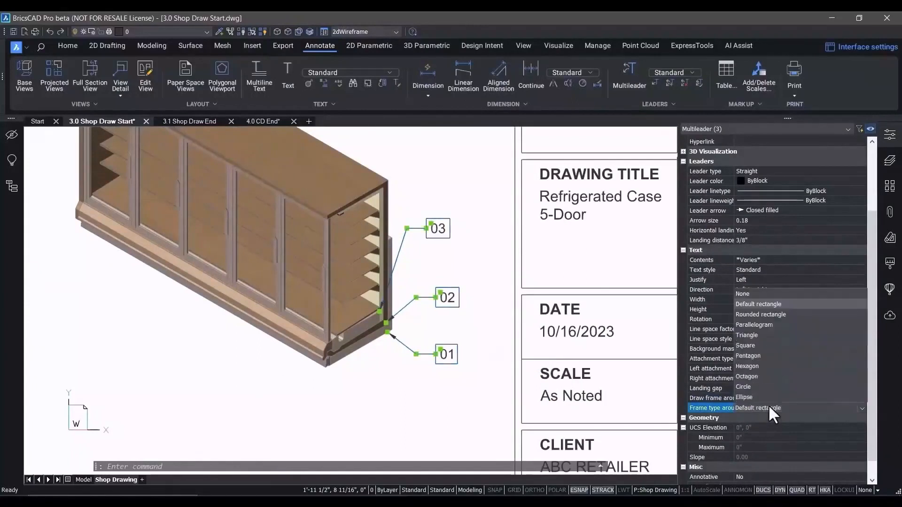
click(762, 304)
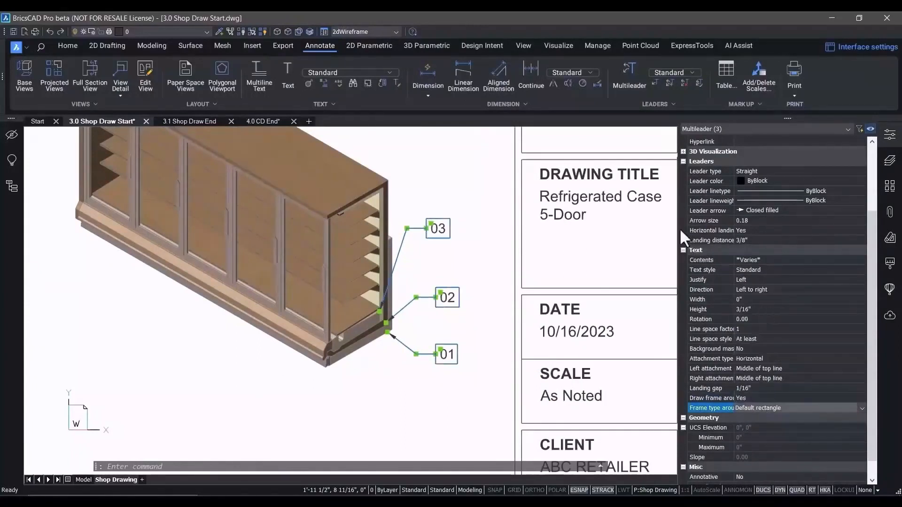
key(Escape)
Step: Align the three multileaders 01, 02 and 03 with the MLA command
text(MLA)
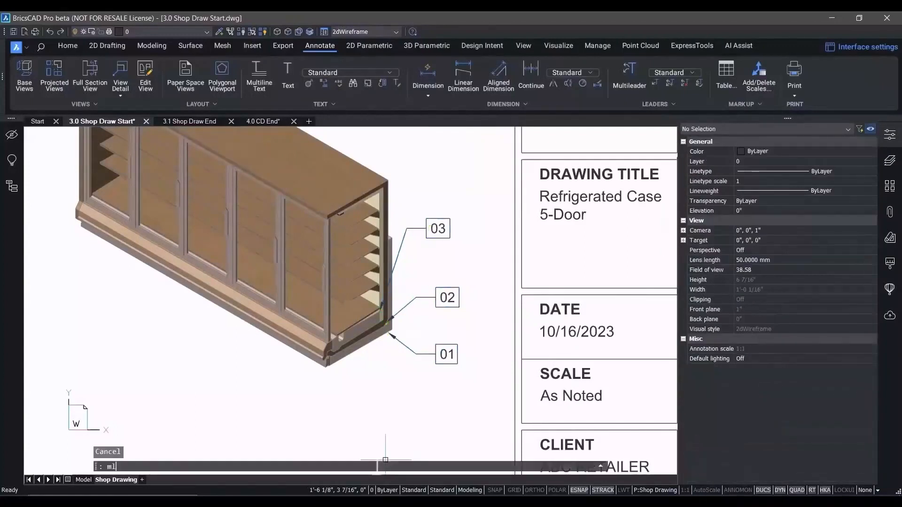
key(Return)
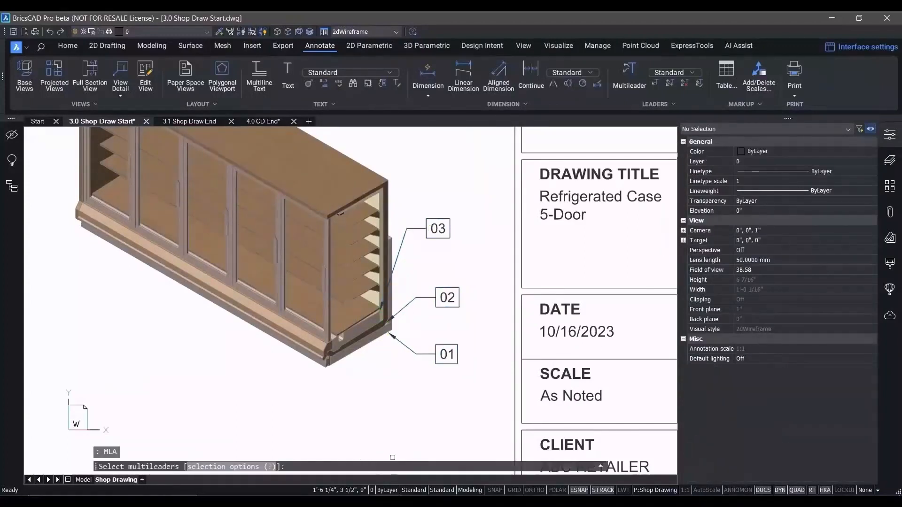
mouse_move(492, 201)
mouse_down()
mouse_move(459, 403)
mouse_move(423, 386)
mouse_up()
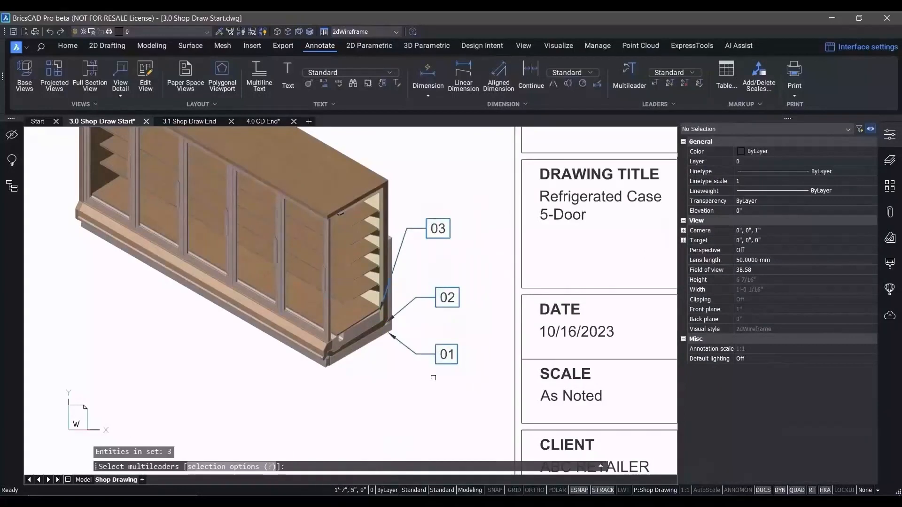
Step: Align the 01, 02 and 03 callout leaders into a vertical column beside the refrigerated case, using the 01 leader as the base
key(Return)
click(433, 355)
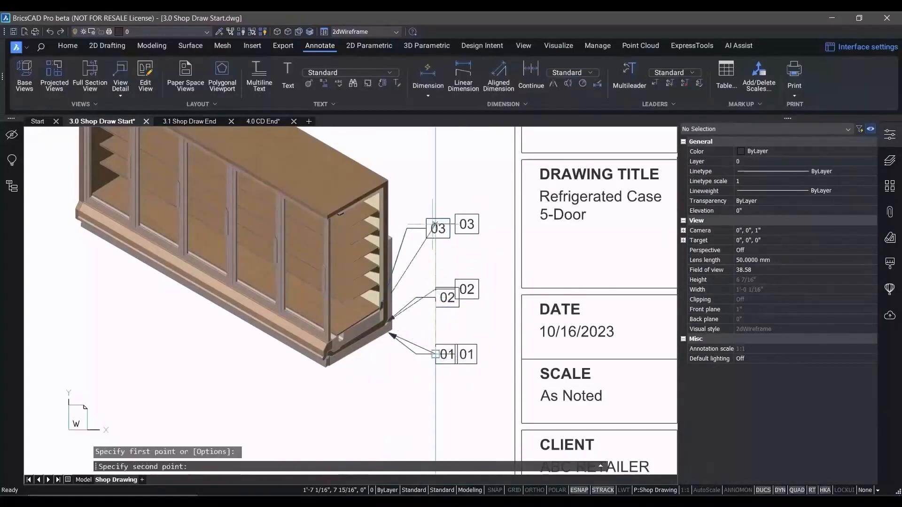
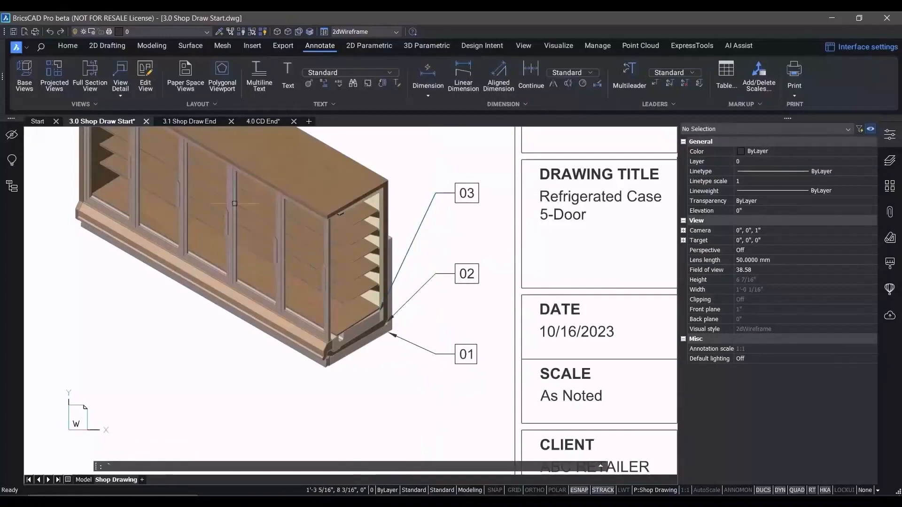
Step: In the 3.1 Shop Draw End drawing, insert a table from the file 5-Door_Case.xlsx in the blank area beside the side view
click(192, 121)
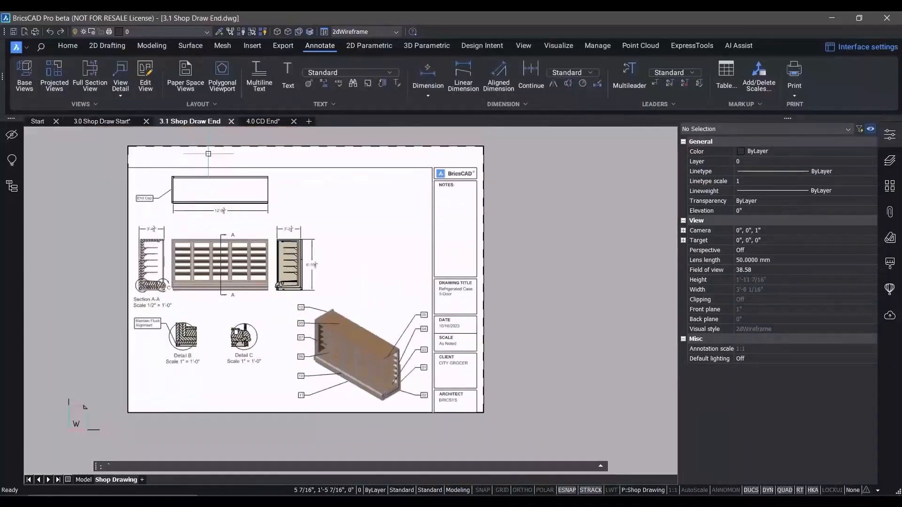
click(725, 70)
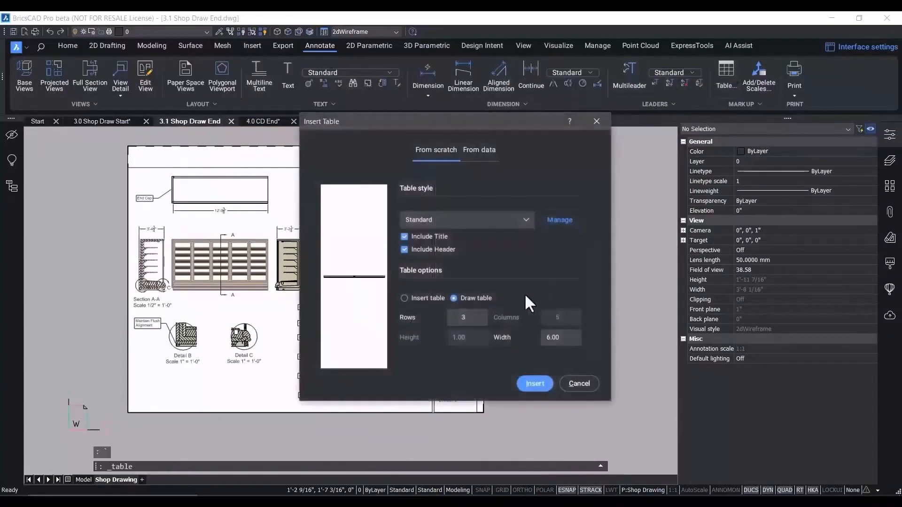
click(477, 150)
click(567, 333)
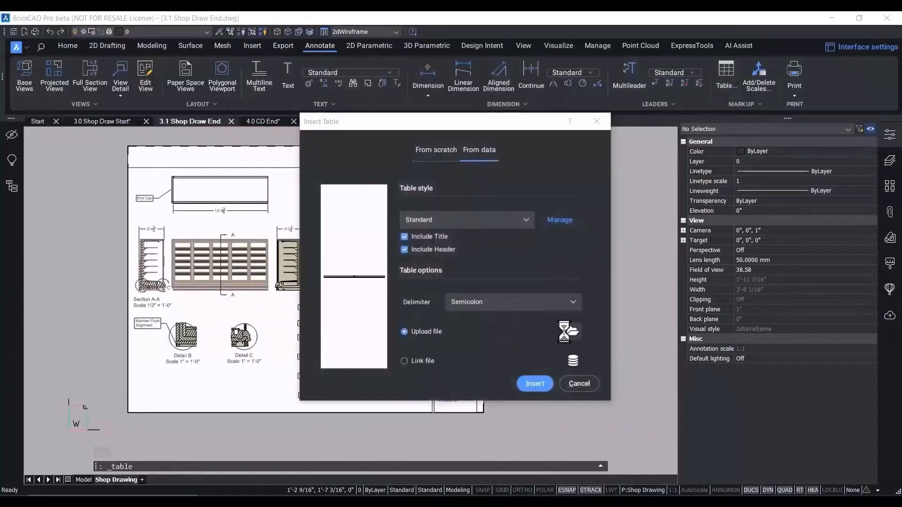
double_click(156, 80)
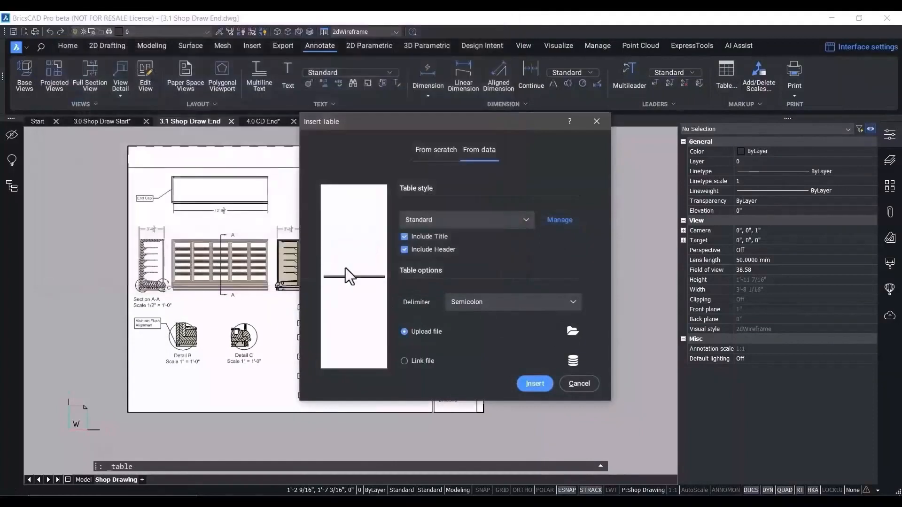
click(534, 383)
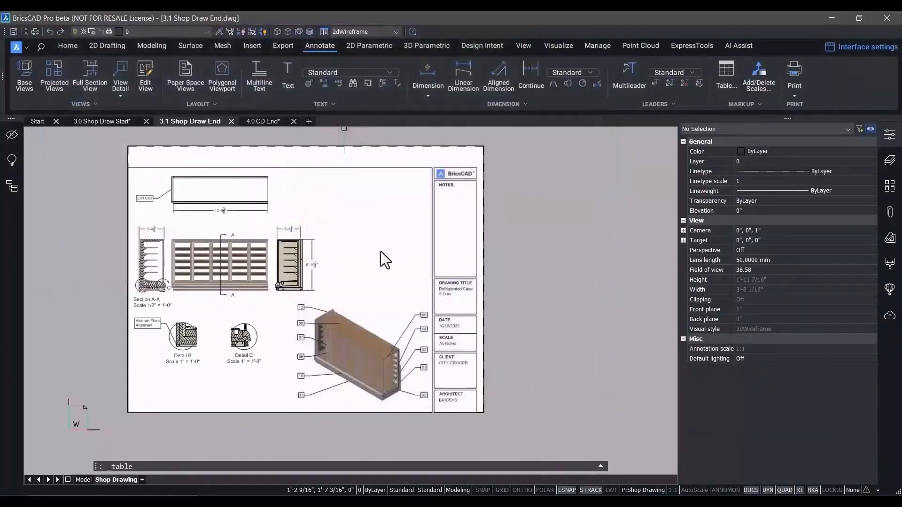
scroll(383, 253, up, 5)
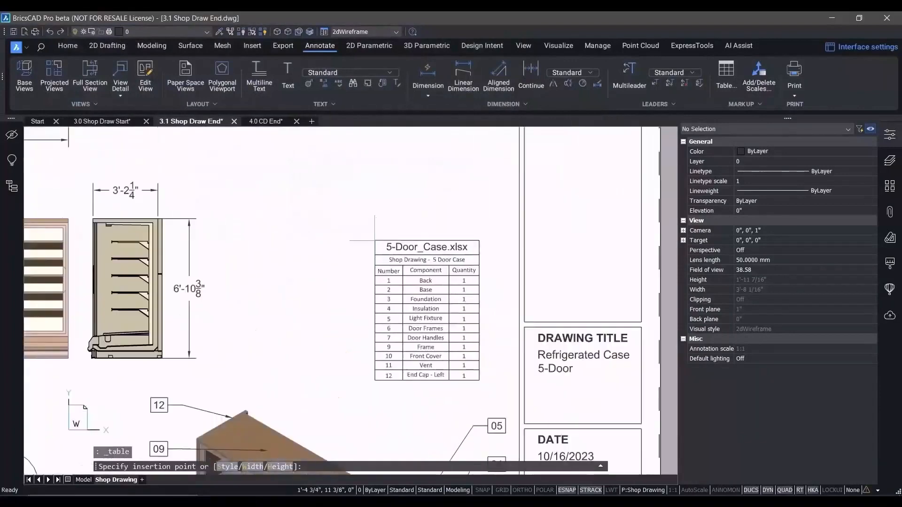
click(387, 201)
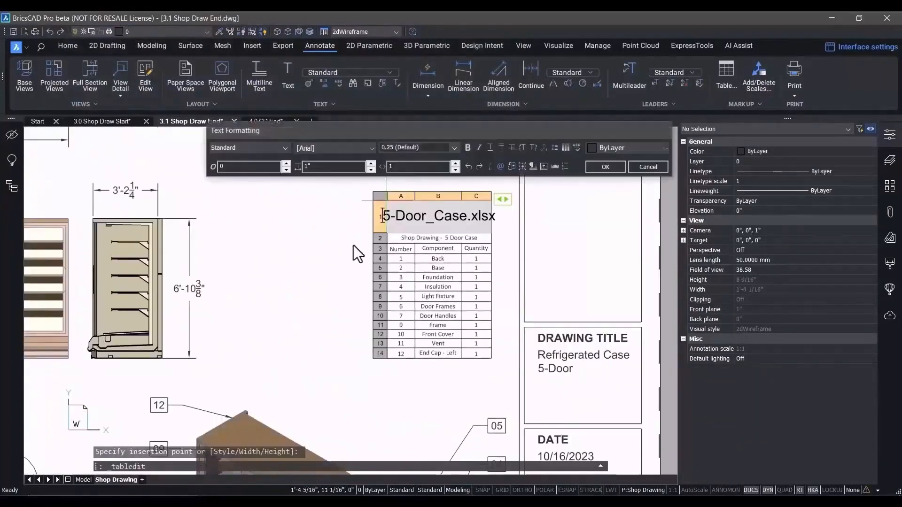
click(565, 185)
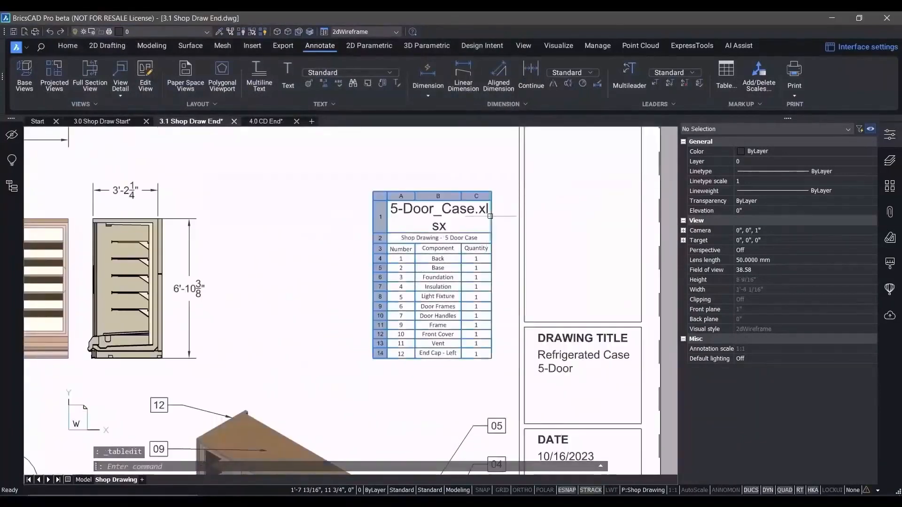
Step: Widen the component table to 3 1/16" by stretching its upper corner so the title fits on one line
click(491, 205)
click(489, 198)
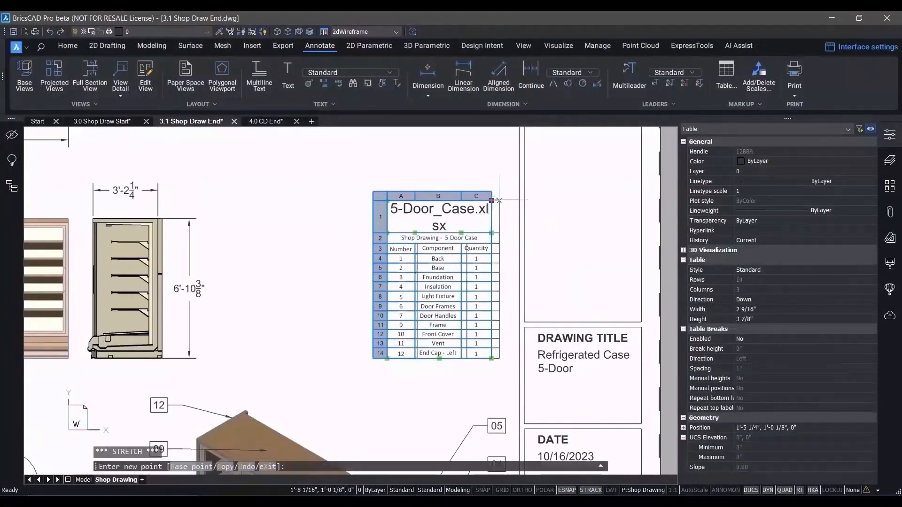
click(515, 200)
Step: Insert an empty row above the Frame row (number 9) in the component table
scroll(458, 325, up, 2)
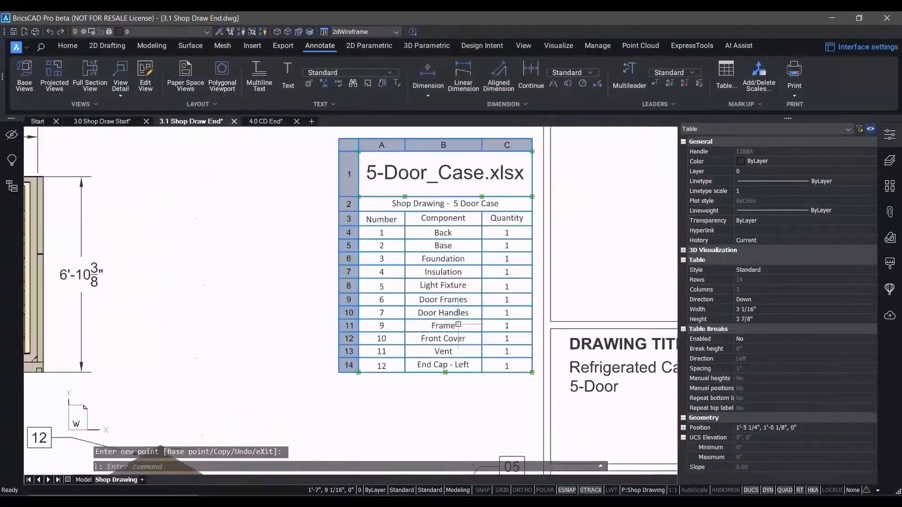
click(394, 329)
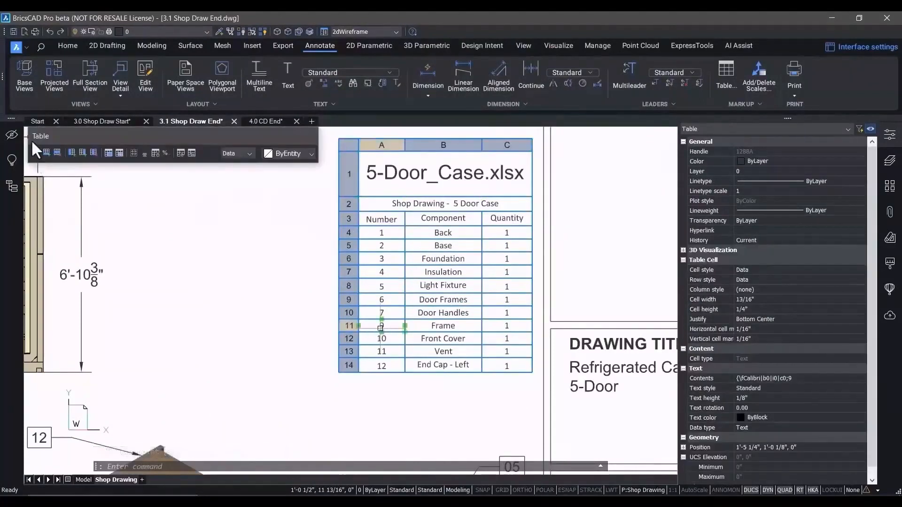
click(35, 153)
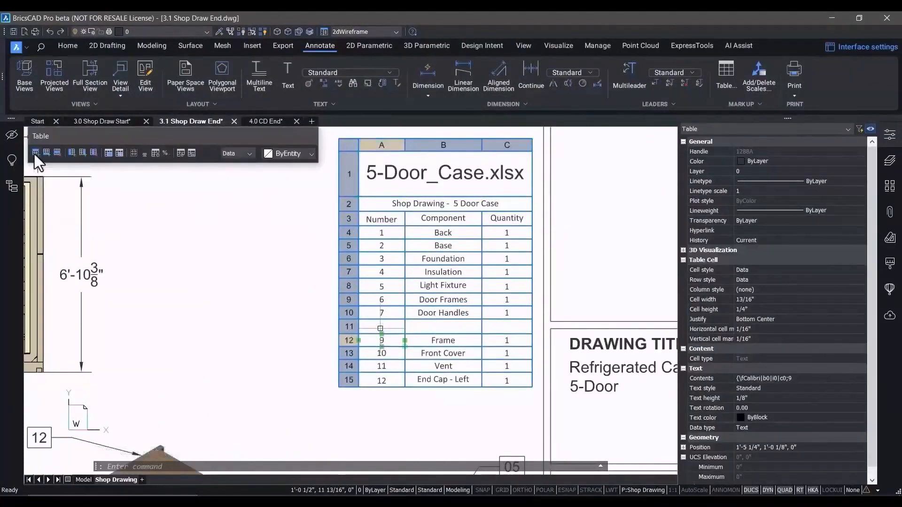
click(545, 355)
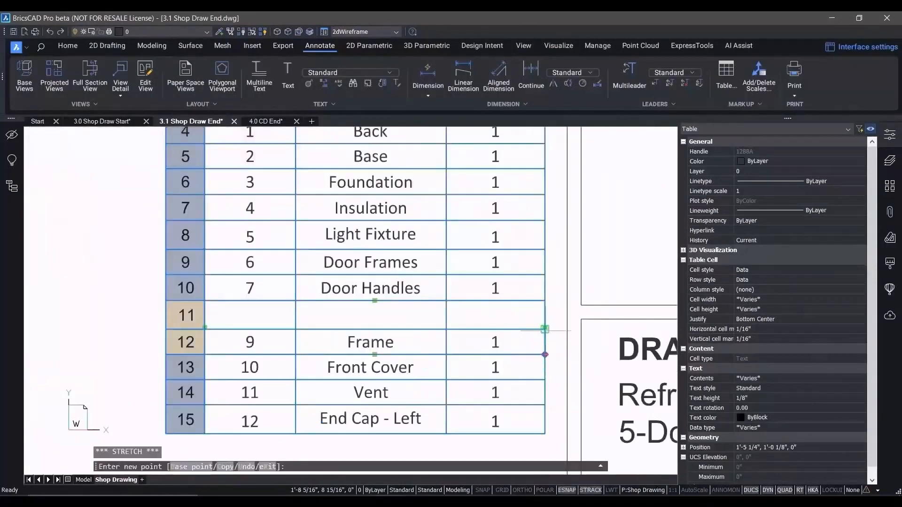
key(Escape)
key(Escape)
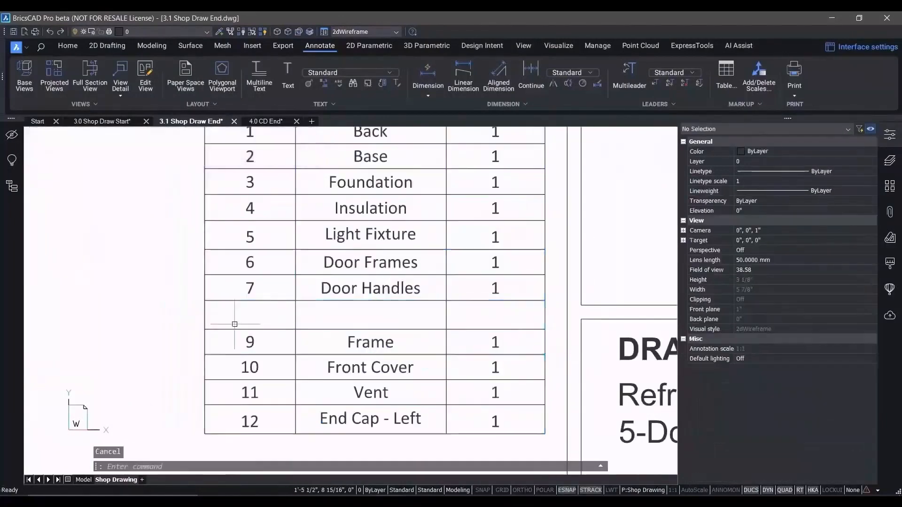
Step: Select the Frame row's three cells and autofill their contents upward into the empty row
drag(239, 334, 533, 357)
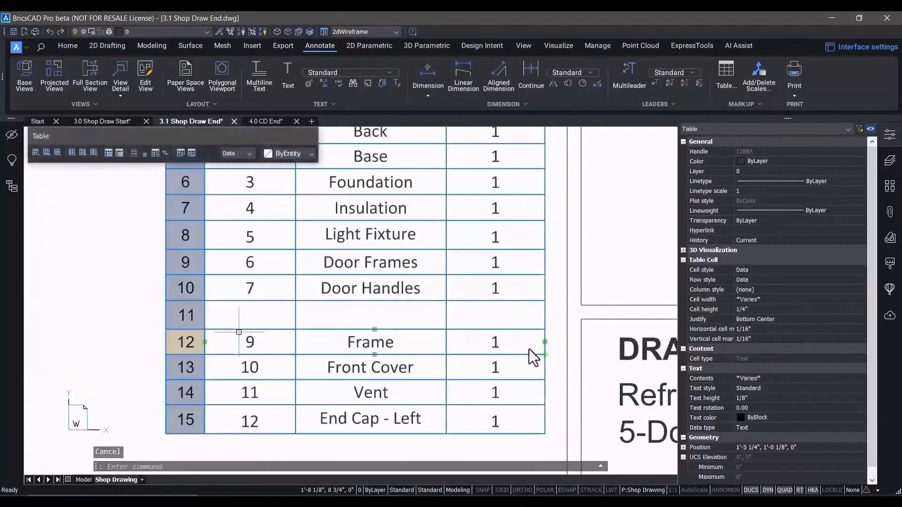
click(545, 355)
click(545, 329)
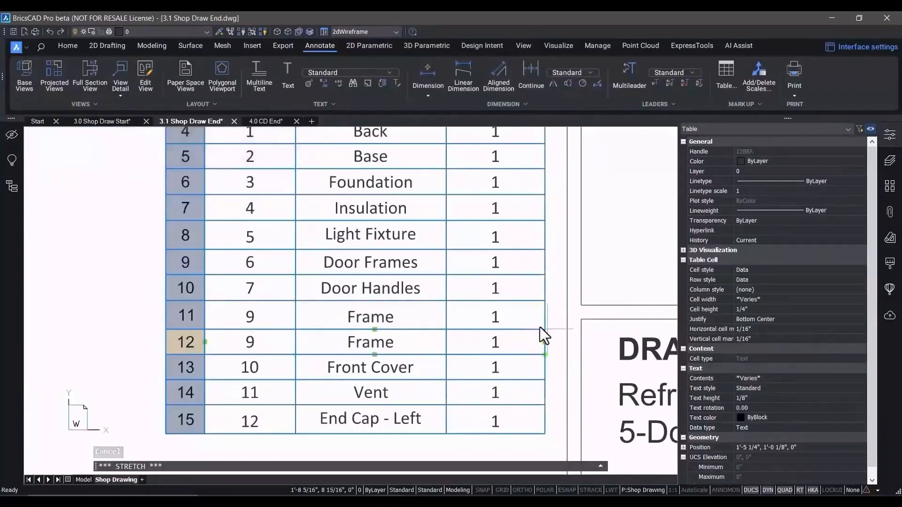
Step: Change the copied row above Frame to number 8, component Shelves and quantity 5
click(254, 323)
key(Escape)
double_click(254, 322)
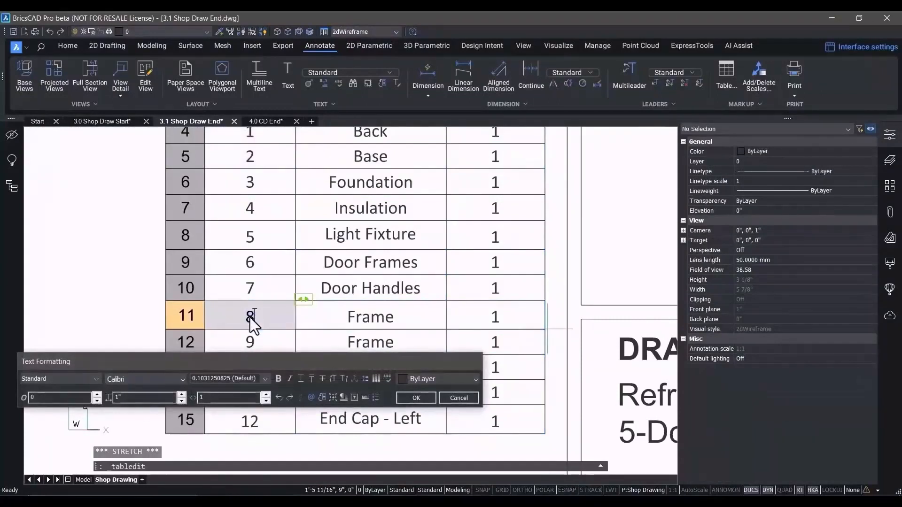
key(Tab)
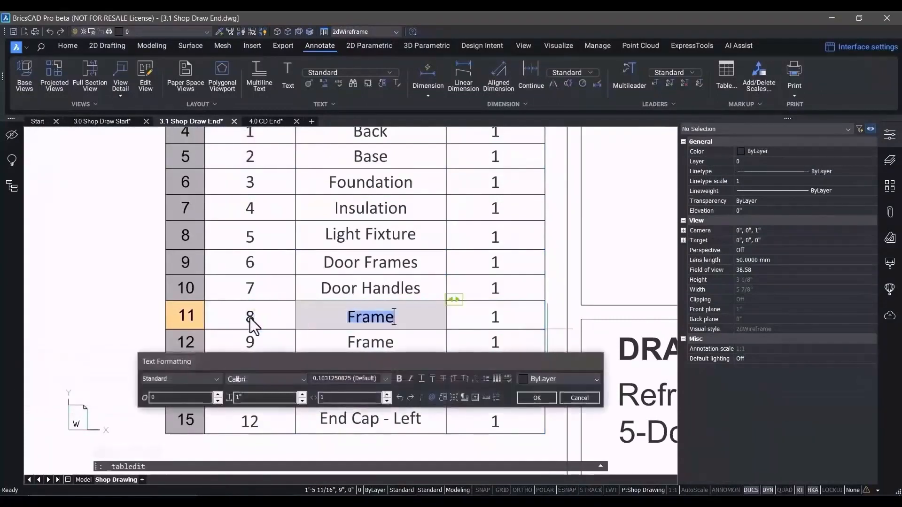
text(Shelves)
key(Tab)
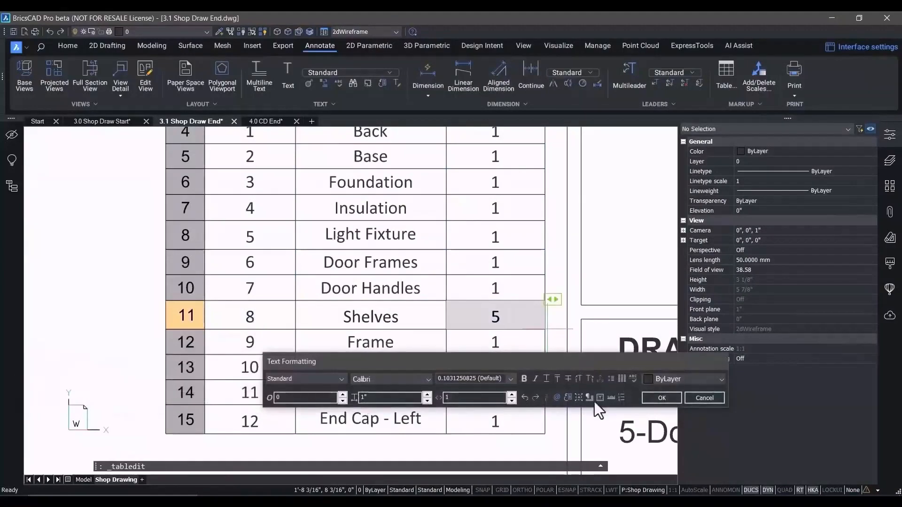
click(649, 398)
Step: Place a multileader labelled 08 below the isometric case, pointing to the lowest shelf at its open end
scroll(499, 344, down, 3)
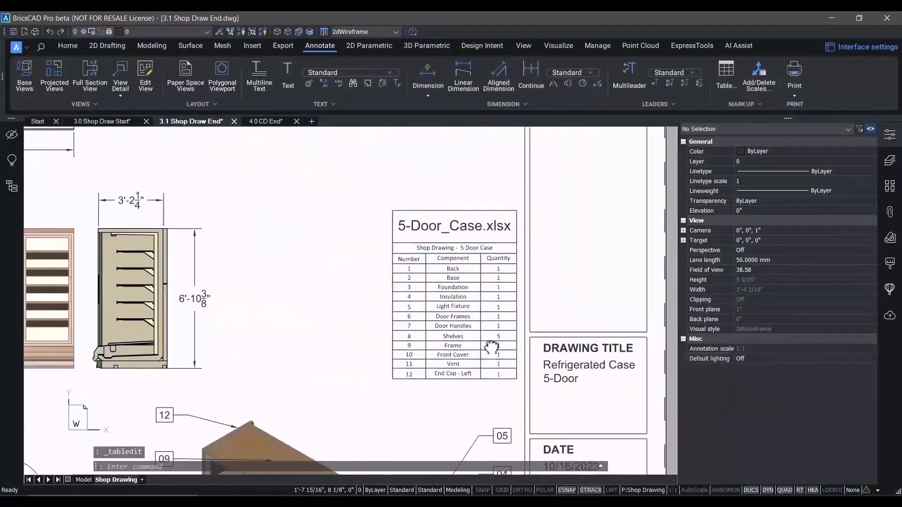
middle_drag(492, 346, 510, 84)
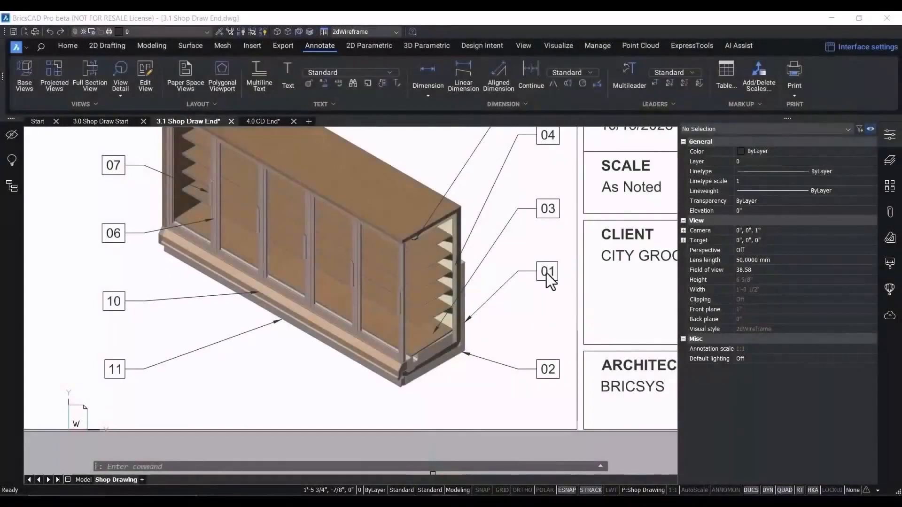
click(618, 82)
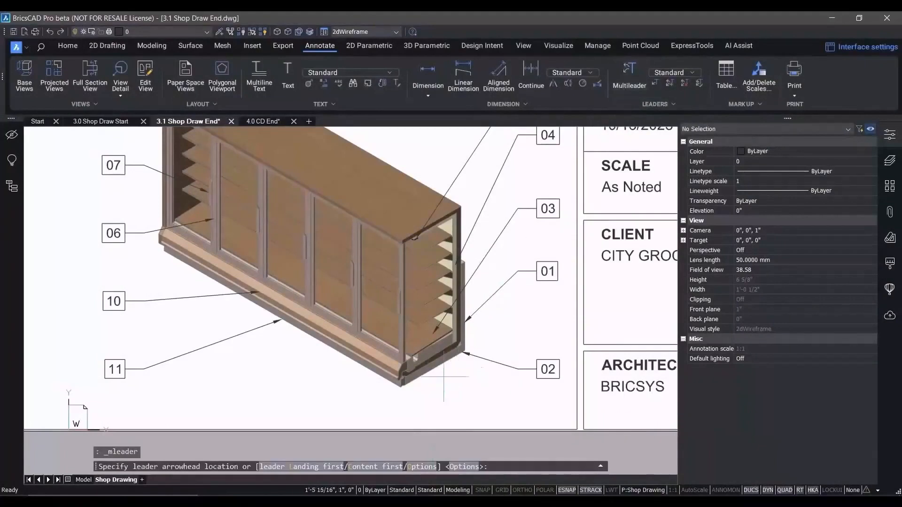
click(416, 360)
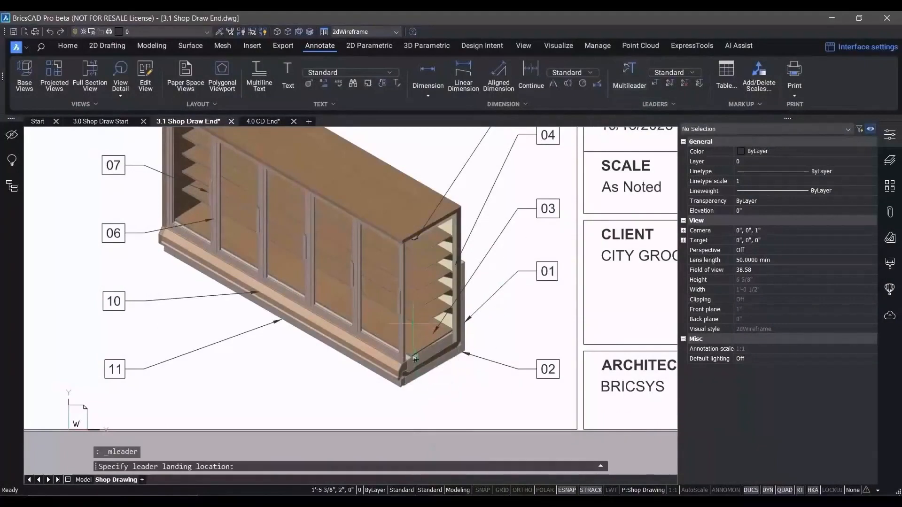
click(451, 403)
text(08)
click(632, 354)
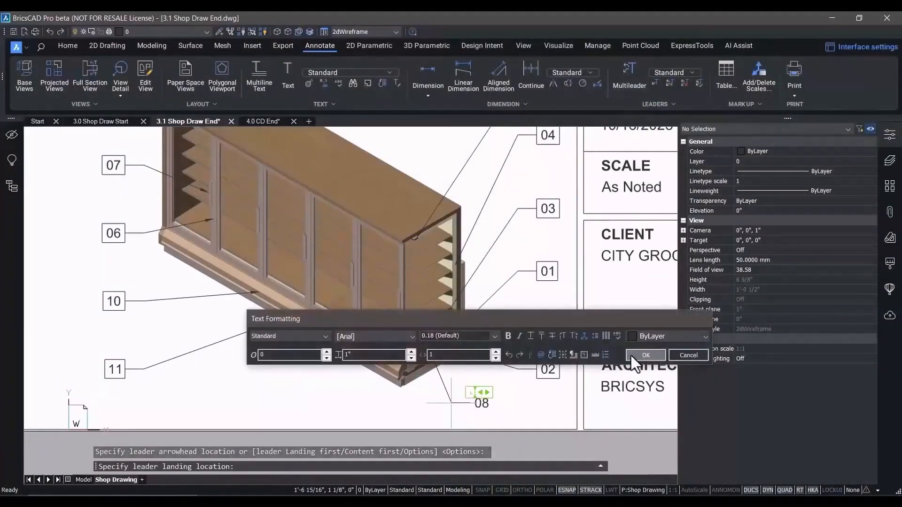
Step: Add more leader arrows to the 08 callout, pointing to the other shelves stacked above the first
click(671, 84)
click(478, 403)
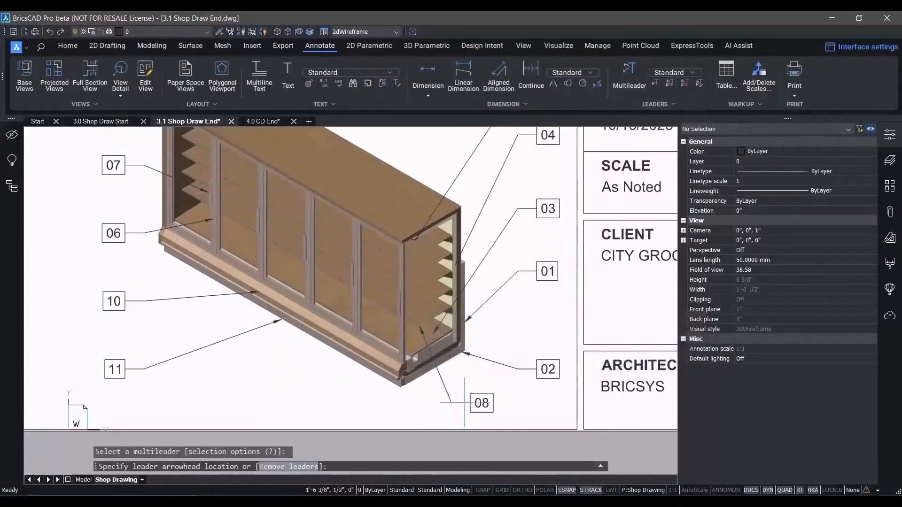
click(419, 307)
key(Return)
click(419, 291)
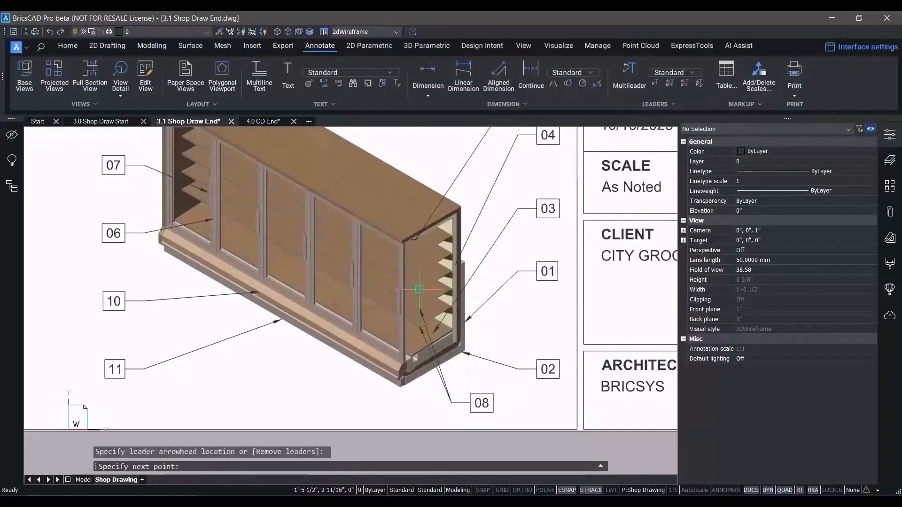
key(Return)
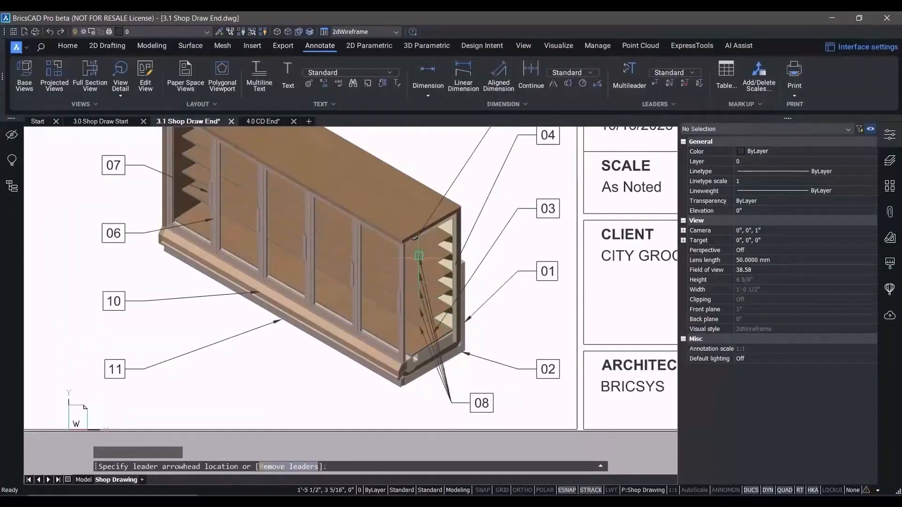
click(419, 256)
key(Return)
key(Return)
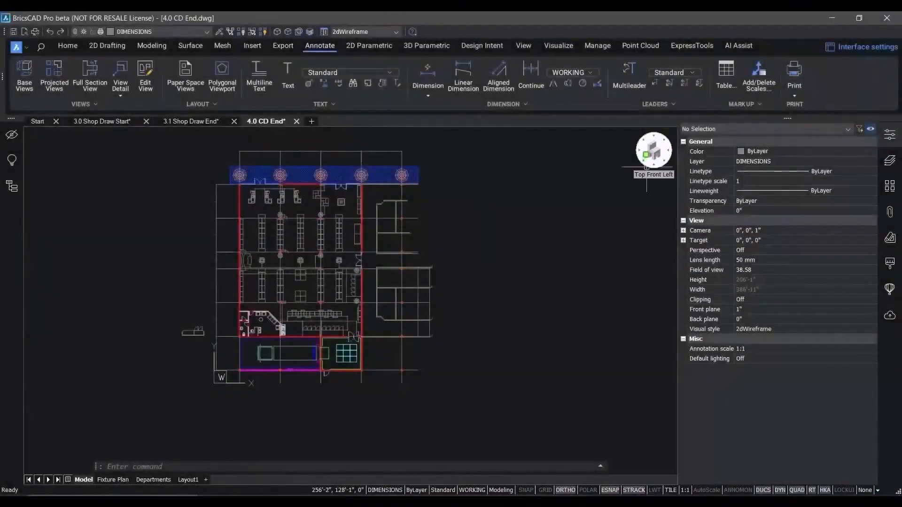
Step: Restore the saved TRIM view in the 4.0 CD End drawing and hide the entity properties
right_click(647, 161)
mouse_move(666, 174)
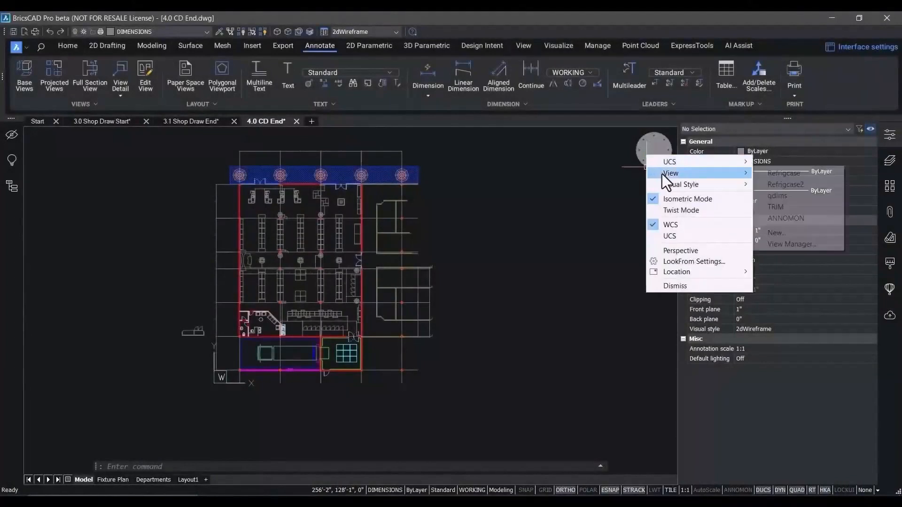
click(789, 207)
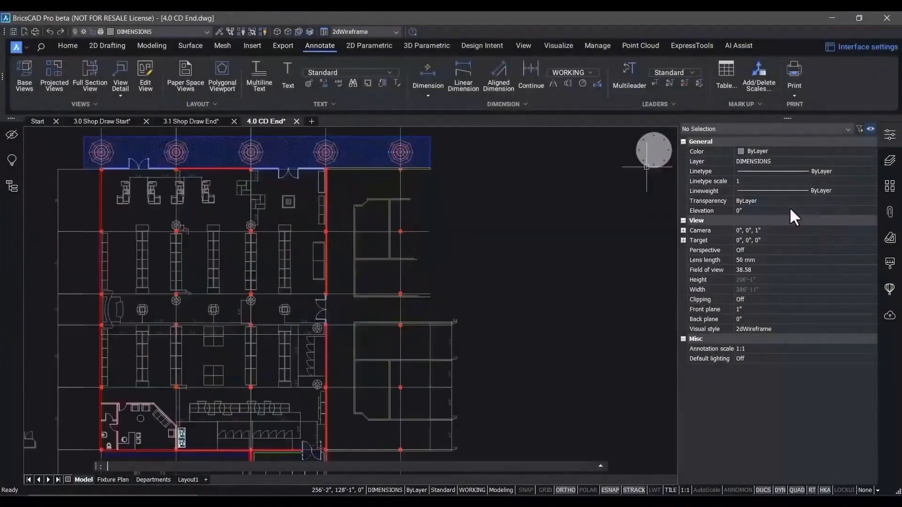
click(890, 134)
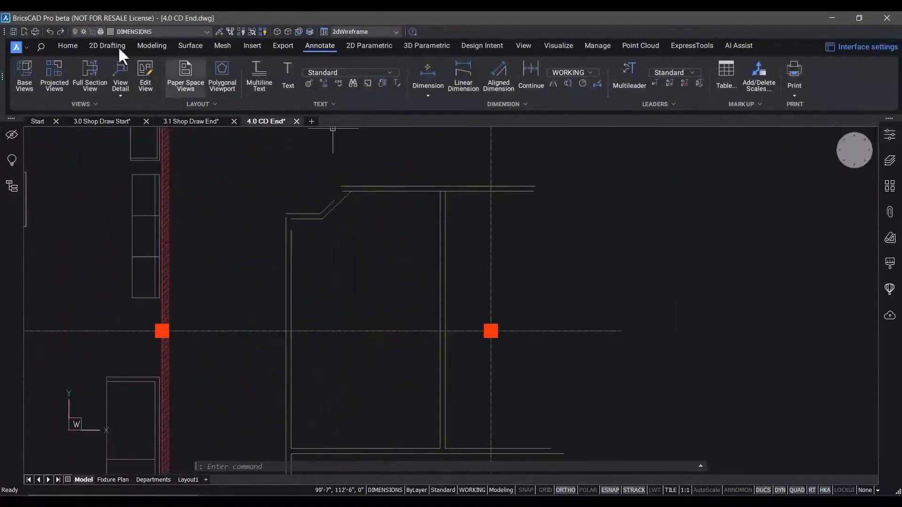
Step: Trim the upper wall's lower line between the vertical partition's two lines, using the crossed wall lines and grid line as cutting edges
click(98, 45)
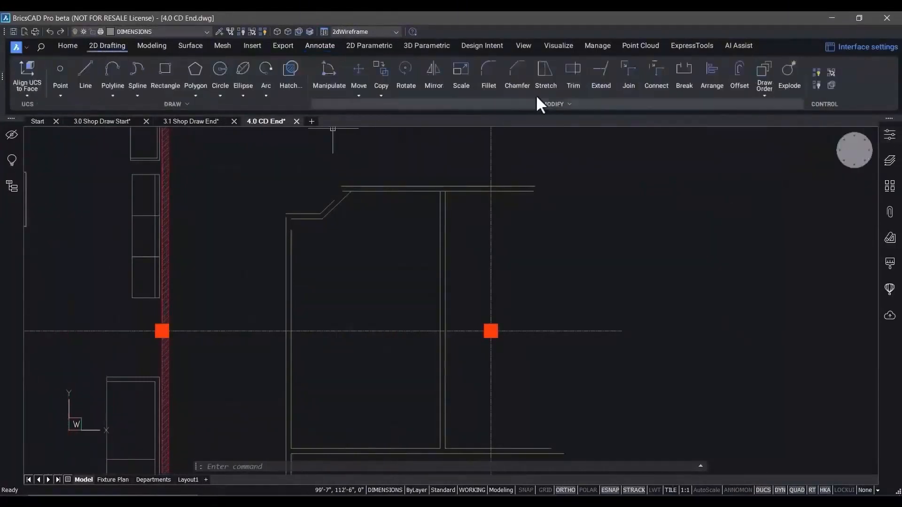
click(570, 82)
drag(542, 161, 242, 287)
key(Return)
scroll(491, 331, up, 3)
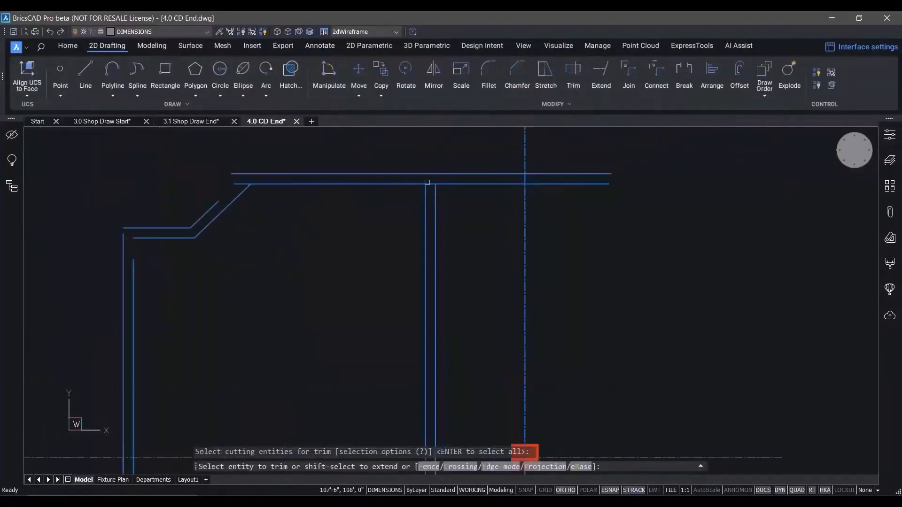
click(427, 183)
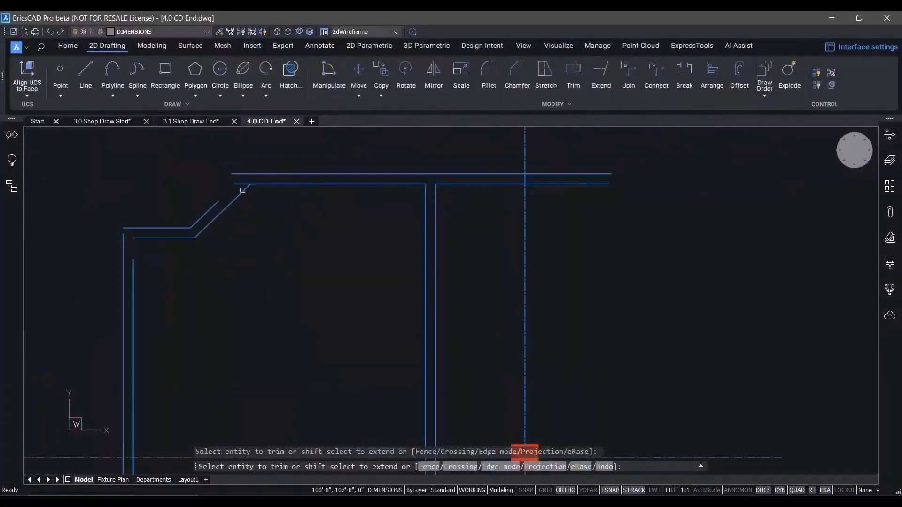
Step: Clean up the angled corner by trimming the wall stubs and extending the diagonal and vertical wall lines until they meet
click(235, 184)
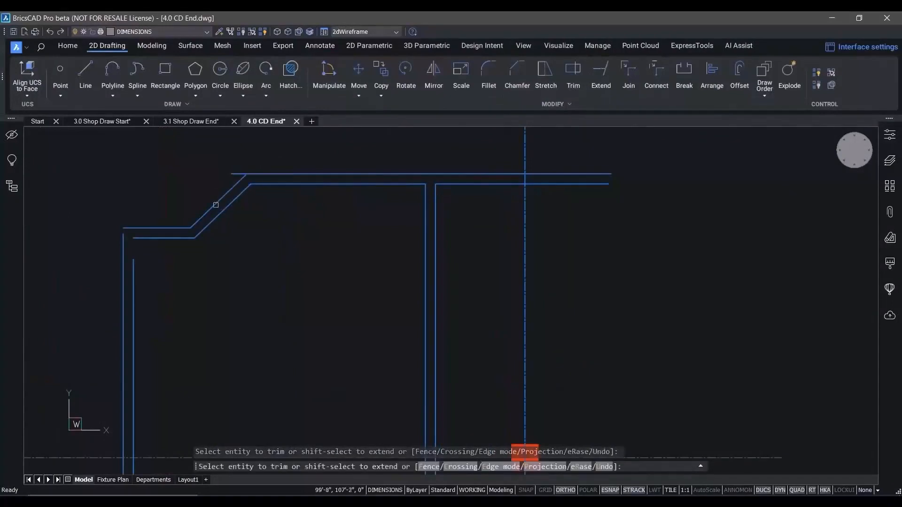
shift+click(135, 282)
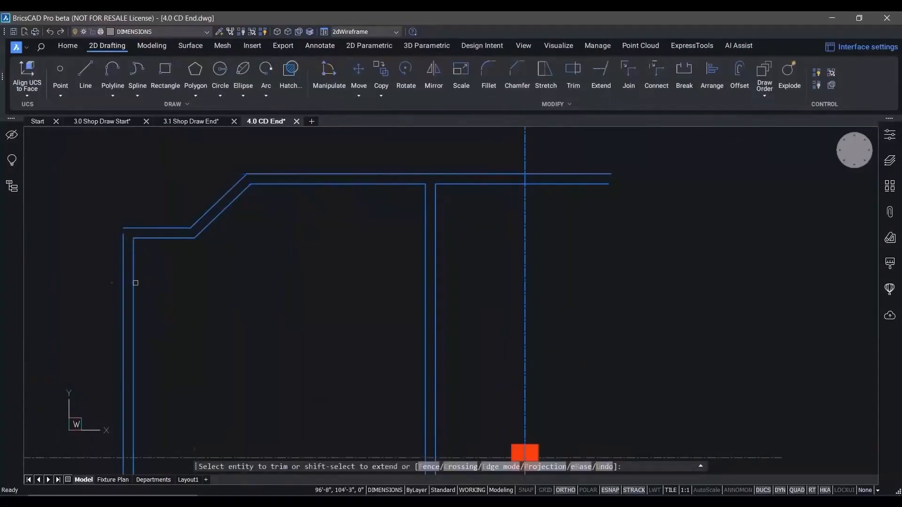
shift+click(121, 243)
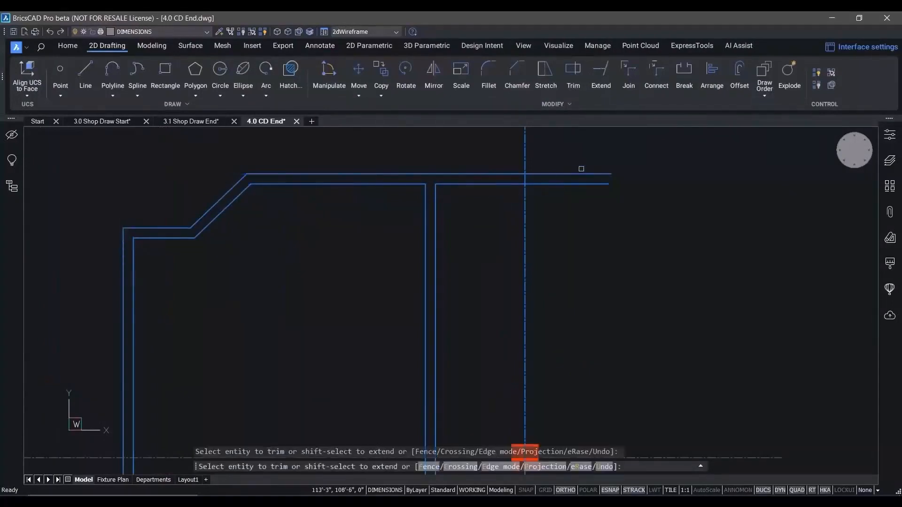
Step: Trim both horizontal lines of the upper wall where they run past the vertical grid line
click(610, 151)
click(576, 211)
key(Return)
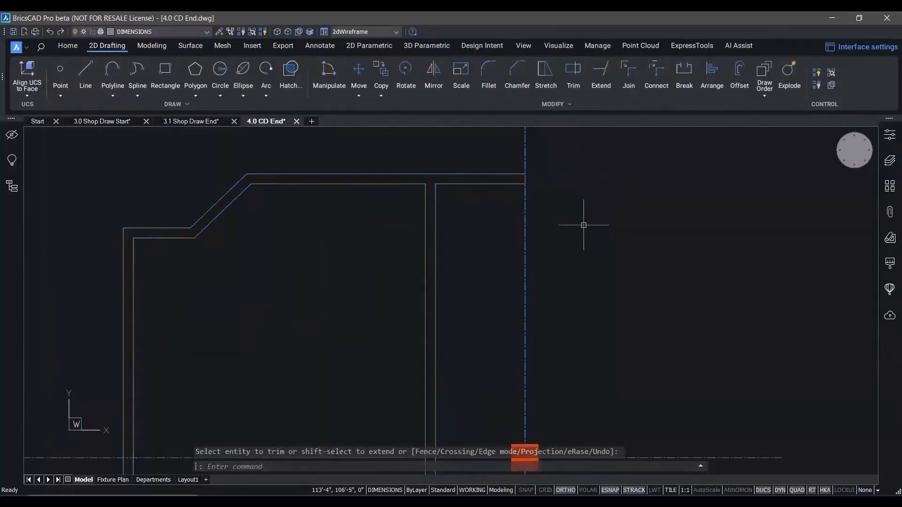
Step: Quick-dimension the crossed wall lines with one continuous row of horizontal dimensions above the upper wall
click(326, 46)
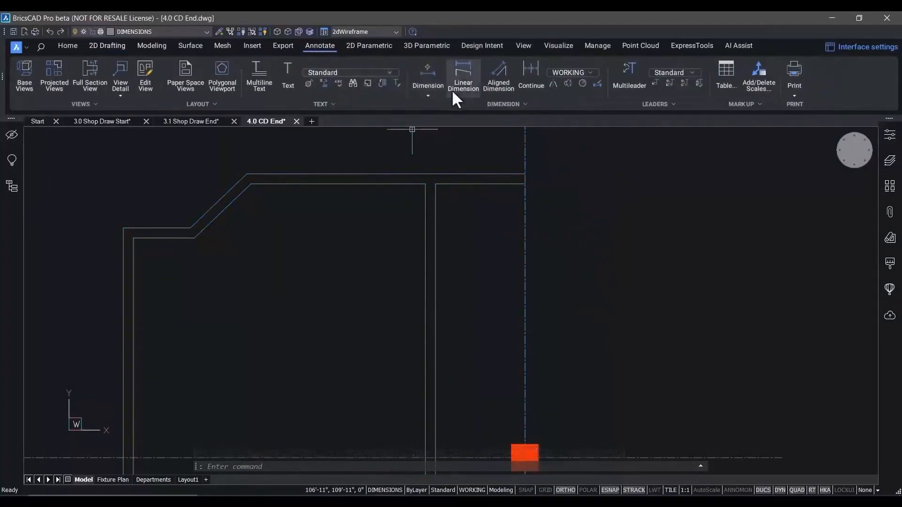
click(429, 97)
click(458, 132)
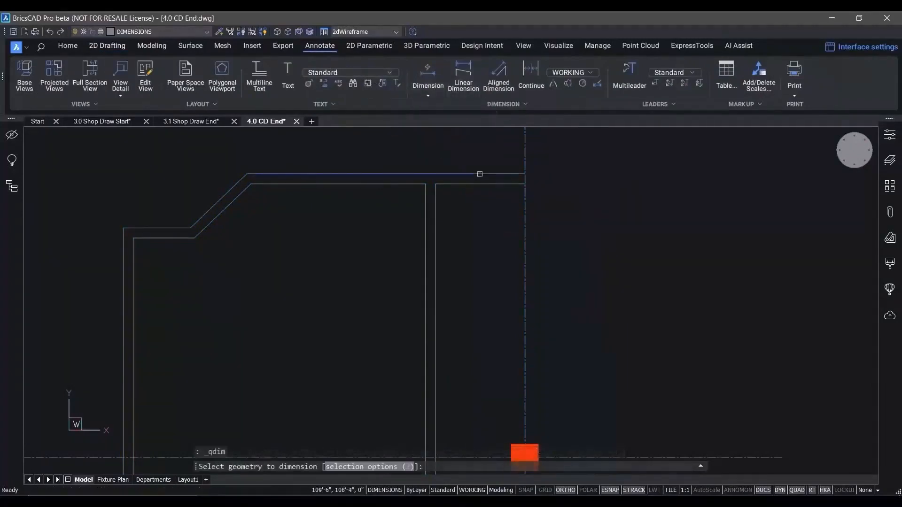
click(480, 174)
mouse_move(486, 147)
mouse_down()
mouse_move(258, 382)
mouse_move(94, 362)
mouse_up()
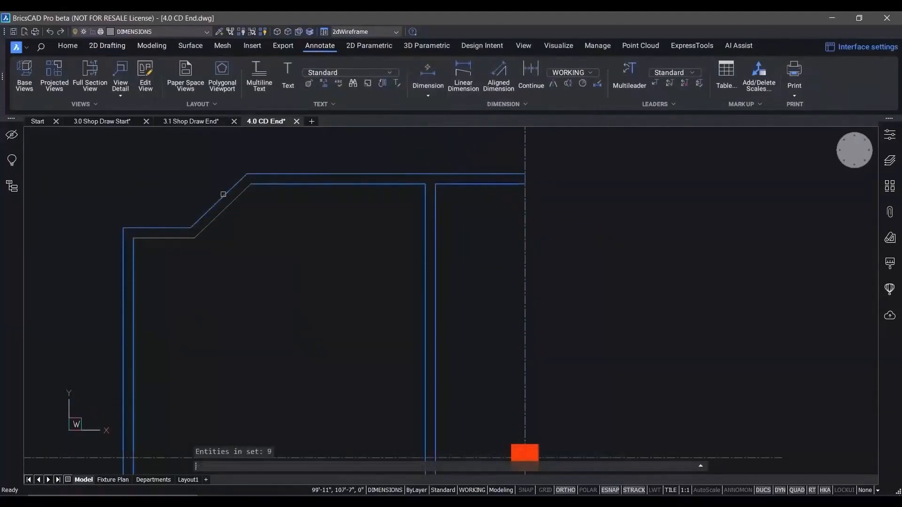
key(Return)
middle_drag(258, 235, 285, 340)
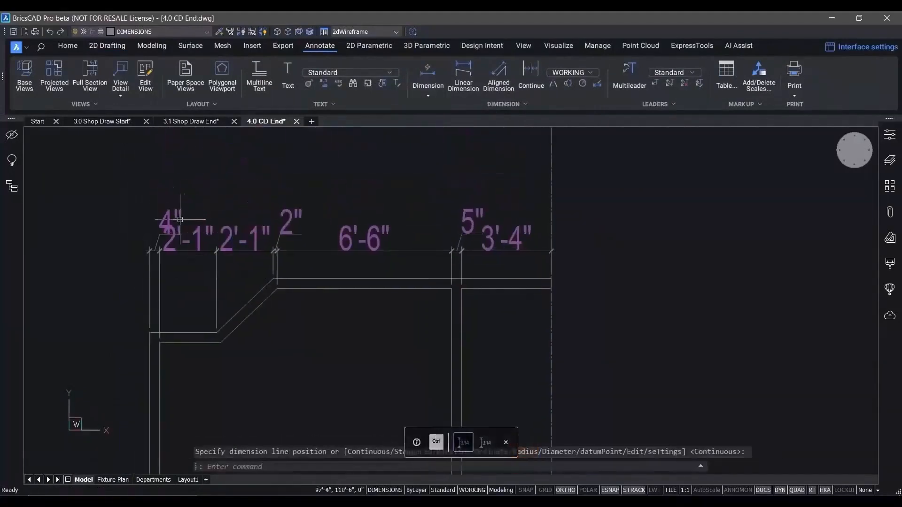
Step: Move the leftmost 4" dimension text outward with its leader, clear of the neighbouring dimension
click(168, 219)
click(160, 222)
click(112, 221)
key(Escape)
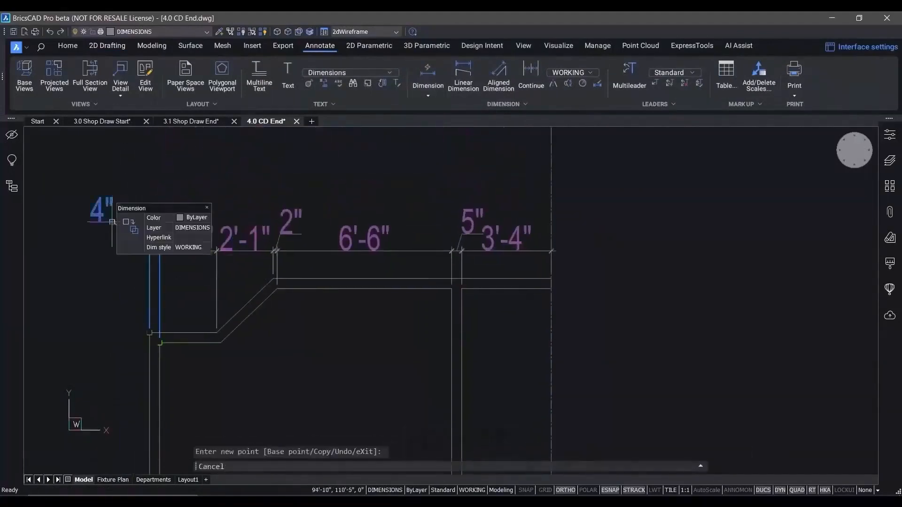
Step: Restore the saved ANNOMON view and turn on the annotation monitor
right_click(858, 147)
mouse_move(858, 167)
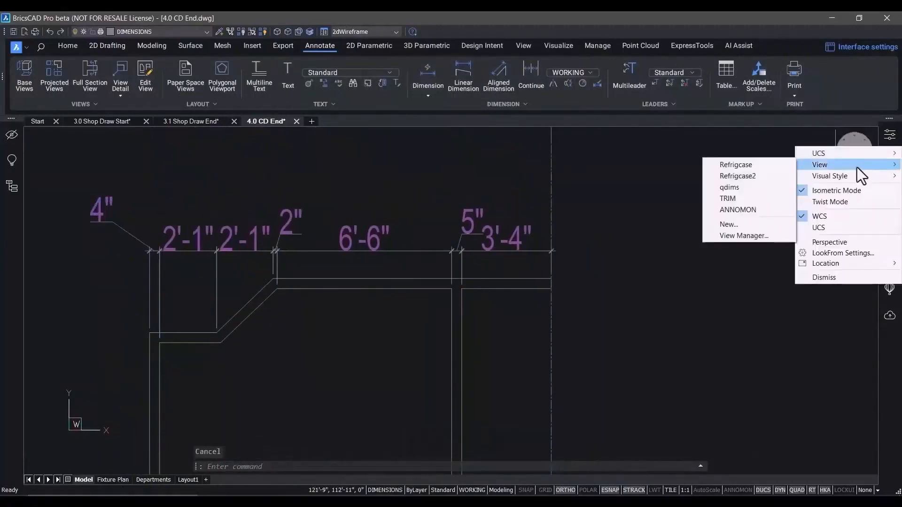
click(769, 210)
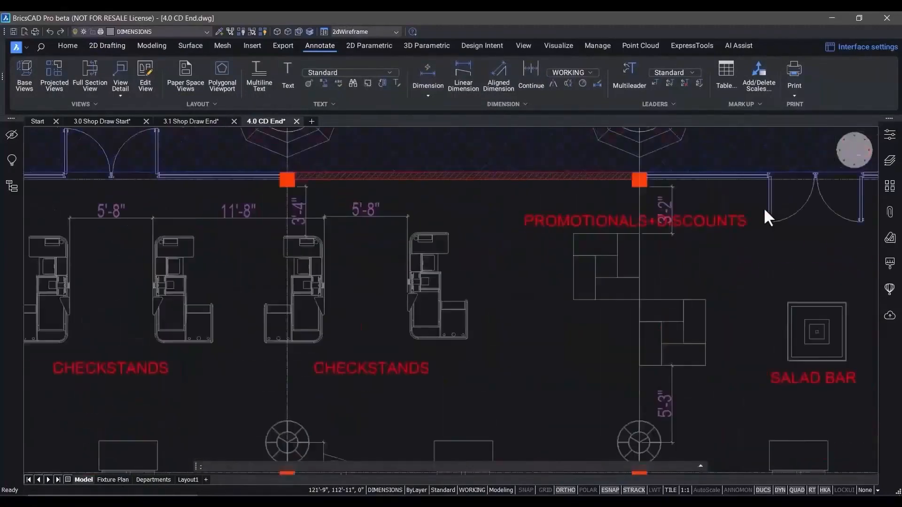
click(738, 490)
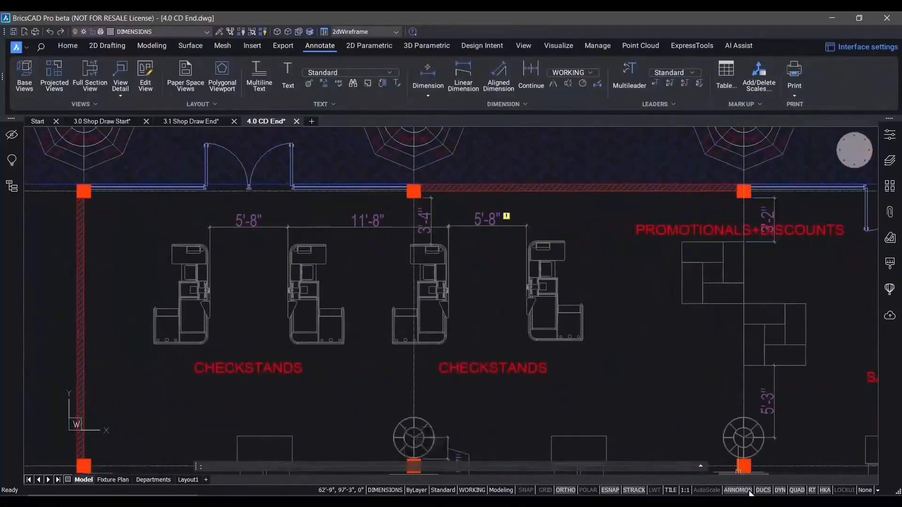
Step: Inspect the properties of the flagged 5'-8" dimension between the checkstands, including its Associative property
scroll(498, 226, up, 4)
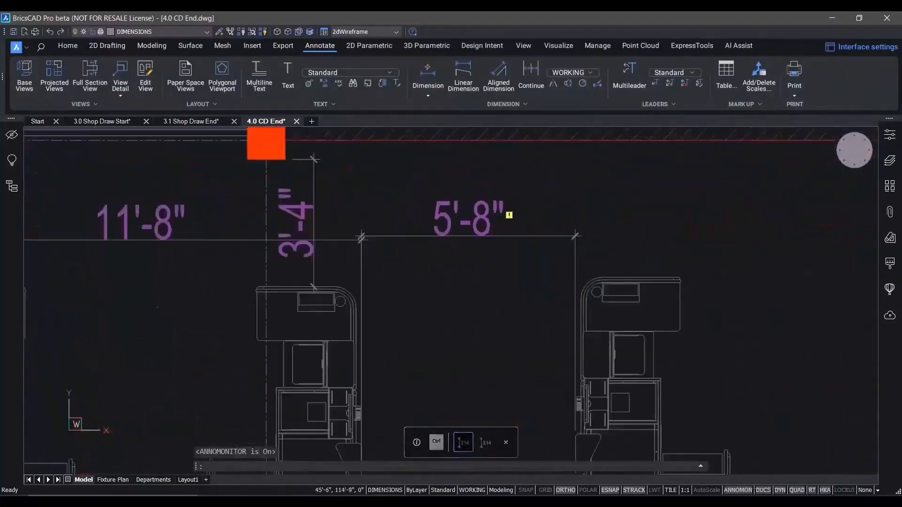
scroll(463, 178, down, 1)
scroll(463, 178, up, 2)
click(463, 178)
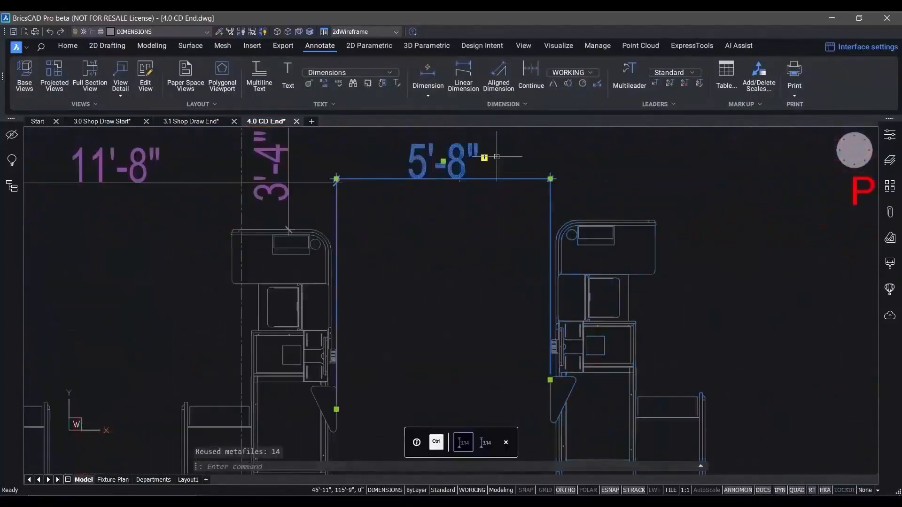
click(889, 135)
click(703, 350)
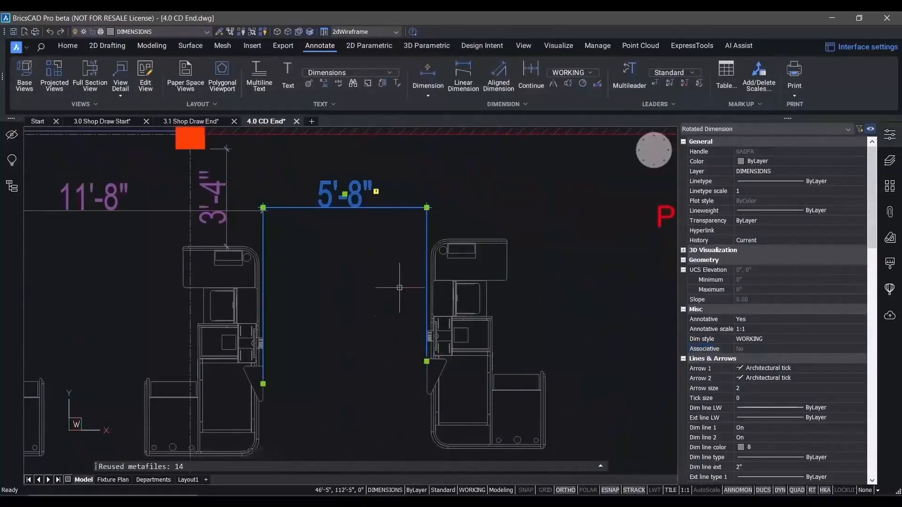
scroll(421, 275, up, 3)
scroll(419, 212, down, 3)
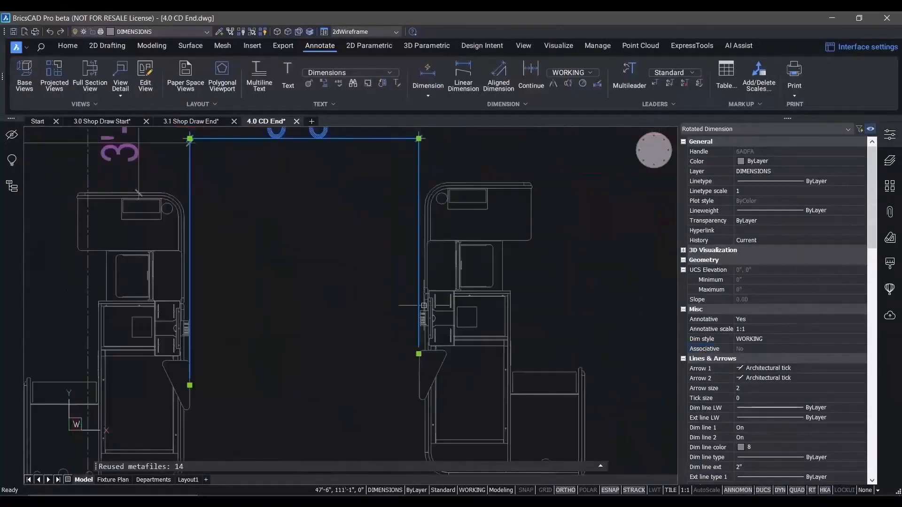
key(Escape)
Step: Reassociate the flagged 5'-8" dimension, attaching its extension line origins to the facing edges of the two checkstands
click(511, 104)
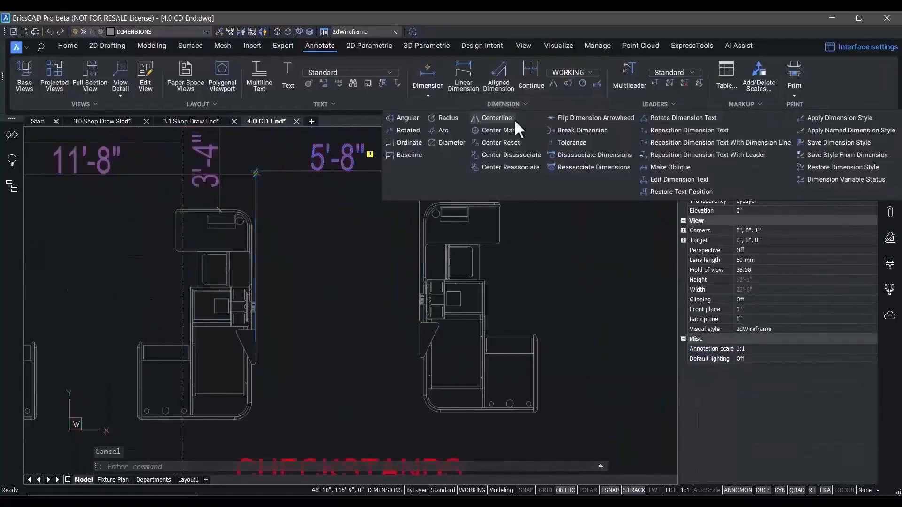
click(597, 170)
click(350, 150)
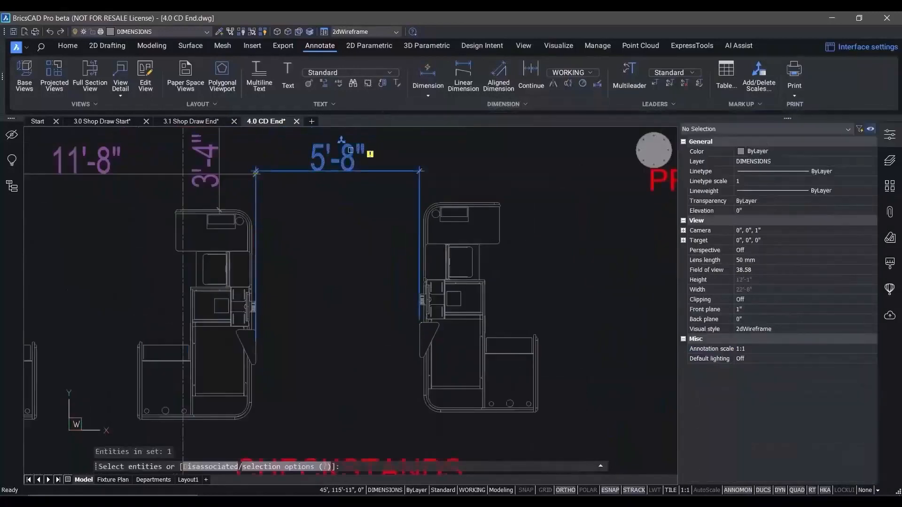
key(Return)
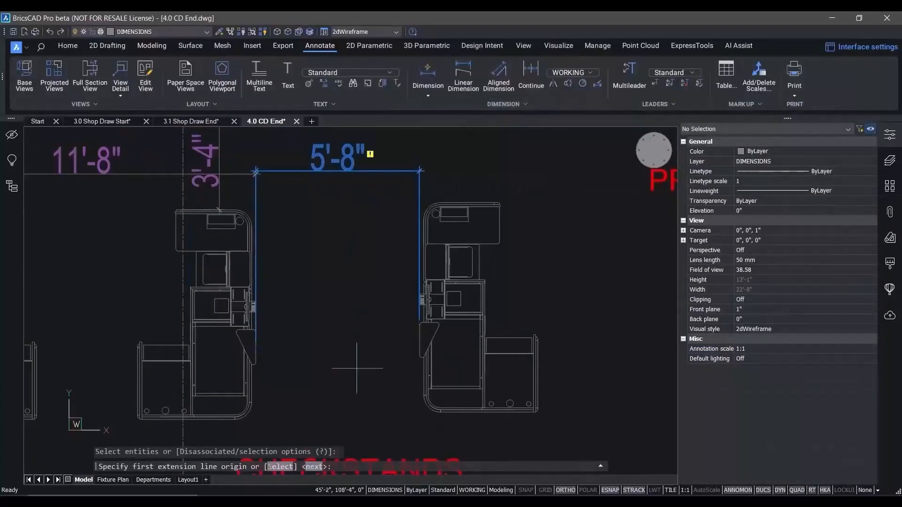
click(318, 467)
scroll(375, 329, up, 3)
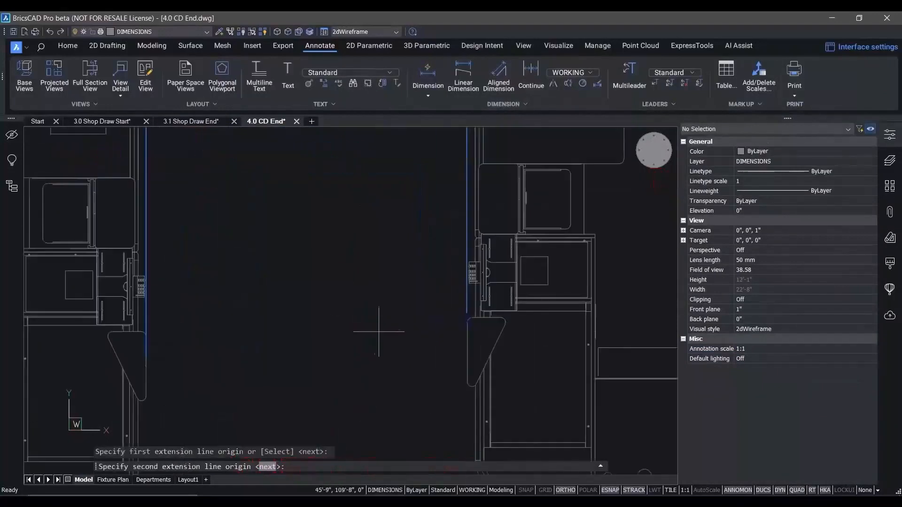
click(466, 350)
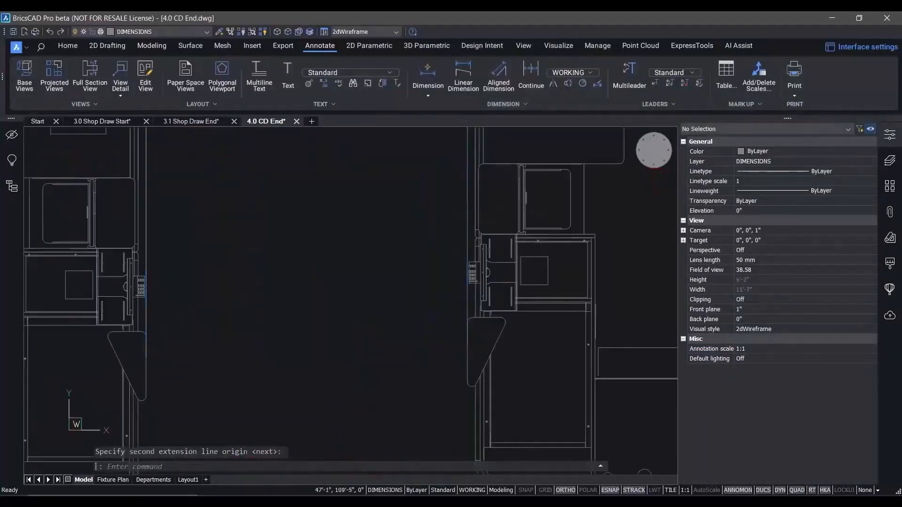
Step: Check the Associative property of the reassociated dimension between the checkstands
scroll(402, 231, down, 4)
click(403, 230)
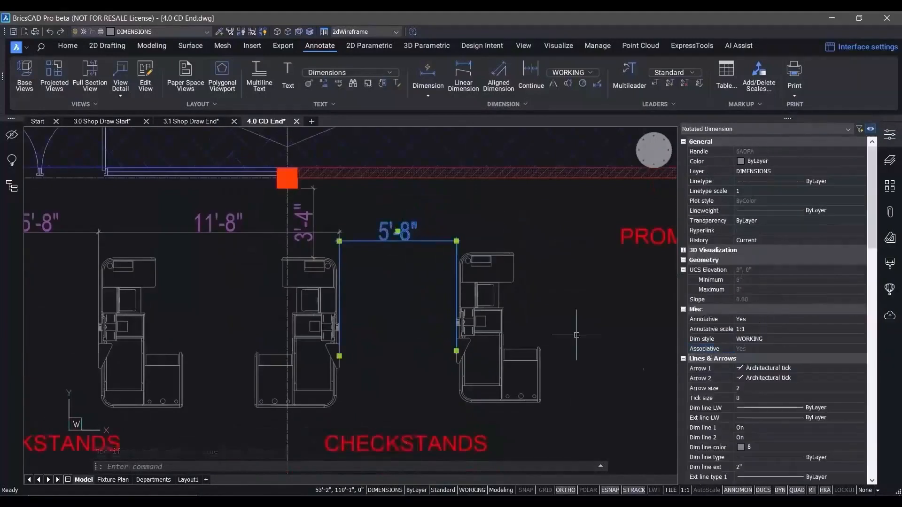
key(Escape)
Step: Move the rightmost checkstand block horizontally away from its neighbour, leaving a gap of about 7'-5"
click(503, 402)
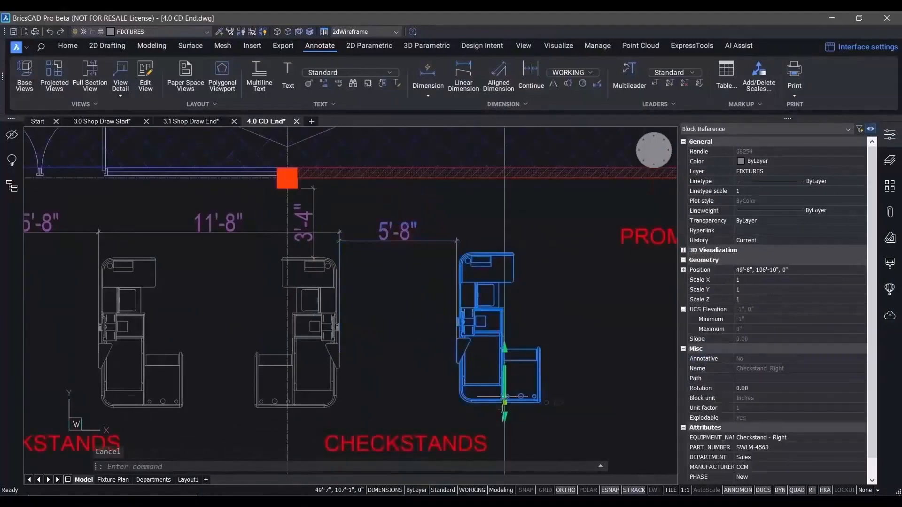
click(504, 403)
key(Return)
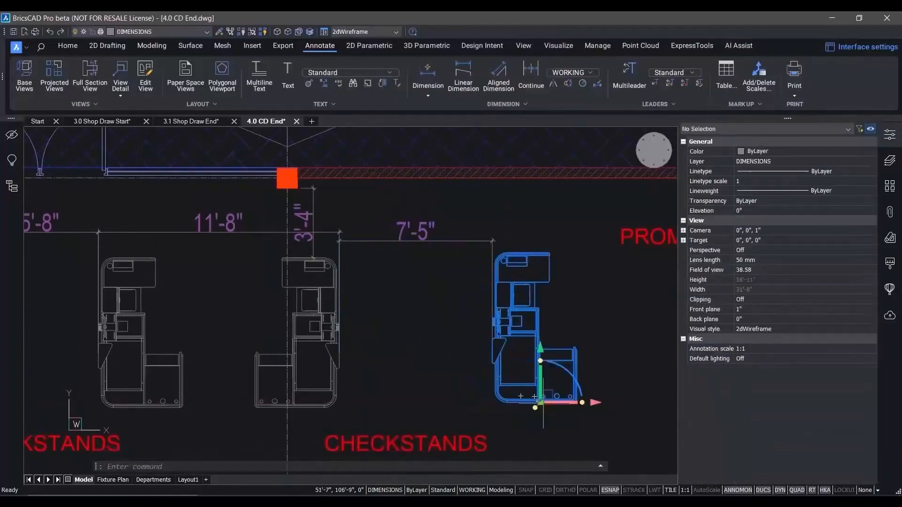
key(Escape)
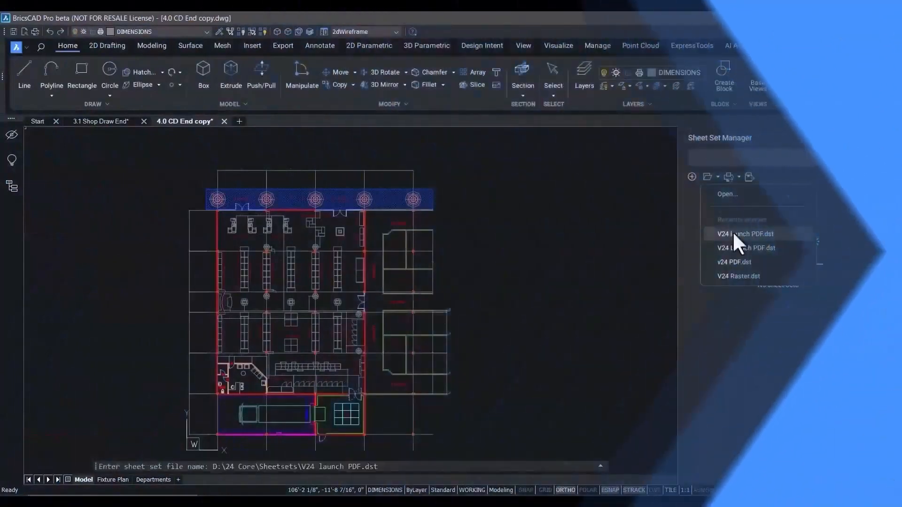
Step: Open the sheet set V24 launch PDF.dst and show the details of the 4.0 CD End copy - Fixture Plan sheet
click(732, 231)
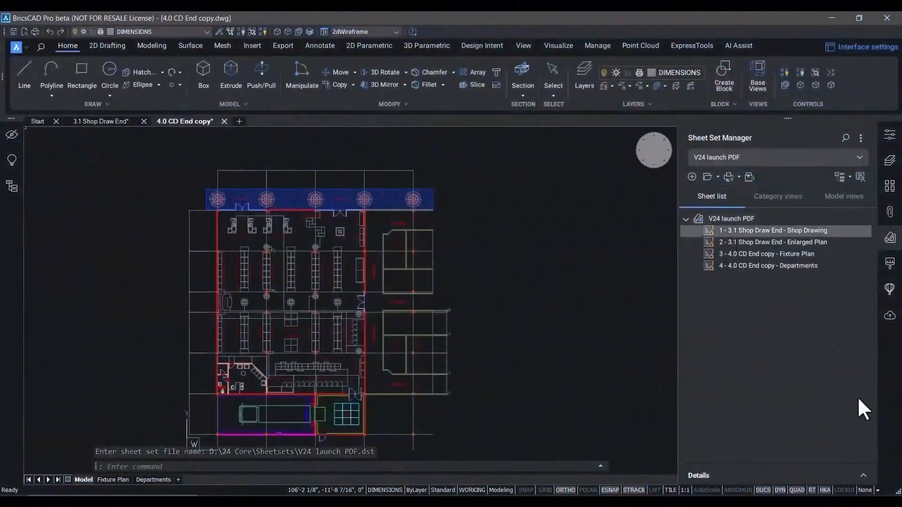
click(863, 476)
click(742, 255)
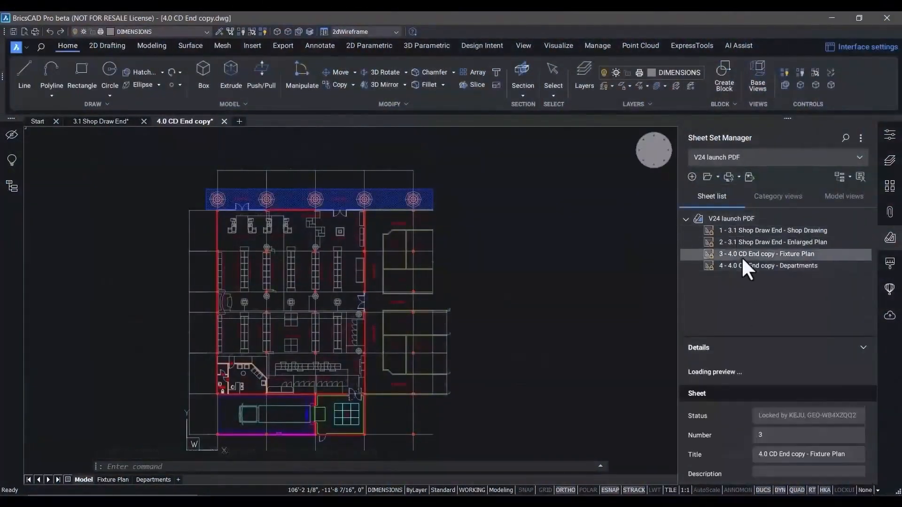
Step: Add the V24 SSM folder as a new location for the sheet set's model views
click(769, 196)
click(843, 197)
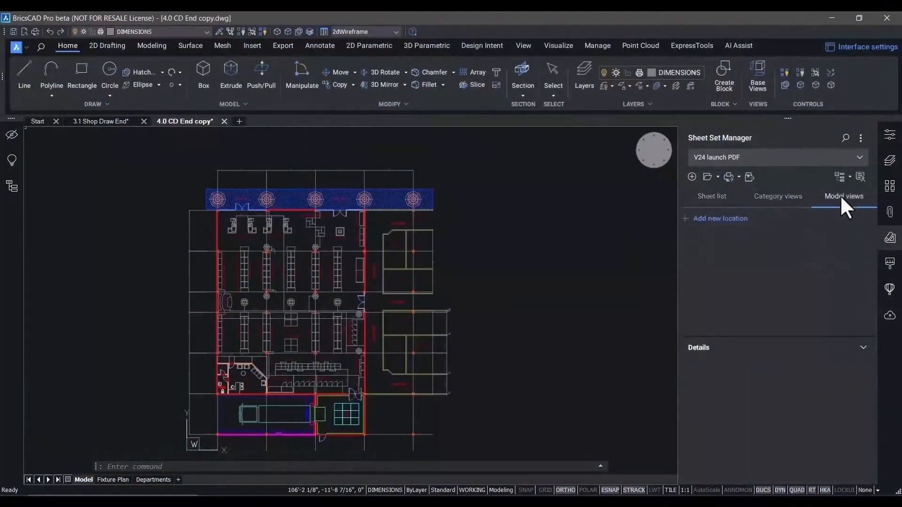
click(685, 218)
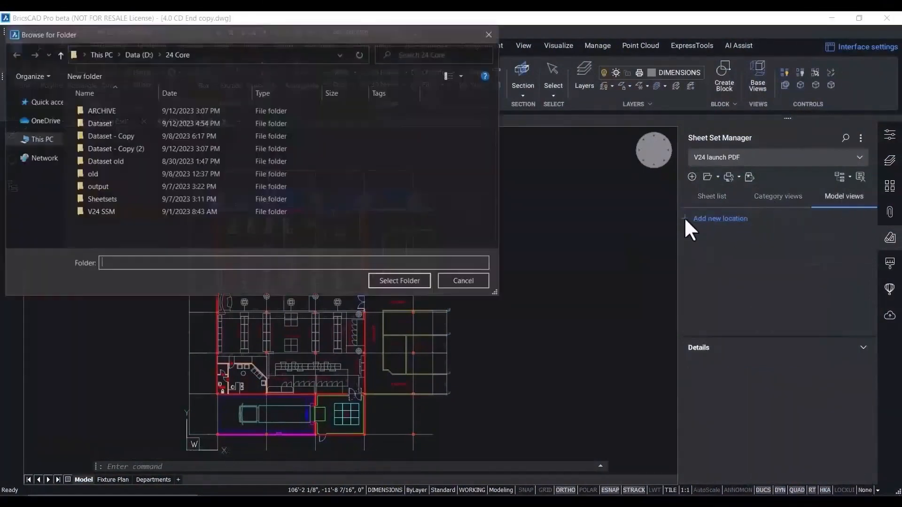
click(94, 213)
click(384, 282)
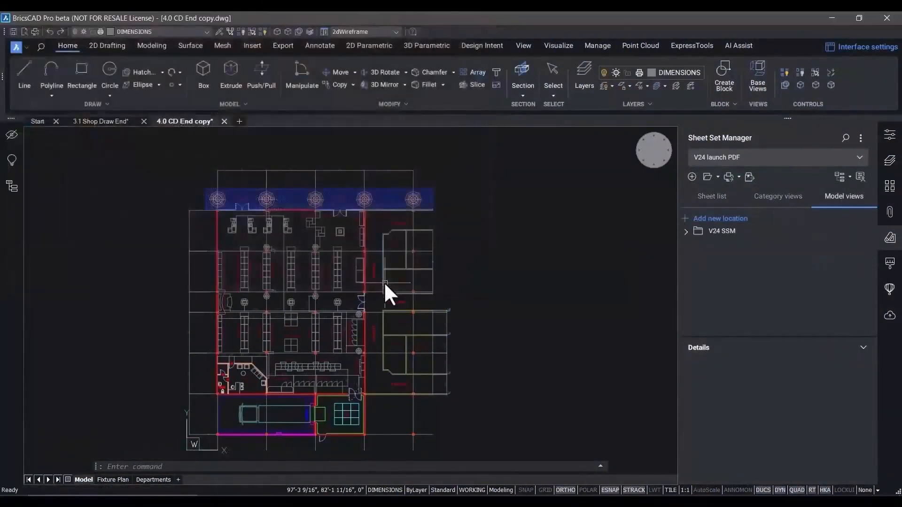
Step: Place the RefCASE model view from 4.0 CD End copy.dwg near the top of 3.1 Shop Draw End's Enlarged Plan layout
click(685, 232)
click(696, 254)
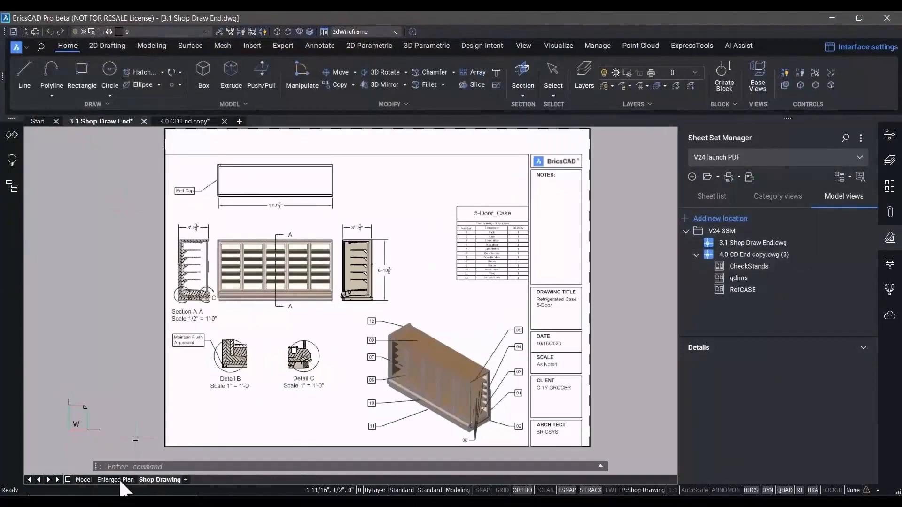
click(116, 479)
drag(742, 290, 312, 270)
right_click(332, 271)
click(368, 398)
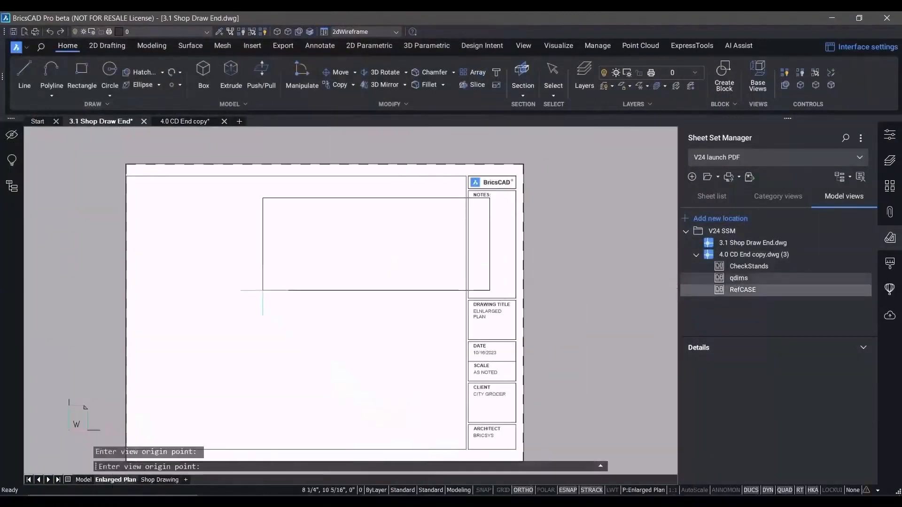
click(229, 278)
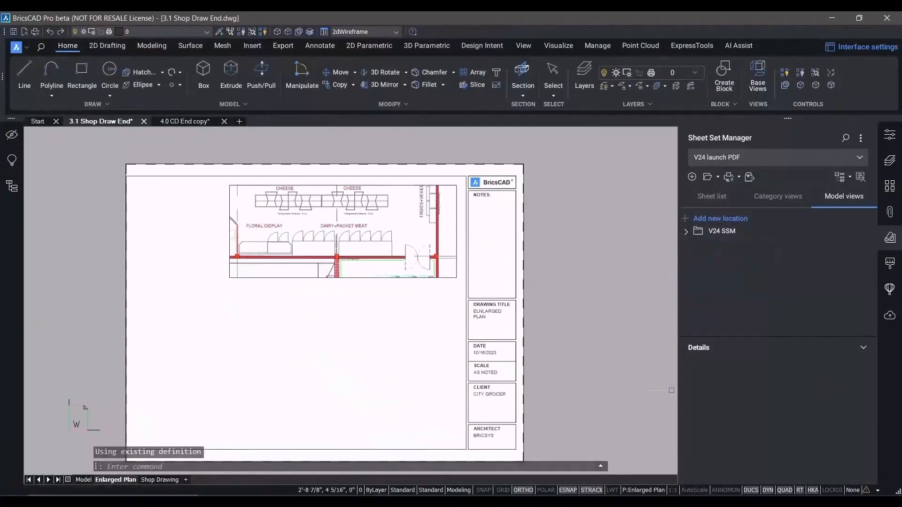
Step: Publish the whole V24 launch PDF sheet set from the sheet list
click(716, 194)
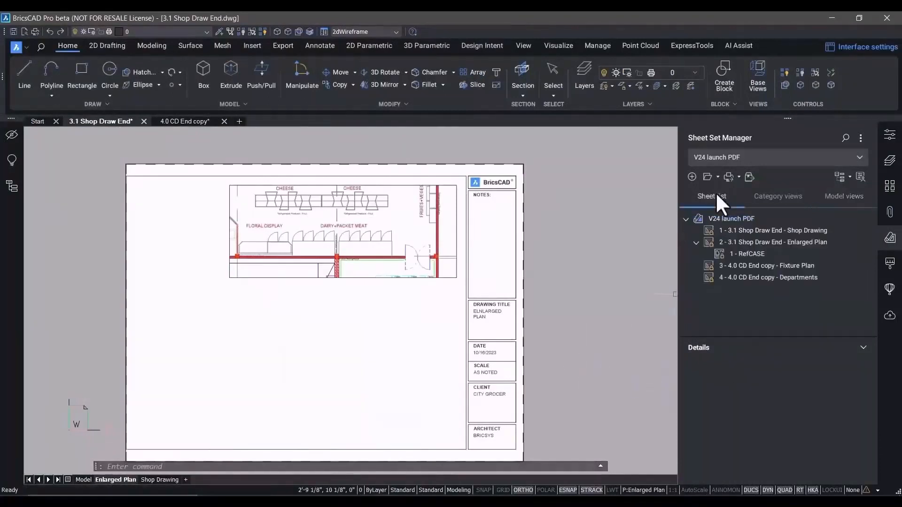
right_click(725, 217)
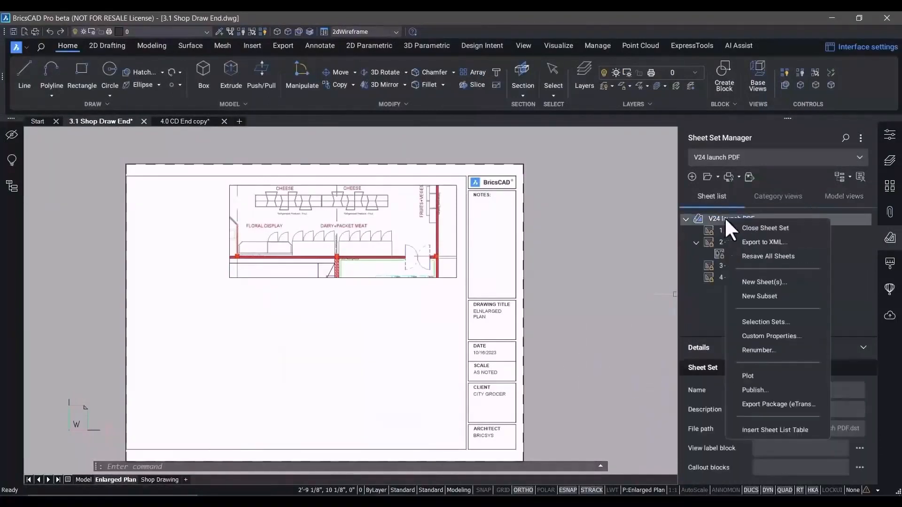
click(751, 390)
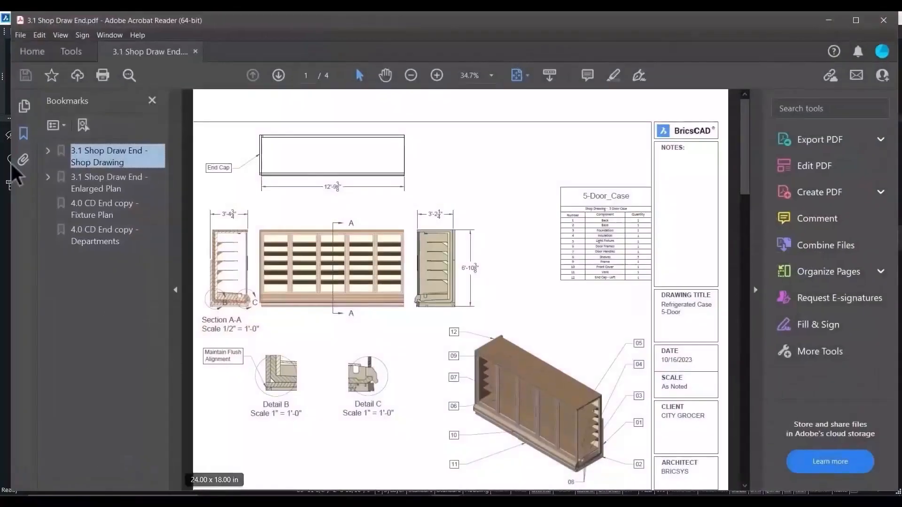
Step: In Adobe Acrobat Reader, examine the published PDF's sheet bookmarks, including Shop Drawing and Enlarged Plan
click(23, 132)
click(24, 137)
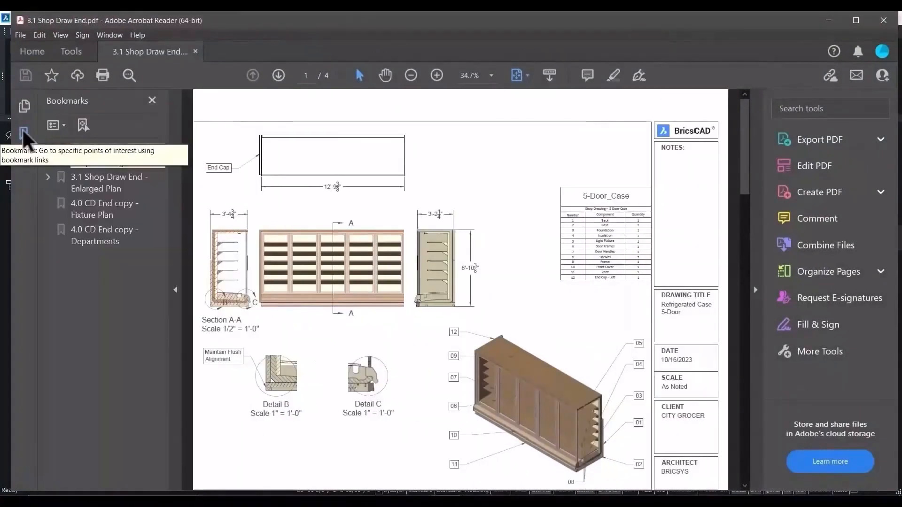
click(82, 157)
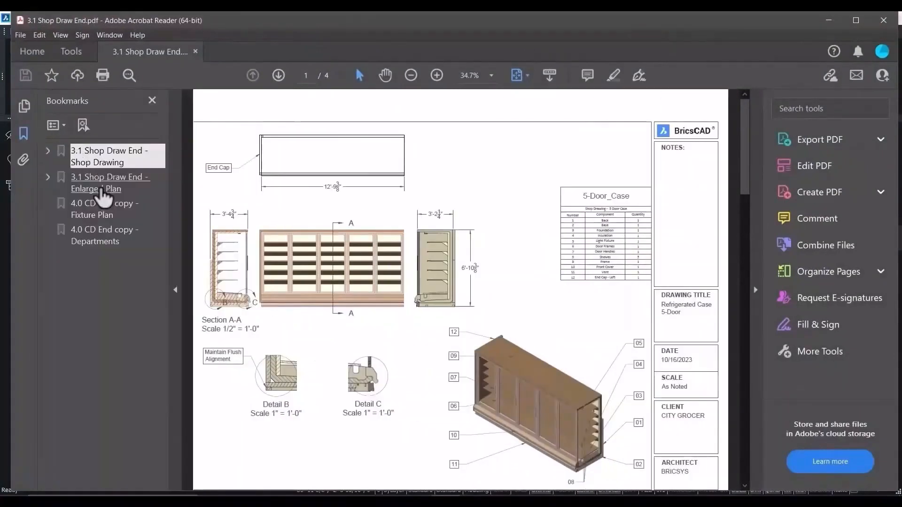
right_click(103, 195)
click(136, 203)
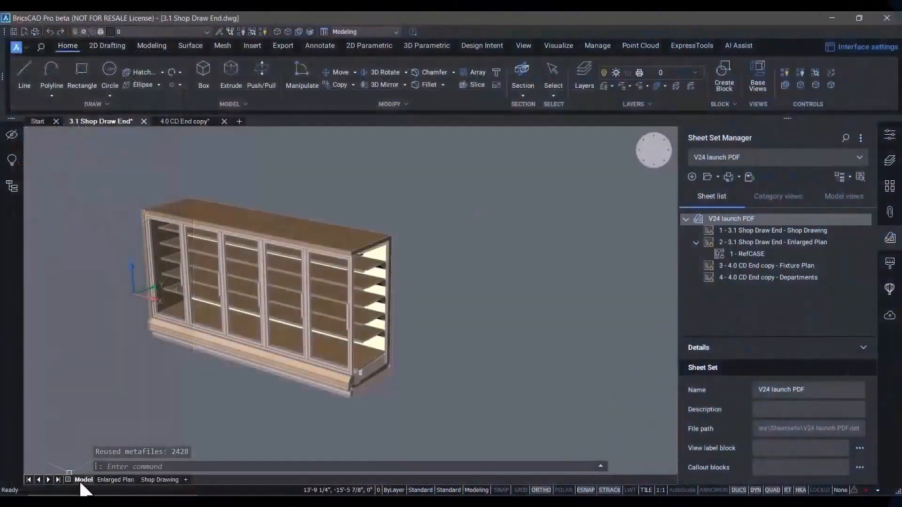
Step: Set up a print of the refrigerated case's model space with Print As TIF.pc3, a Window plot area and landscape orientation
right_click(83, 481)
click(100, 473)
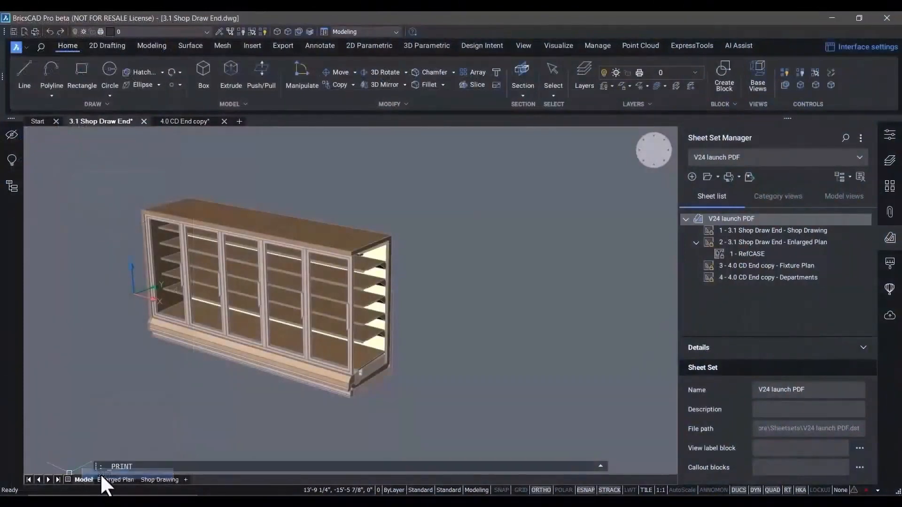
click(332, 118)
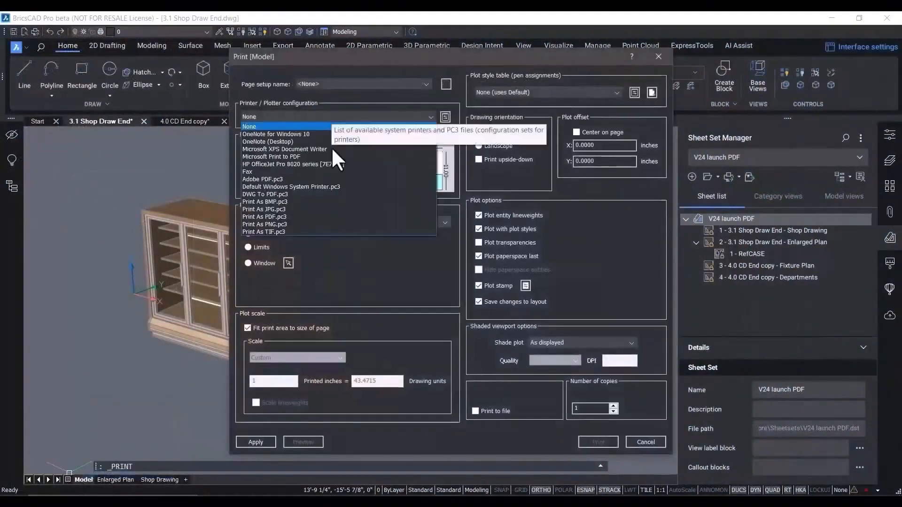
click(313, 231)
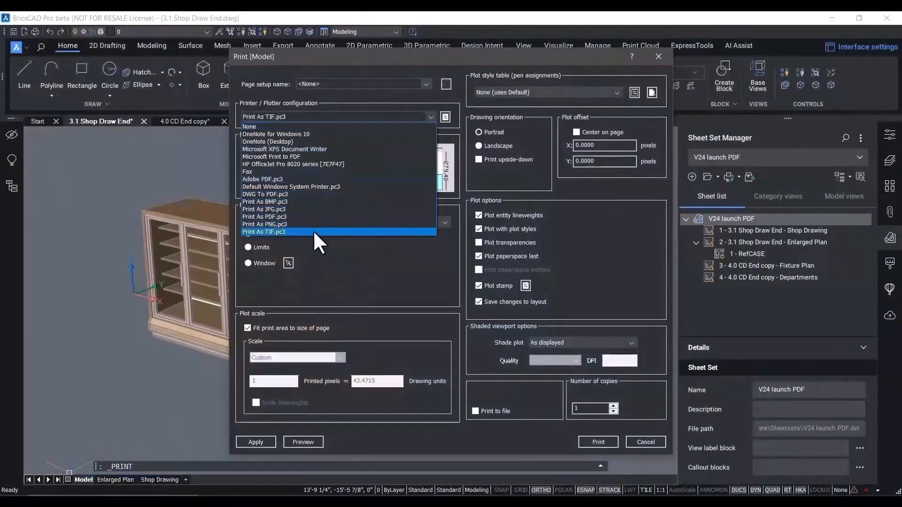
click(246, 263)
click(478, 146)
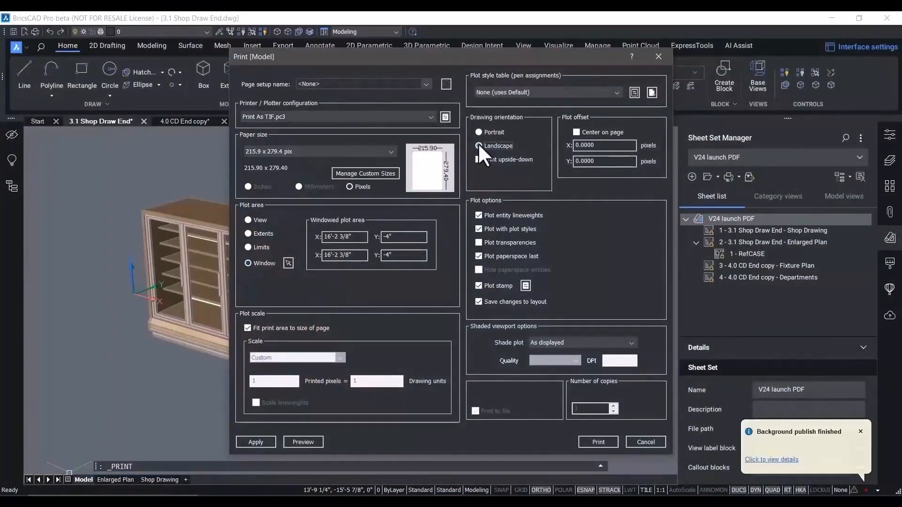
Step: Define the print window around the whole refrigerated case in model space
click(288, 264)
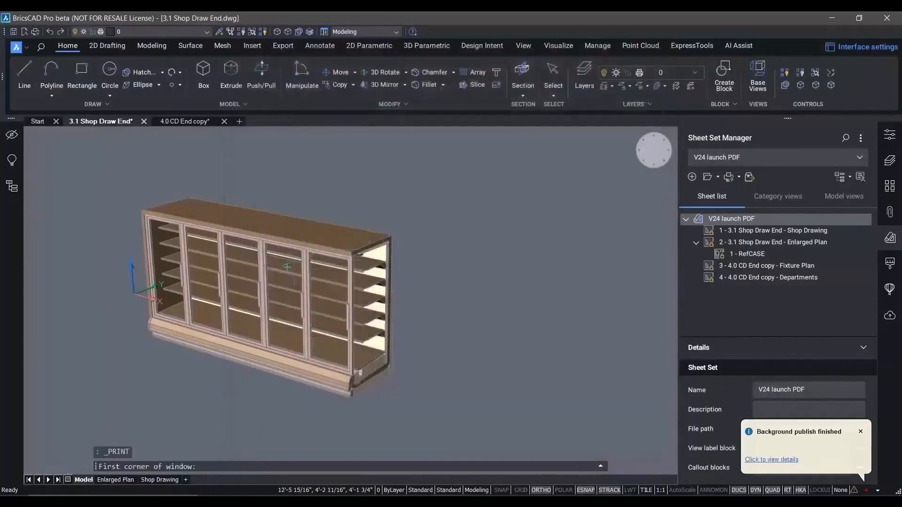
click(287, 267)
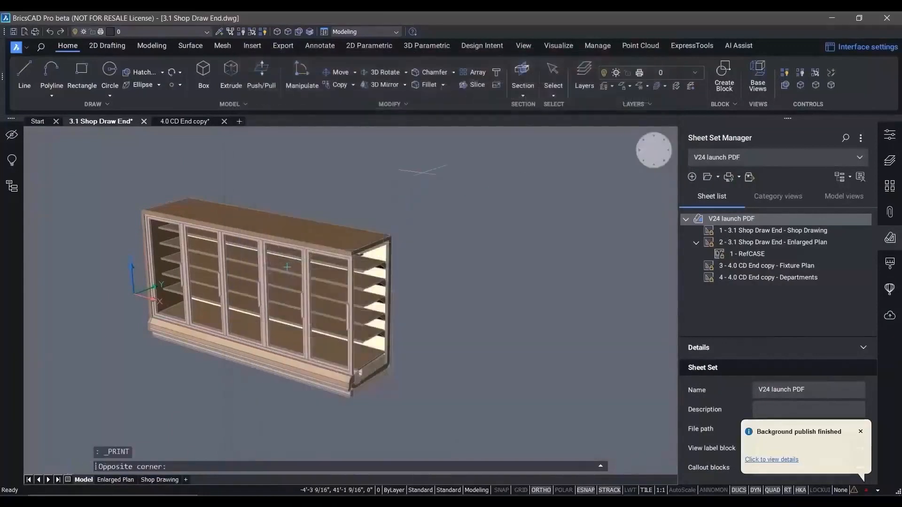
click(112, 407)
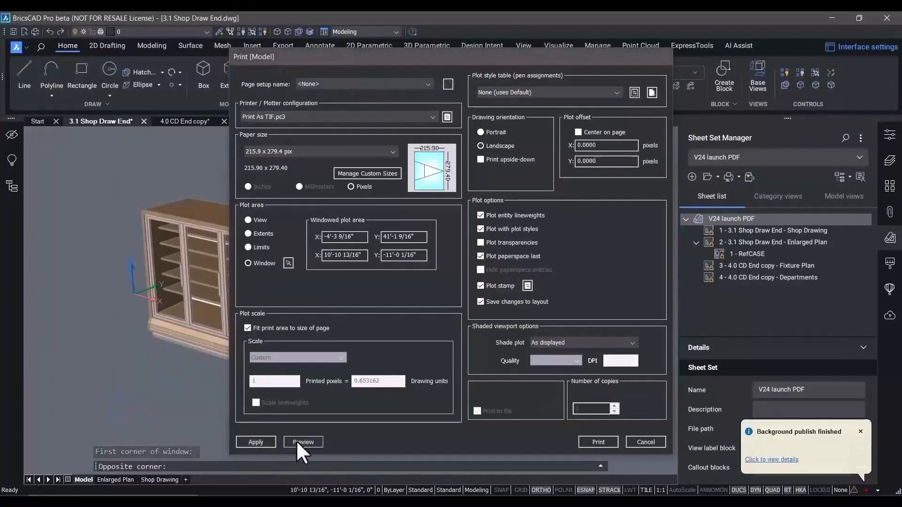
Step: Preview the TIF print of the case, then cancel the print and dismiss the publish notification
click(296, 441)
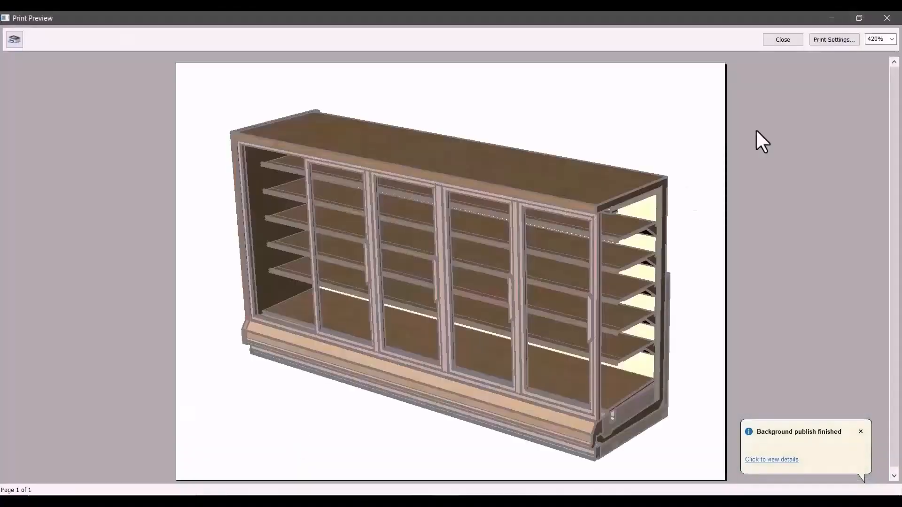
click(783, 40)
click(632, 440)
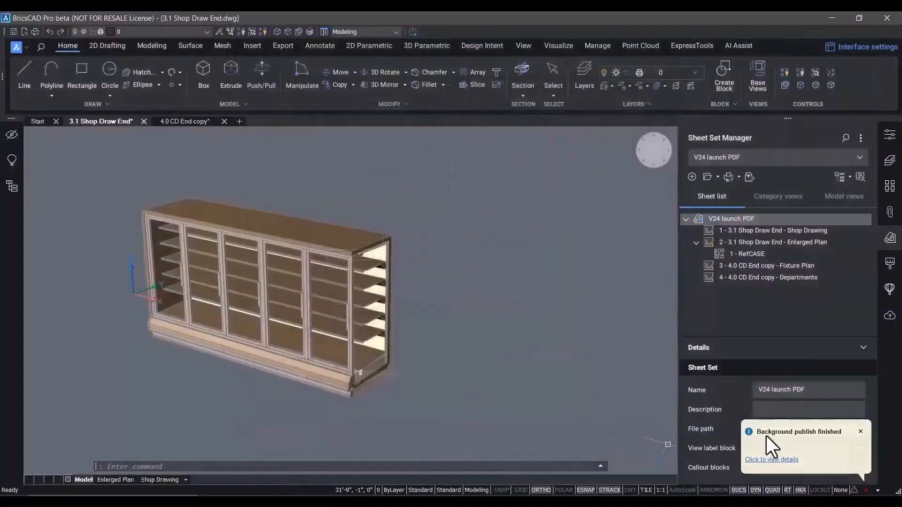
click(861, 432)
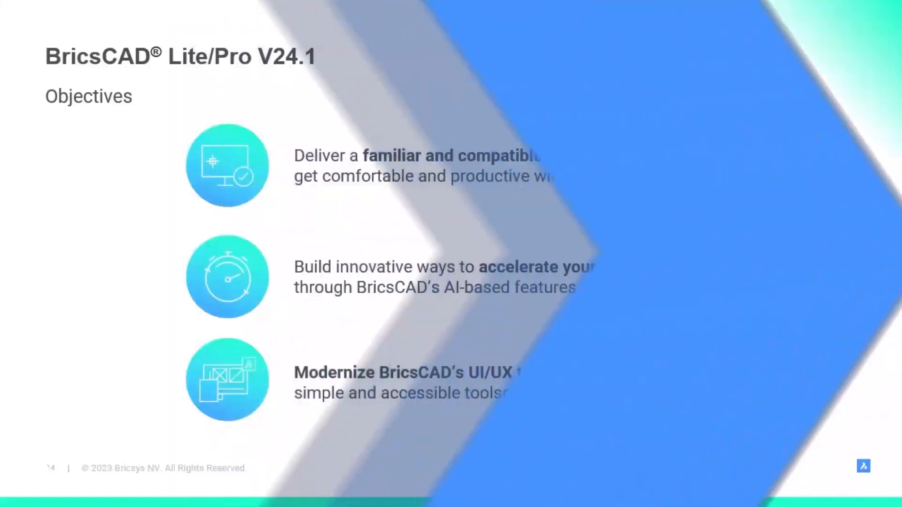
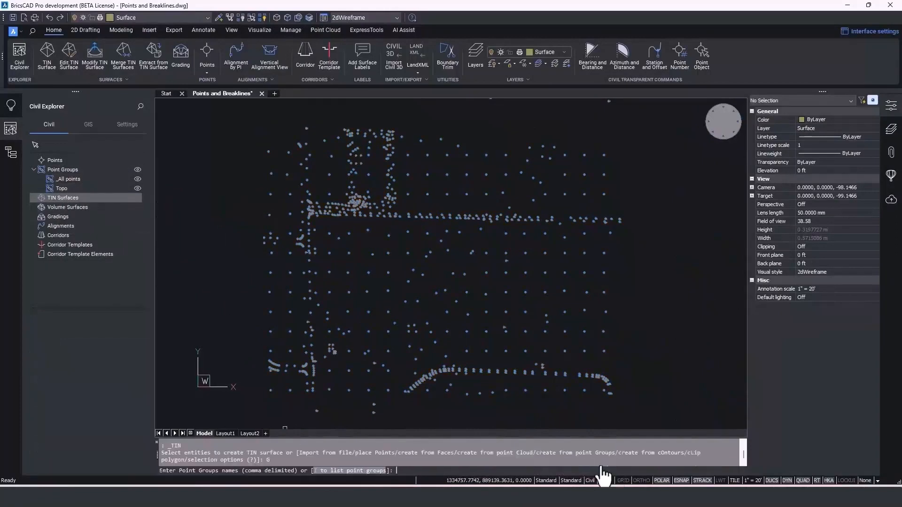
Step: Create a TIN surface from the Topo point group
text(Topo)
key(Return)
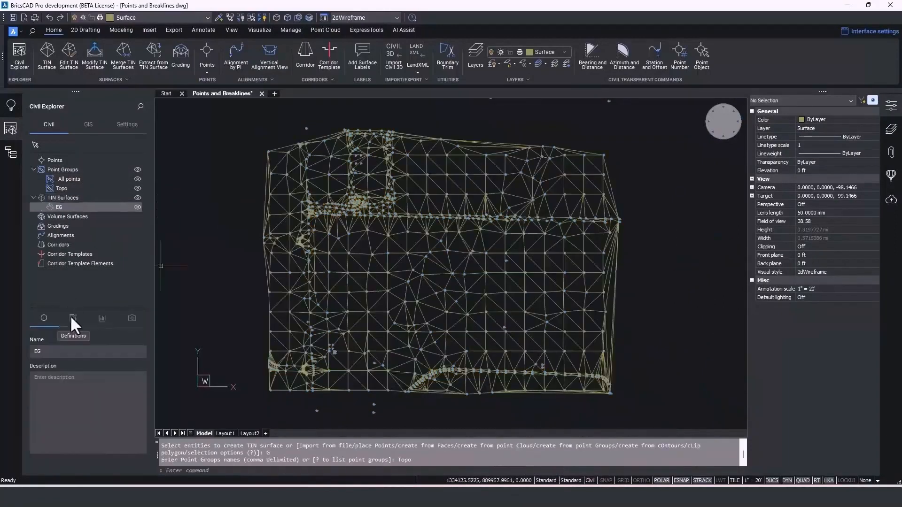
Step: Enable the maximum edge length in the EG surface's Remove outer edges definition and set it to 200
click(71, 316)
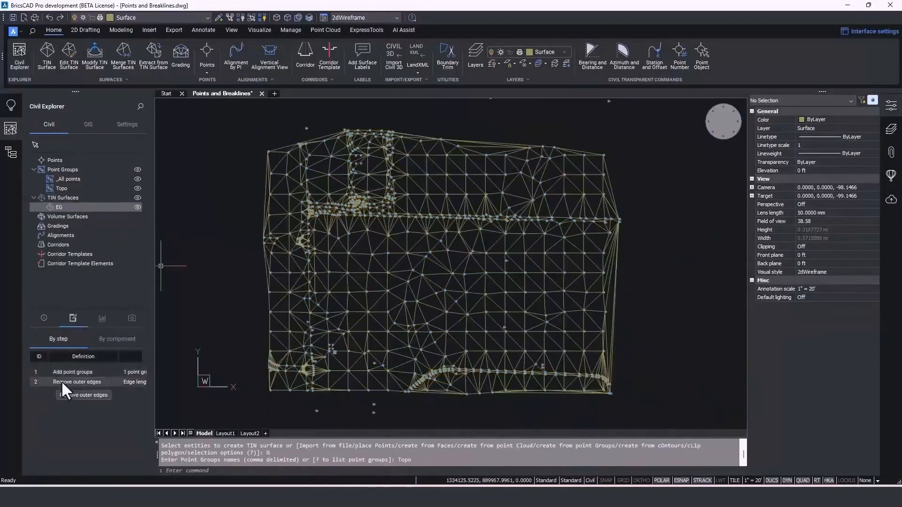
double_click(61, 381)
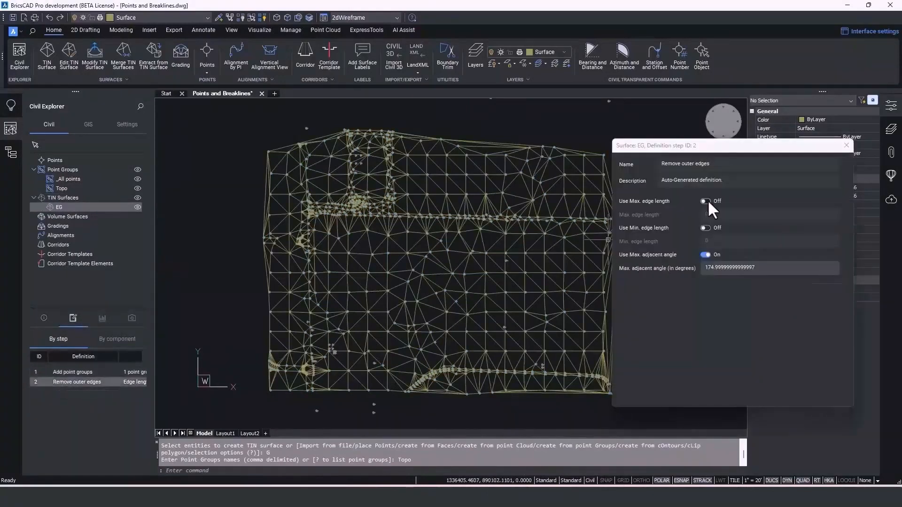
click(705, 201)
double_click(713, 213)
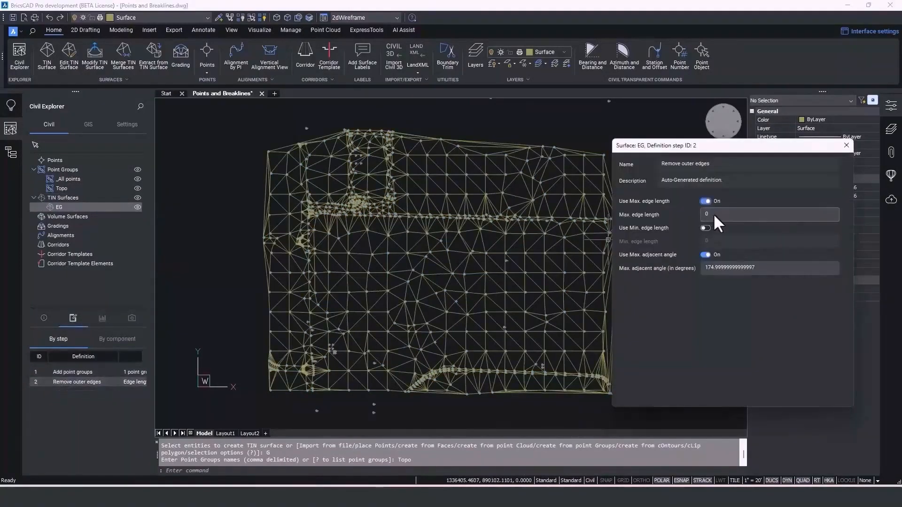
text(200)
key(Return)
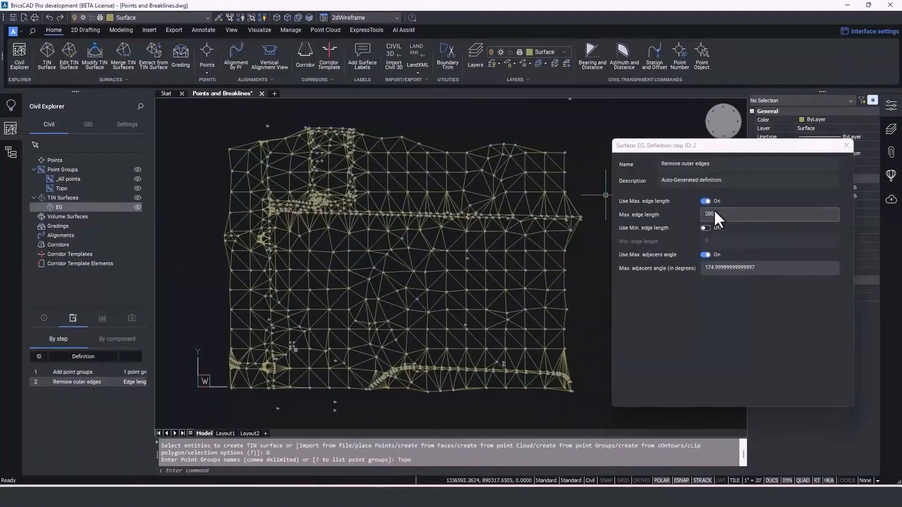
click(847, 145)
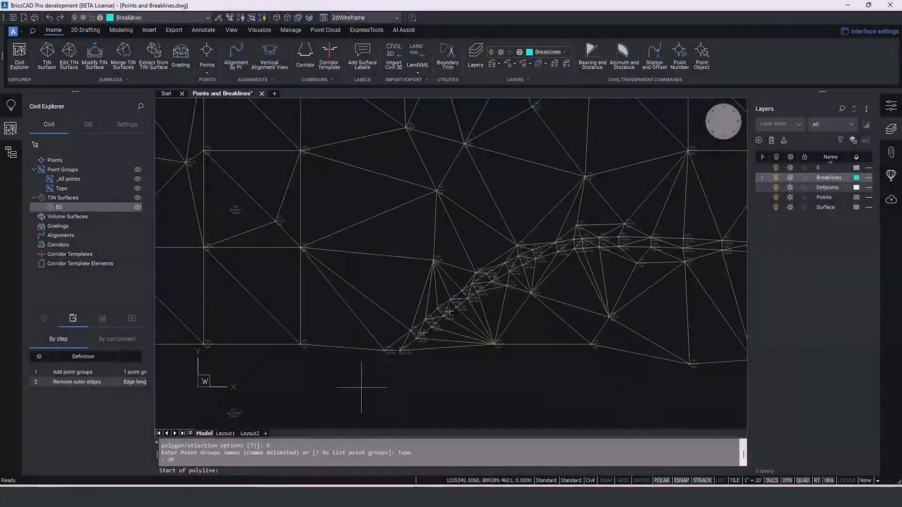
Step: Draw a 3D polyline breakline by point number along the outer row of DWYRK points, ending at point 1447
scroll(399, 340, up, 5)
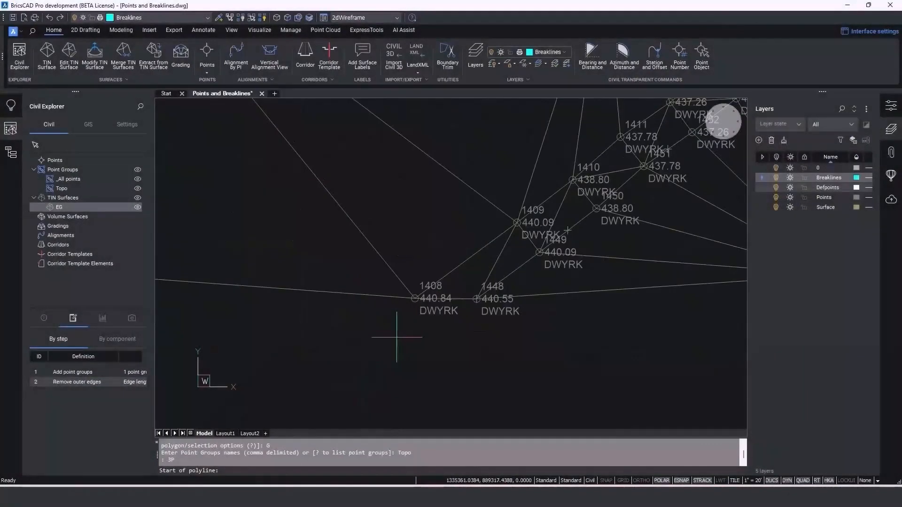
scroll(397, 336, down, 6)
scroll(600, 341, up, 5)
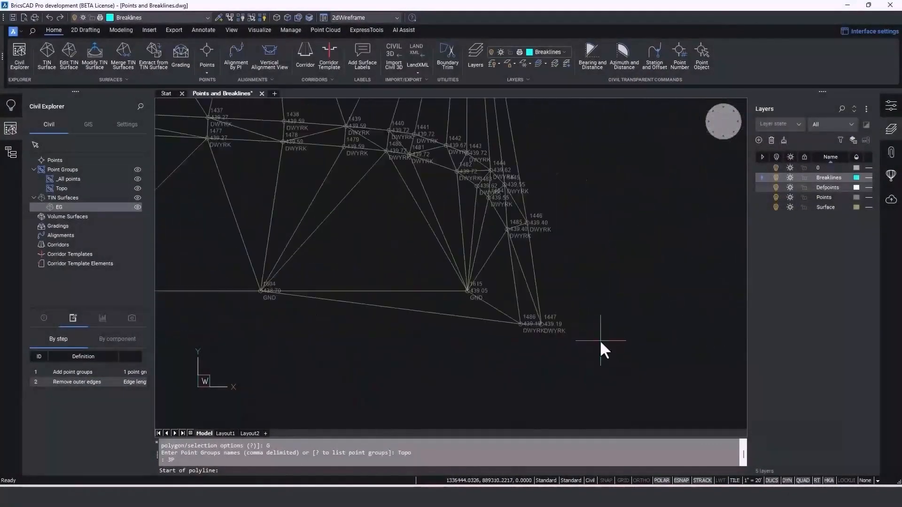
scroll(599, 340, down, 2)
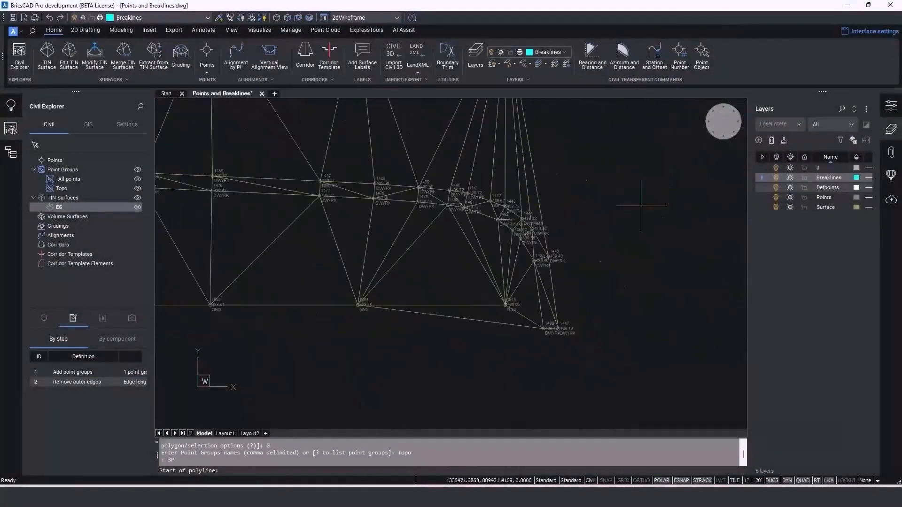
click(678, 65)
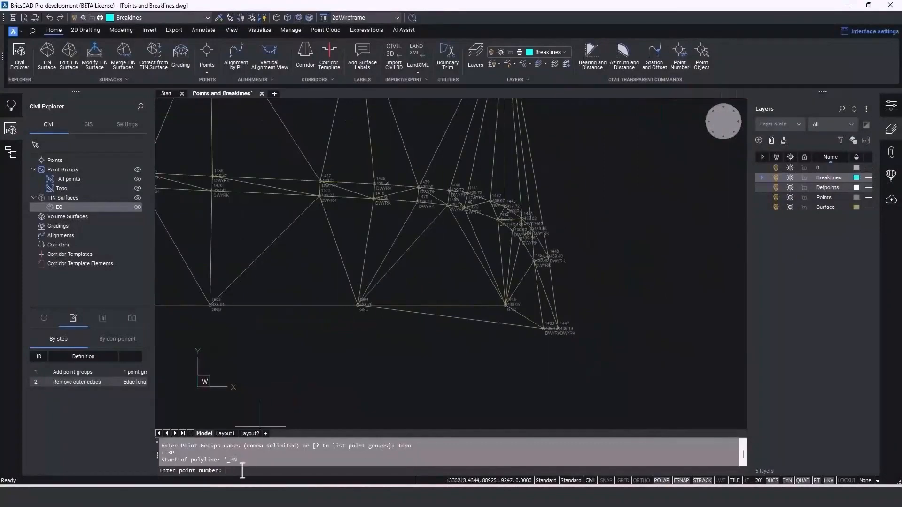
text(1436-1447)
key(Return)
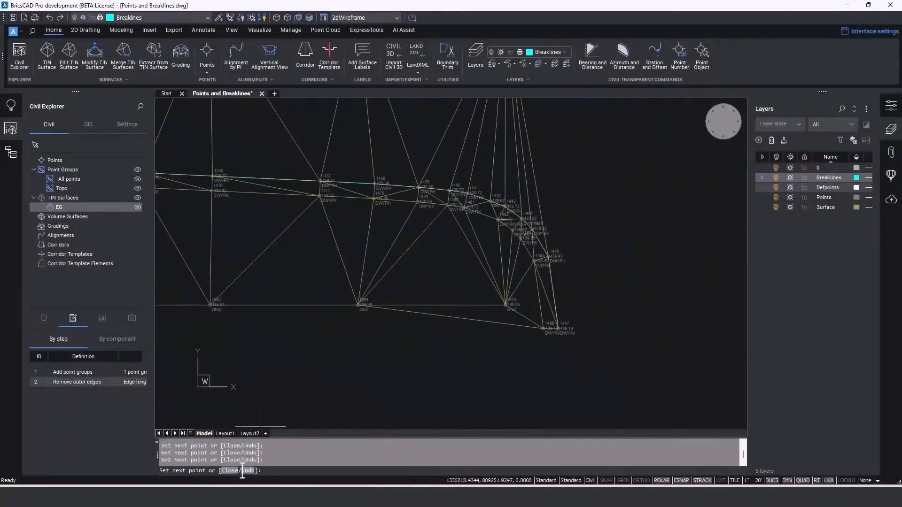
key(Return)
Step: Draw a 3D polyline breakline through the TOP points above the road by selecting the Civil point objects
scroll(423, 383, down, 5)
middle_drag(379, 392, 586, 360)
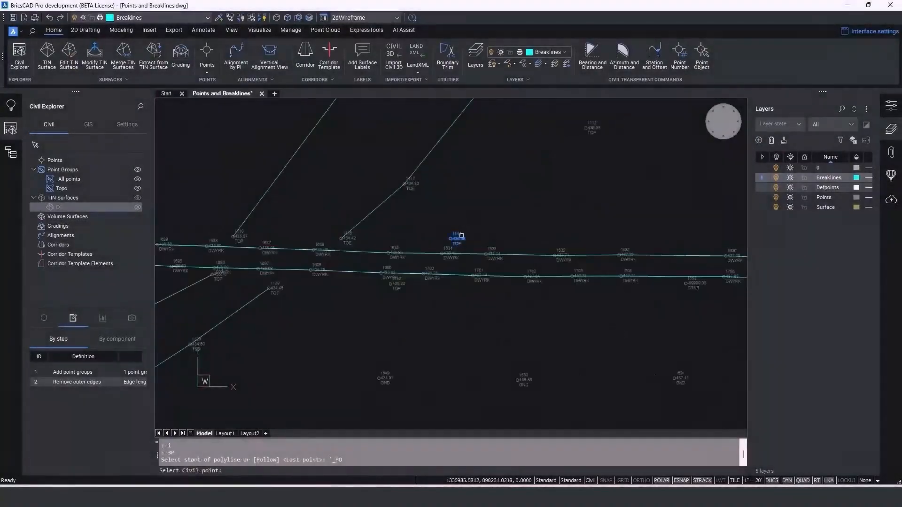
click(453, 238)
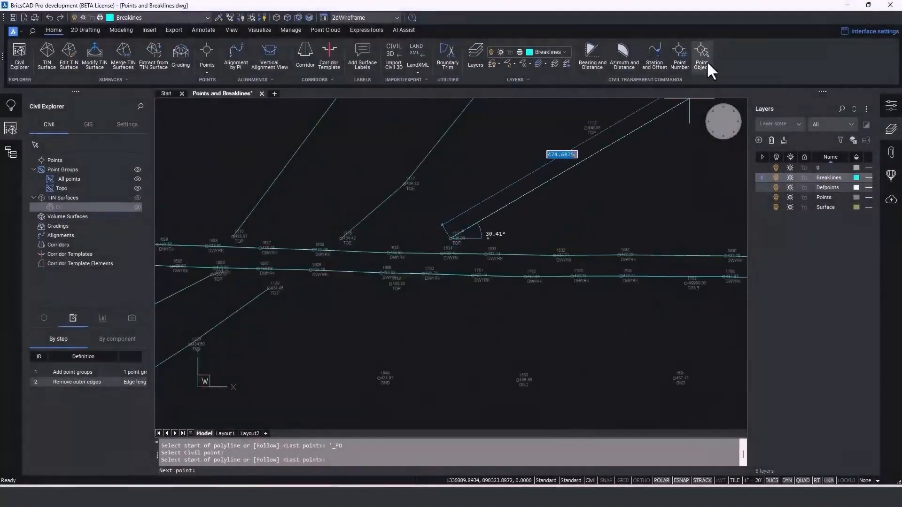
click(705, 61)
click(591, 127)
middle_drag(655, 147, 517, 357)
click(702, 56)
click(503, 205)
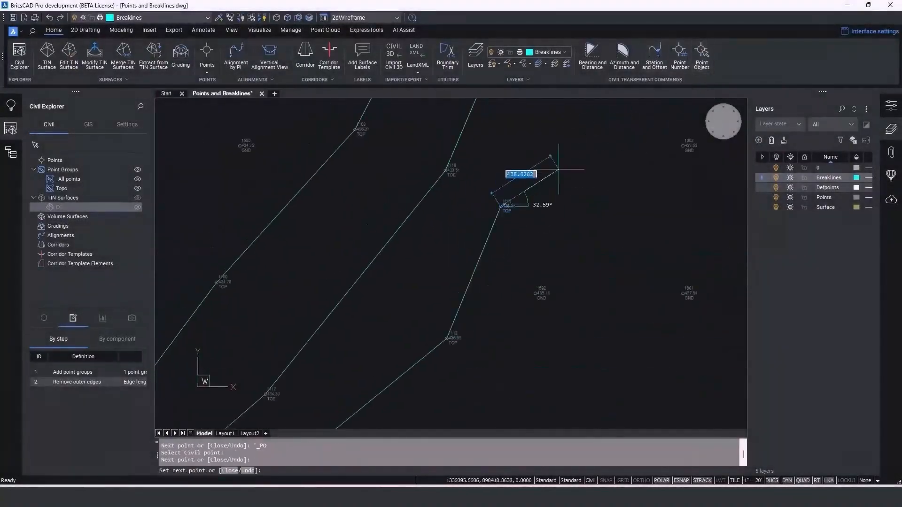
click(702, 57)
click(507, 214)
key(Return)
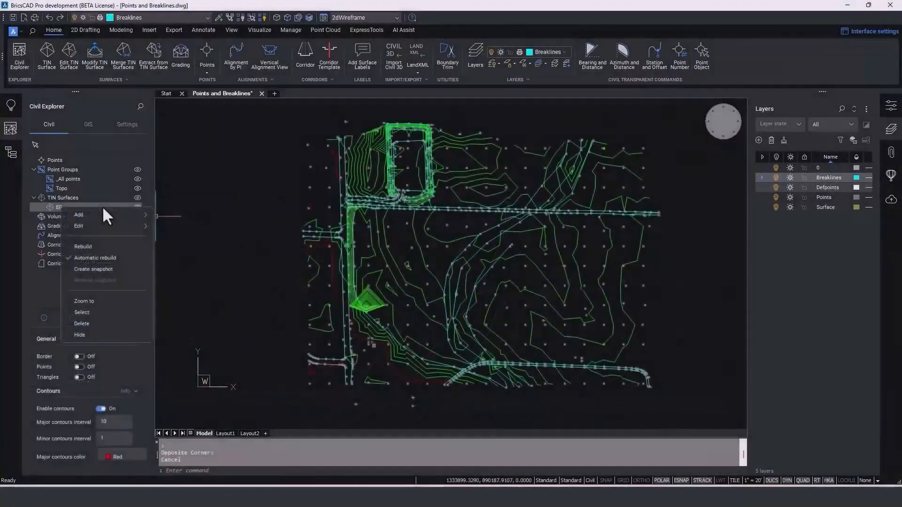
Step: Add all the 3D polyline breaklines in the drawing to the EG surface as Standard breaklines
mouse_move(101, 212)
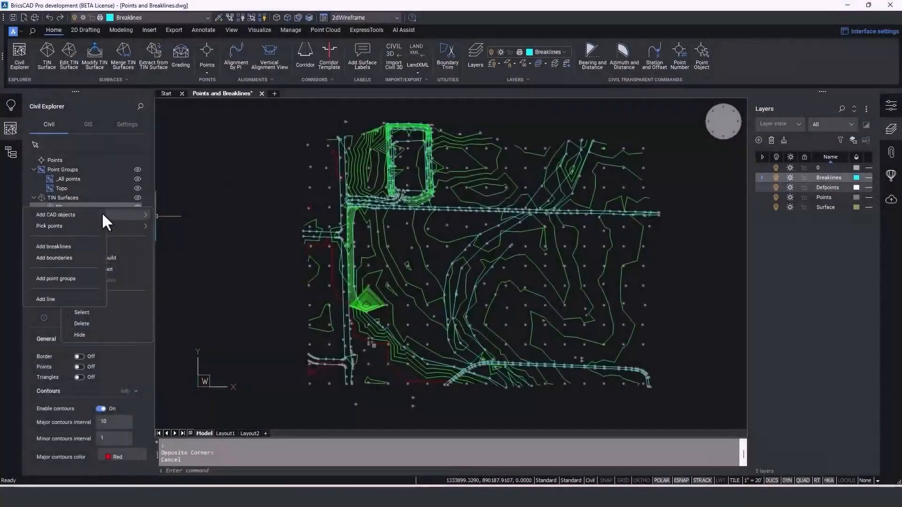
click(81, 245)
click(661, 116)
click(284, 390)
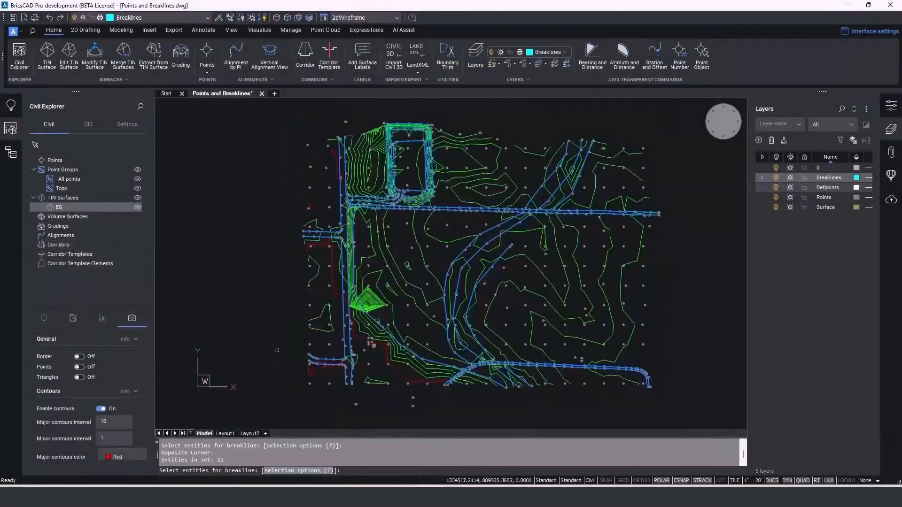
key(Return)
Step: Set the elevation of Civil point 1221, at the spike in the EG surface, to 434.5
scroll(357, 313, up, 3)
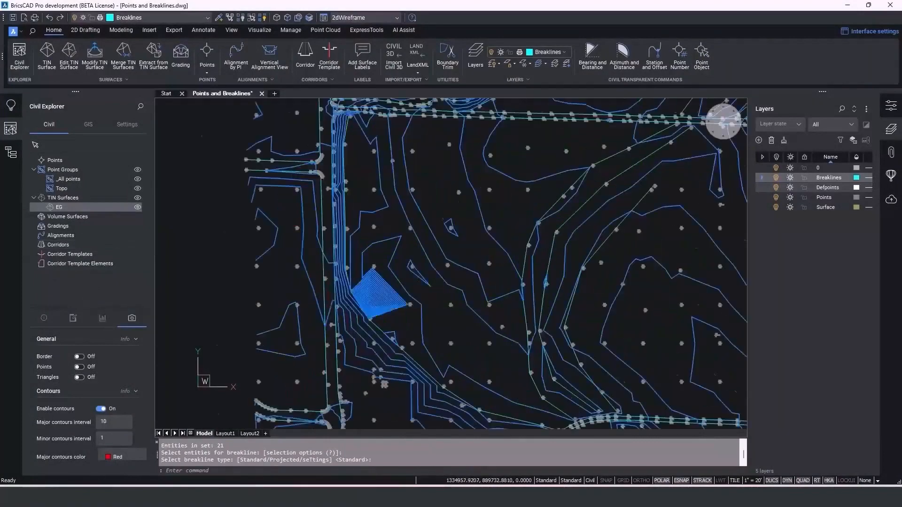
scroll(359, 312, up, 6)
click(480, 266)
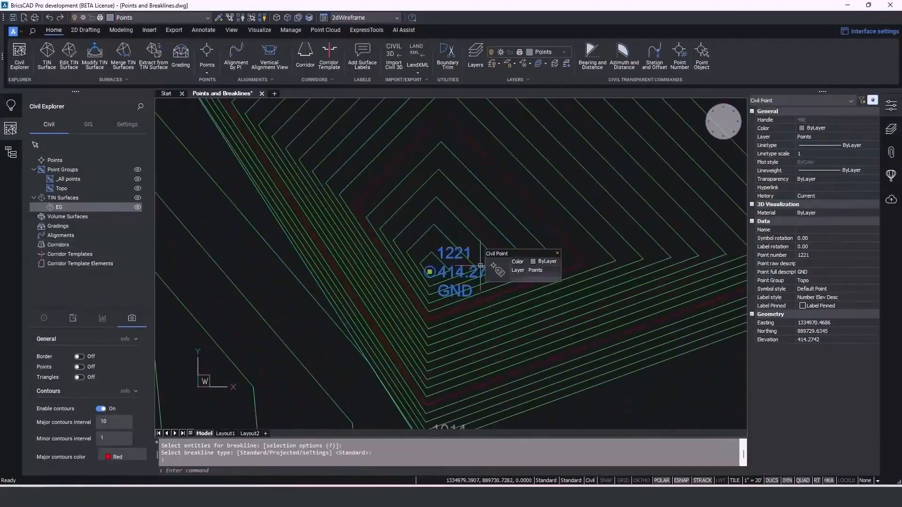
click(804, 340)
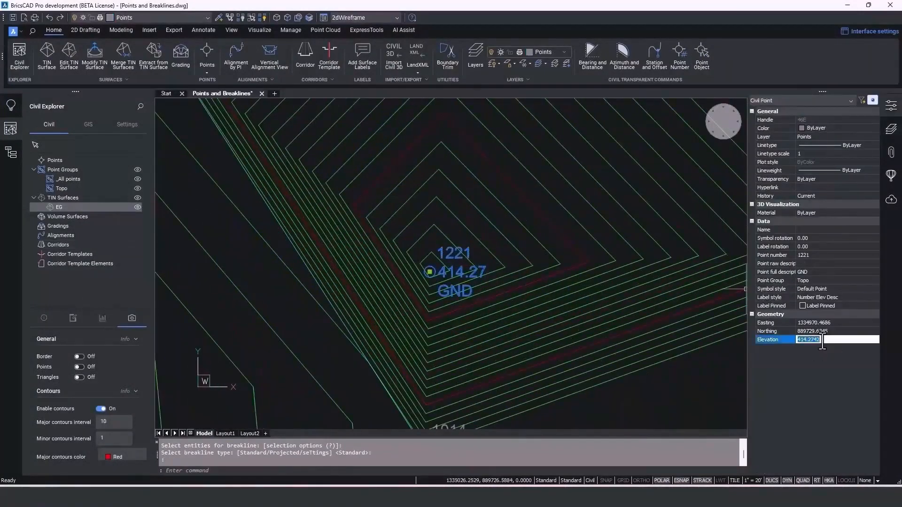
text(434.5)
key(Return)
scroll(514, 251, down, 5)
key(Escape)
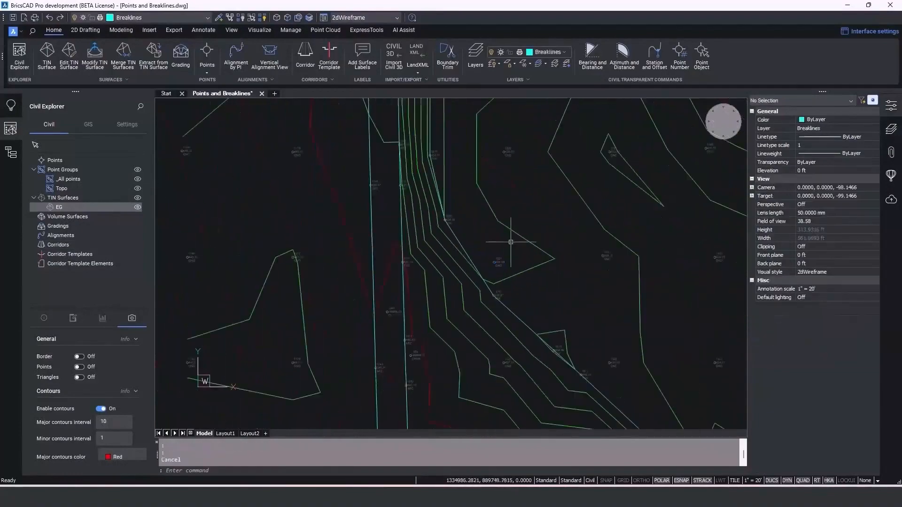
scroll(511, 244, down, 2)
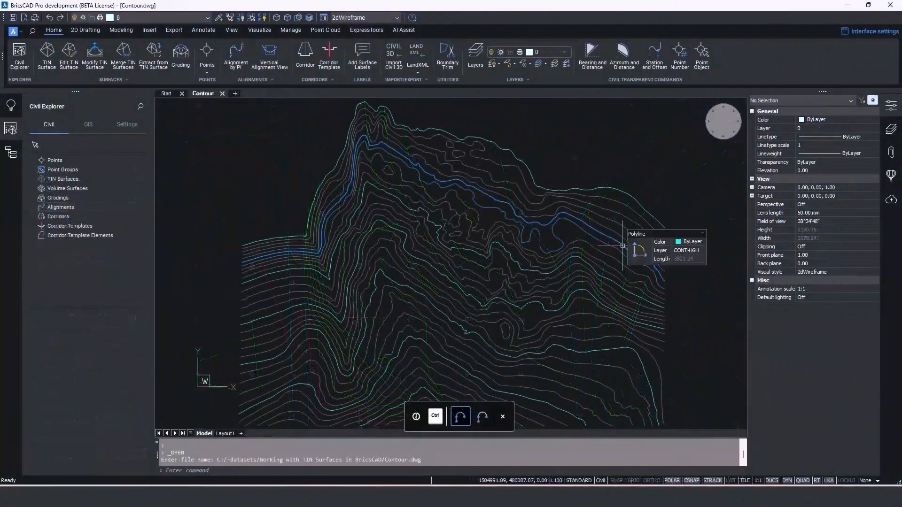
Step: Create a TIN surface from all the contour polylines in the Contour drawing, without weeding or supplementing factors
click(622, 245)
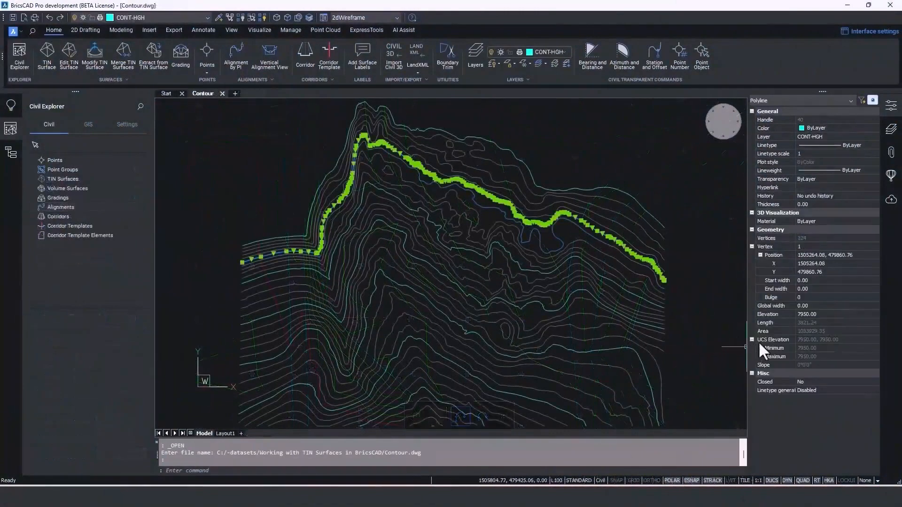
key(Escape)
right_click(69, 179)
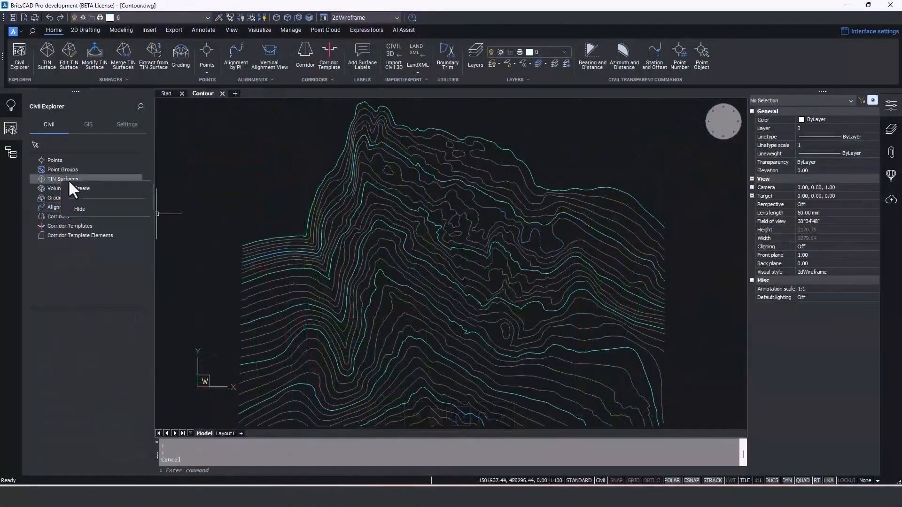
click(80, 184)
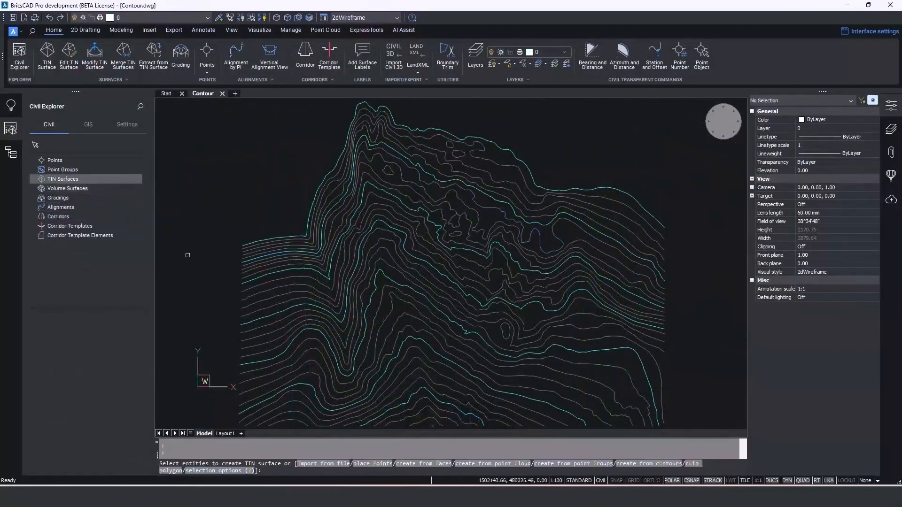
click(643, 465)
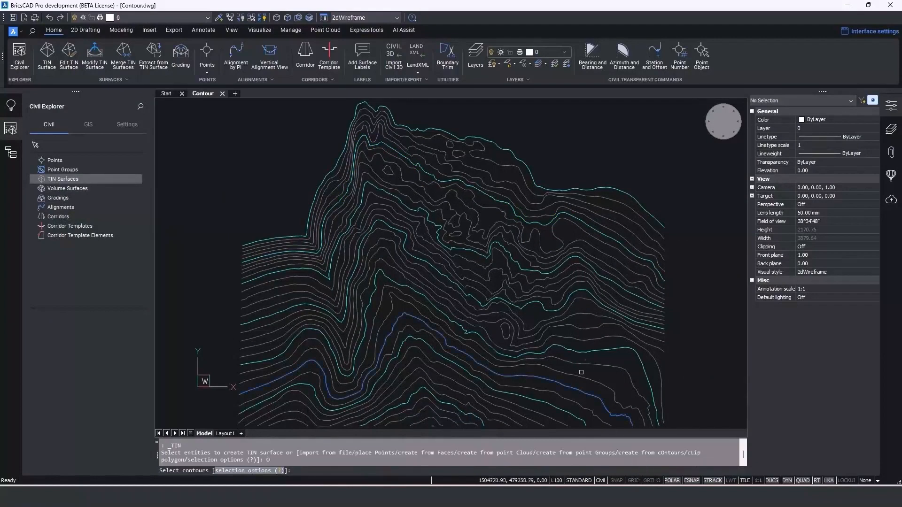
click(679, 140)
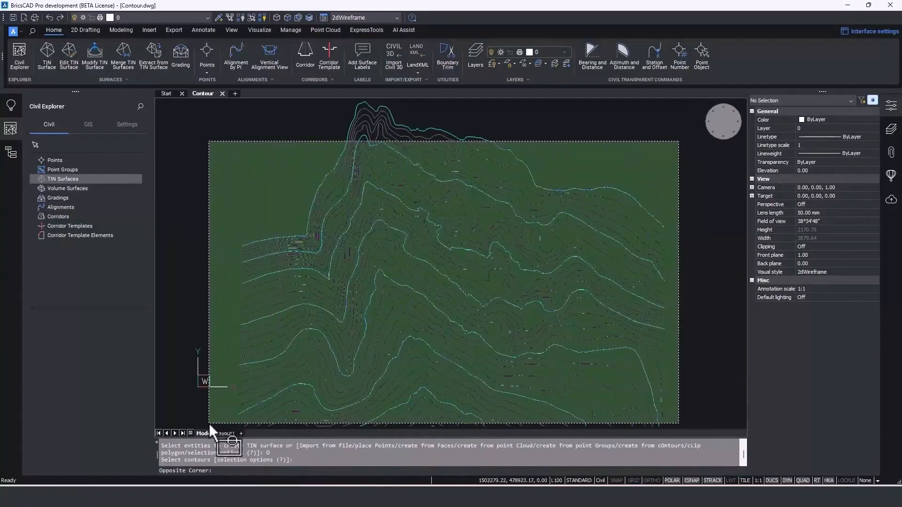
click(209, 426)
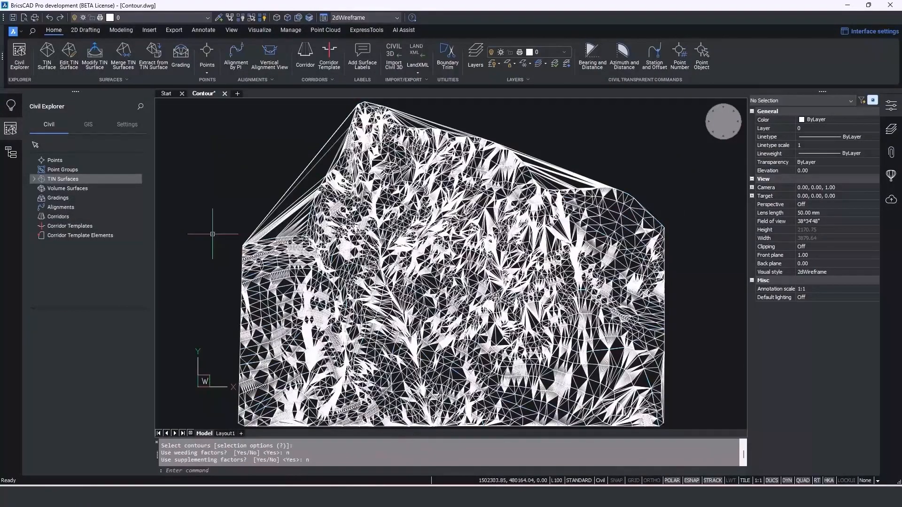
Step: Turn on weeding factors in the new surface's Create from contours definition and maximum edge length in its Remove outer edges definition
click(34, 179)
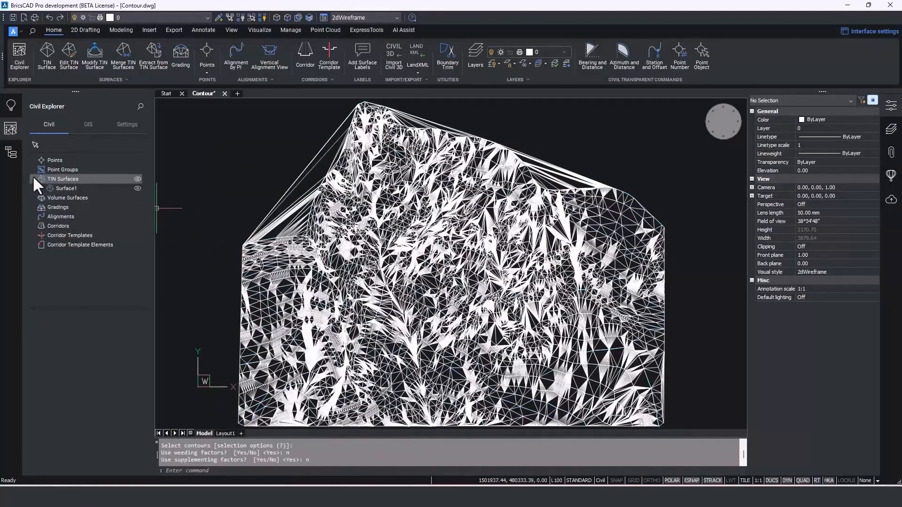
click(71, 189)
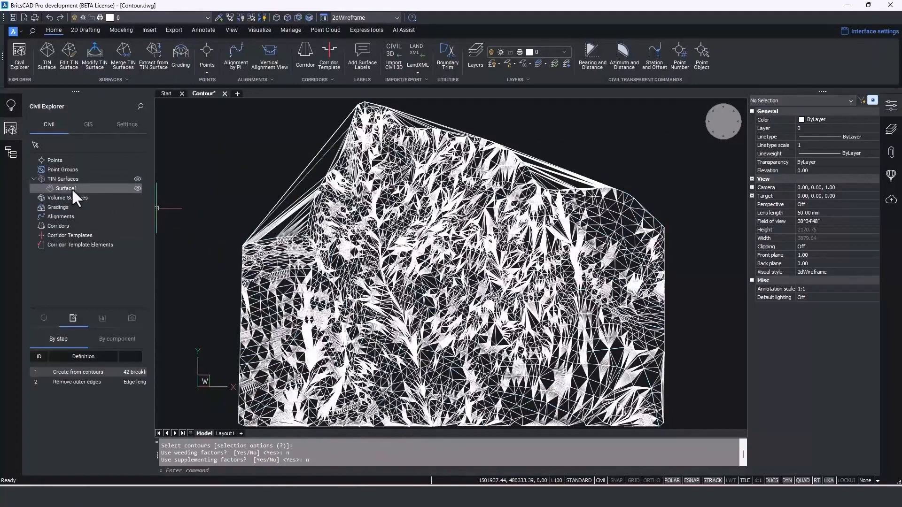
double_click(76, 371)
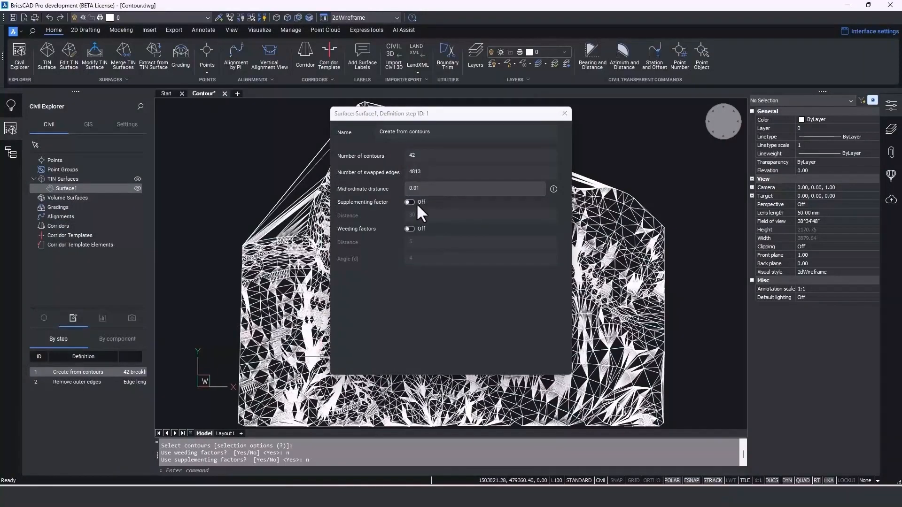
click(413, 228)
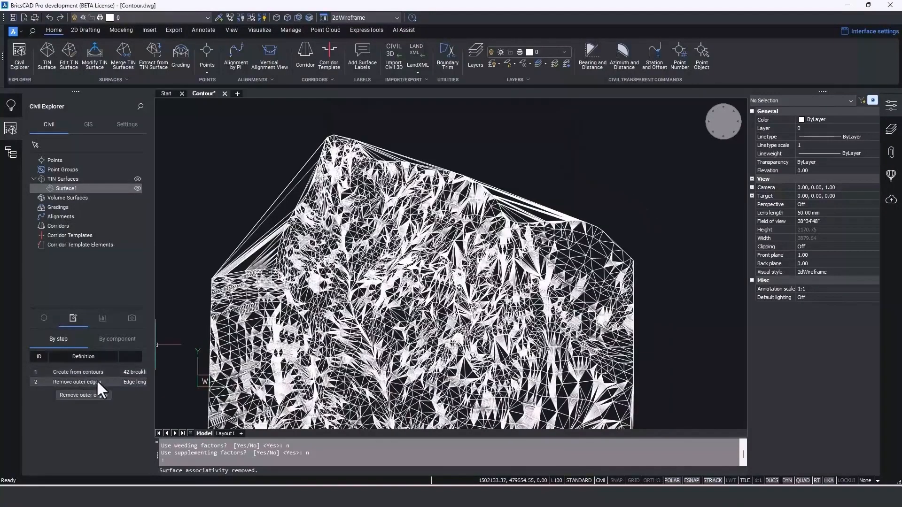
double_click(97, 381)
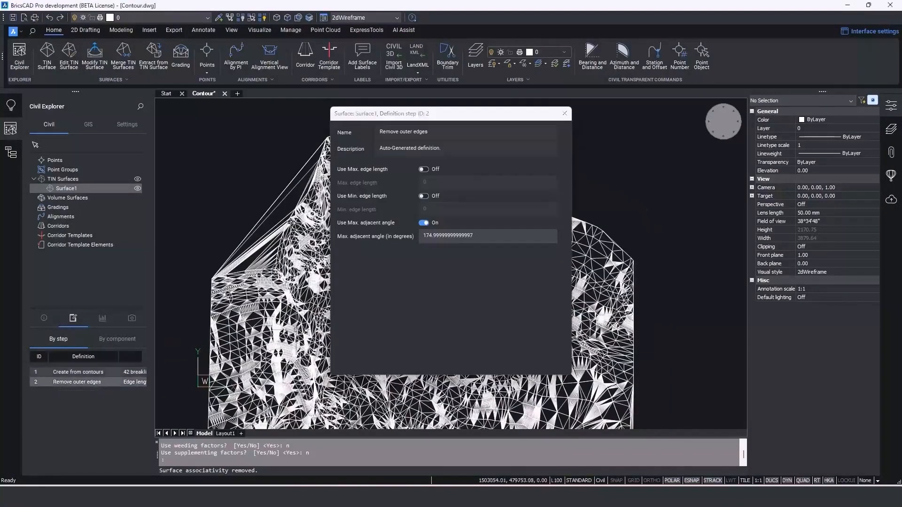
click(423, 169)
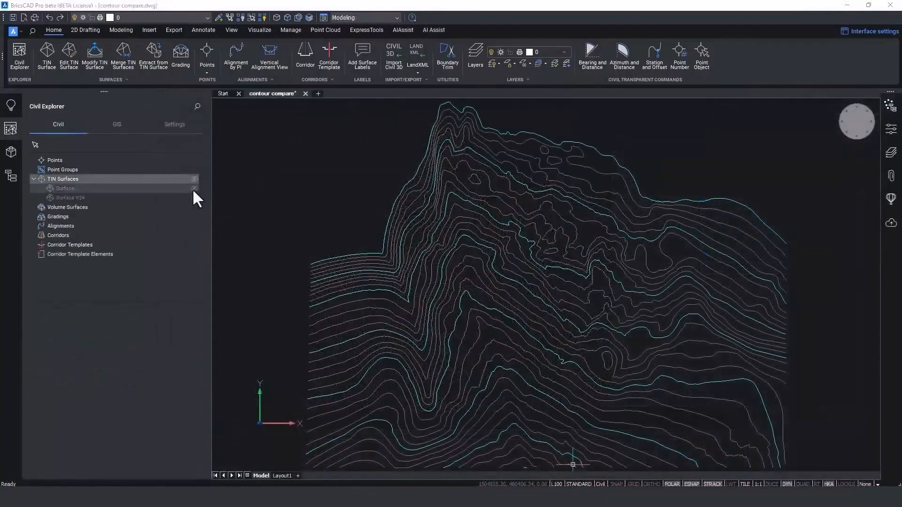
Step: Toggle the visibility of the TIN surfaces Surface and Surface V24 in turn to compare their fit to the source contours
click(192, 188)
scroll(741, 419, up, 5)
shift+middle_drag(741, 419, 692, 443)
click(193, 188)
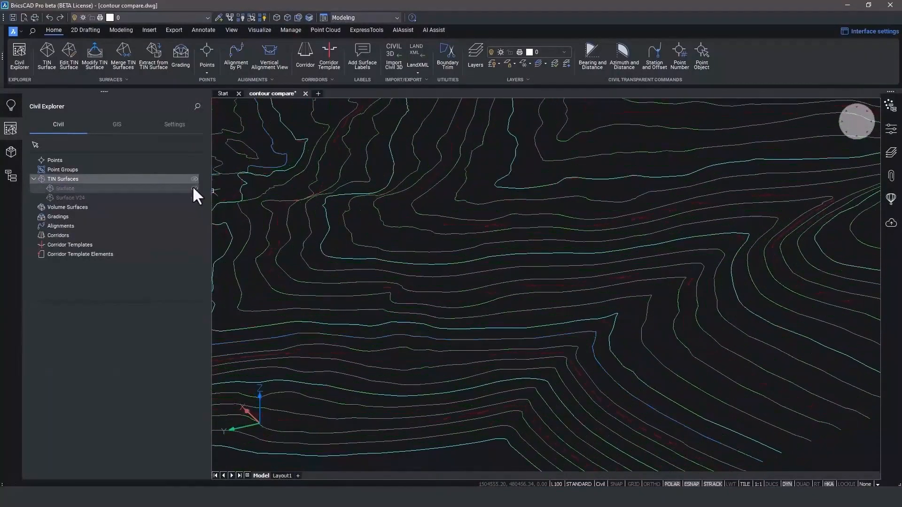
click(194, 188)
click(193, 188)
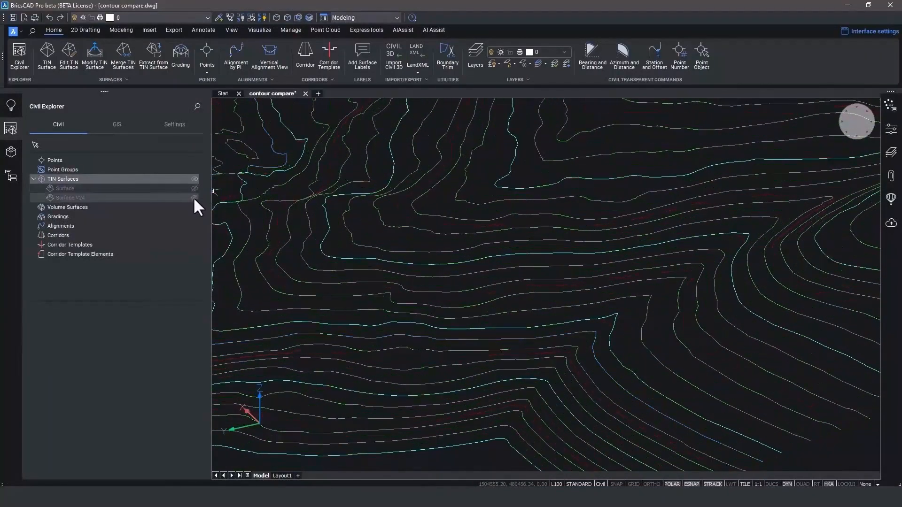
click(193, 197)
click(193, 197)
Step: Examine the shaded terrain along the valley from a 3D view, switching between Surface and Surface V24
click(193, 188)
shift+middle_drag(568, 376, 568, 364)
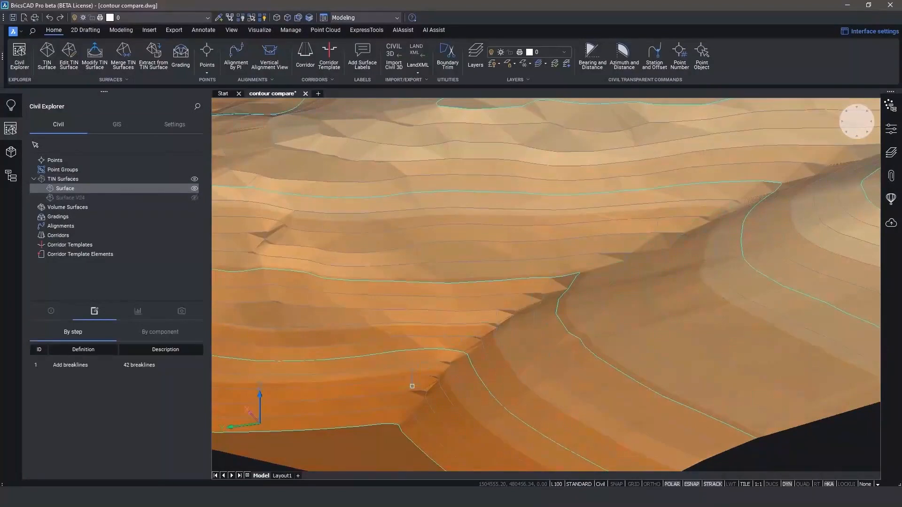
click(194, 188)
click(194, 198)
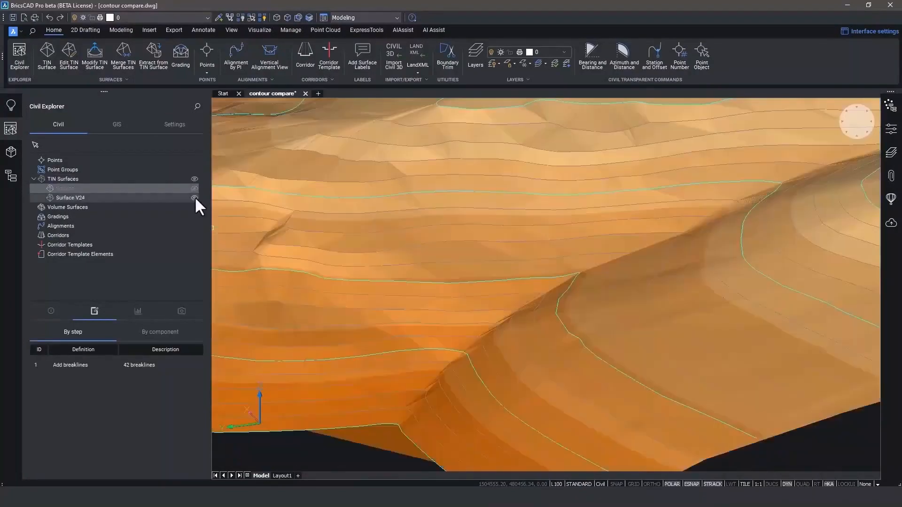
shift+middle_drag(442, 336, 375, 323)
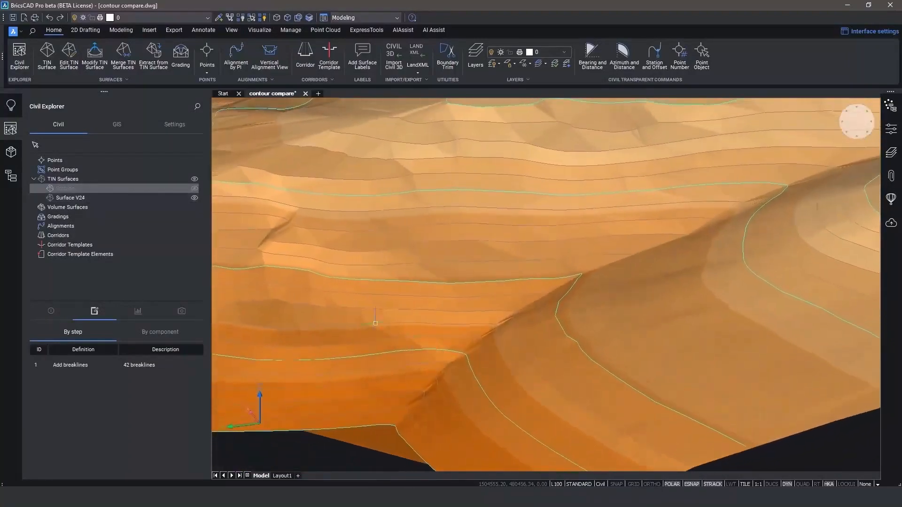
click(194, 187)
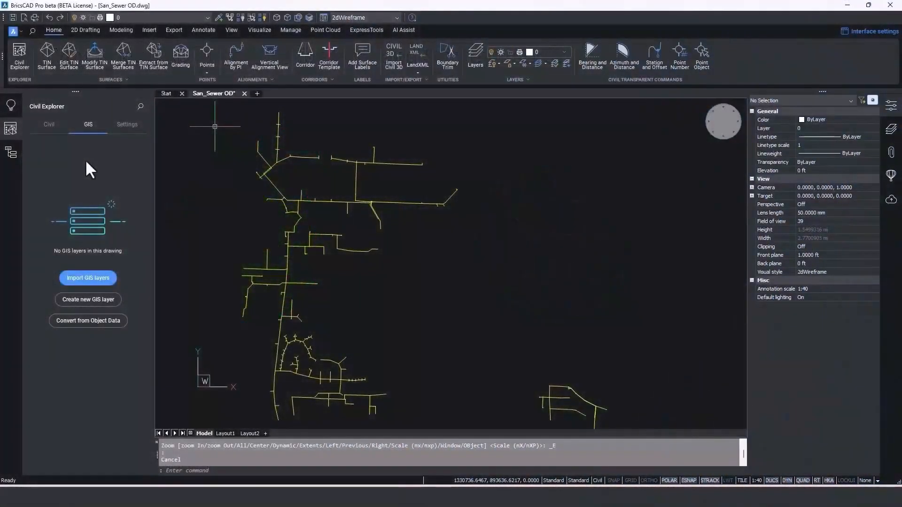
Step: Convert the sewer drawing's object data to GIS layers, and select and zoom to feature 20 of the Sewer_Pipe_Data attribute table
click(94, 320)
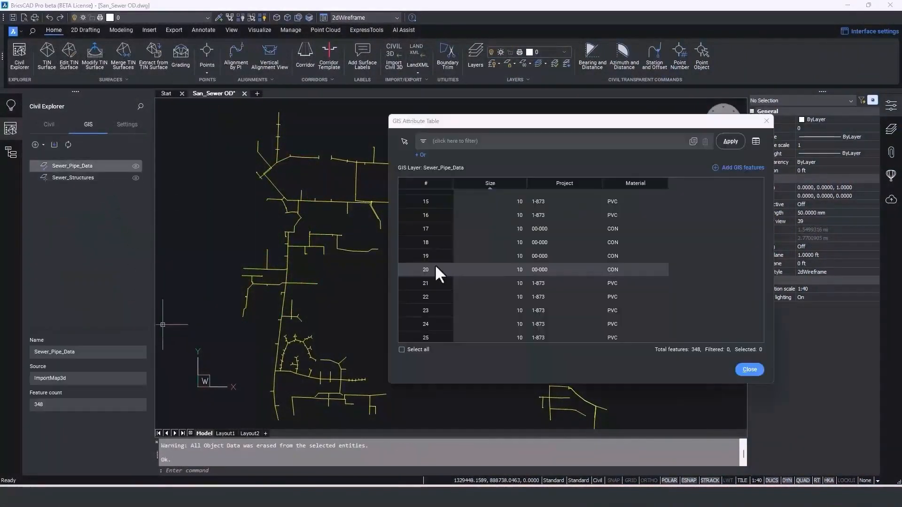
right_click(435, 266)
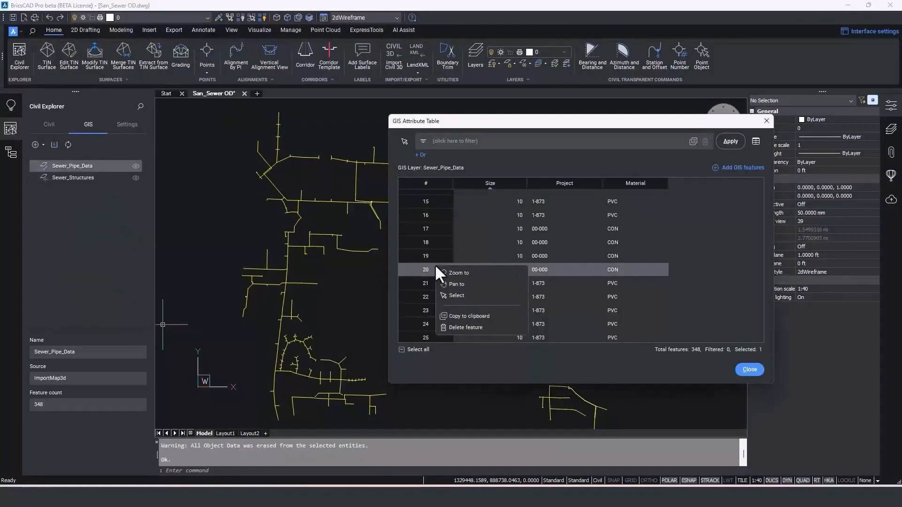
click(451, 295)
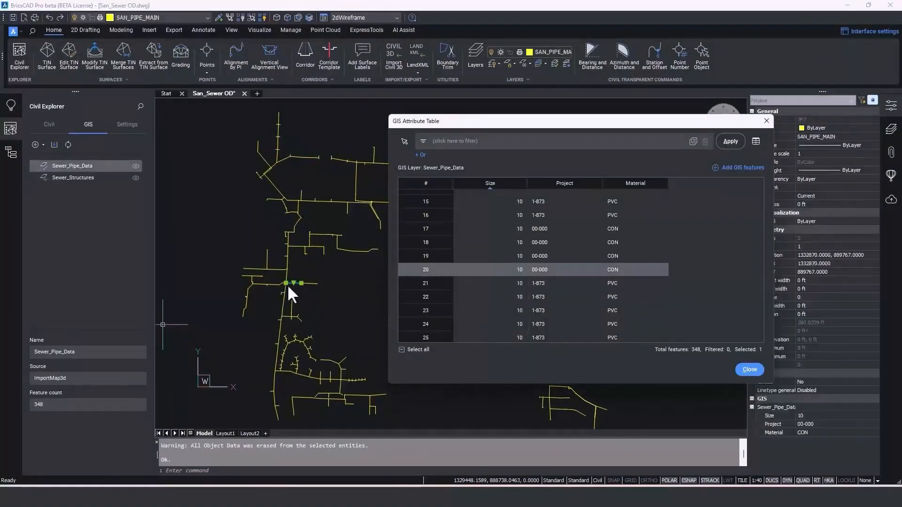
right_click(418, 271)
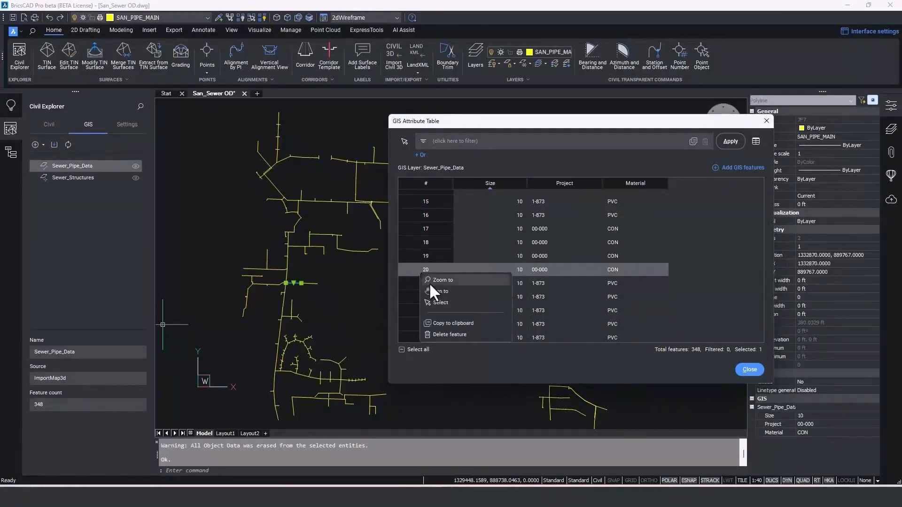
click(430, 281)
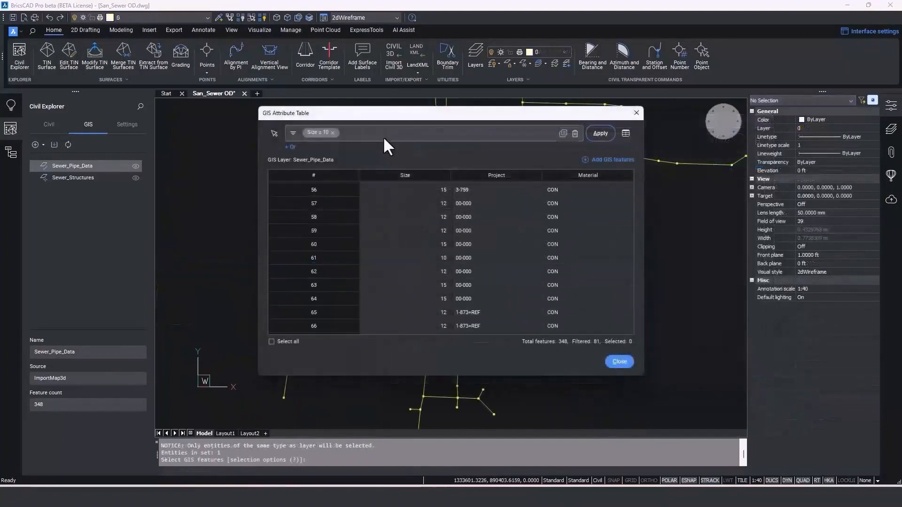
Step: Add the condition Material is PVC to the Sewer_Pipe_Data size filter, apply it and select all filtered features
click(384, 138)
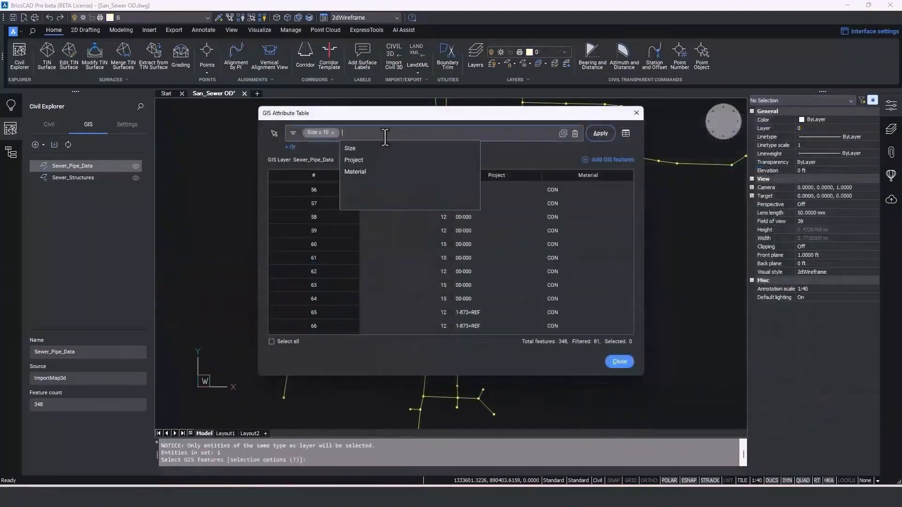
click(384, 170)
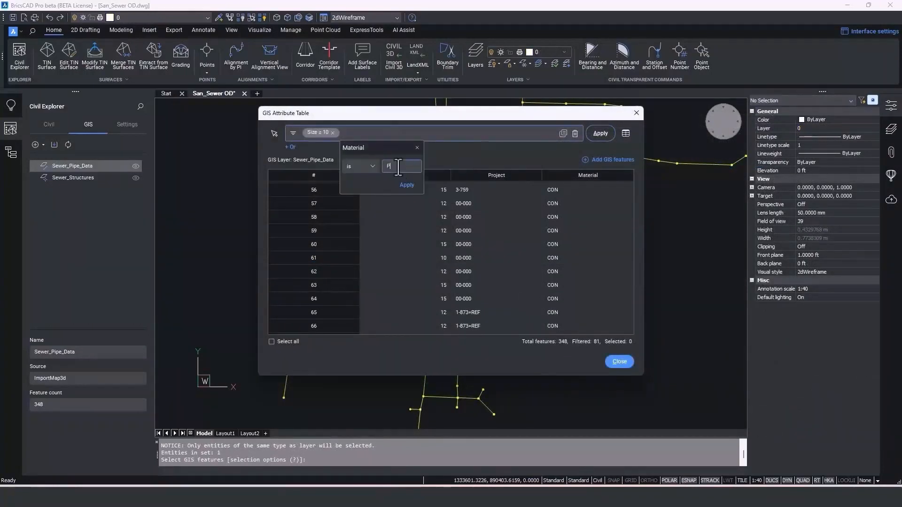
key(Return)
click(596, 133)
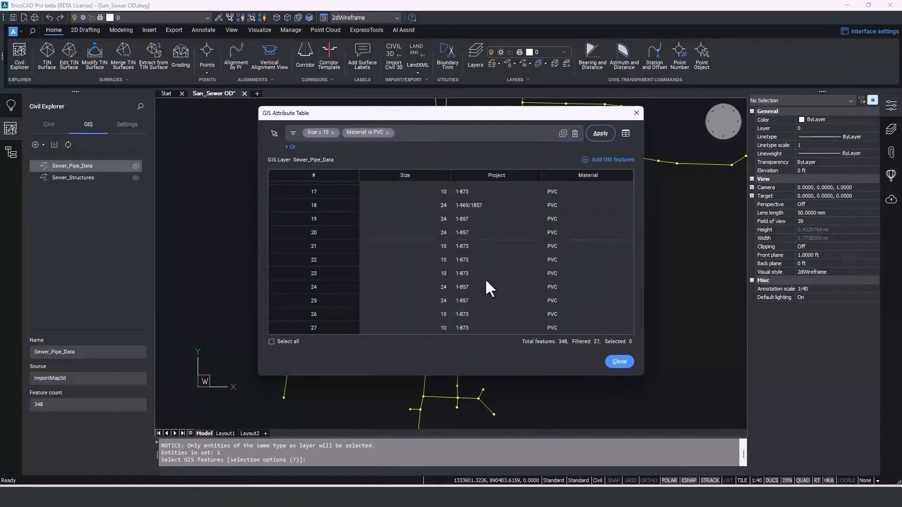
click(289, 342)
key(Escape)
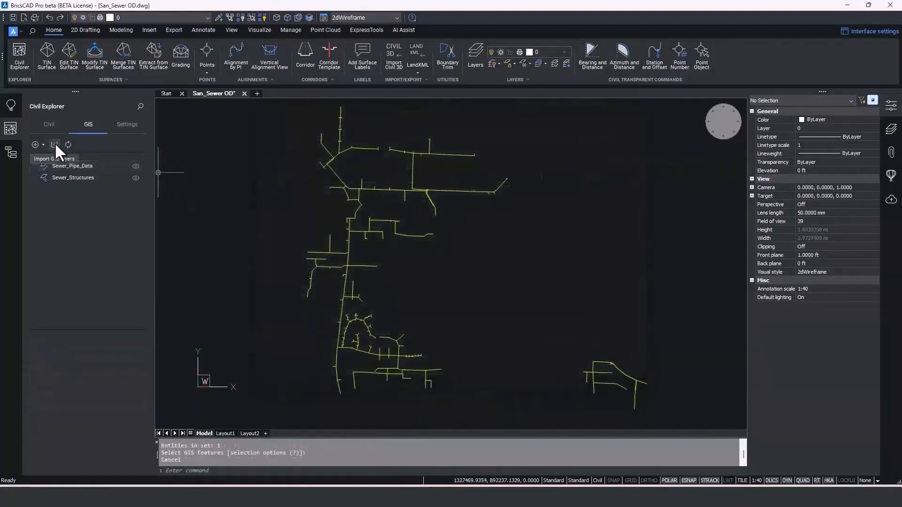
Step: Import all of the Streets GIS data into the drawing and hide the Streets layer
click(54, 145)
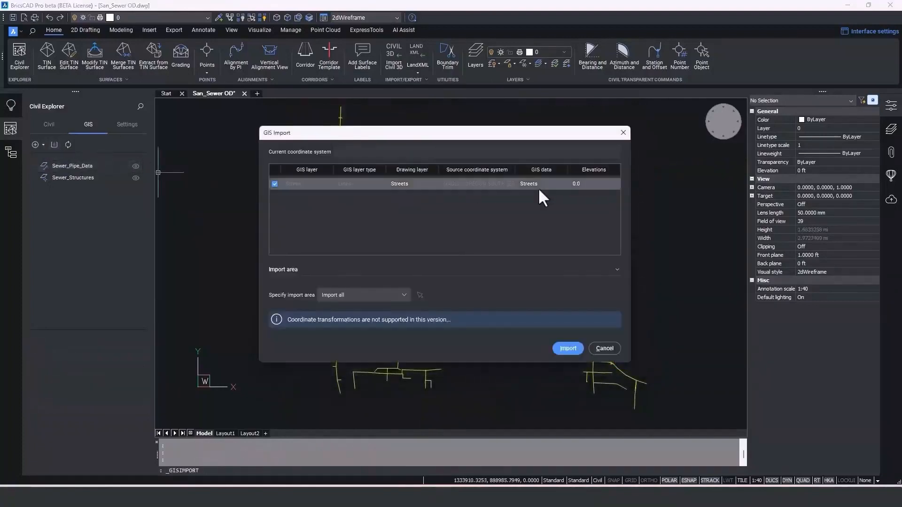
click(566, 347)
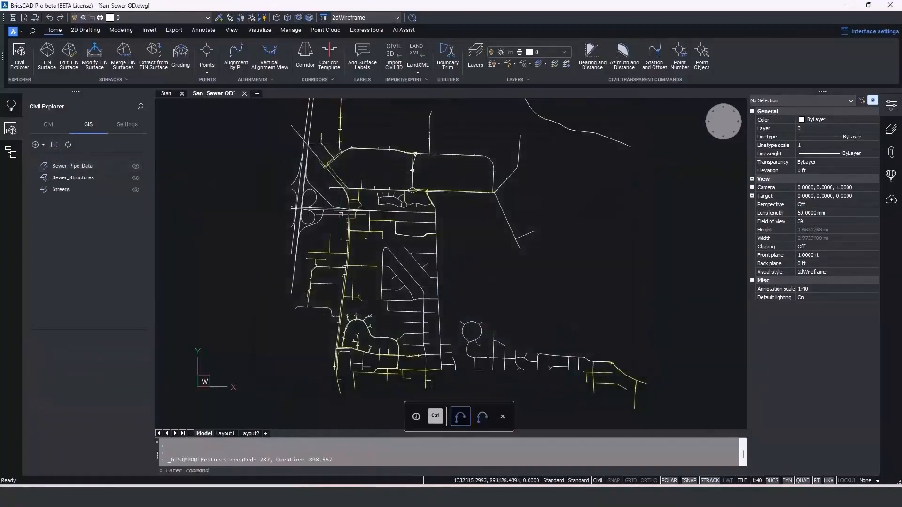
scroll(388, 230, up, 3)
scroll(406, 242, up, 4)
scroll(409, 244, down, 3)
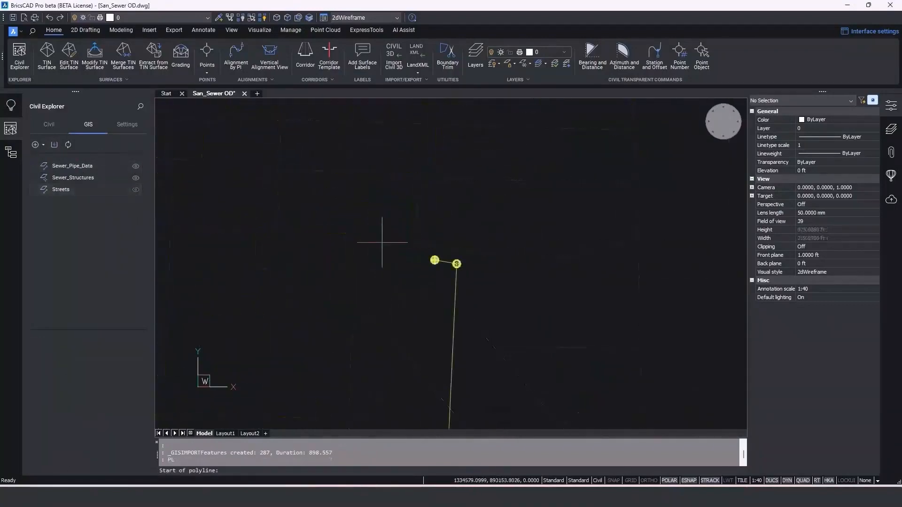
Step: Draw a polyline from the upstream sewer structure's endpoint using Bearing and Distance: north-west quadrant, bearing 12.4356, distance 100
text(end)
key(Return)
scroll(433, 258, up, 2)
click(426, 258)
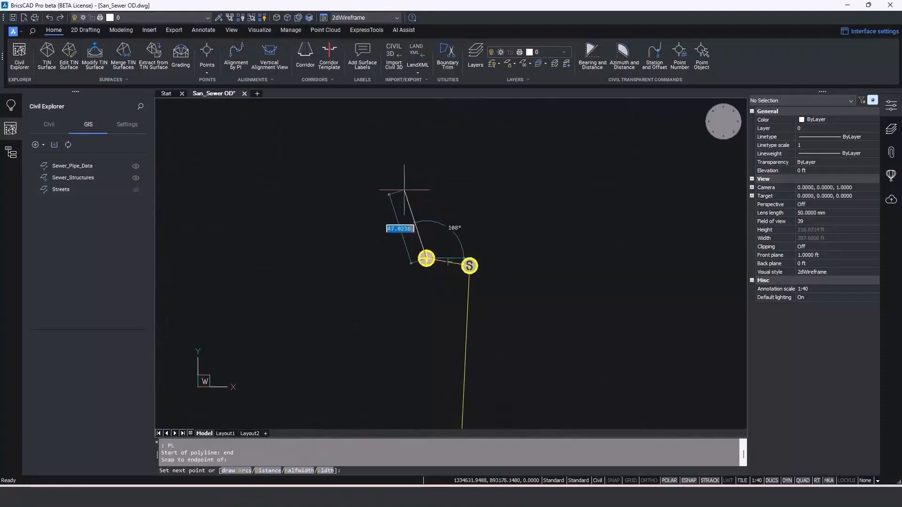
text('bd)
key(Return)
click(343, 155)
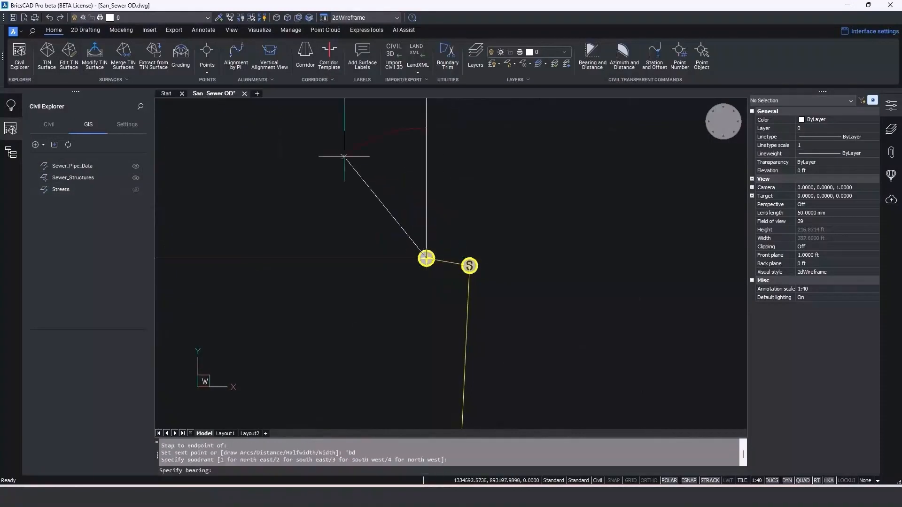
text(12.4356)
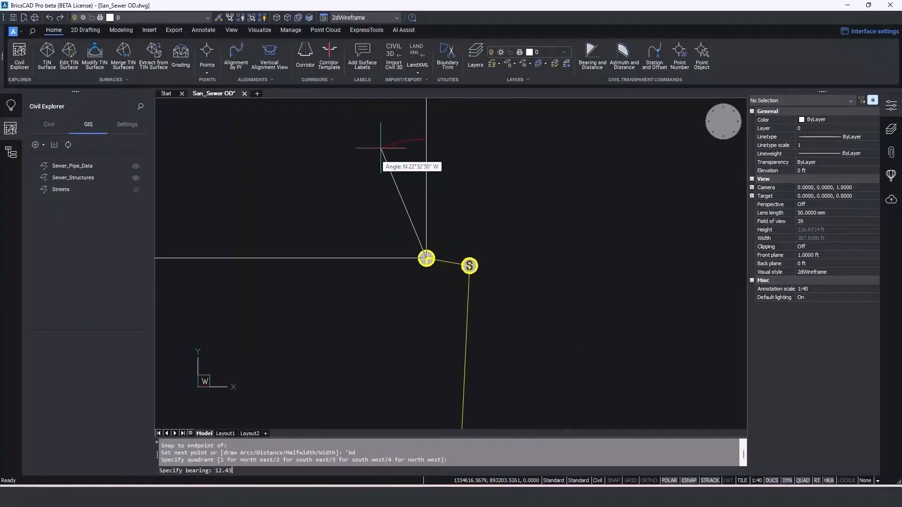
key(Return)
text(100)
key(Return)
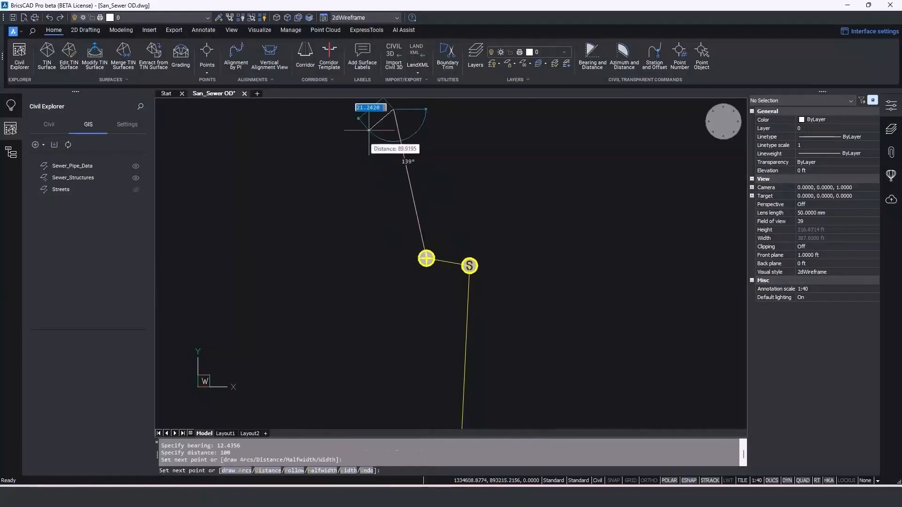
key(Return)
Step: Add the new polyline as a GIS feature to the Sewer_Pipe_Data layer
double_click(92, 170)
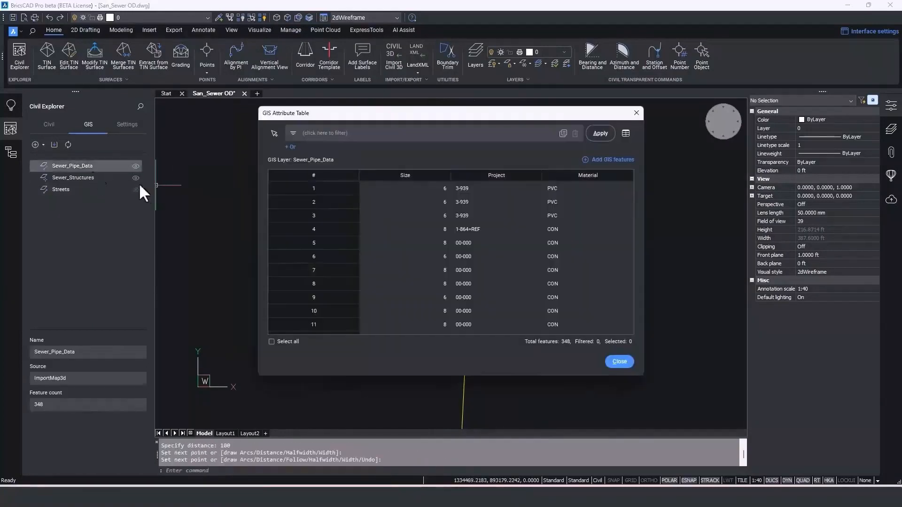
click(598, 159)
click(423, 173)
key(Return)
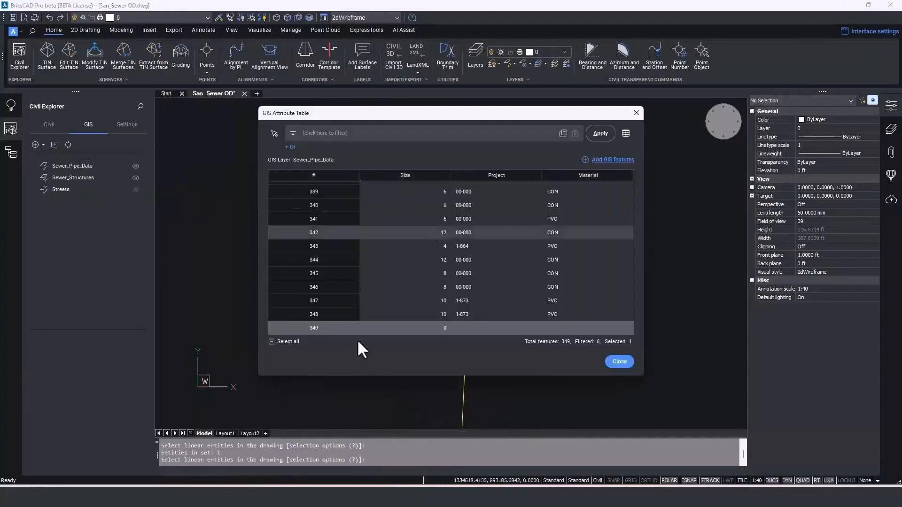
Step: Set the added pipe feature's Size to 8, Project to 2-123 and Material to PVC
double_click(434, 328)
text(8)
double_click(477, 327)
text(2-123)
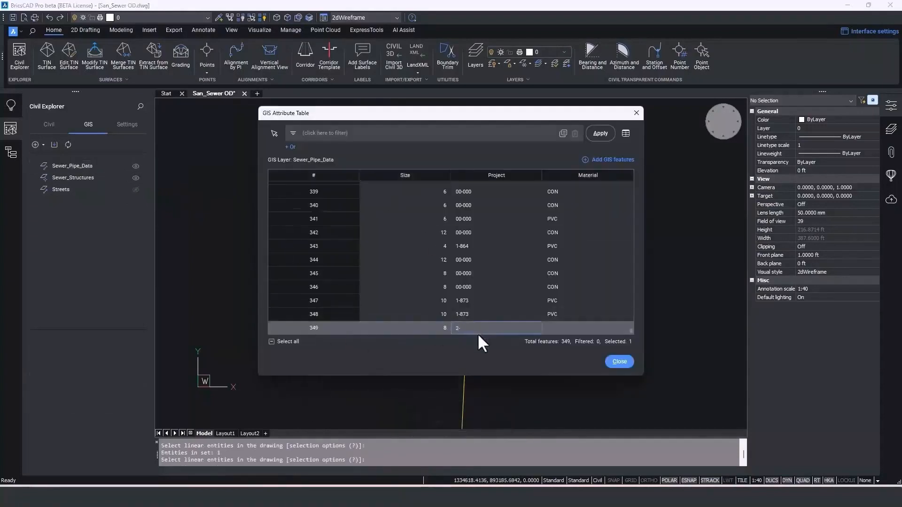
double_click(555, 330)
text(PVC)
key(Return)
Step: Start a new GIS layer named Water with the Line geometry type
click(42, 145)
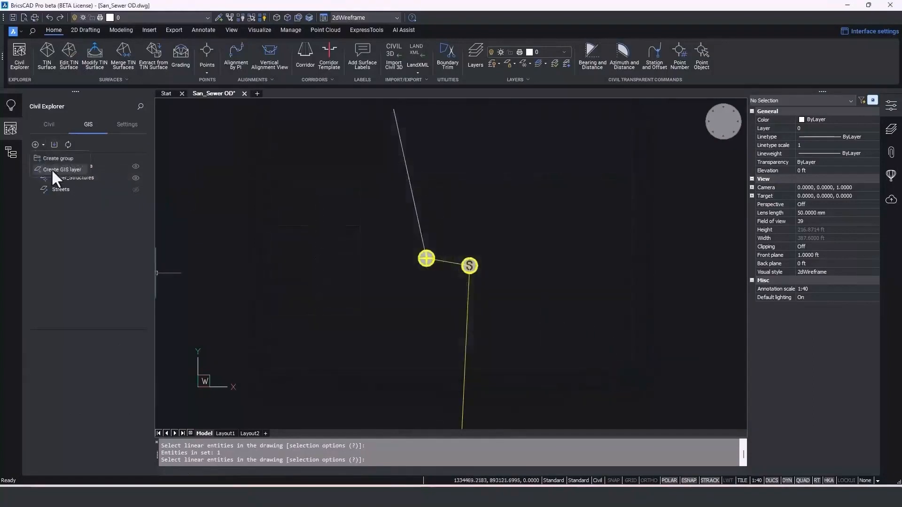
click(52, 169)
click(450, 131)
text(Water)
click(450, 161)
click(426, 189)
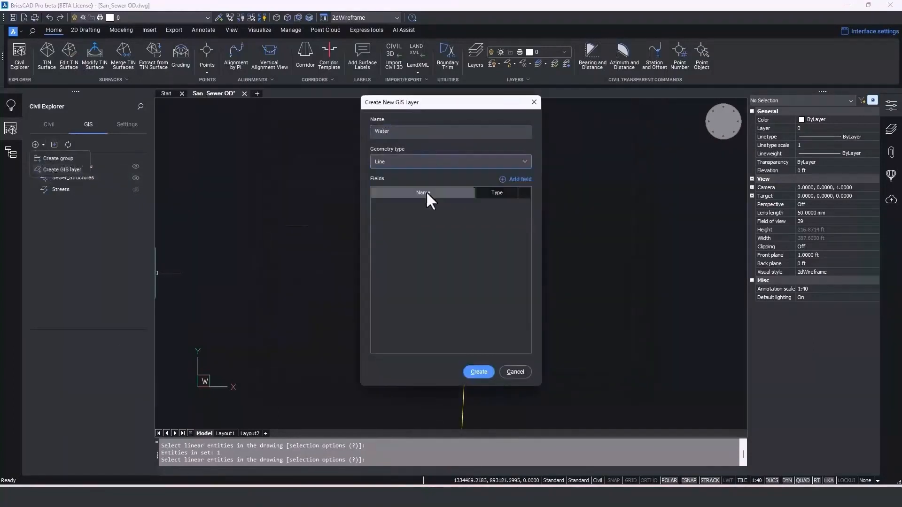
Step: Add an Integer field Size and a String field Material to the Water layer and create it
click(516, 180)
double_click(422, 207)
text(Size)
click(498, 208)
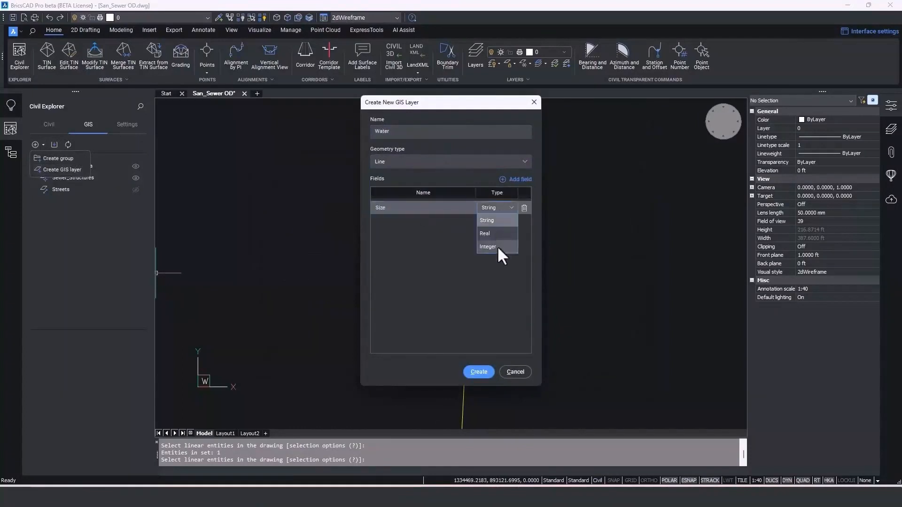
click(489, 247)
click(526, 180)
text(Material)
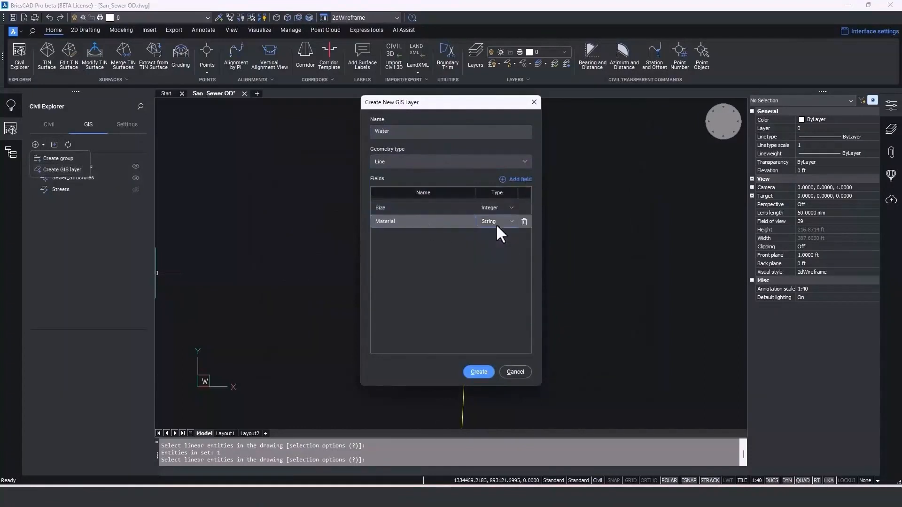
click(474, 372)
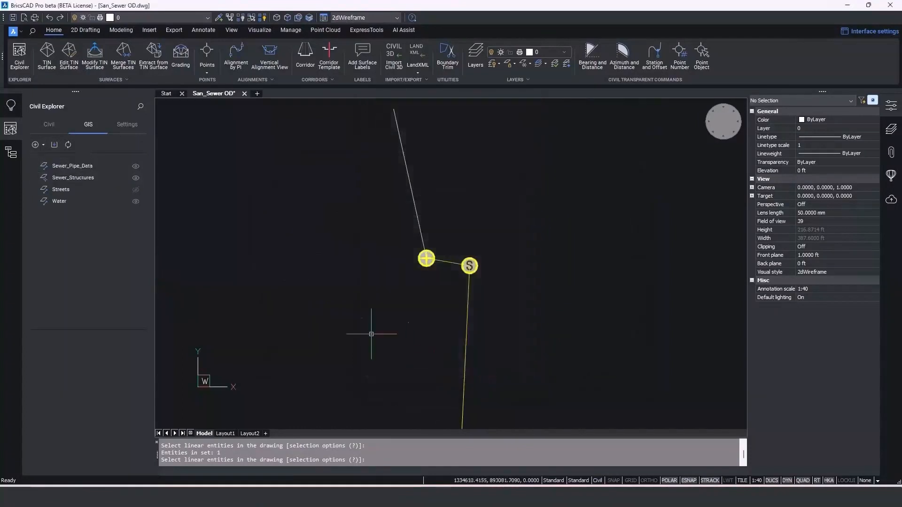
Step: Add a linear entity from the drawing to the Water layer, set its Size to 6 and fill in its Material
click(55, 200)
key(Return)
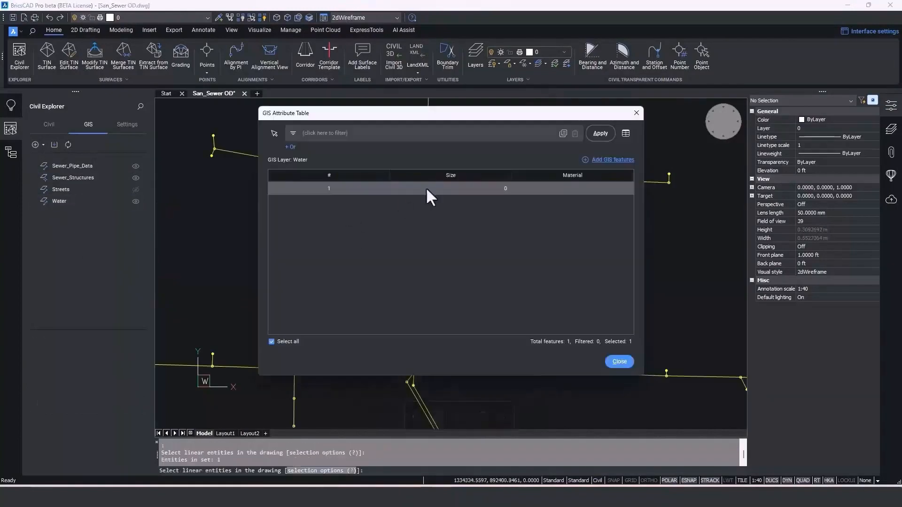
double_click(495, 185)
text(6)
double_click(547, 187)
key(Return)
click(619, 362)
Step: Select all Sewer_Pipe_Data features in the drawing through the layer's attribute table
click(92, 168)
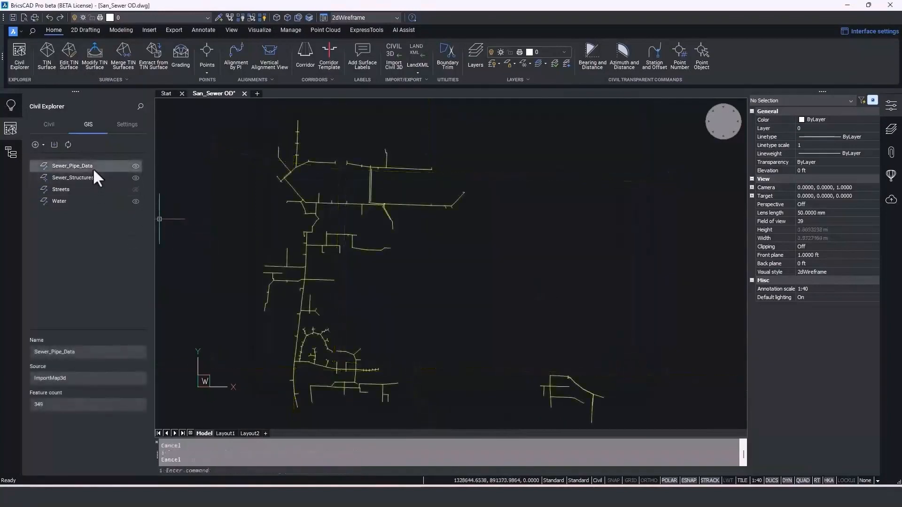
double_click(93, 167)
click(277, 340)
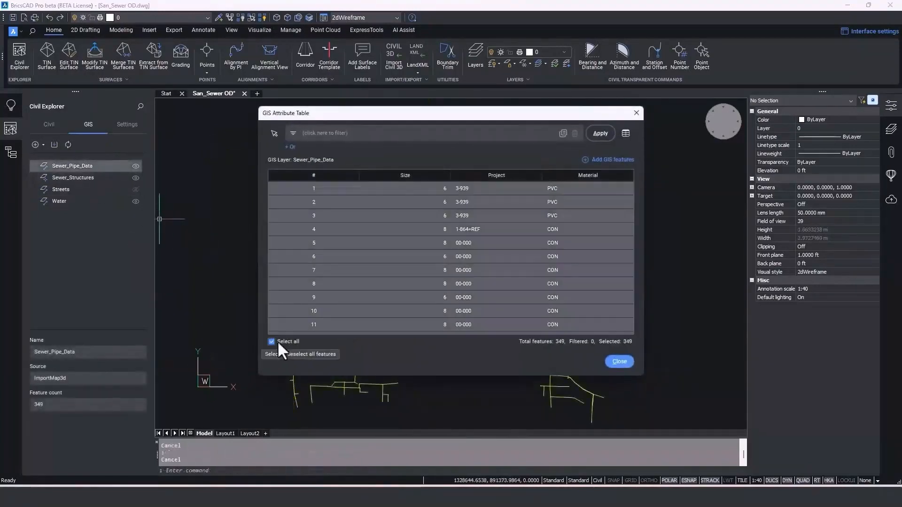
right_click(284, 284)
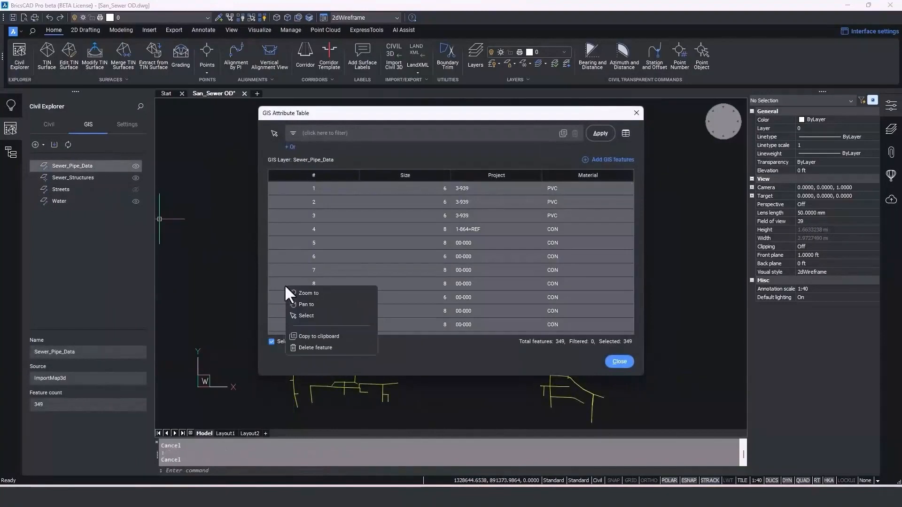
click(311, 317)
click(619, 361)
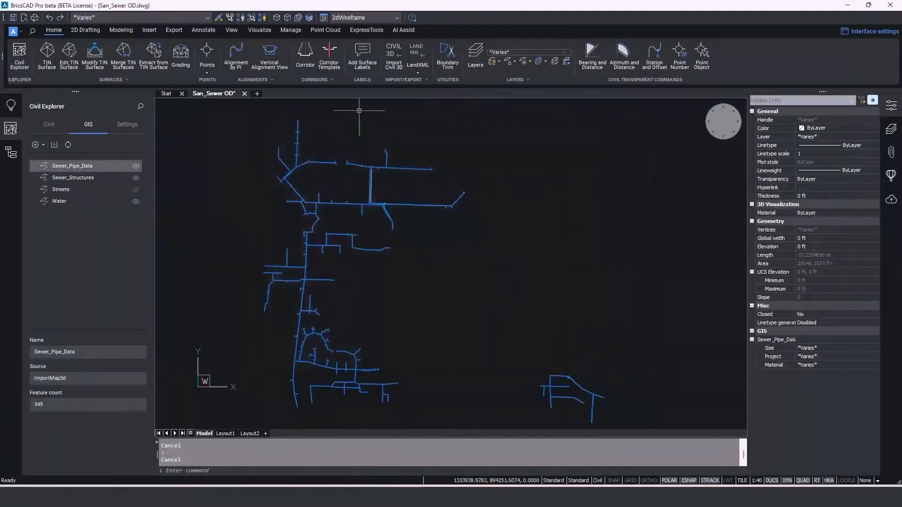
Step: Export the selected sewer pipe features with GIS Export
click(396, 81)
click(405, 96)
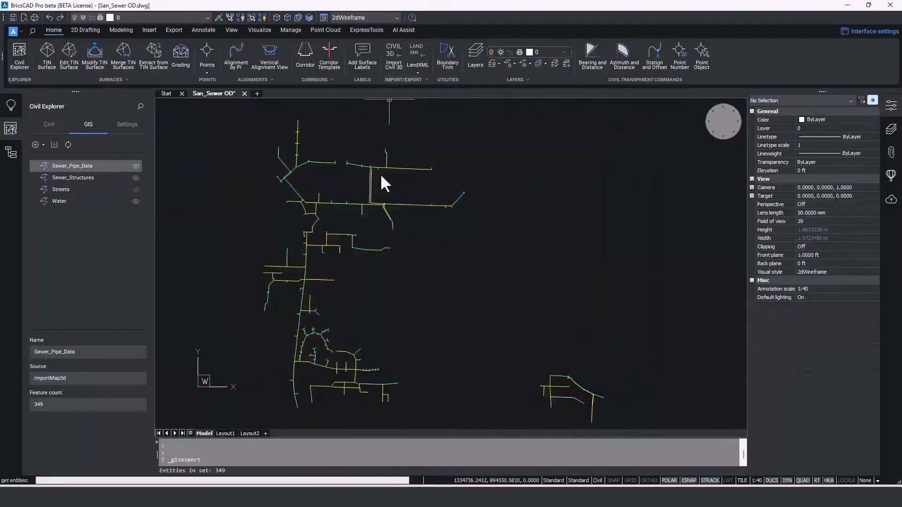
key(Return)
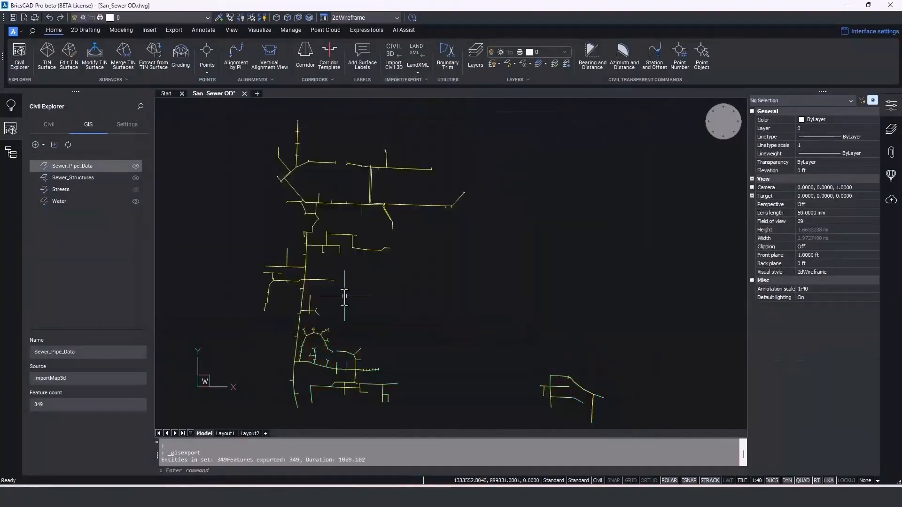
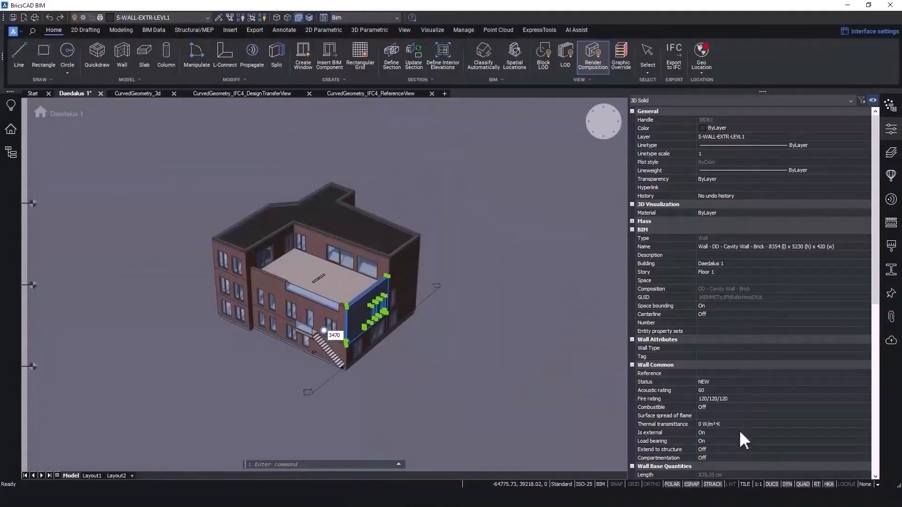
Step: Export the Daedalus 1 building as an IFC4 Reference View file named Daedalus 1_IFC4_ReferenceView.ifc
click(21, 32)
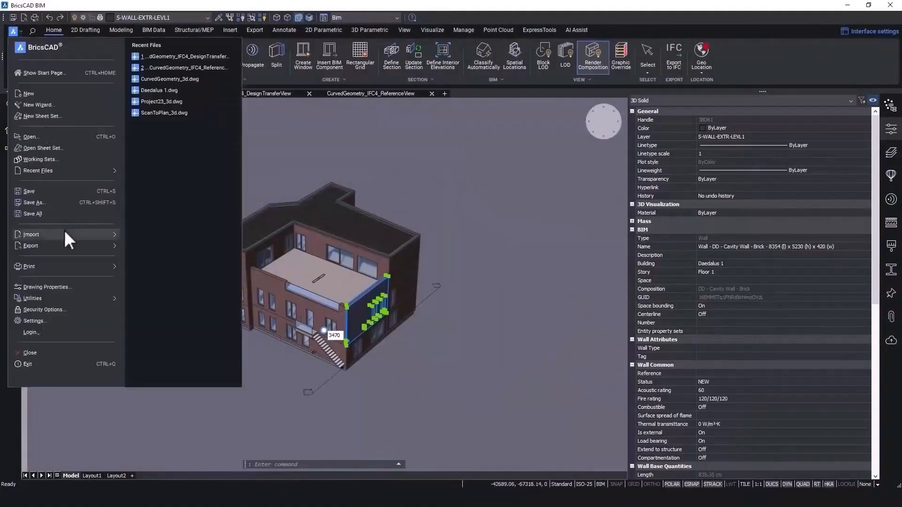
mouse_move(63, 244)
click(162, 55)
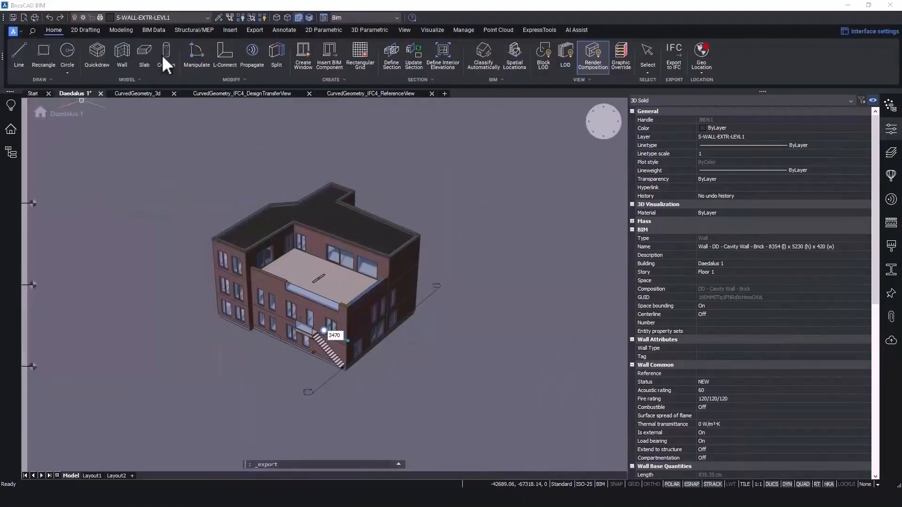
click(285, 399)
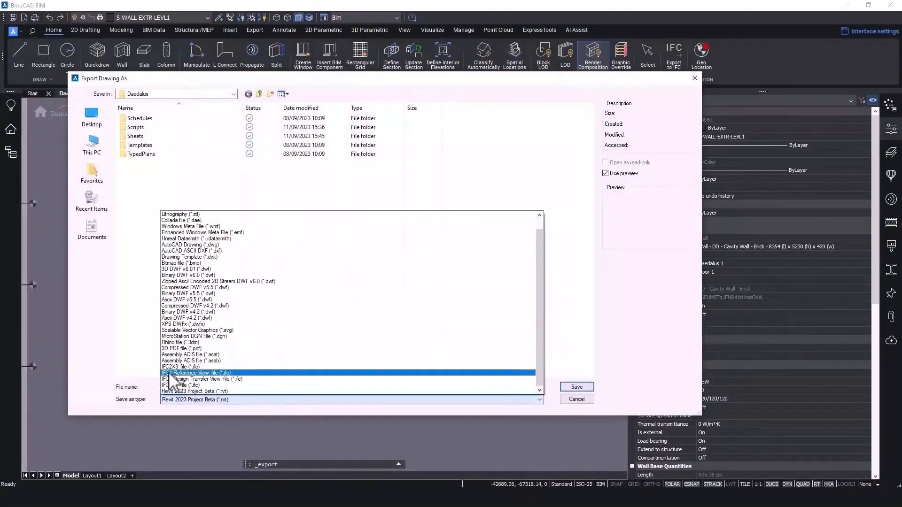
click(265, 373)
text(_IFC4_ReferenceView.ifc)
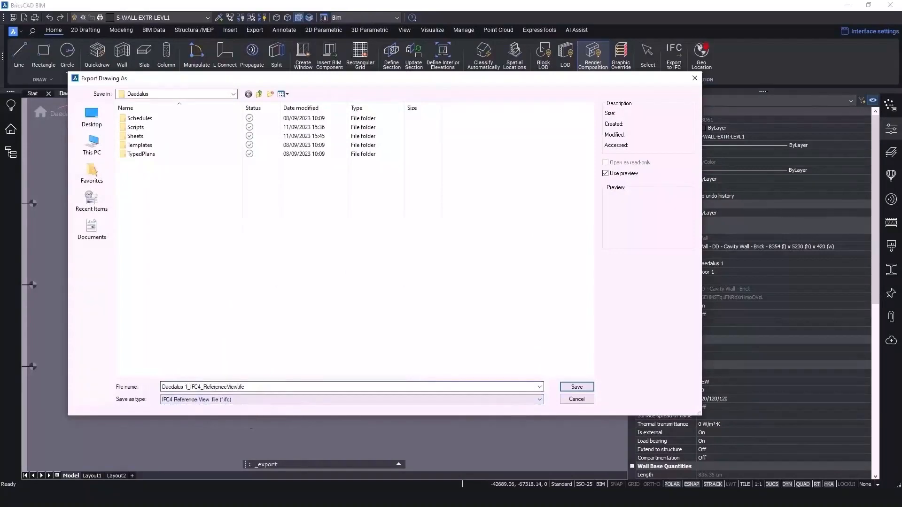
click(587, 388)
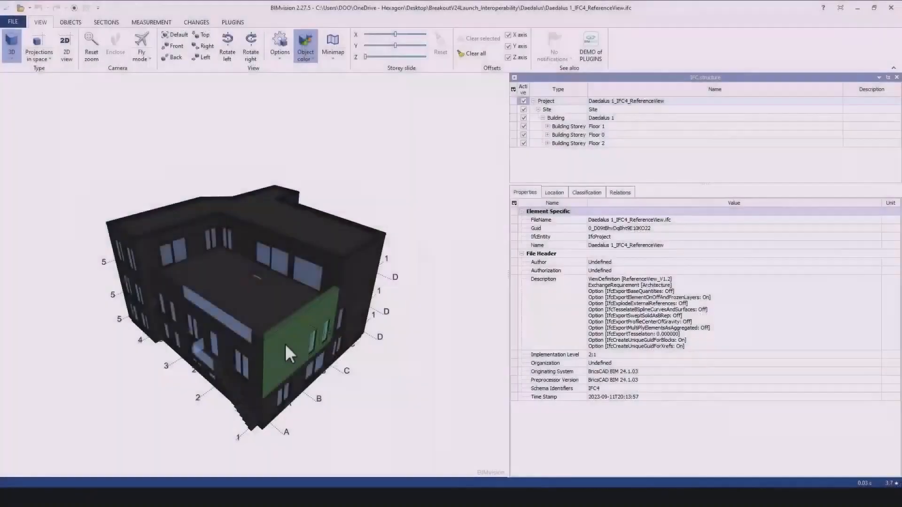
Step: In BIMvision, examine the exported first-floor exterior brick wall's properties and browse the walls in the IFC structure
click(294, 336)
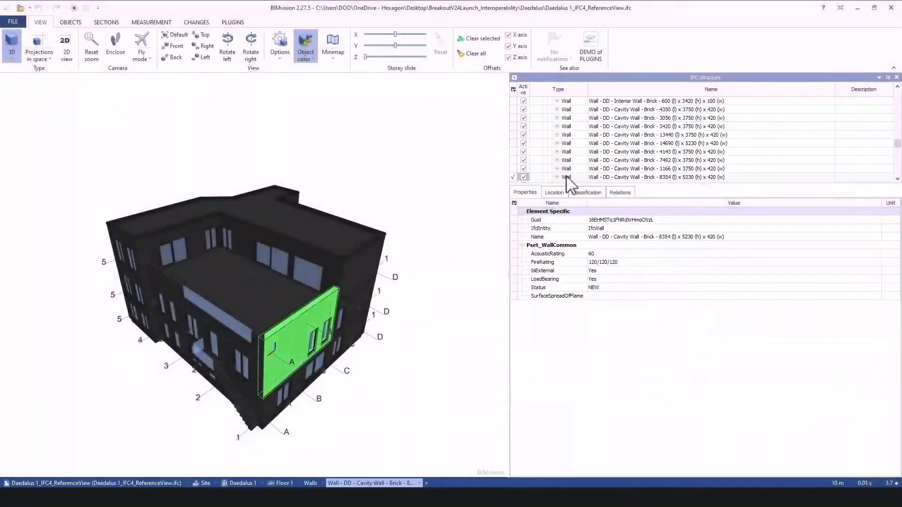
drag(409, 408, 466, 385)
click(459, 393)
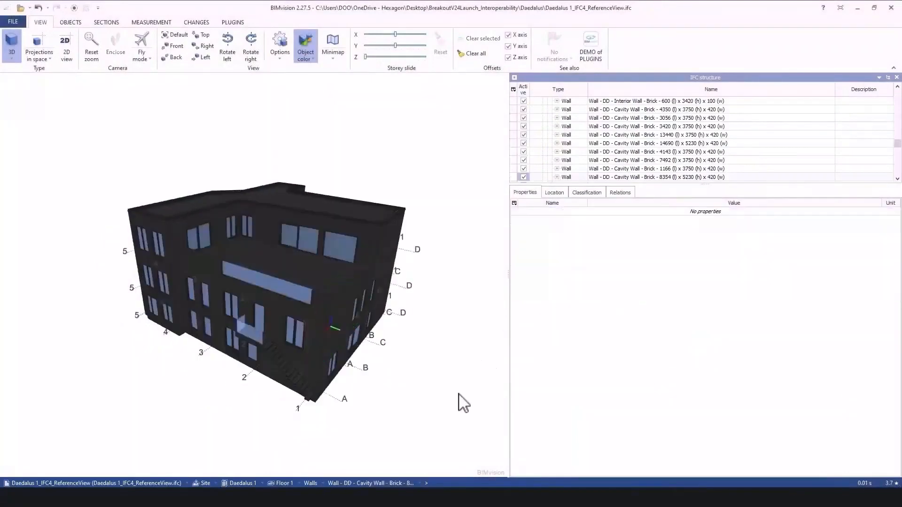
click(526, 193)
scroll(672, 160, up, 5)
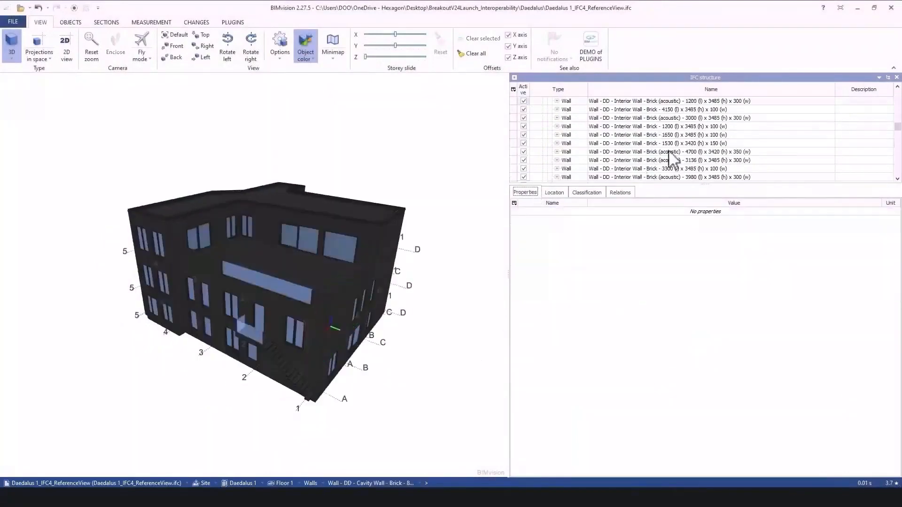
scroll(673, 160, up, 5)
click(688, 101)
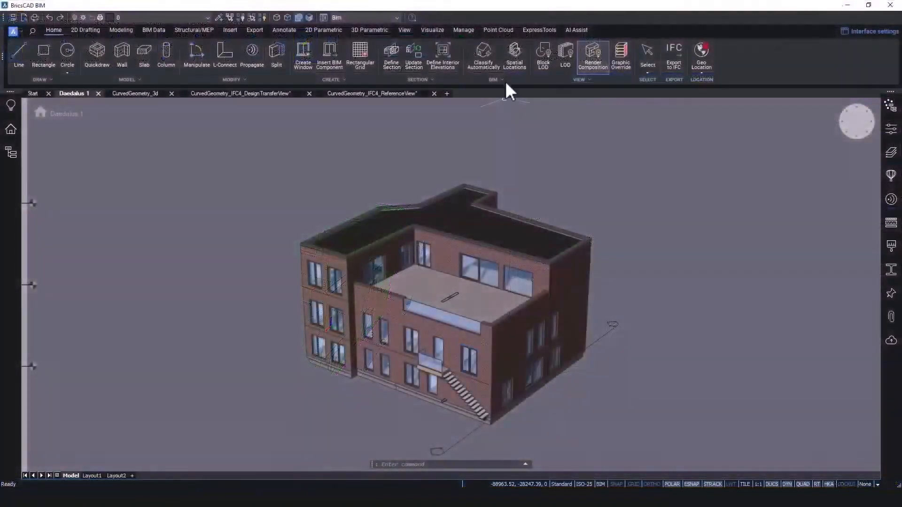
Step: Examine the IFC namespace's property sets in BIM Properties and the IFC properties of the first-floor exterior brick wall
click(503, 79)
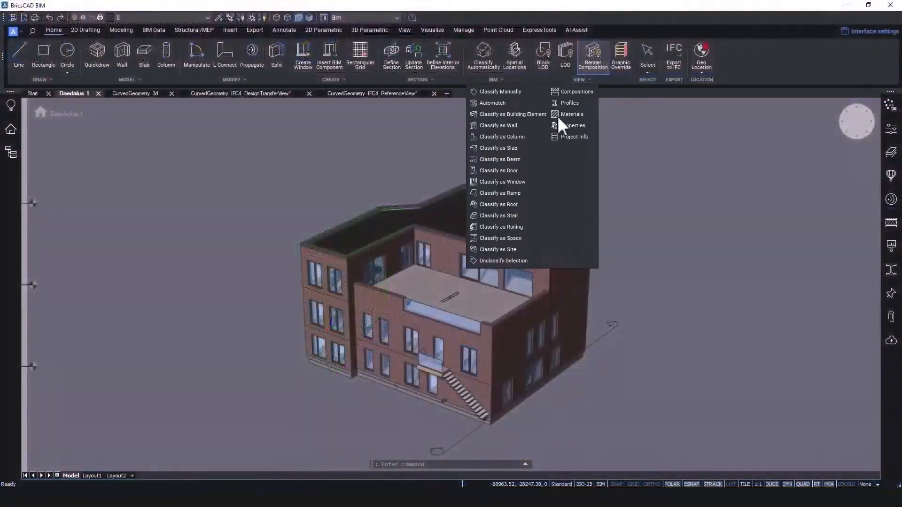
click(564, 126)
click(434, 130)
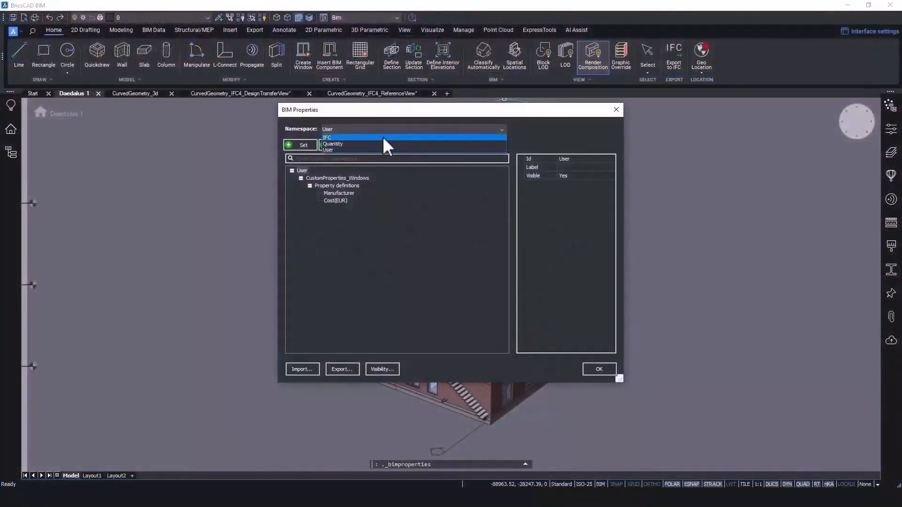
click(413, 137)
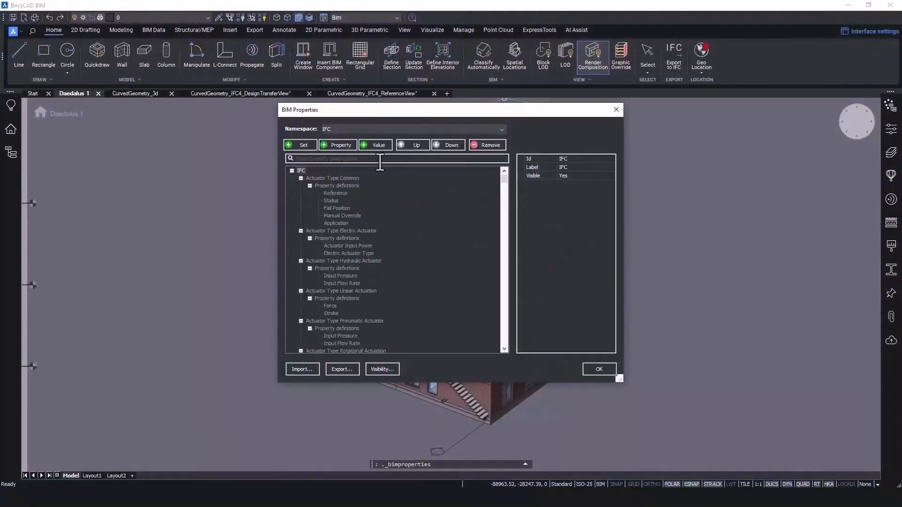
click(350, 179)
click(616, 110)
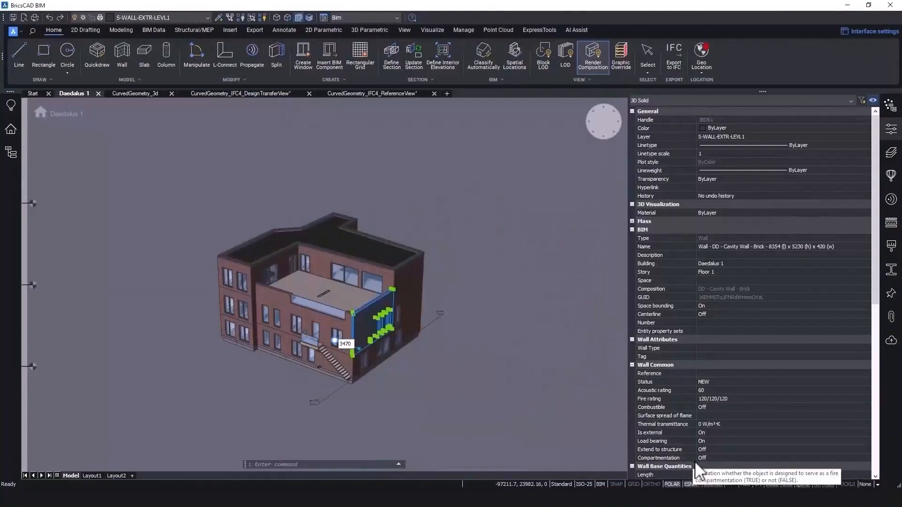
key(Escape)
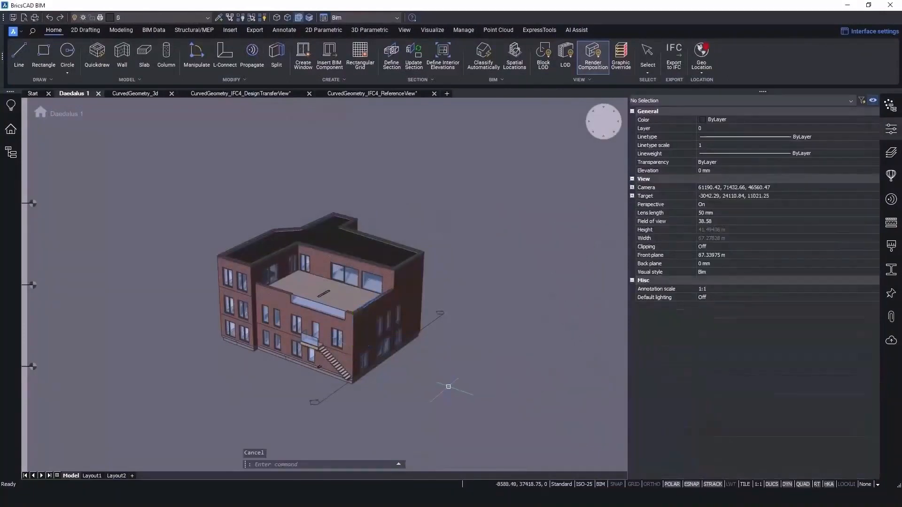
Step: Export the Daedalus 1 building as an IFC2X3 file named Daedalus 1_2x3.ifc
click(19, 30)
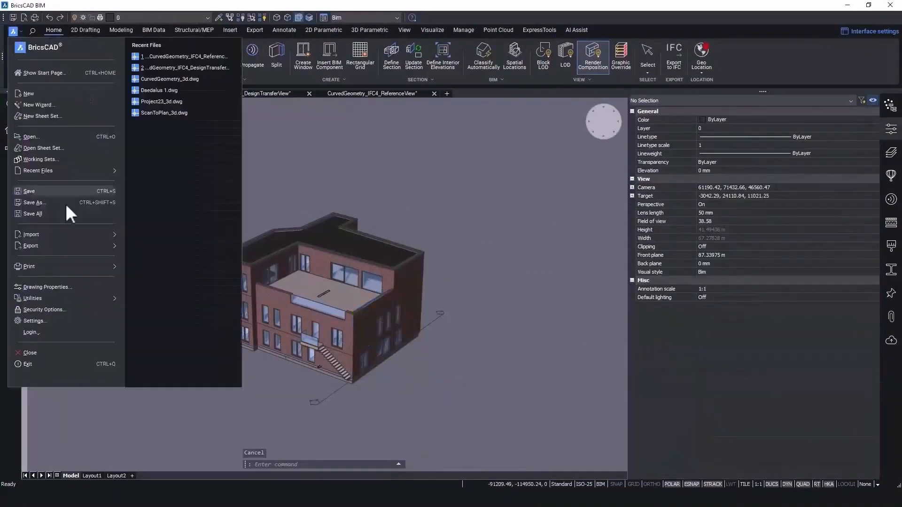
mouse_move(83, 251)
click(174, 64)
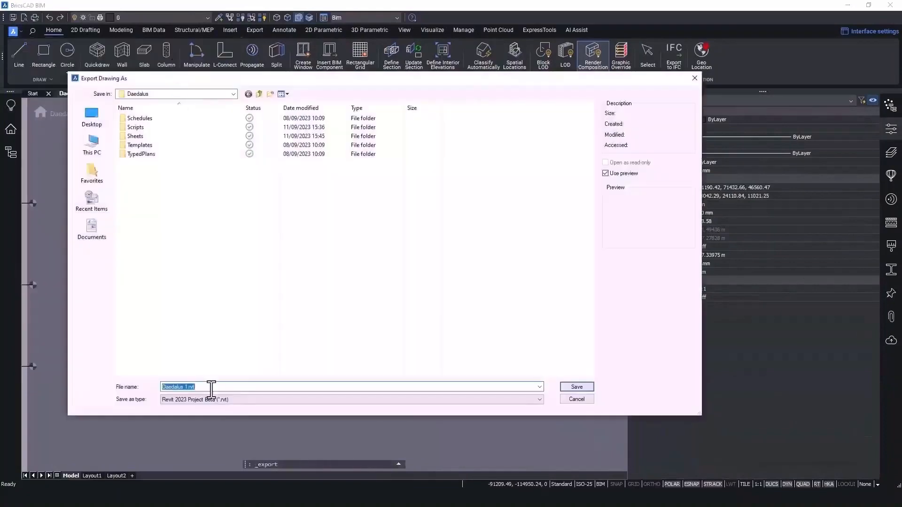
click(214, 400)
click(211, 367)
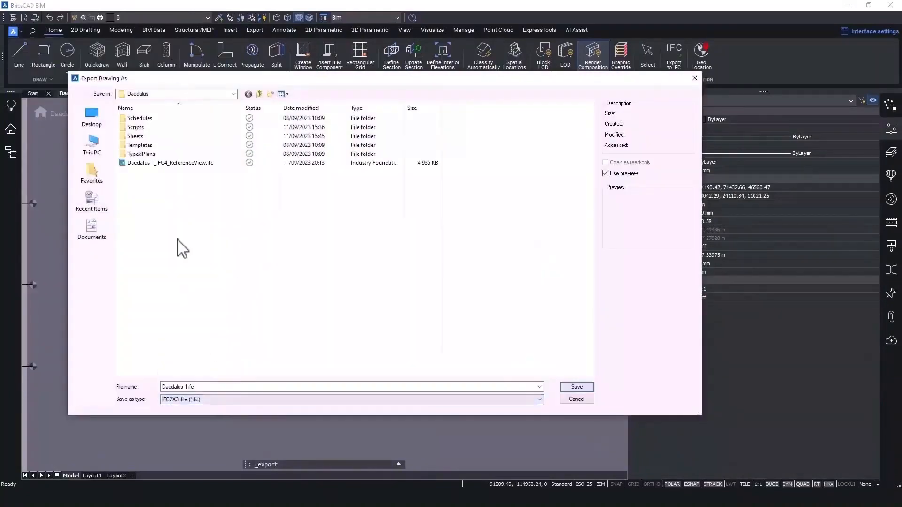
double_click(188, 388)
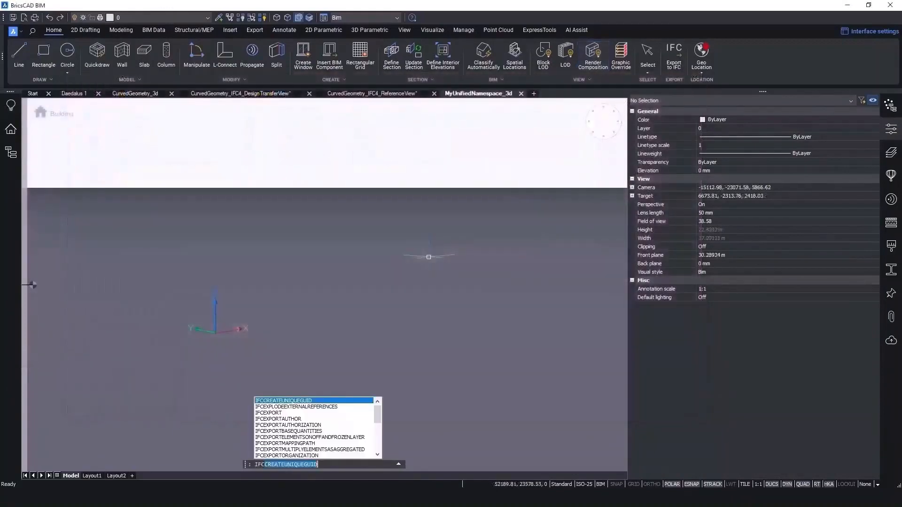
Step: Use IFCVALIDATE and import IFC4_Store.ifc into the MyUnifiedNamespace_3d drawing, accept continuing the IFC import, and expand the command history
text(IMPORT)
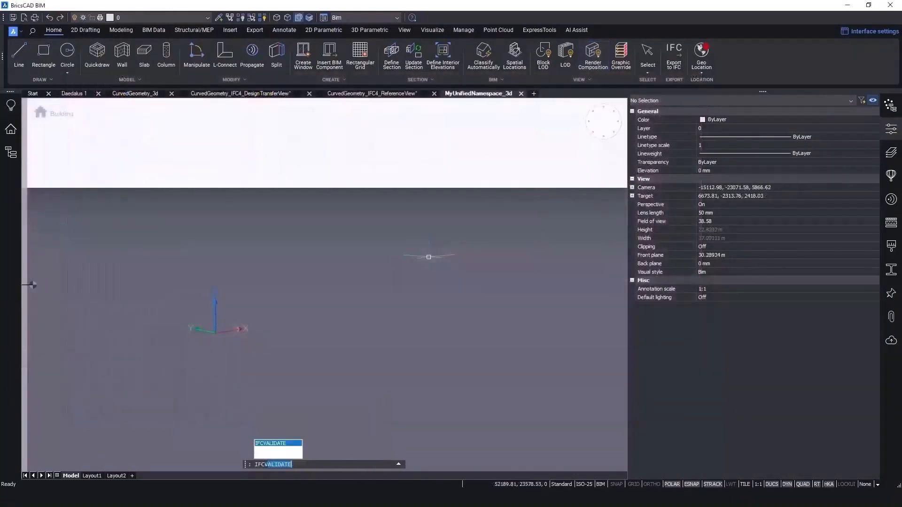
key(Return)
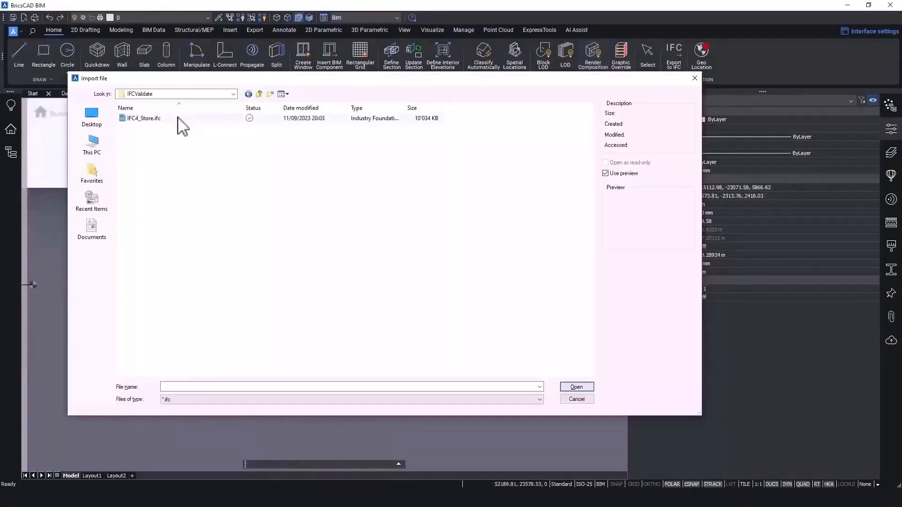
double_click(178, 119)
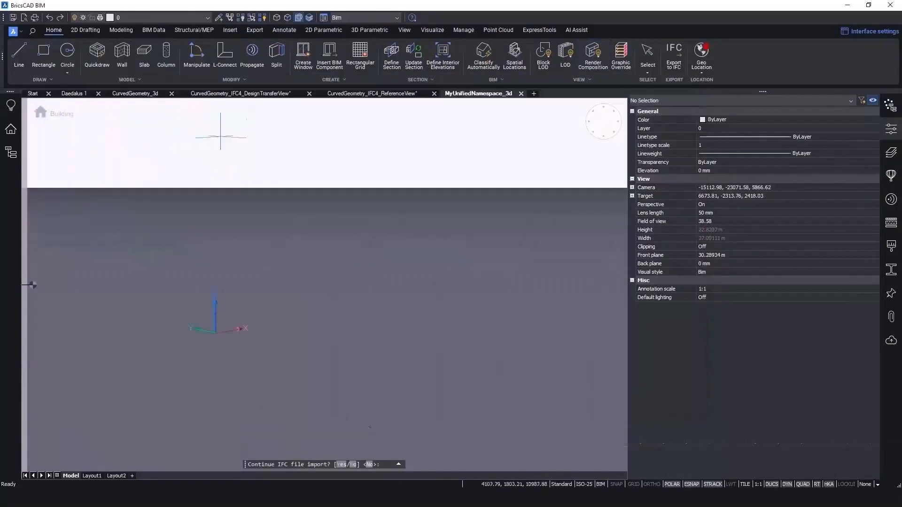
text(Y)
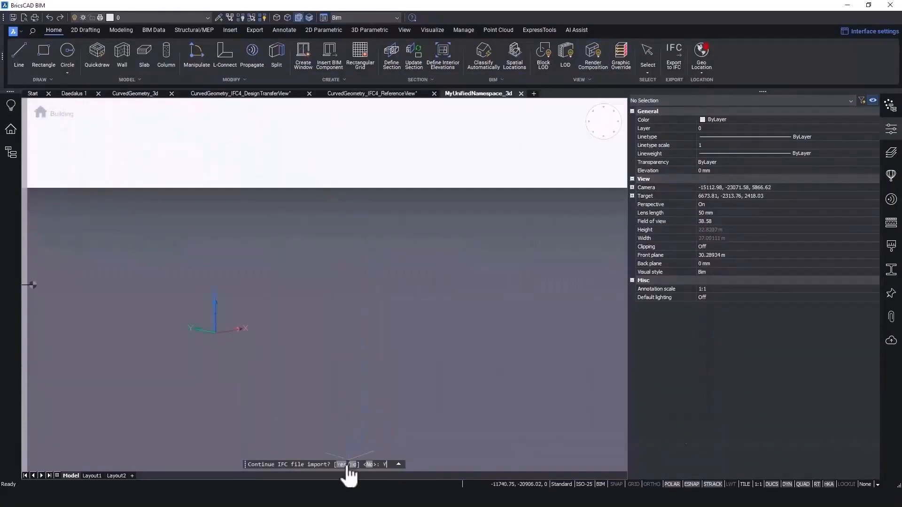
key(Return)
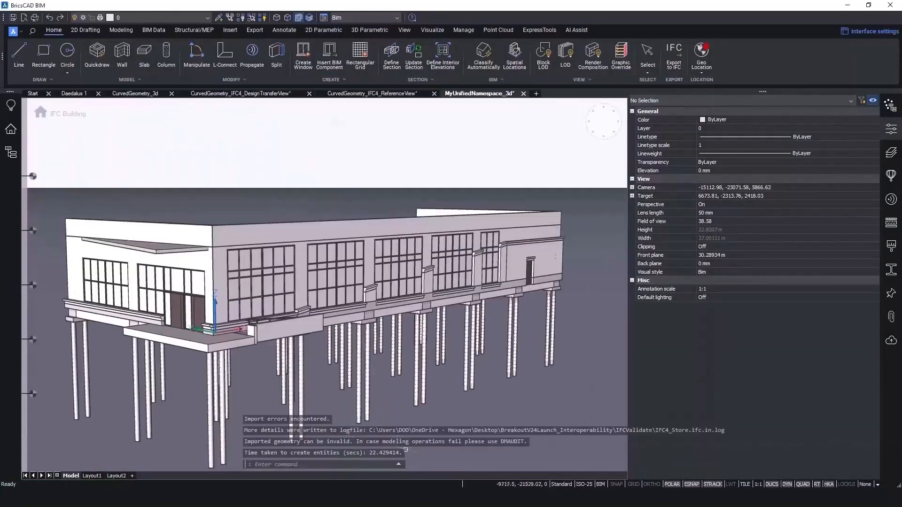
click(399, 464)
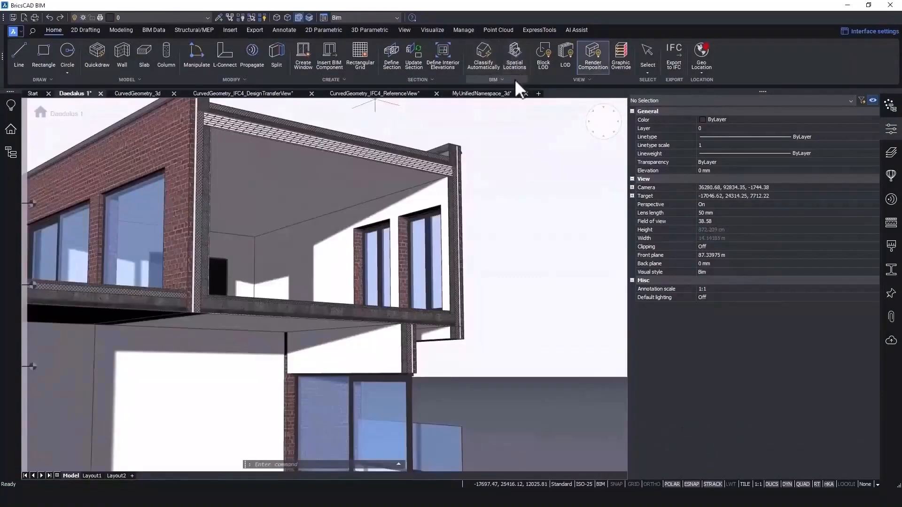
Step: In the Daedalus 1 drawing's BIM Properties, make the IFC namespace's Covering Ceiling property set visible
click(514, 79)
click(572, 126)
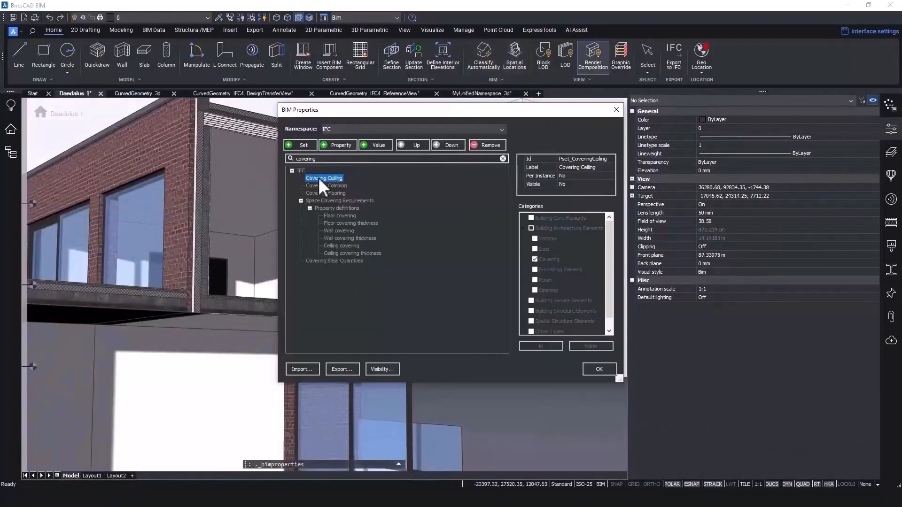
click(593, 185)
click(604, 193)
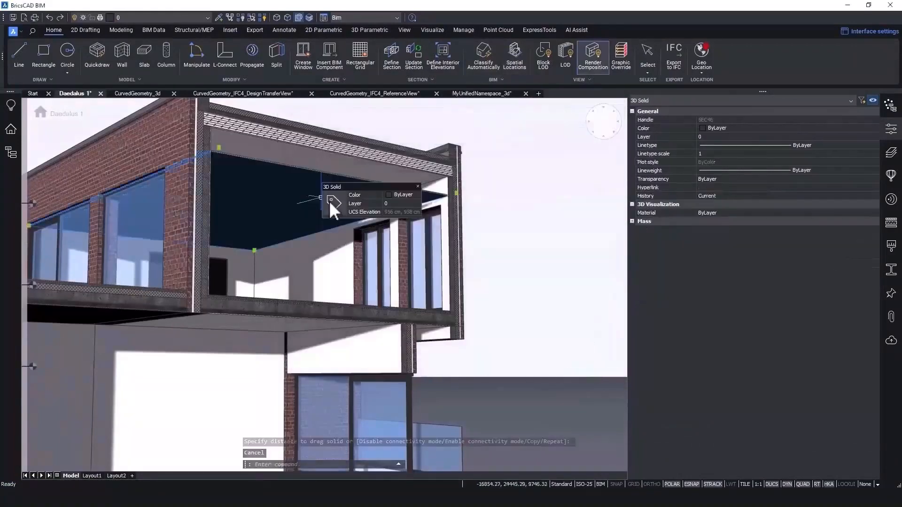
Step: Classify the upper room's ceiling solid as a Covering and set its covering type to CEILING
mouse_move(332, 201)
click(461, 293)
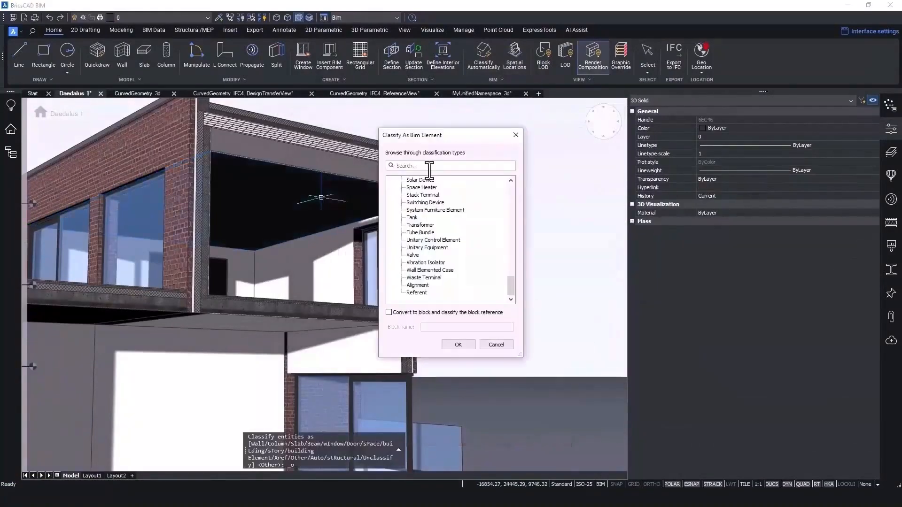
click(428, 167)
text(covering)
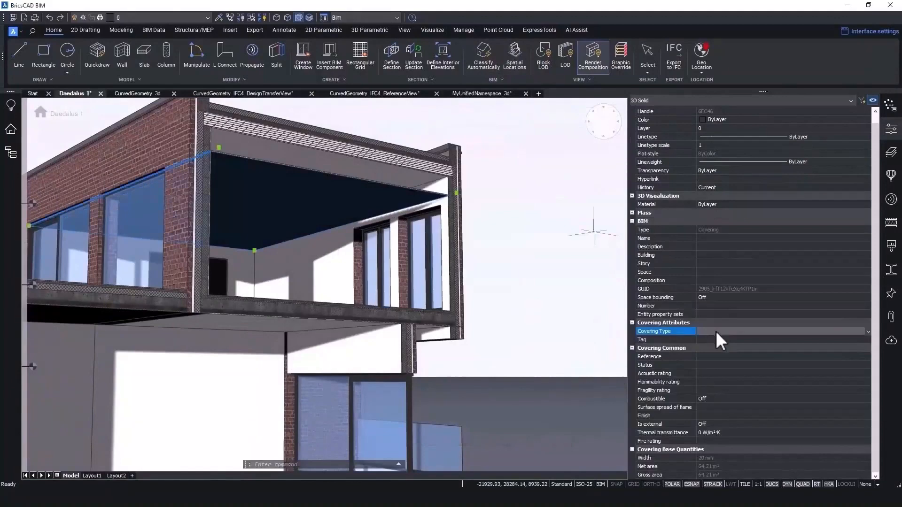
click(715, 331)
click(717, 351)
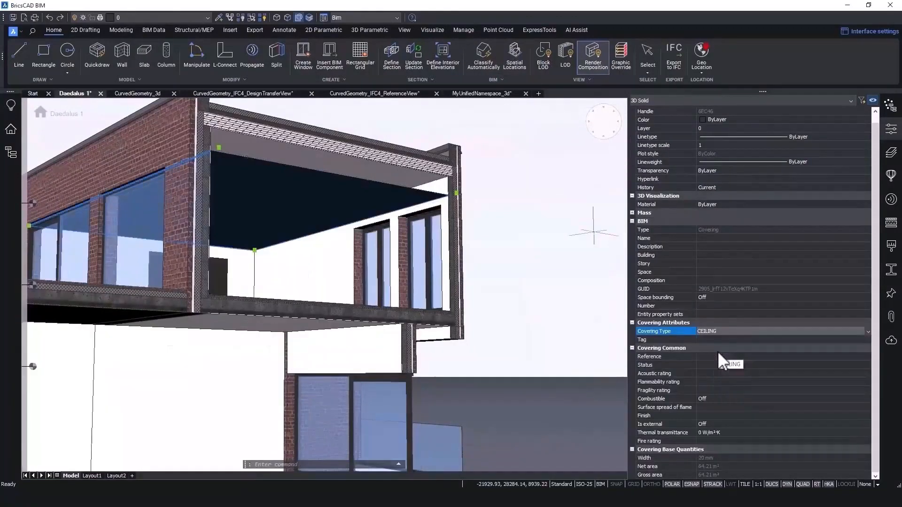
click(729, 332)
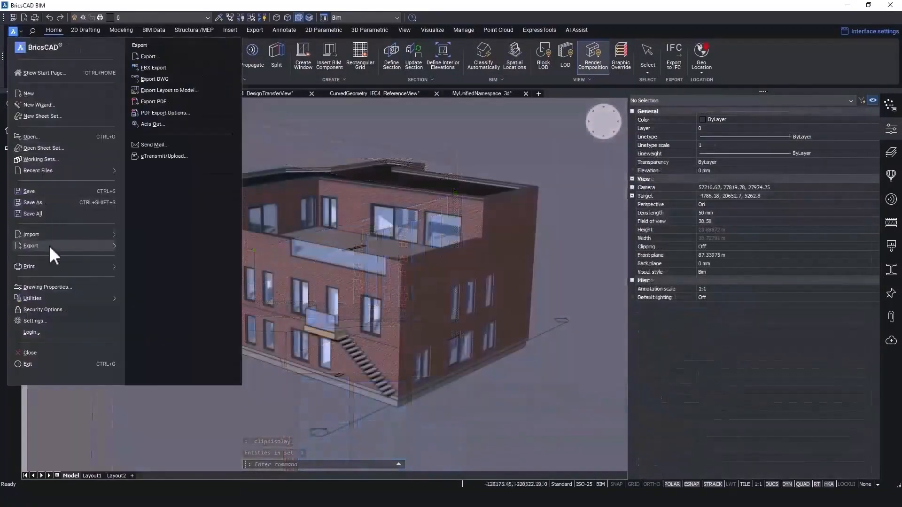
Step: Export the Daedalus 1 building as a Revit project and open Daedalus 1.rvt in Autodesk Revit
click(148, 57)
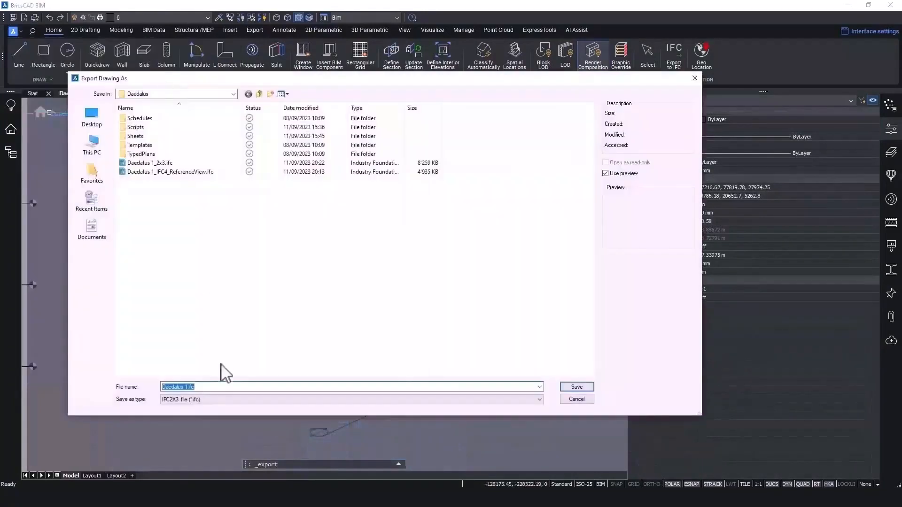
click(202, 400)
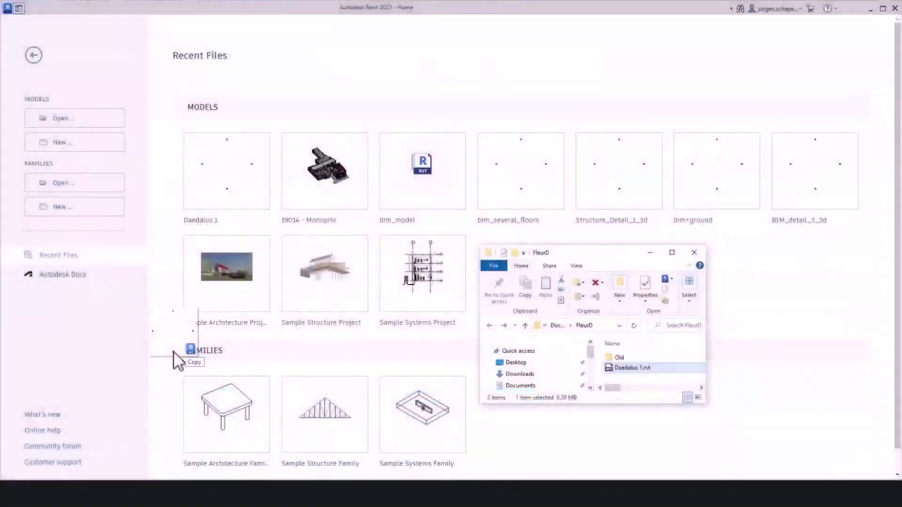
drag(177, 362, 177, 361)
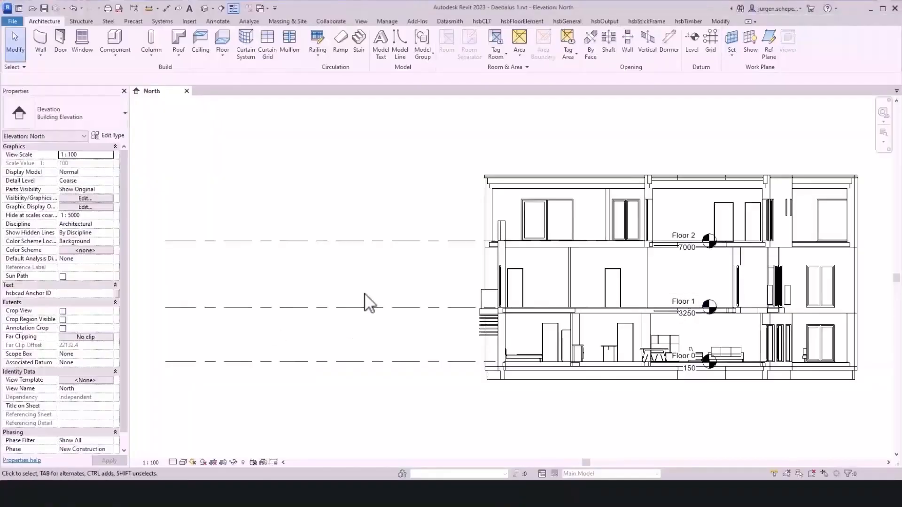
Step: Examine the exported building in Revit's default 3D view
click(203, 9)
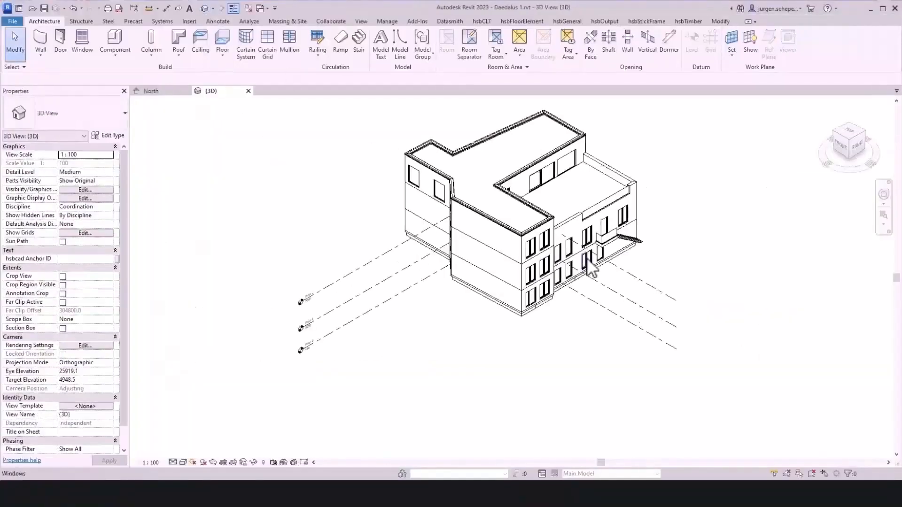
scroll(588, 261, up, 1)
middle_drag(552, 240, 518, 290)
Step: Add a Floor 0 - PLAN level at elevation 0 across the North elevation and open its floor plan
click(159, 91)
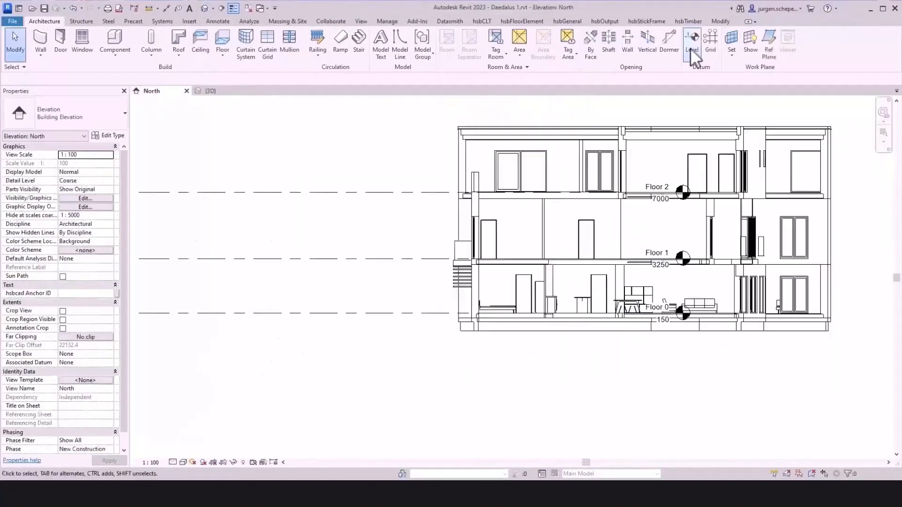
click(694, 56)
click(139, 313)
click(865, 313)
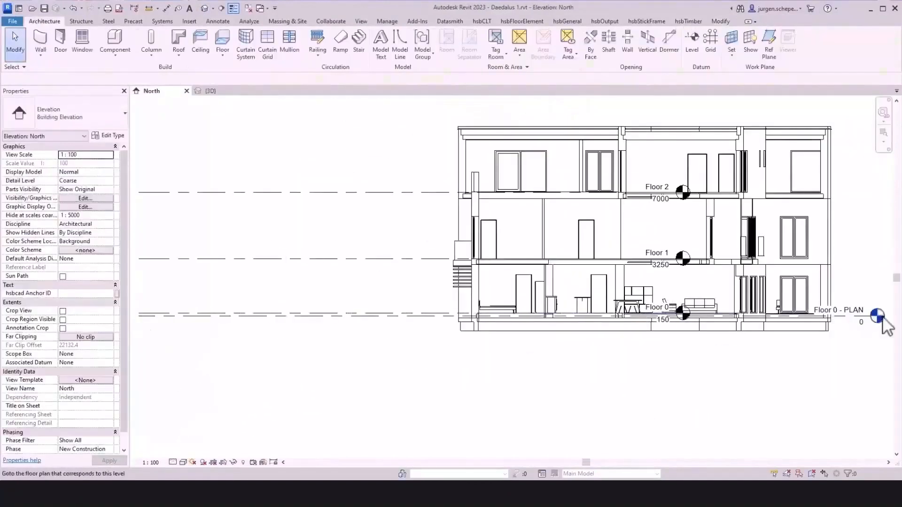
double_click(879, 318)
scroll(453, 136, up, 1)
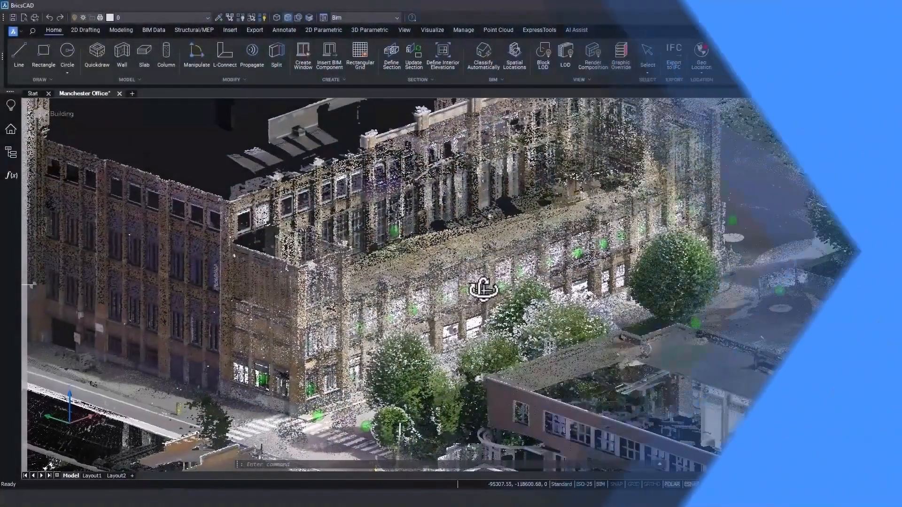
Step: In the Manchester Office drawing in BricsCAD, define a volume section box around one storey of the building's long wing
click(432, 79)
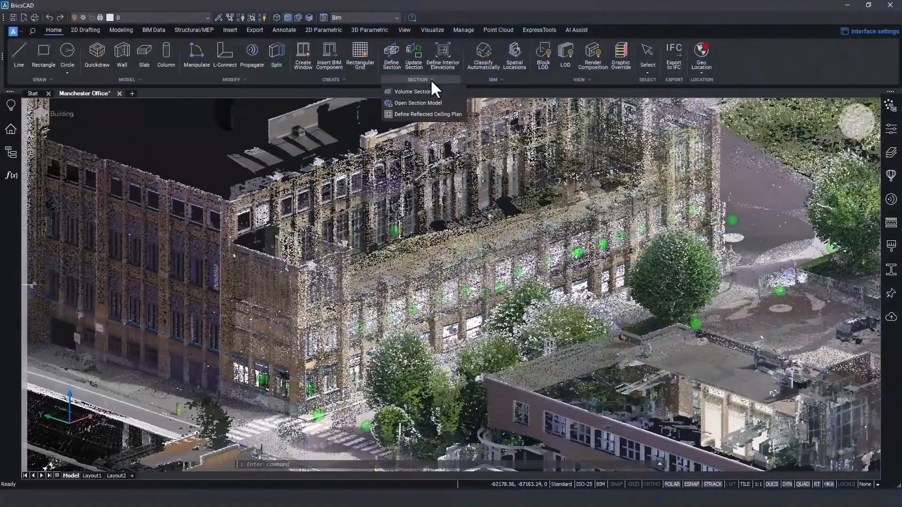
click(425, 90)
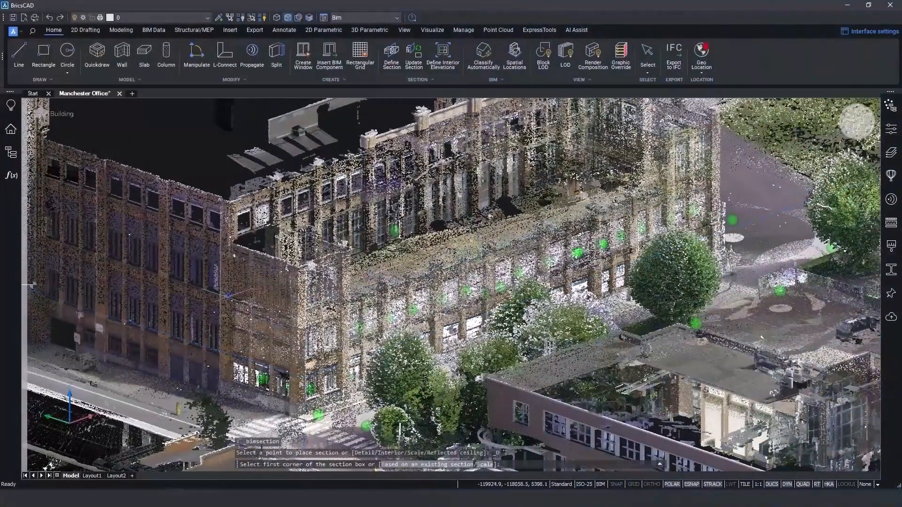
click(226, 296)
click(722, 179)
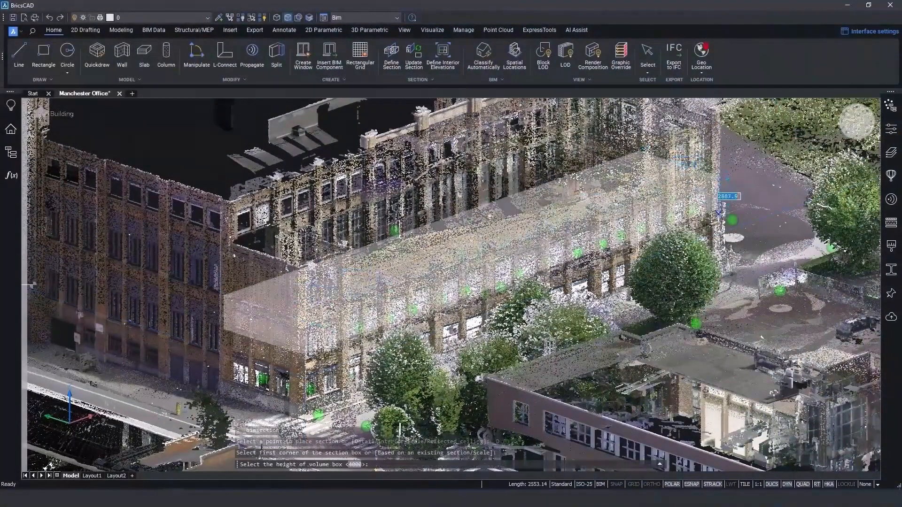
click(719, 212)
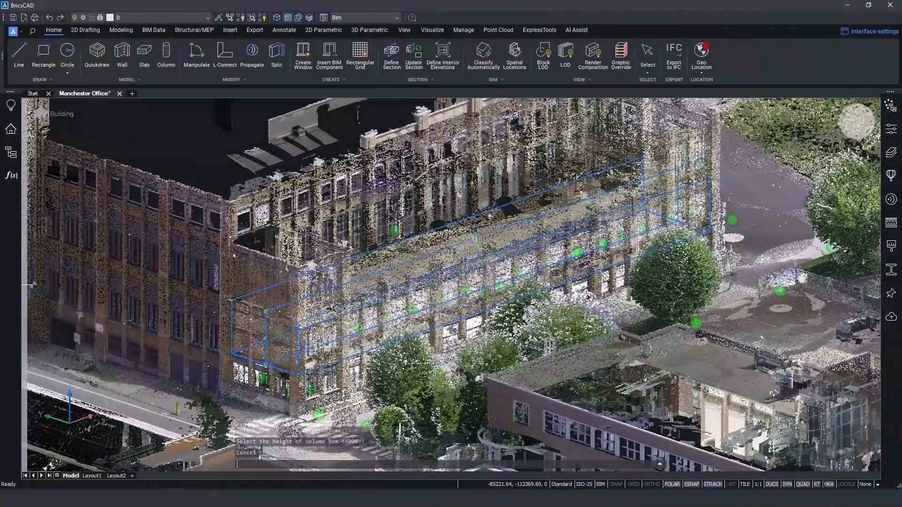
Step: Turn on clip display for the volume section so only the enclosed part of the point cloud is shown
double_click(474, 240)
shift+middle_drag(517, 340, 538, 348)
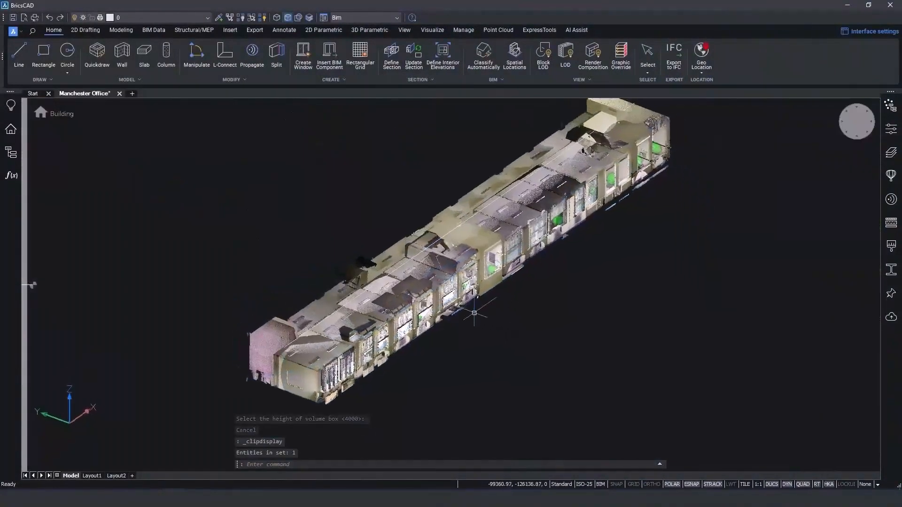
scroll(475, 313, up, 5)
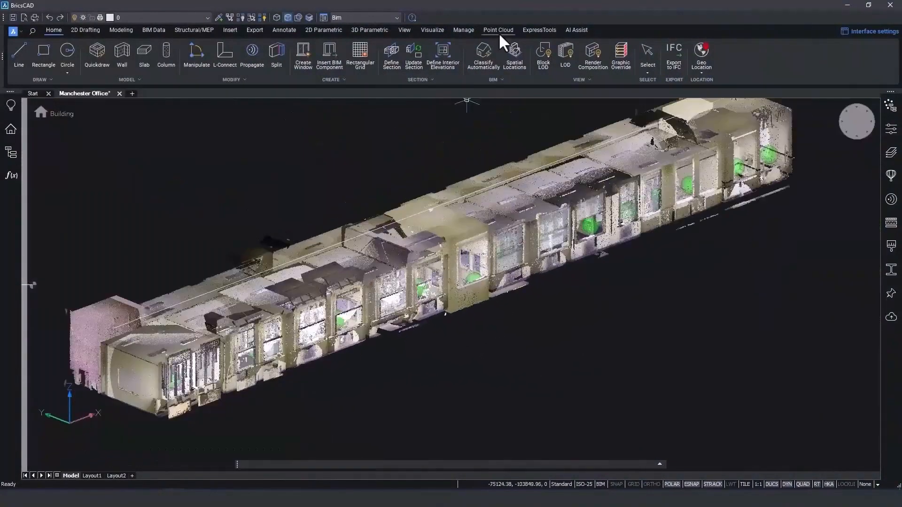
Step: Classify the visible points of the clipped point cloud with Pointcloud Classify, using the indoorSimplified model
click(499, 31)
text(po)
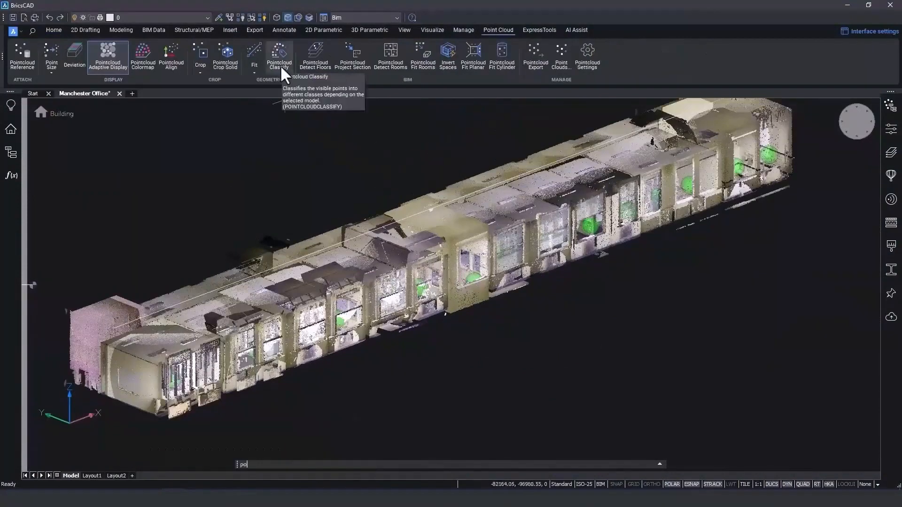
text(intcloudclassify)
key(Return)
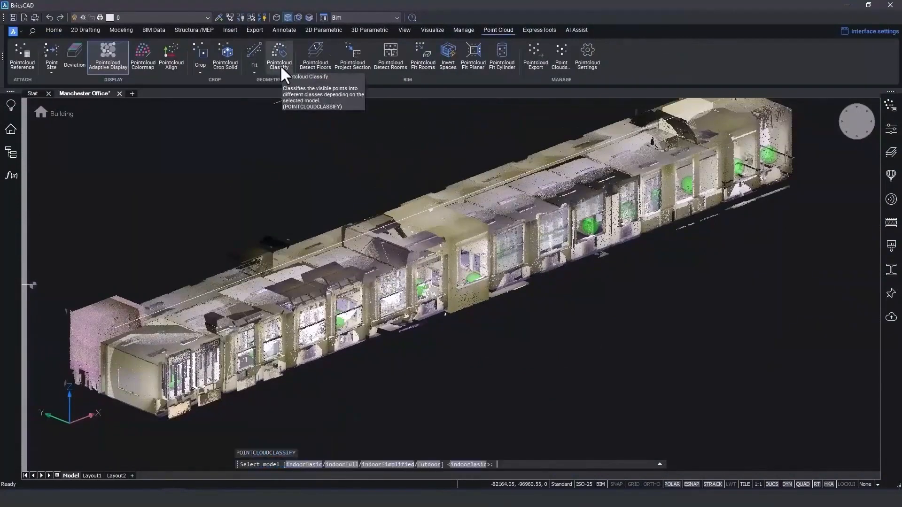
text(S)
key(Return)
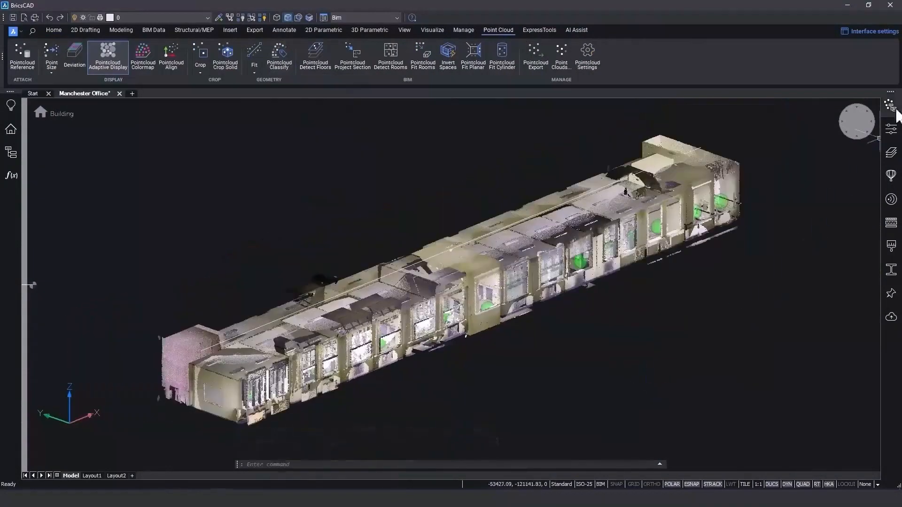
Step: Isolate the Wall class in the point cloud manager and inspect the wall points along the building wing
click(891, 105)
click(705, 170)
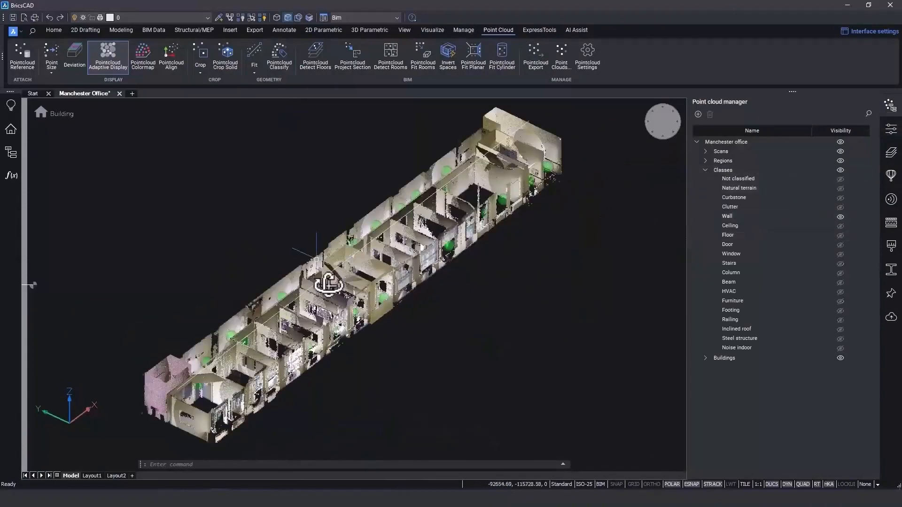
shift+middle_drag(329, 284, 332, 329)
middle_drag(380, 277, 489, 214)
scroll(380, 323, up, 5)
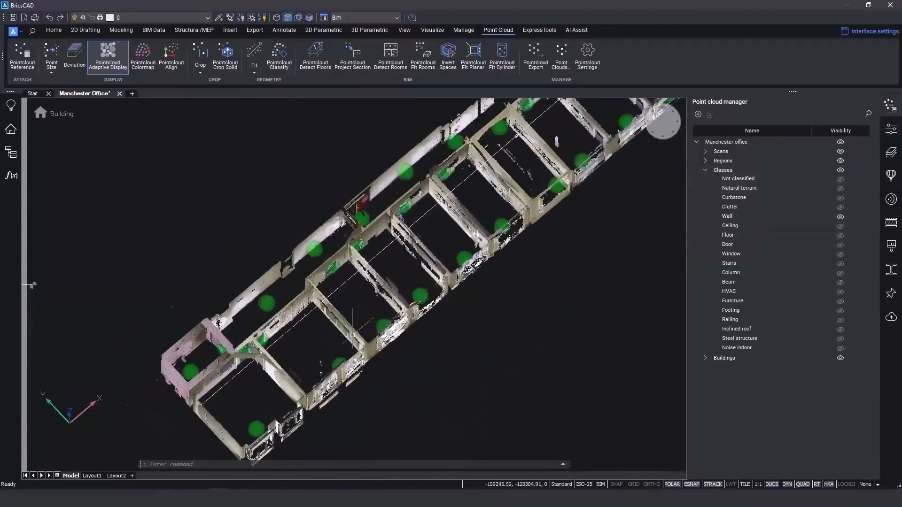
shift+middle_drag(381, 322, 384, 303)
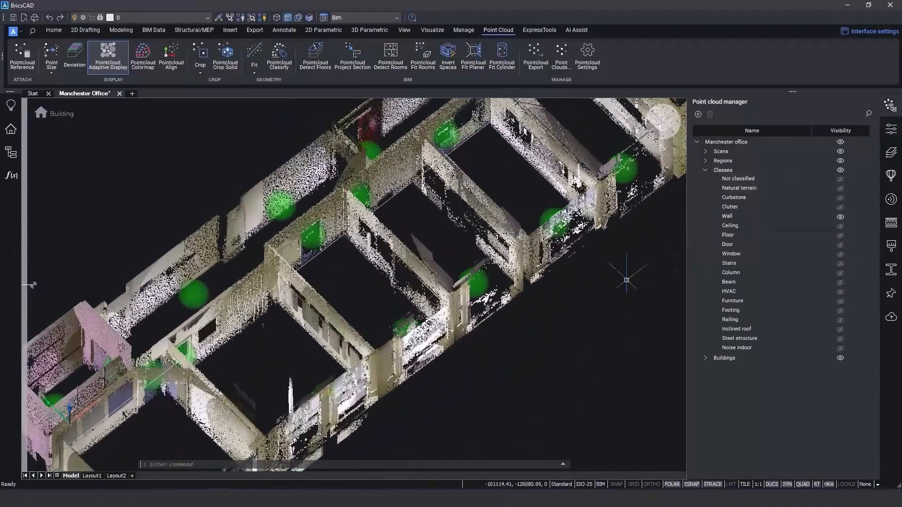
Step: Isolate the Floor class in the point cloud, add the Ceiling and Wall classes back, and inspect the classified points
click(840, 235)
click(841, 217)
shift+middle_drag(517, 272, 522, 233)
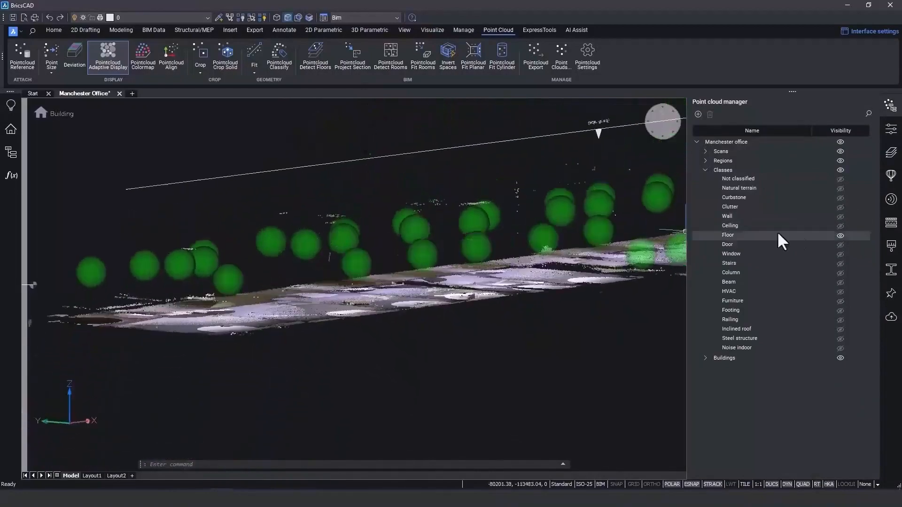
click(841, 226)
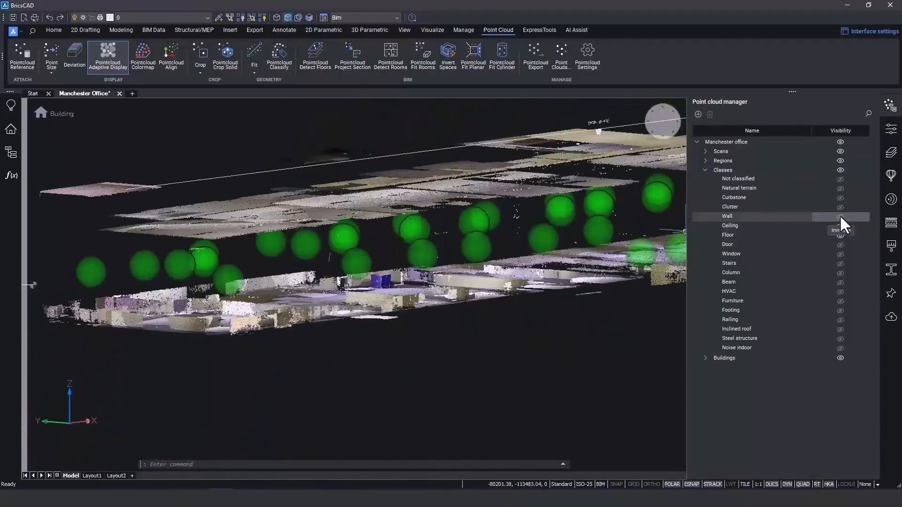
click(840, 216)
shift+middle_drag(444, 209, 481, 273)
shift+middle_drag(482, 272, 502, 287)
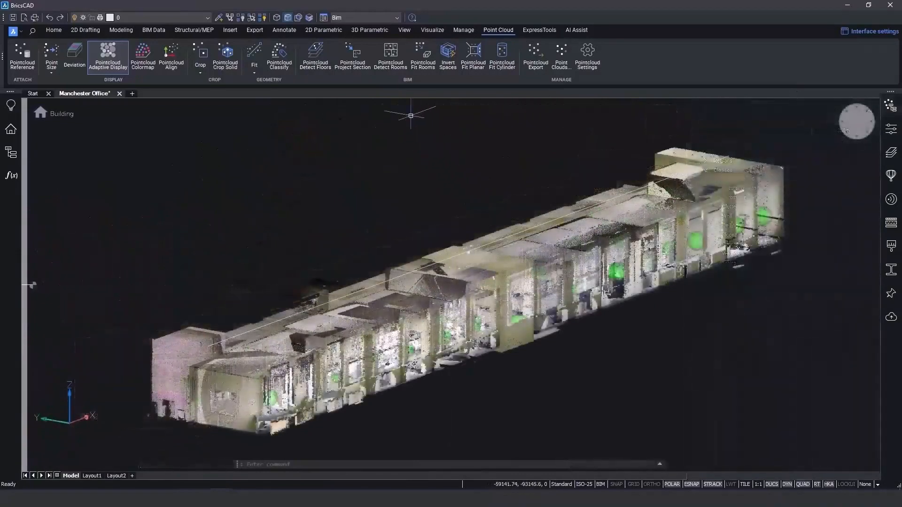
Step: Run Pointcloud Detect Rooms on the section volume with building number 1 and floor number 3
click(393, 56)
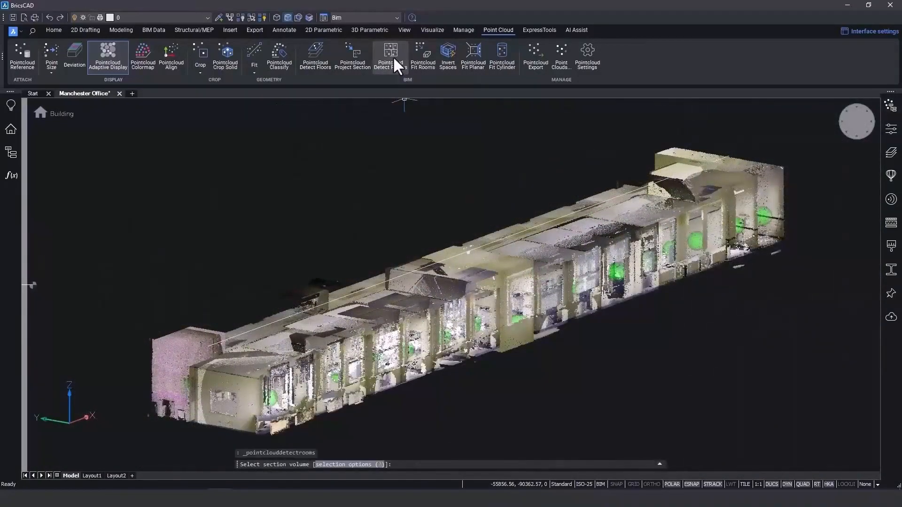
click(386, 276)
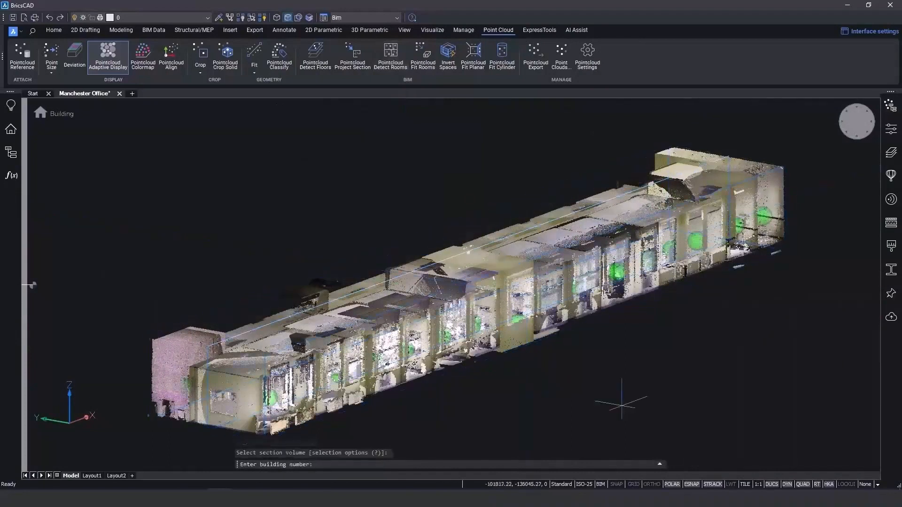
text(1)
key(Return)
text(3)
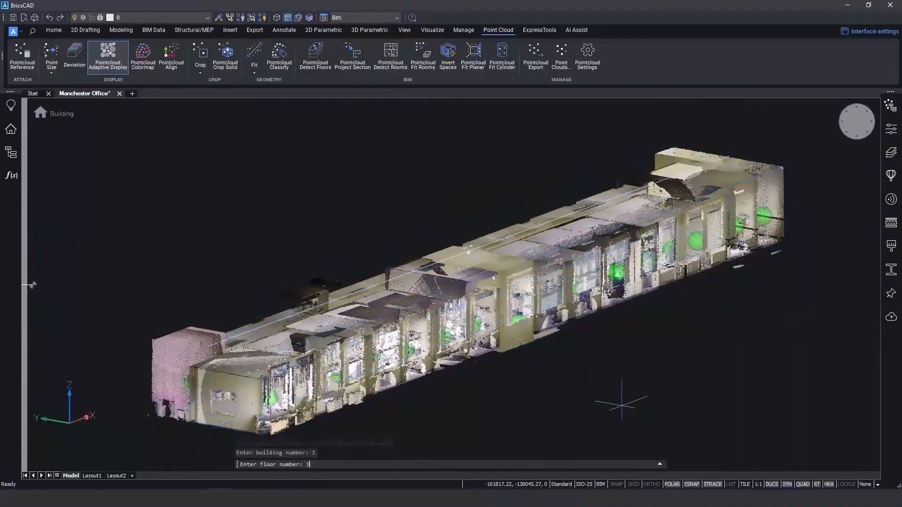
key(Return)
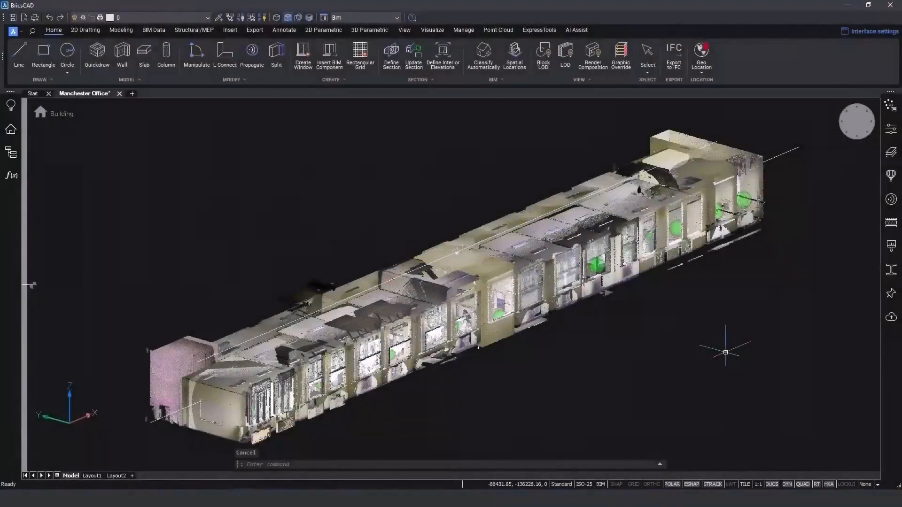
Step: Display only Room 1 and Room 3 of Building 1, Floor 3 and inspect how they connect
click(890, 105)
click(838, 339)
shift+click(840, 226)
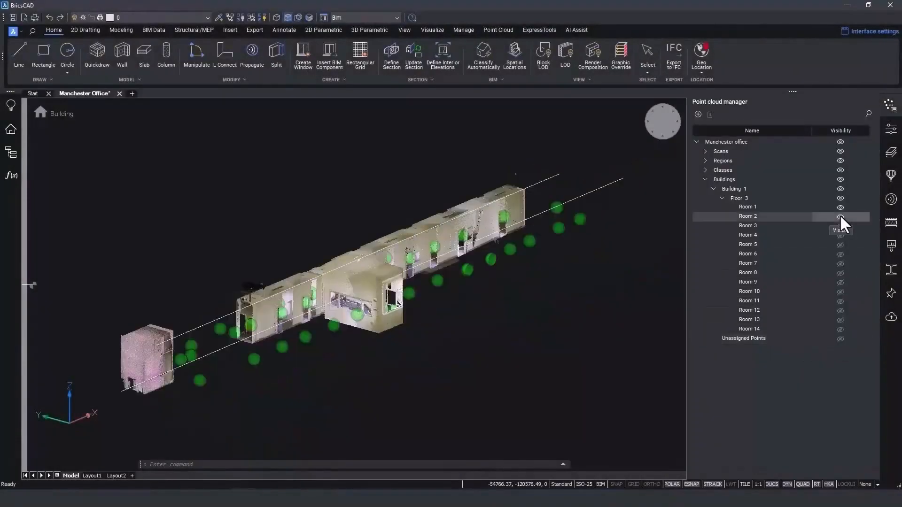
click(841, 227)
shift+middle_drag(338, 276, 340, 332)
Step: Merge Room 1 and Room 3 of Floor 3 and rename the merged room Corridor
right_click(766, 225)
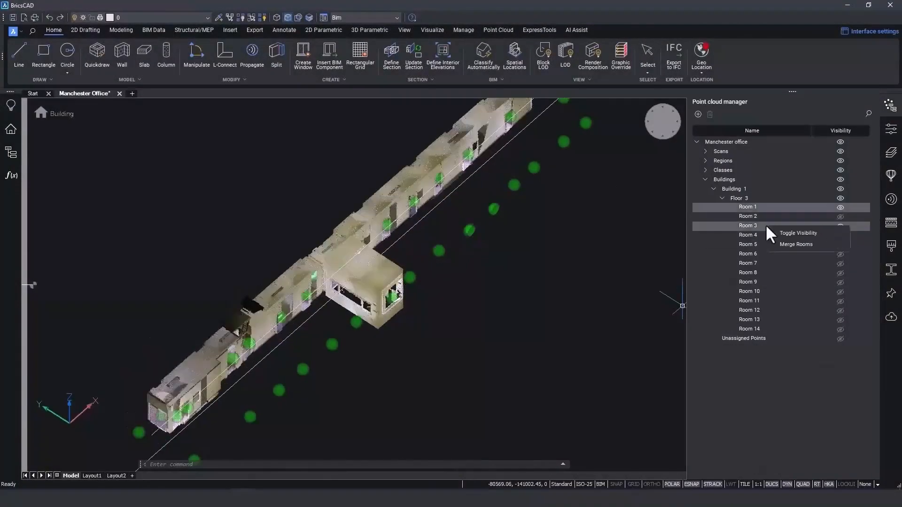
click(793, 245)
right_click(765, 208)
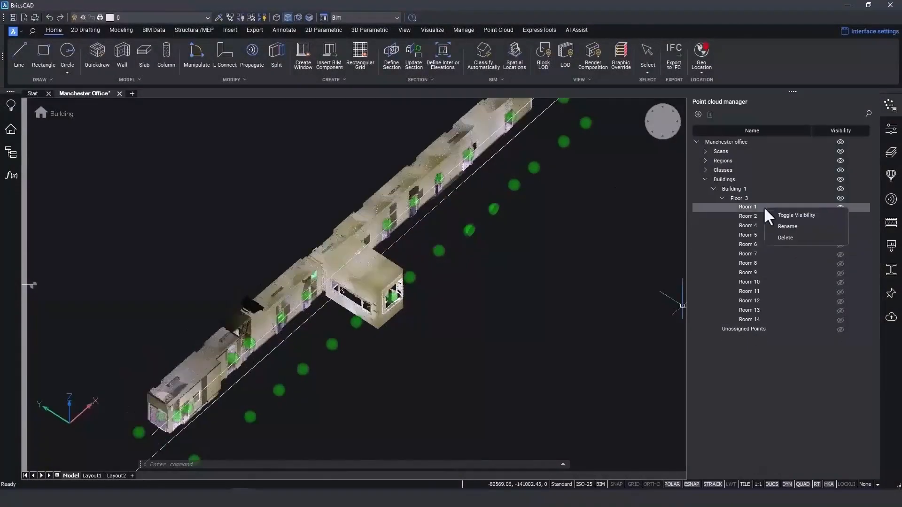
click(787, 226)
text(Corridor)
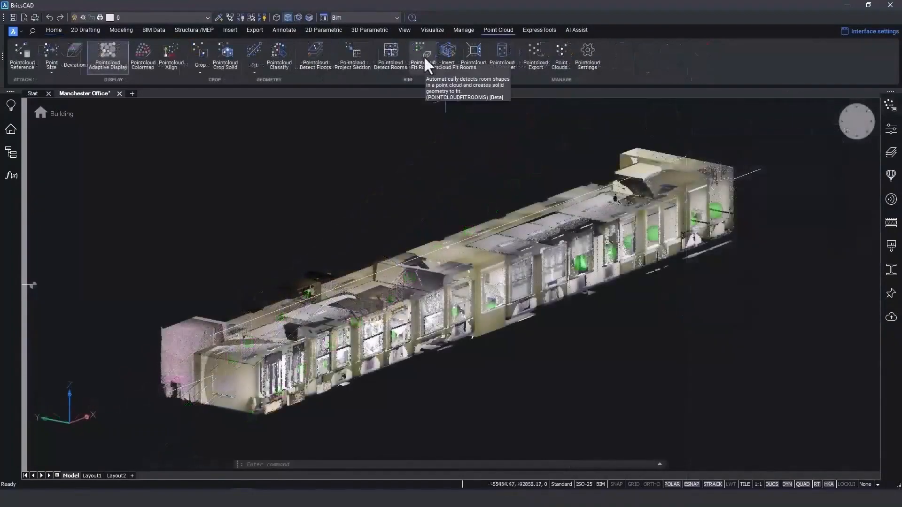
Step: Run Pointcloud Fit Rooms on all rooms, restricting detection to perpendicular 90° walls
click(427, 63)
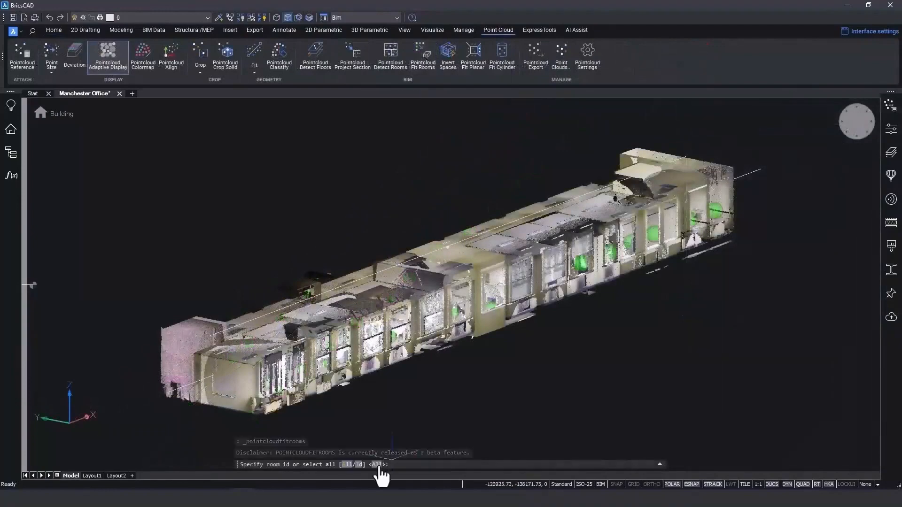
click(380, 465)
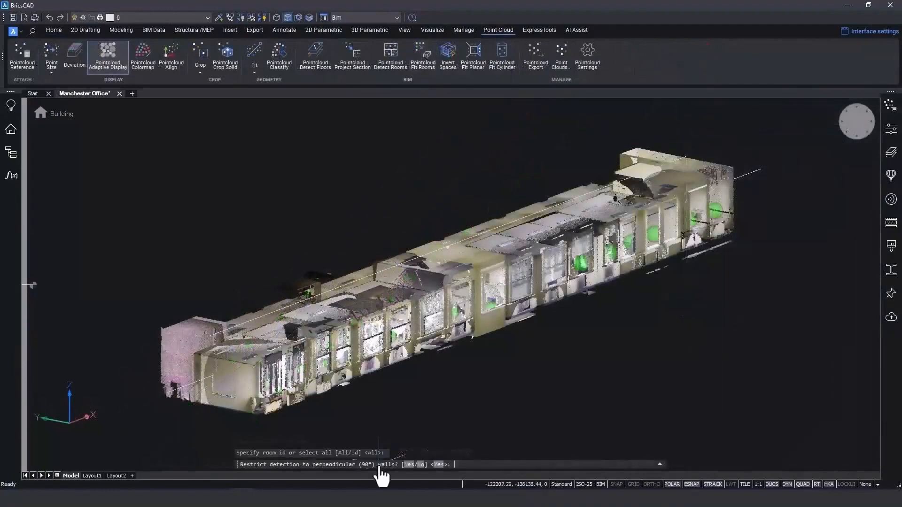
click(409, 465)
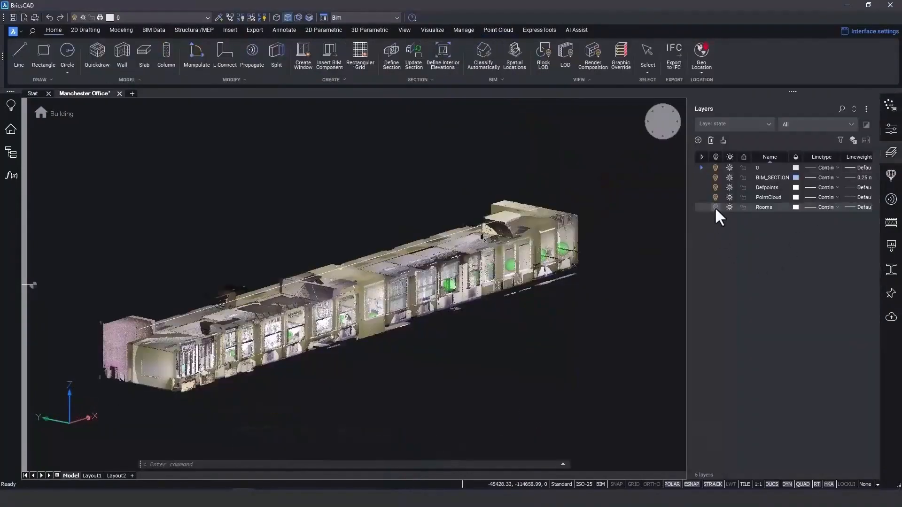
Step: Compare the fitted room solids with the scan, leave the PointCloud layer off, and classify the end room solid as a space
click(715, 197)
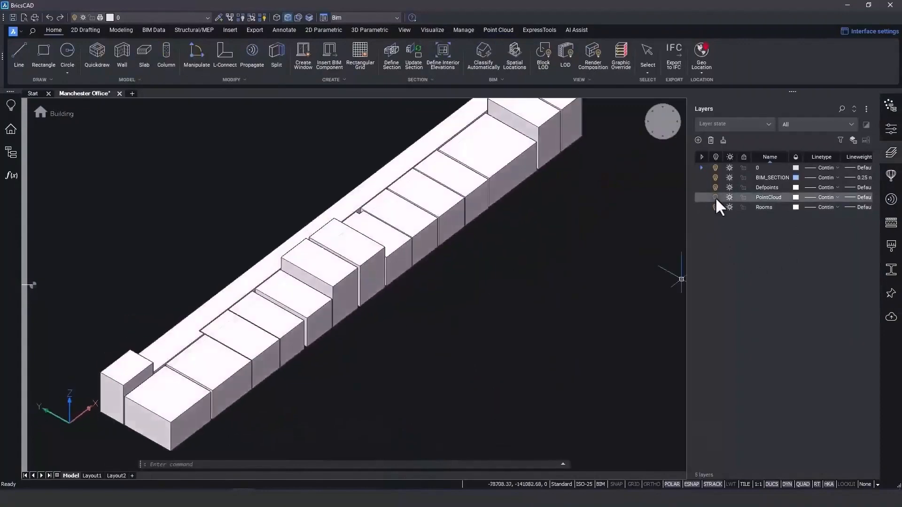
click(715, 198)
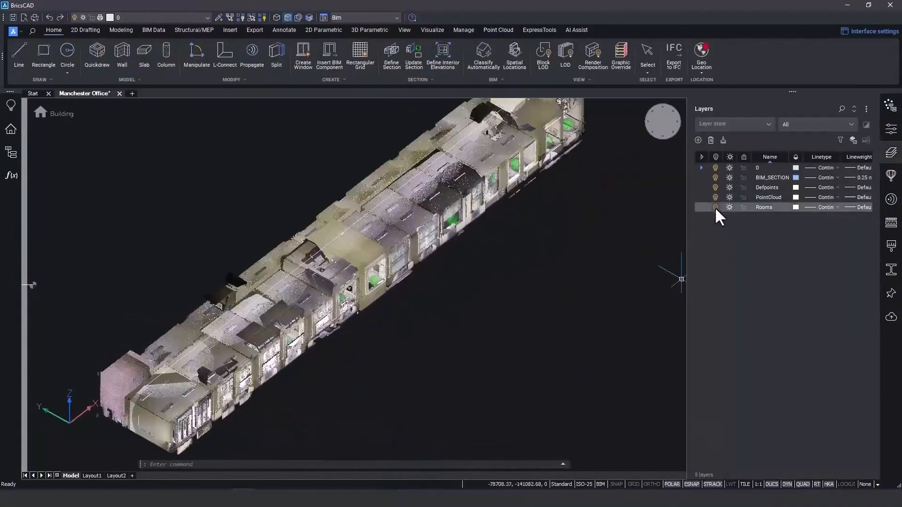
click(714, 197)
scroll(356, 310, up, 5)
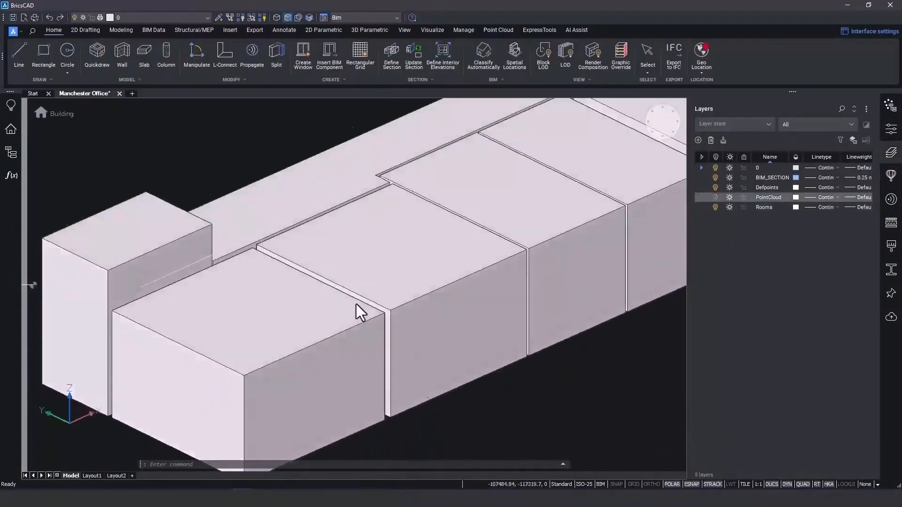
mouse_move(413, 367)
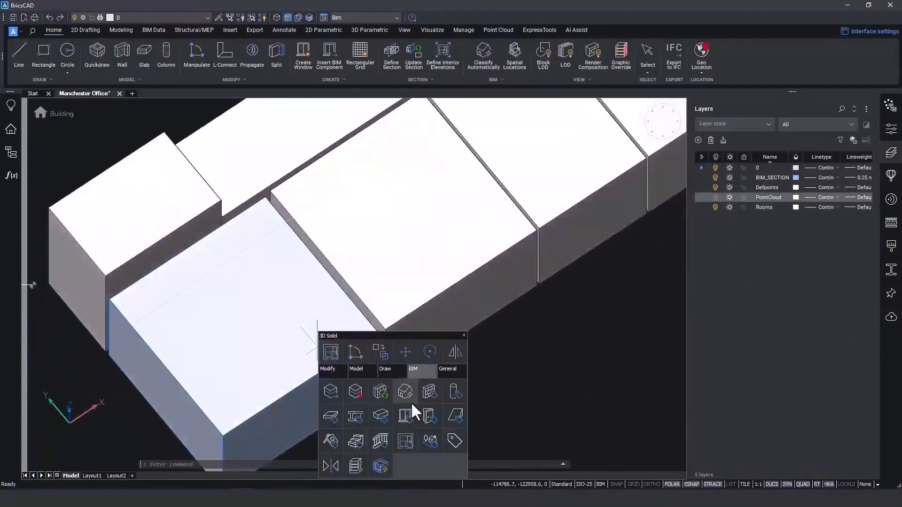
click(405, 438)
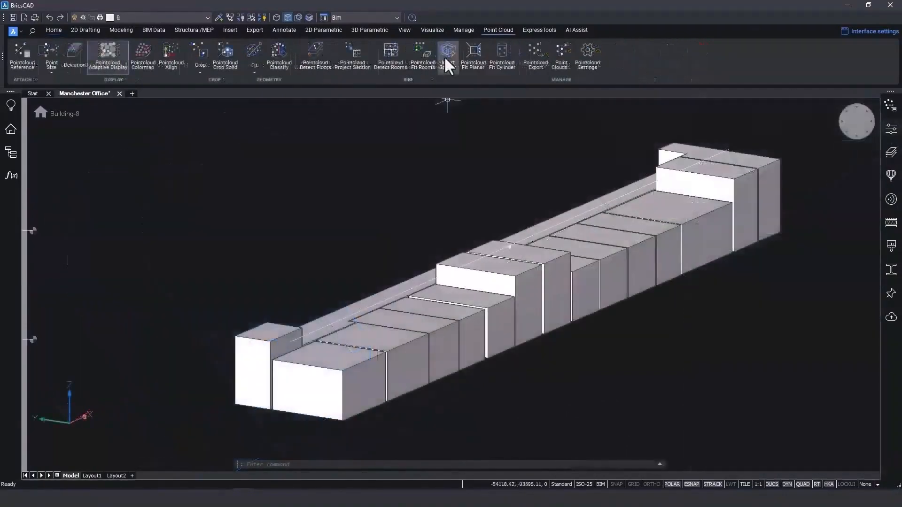
Step: Generate the building's walls and slabs with Invert Spaces on the entire drawing, creating individual walls per floor
click(444, 57)
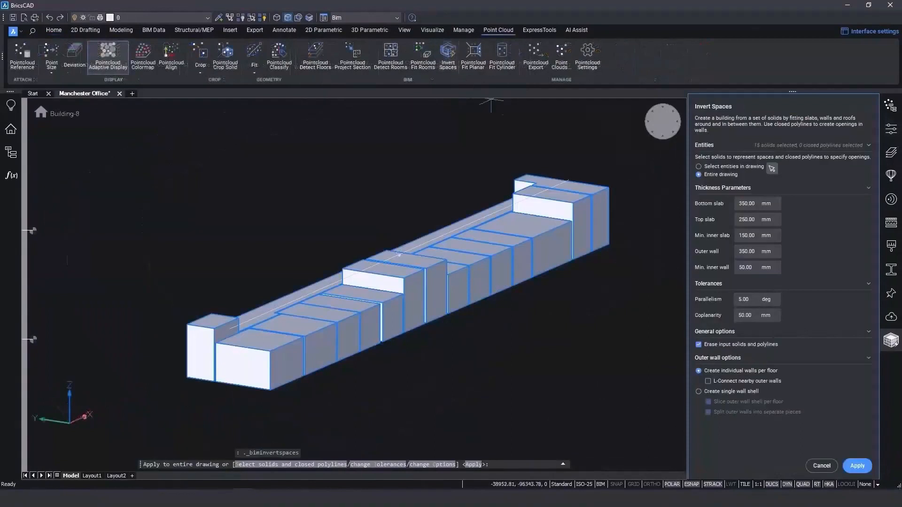
click(856, 466)
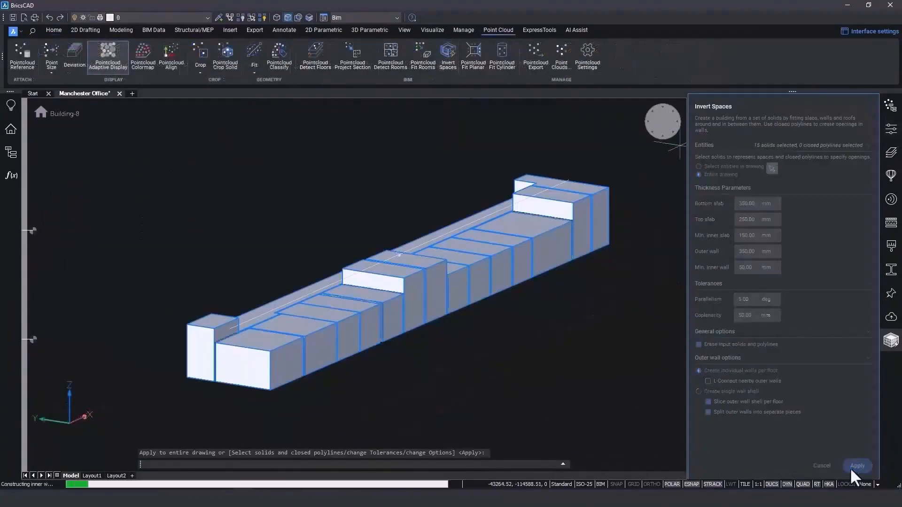
Step: Place a BIM section parallel to the building's long front wall, offset inward to cut through the row of rooms
scroll(671, 320, up, 4)
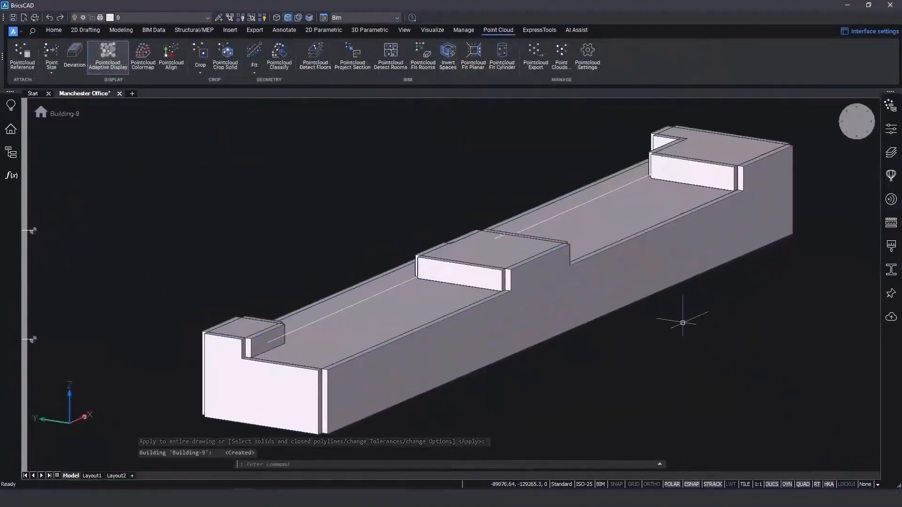
scroll(649, 327, down, 1)
click(665, 329)
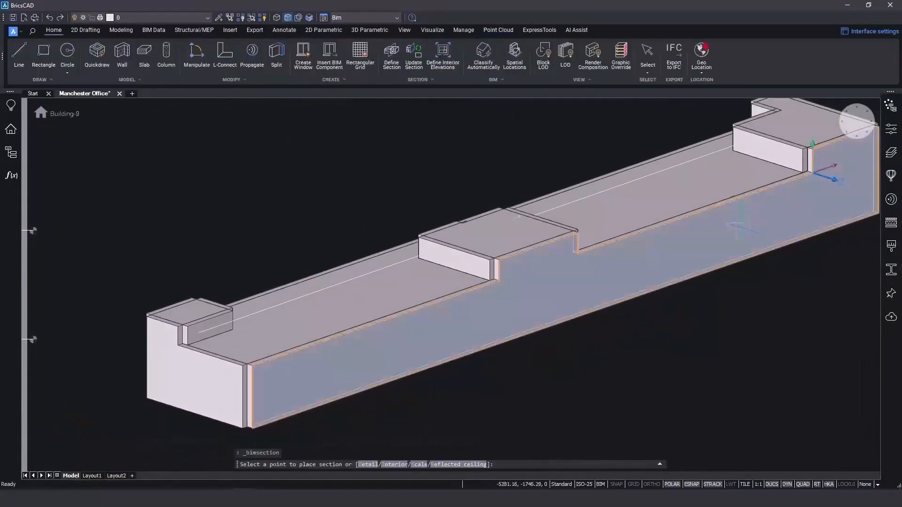
click(770, 173)
click(731, 226)
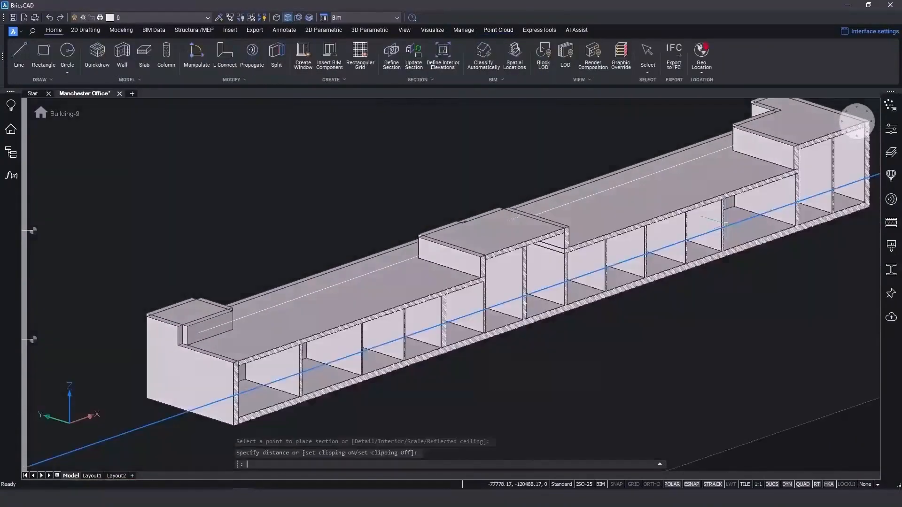